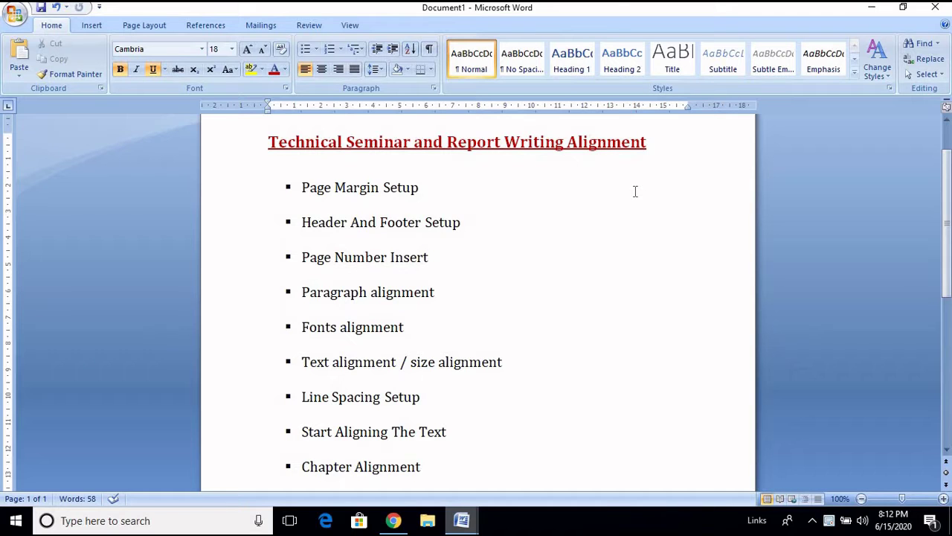
# Review the list of report formatting topics, look at the Chapter 1 document, and return to the topic list.
pyautogui.scroll(-1, 502, 336)
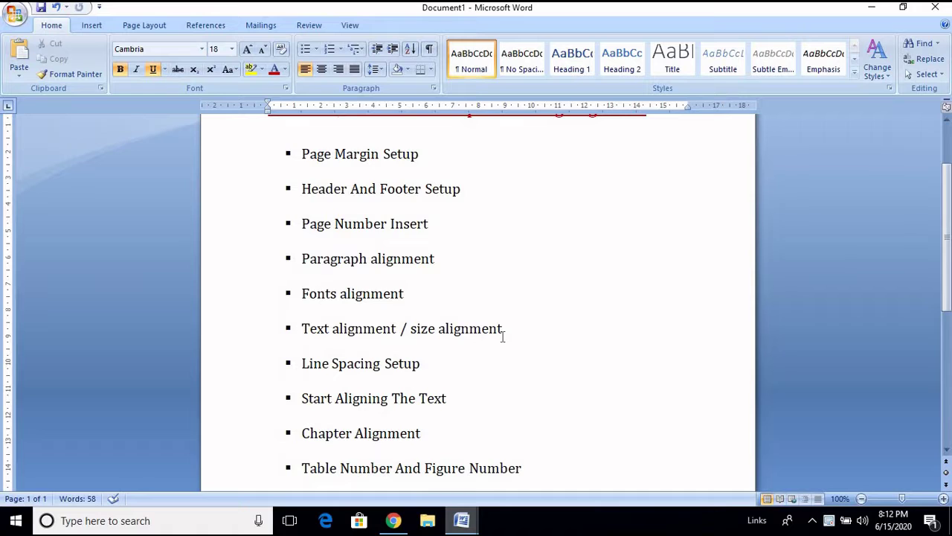
pyautogui.scroll(-1, 502, 336)
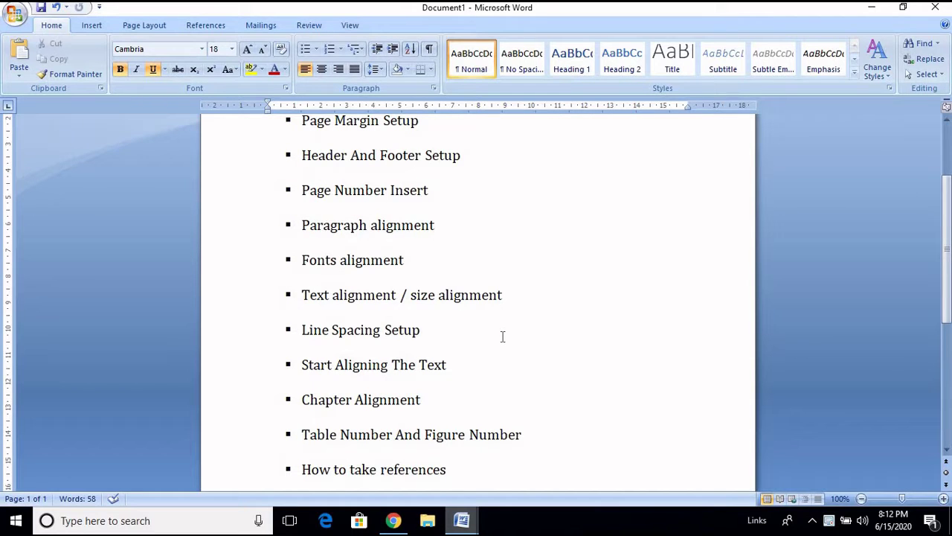
pyautogui.scroll(-1, 502, 336)
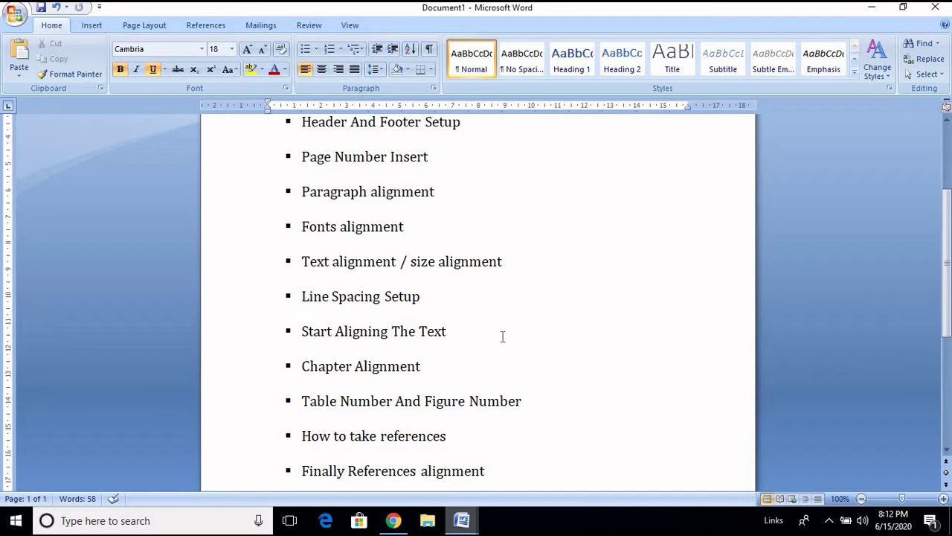
pyautogui.scroll(-3, 502, 336)
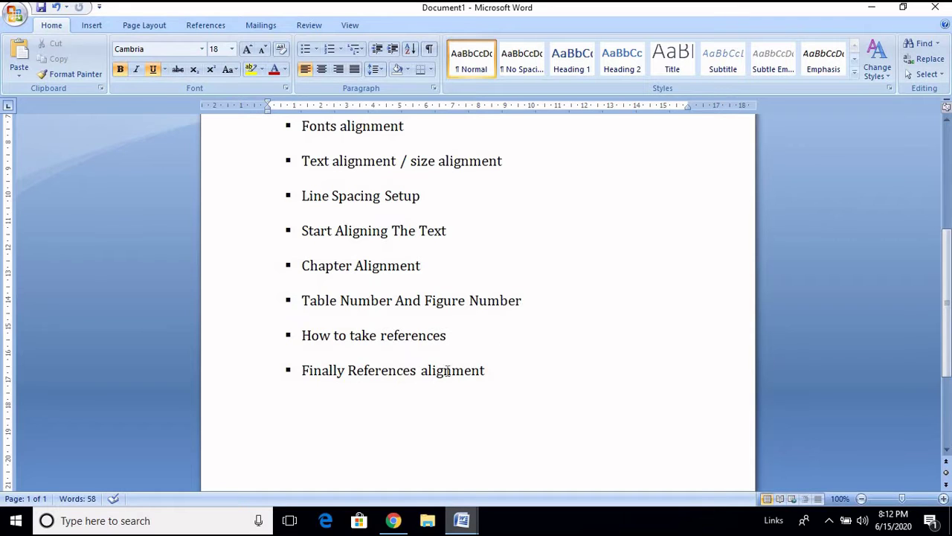
pyautogui.scroll(8, 439, 363)
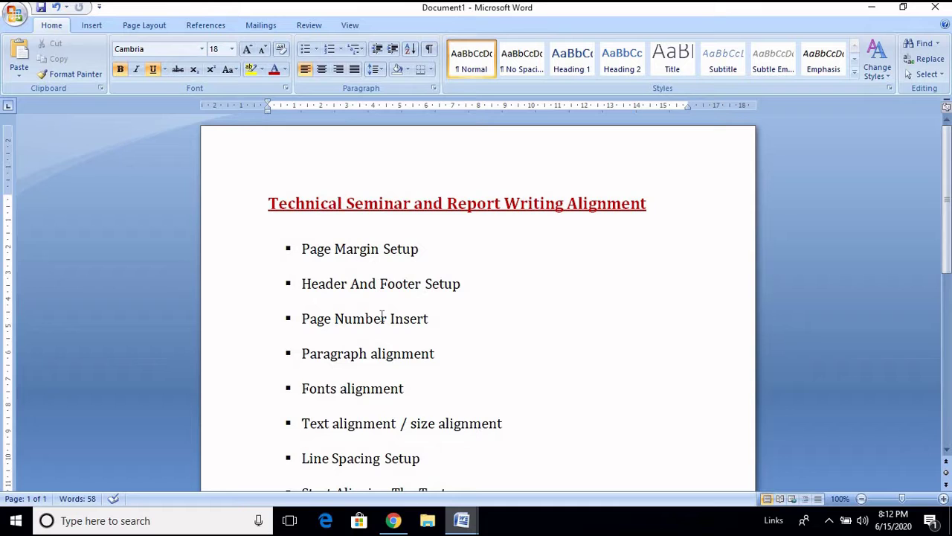
pyautogui.moveTo(473, 518)
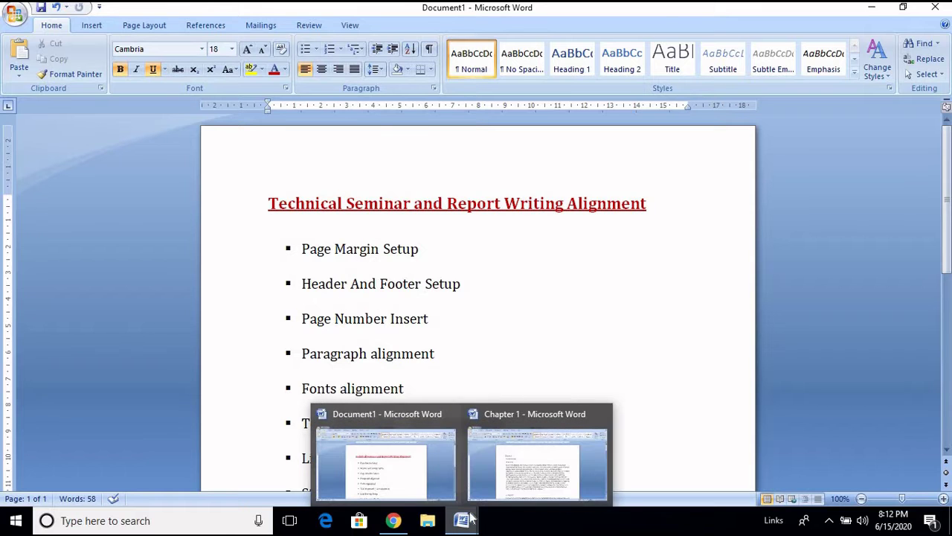
pyautogui.click(519, 424)
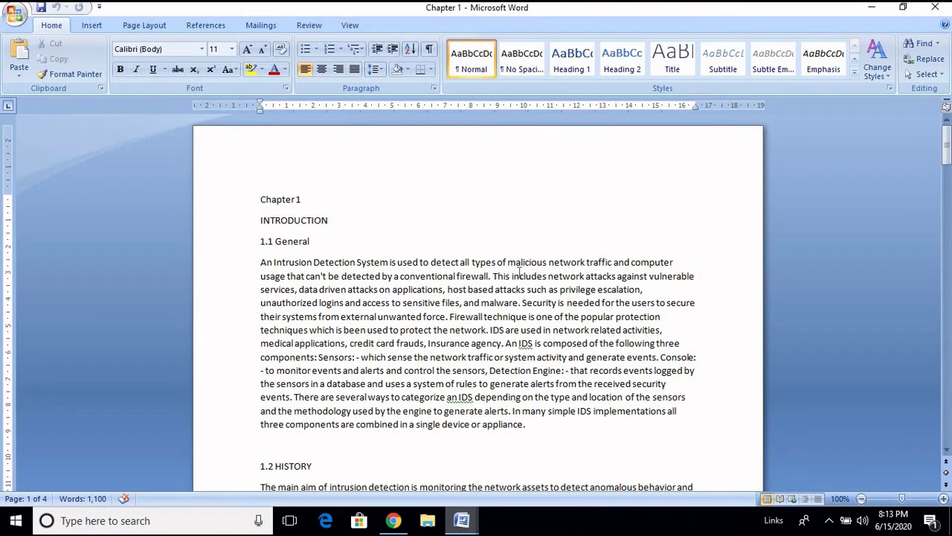
pyautogui.moveTo(461, 521)
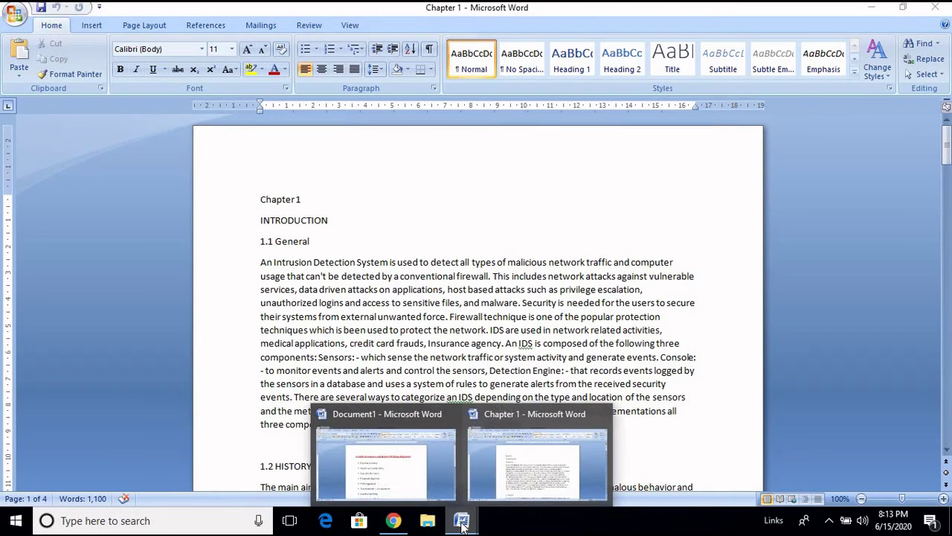
pyautogui.click(410, 430)
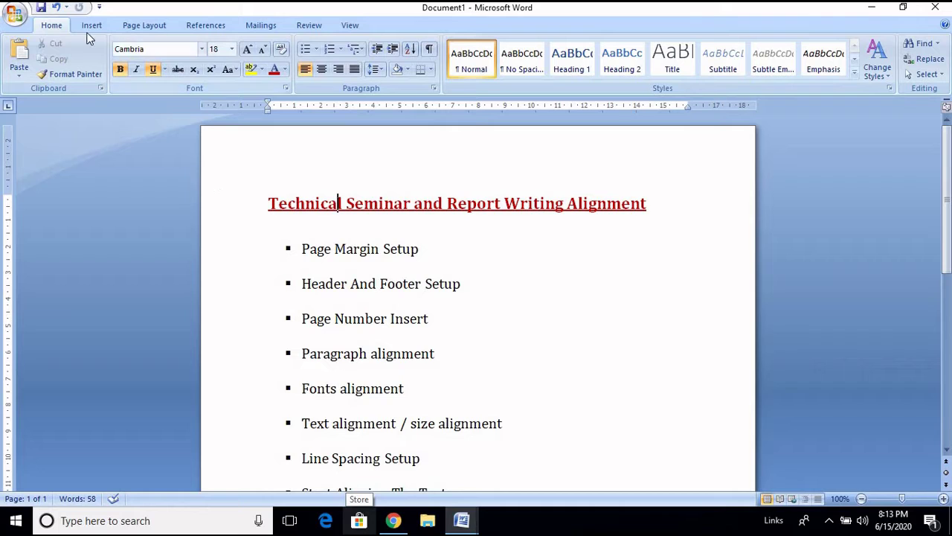
# Examine the page margin settings in the Page Setup dialog and close it without changes.
pyautogui.click(140, 25)
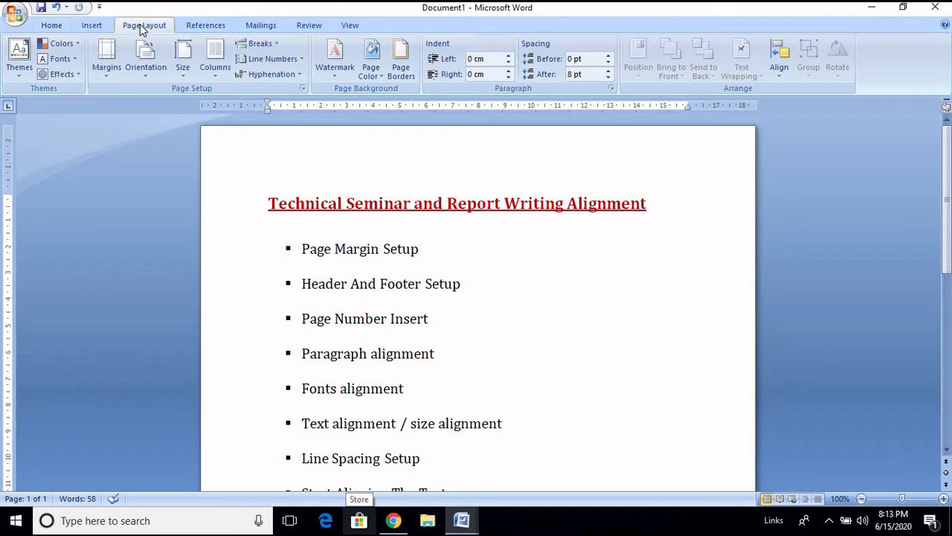
pyautogui.click(298, 88)
pyautogui.click(296, 143)
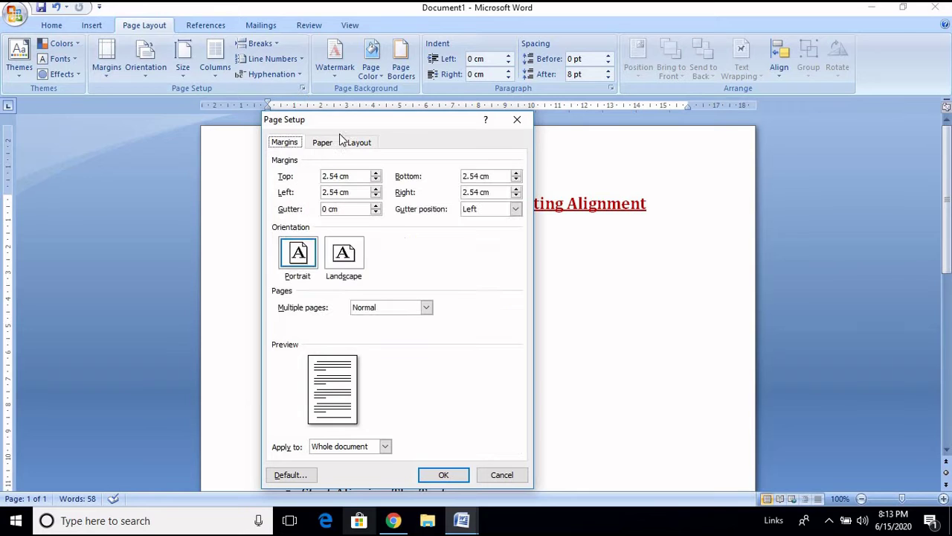
pyautogui.moveTo(372, 122); pyautogui.dragTo(489, 111)
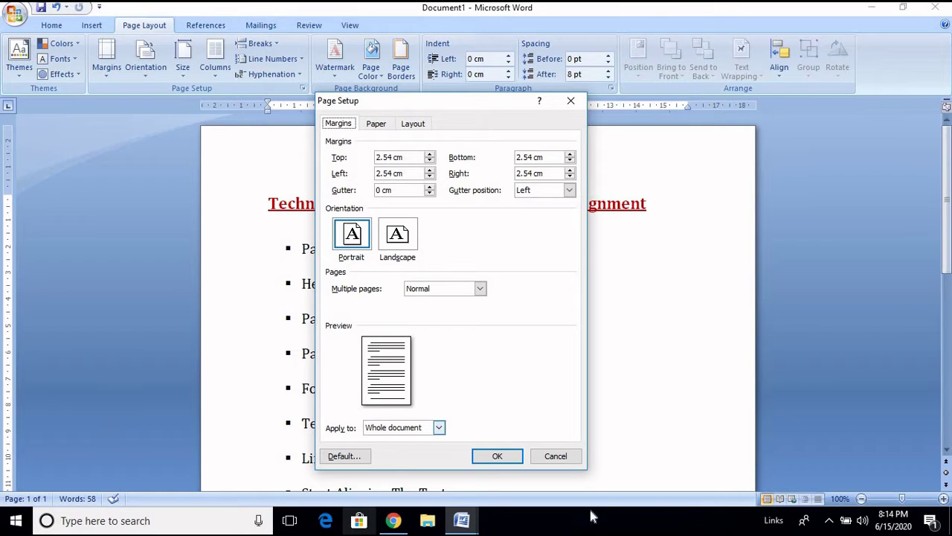
pyautogui.click(556, 455)
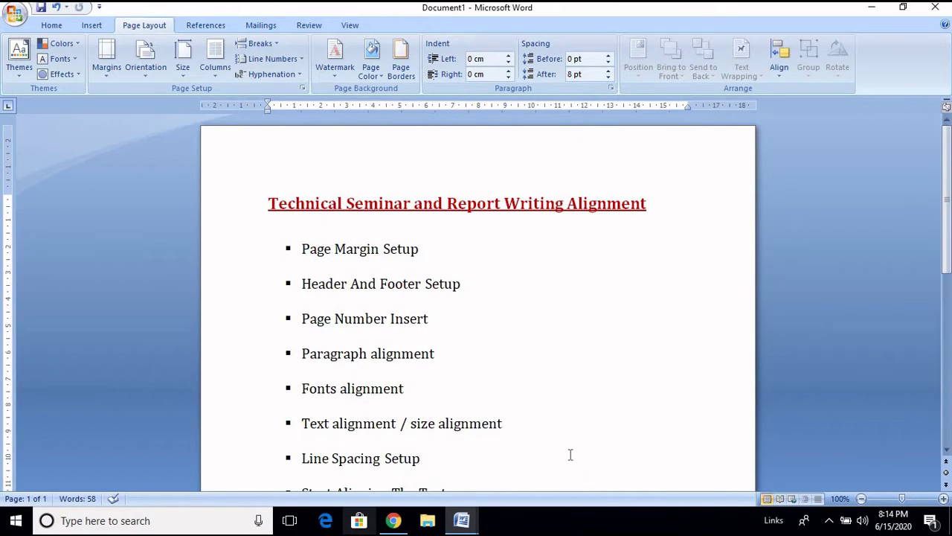
# Set the program's measurement units to Inches in the advanced display options.
pyautogui.press('alt')
pyautogui.press('t')
pyautogui.press('o')
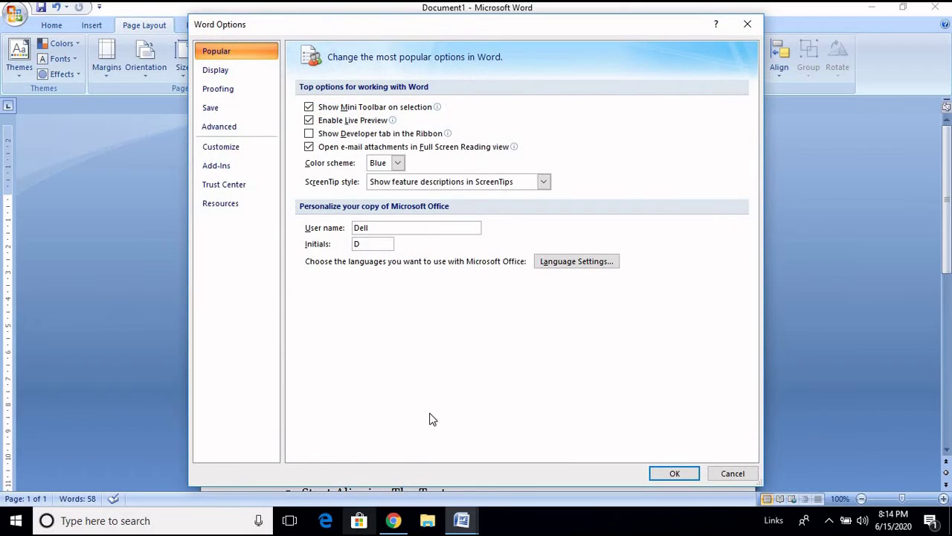
pyautogui.click(233, 127)
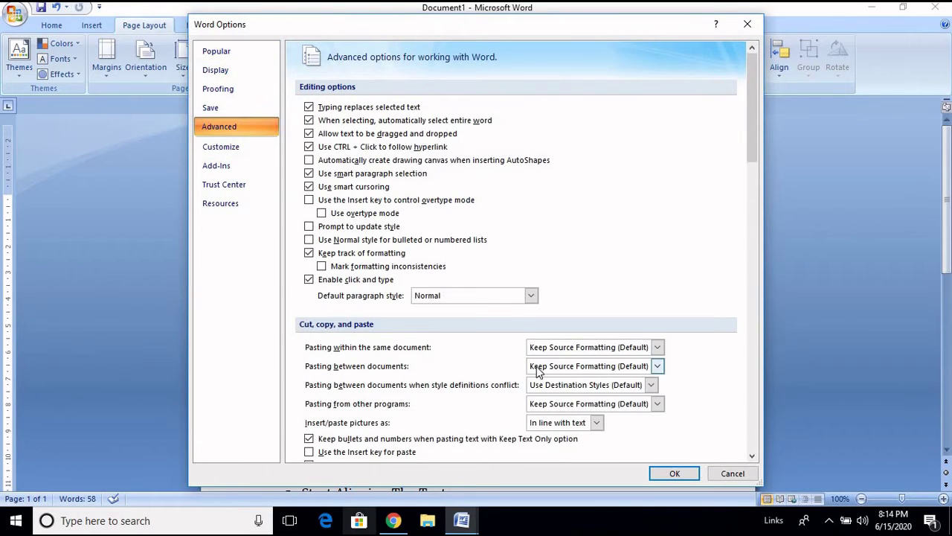
pyautogui.scroll(-5, 538, 372)
pyautogui.scroll(-4, 494, 336)
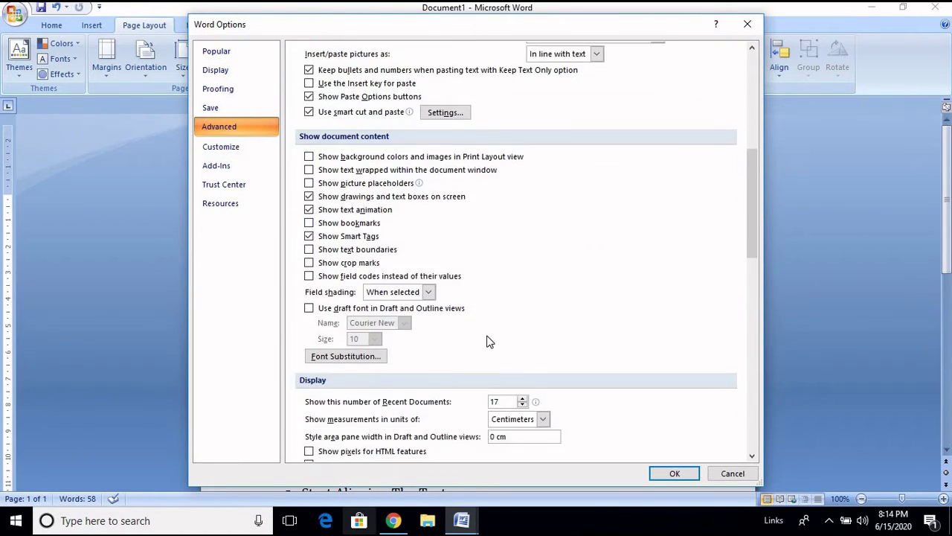
pyautogui.scroll(-3, 490, 341)
pyautogui.click(543, 319)
pyautogui.press('Up')
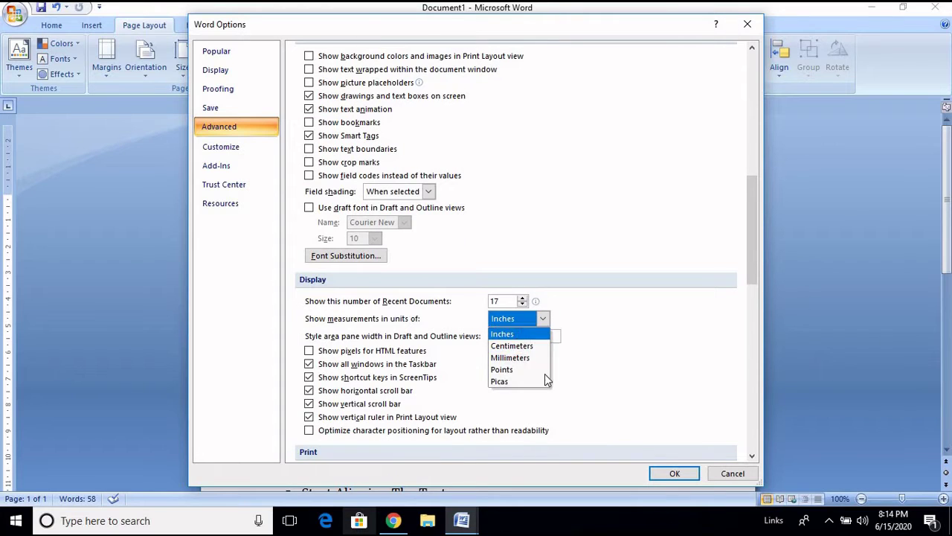
pyautogui.press('Return')
pyautogui.click(673, 473)
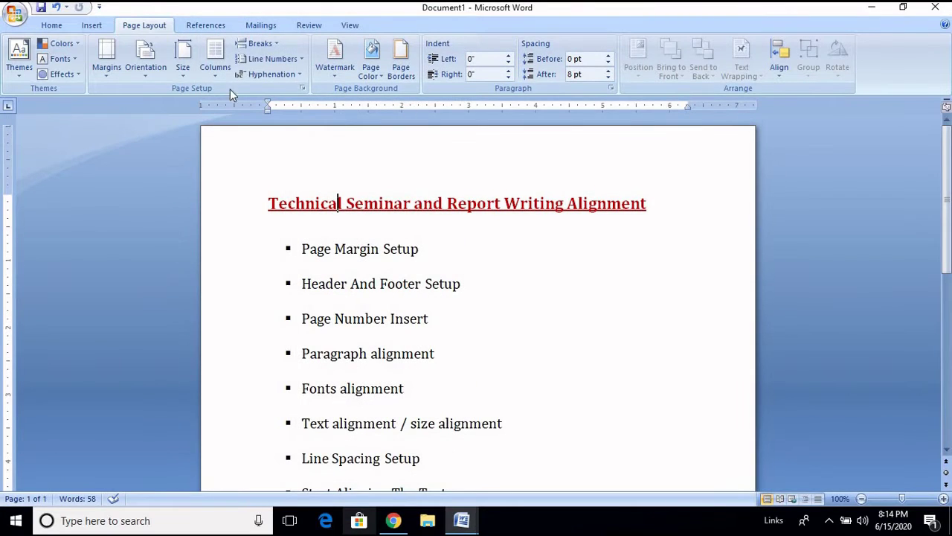
# Apply 1-inch margins on all four sides, in portrait orientation, to the whole document.
pyautogui.click(302, 88)
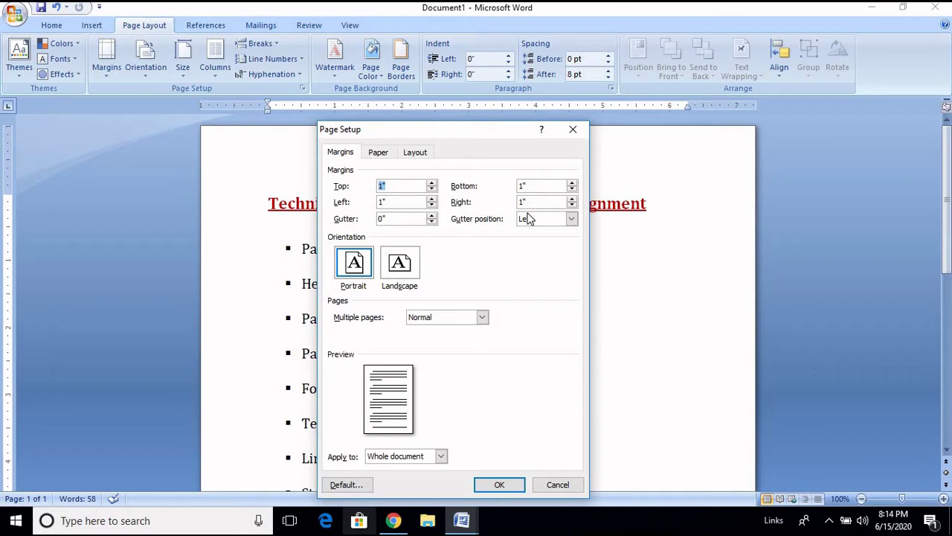
pyautogui.click(499, 484)
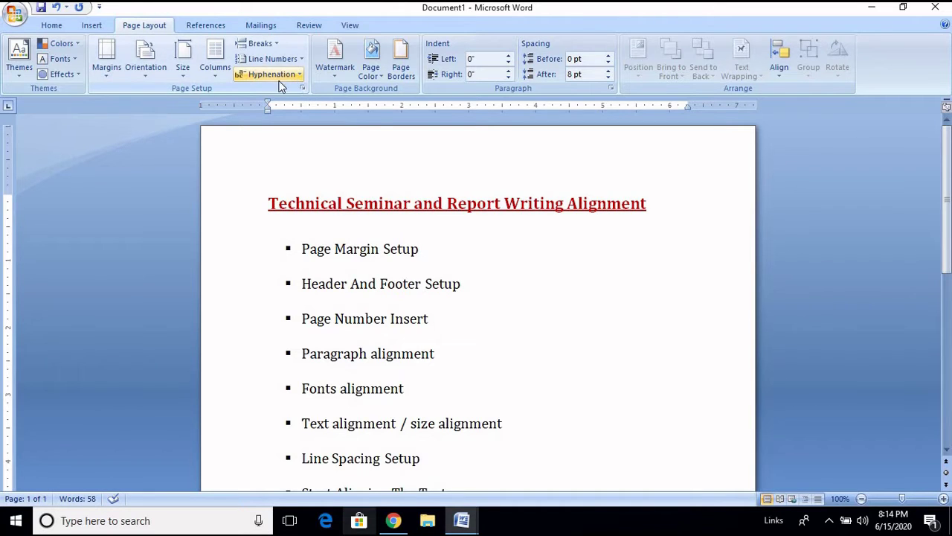
# Choose A4 paper for the whole document, check the header and footer layout settings, and apply the page setup.
pyautogui.click(302, 88)
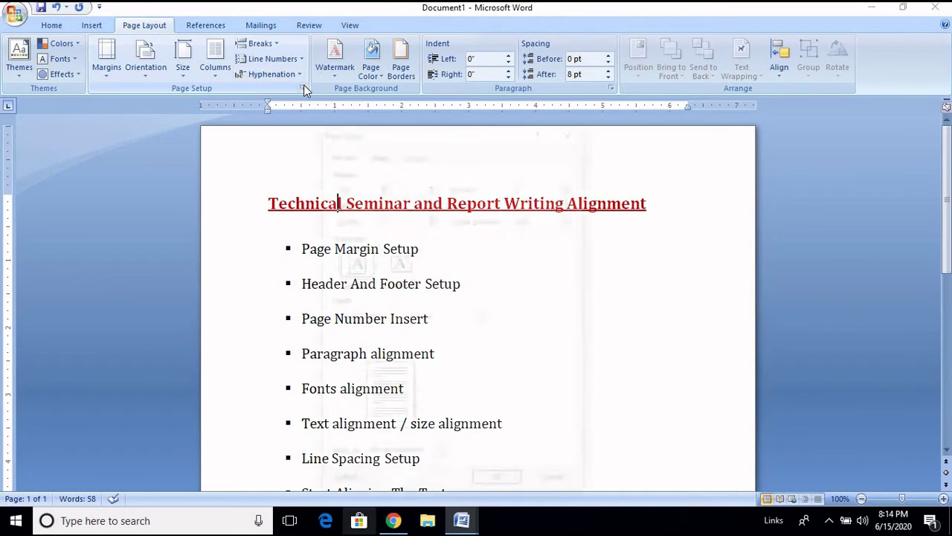
pyautogui.click(377, 154)
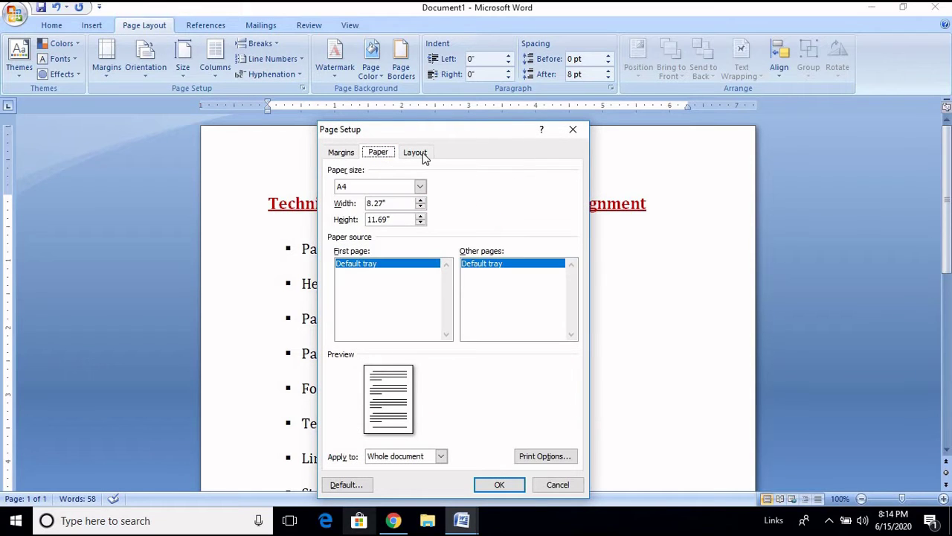
pyautogui.moveTo(435, 137); pyautogui.dragTo(378, 122)
pyautogui.click(330, 171)
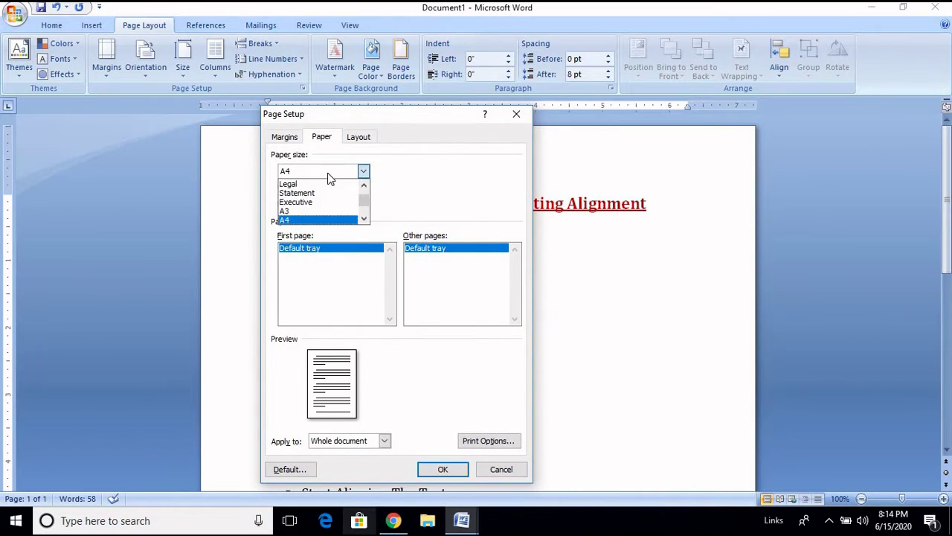
pyautogui.click(294, 220)
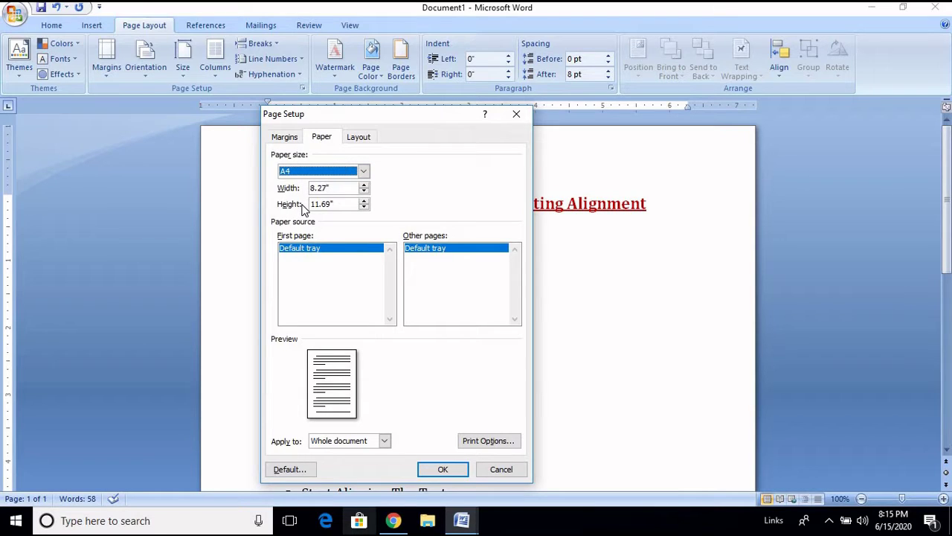
pyautogui.moveTo(433, 119); pyautogui.dragTo(659, 129)
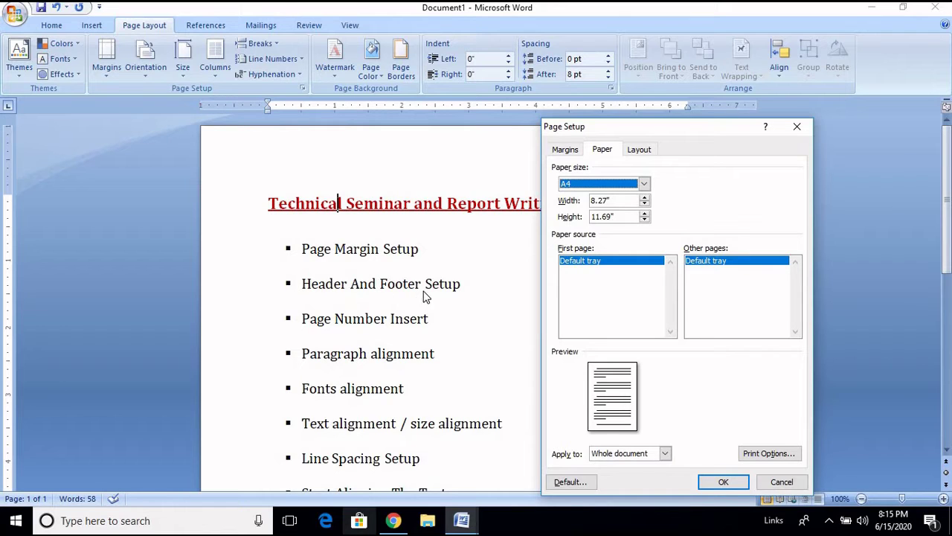
pyautogui.click(651, 151)
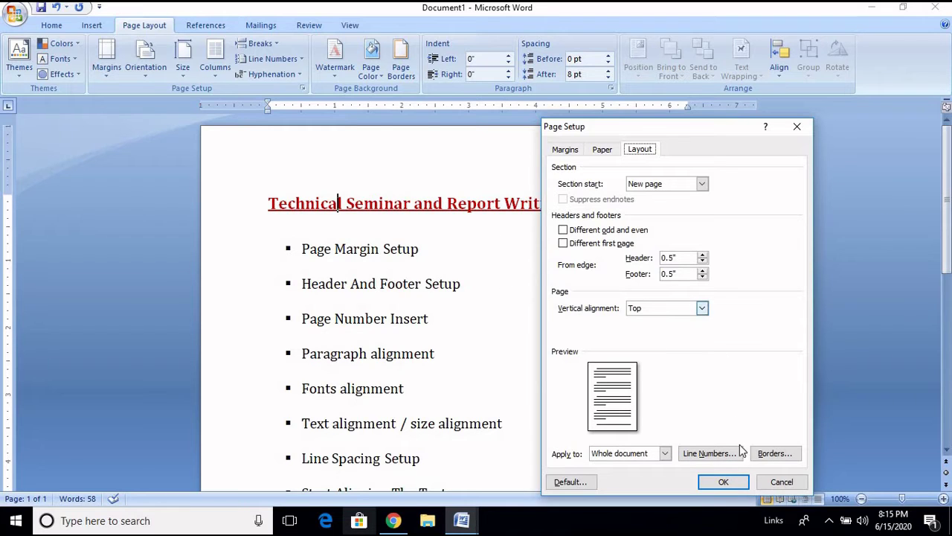
pyautogui.click(731, 484)
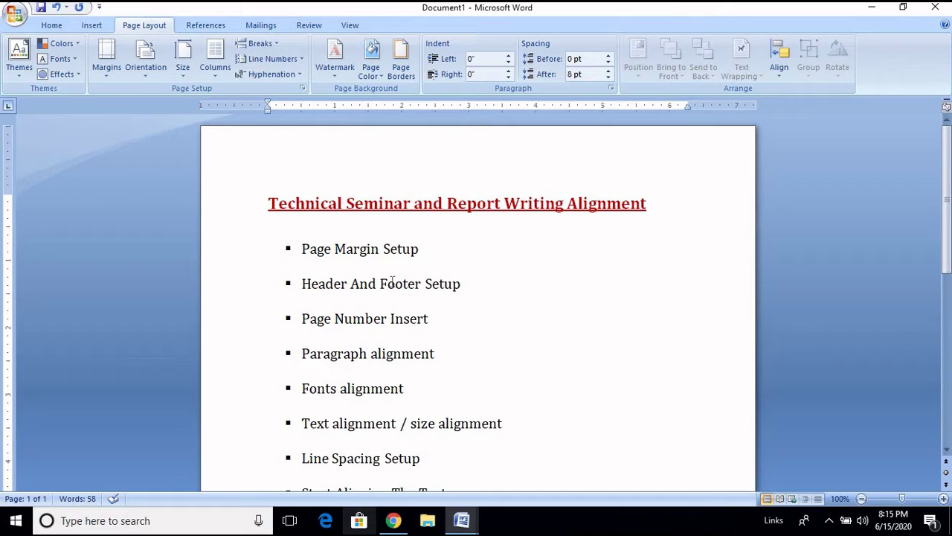
# Color the "Page Margin Setup" and "Header And Footer Setup" bullets dark red.
pyautogui.moveTo(376, 249); pyautogui.dragTo(410, 255)
pyautogui.click(349, 283)
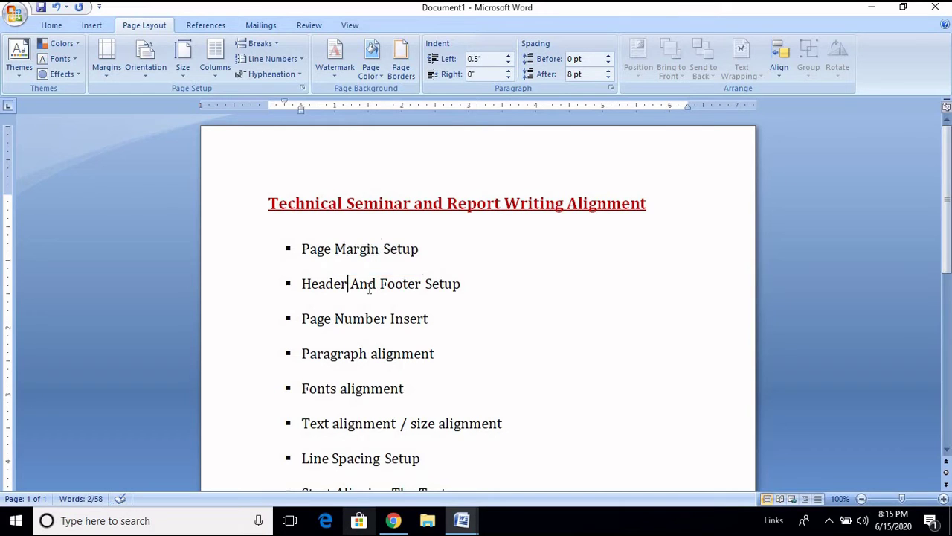
pyautogui.click(415, 281)
pyautogui.moveTo(311, 250); pyautogui.dragTo(484, 276)
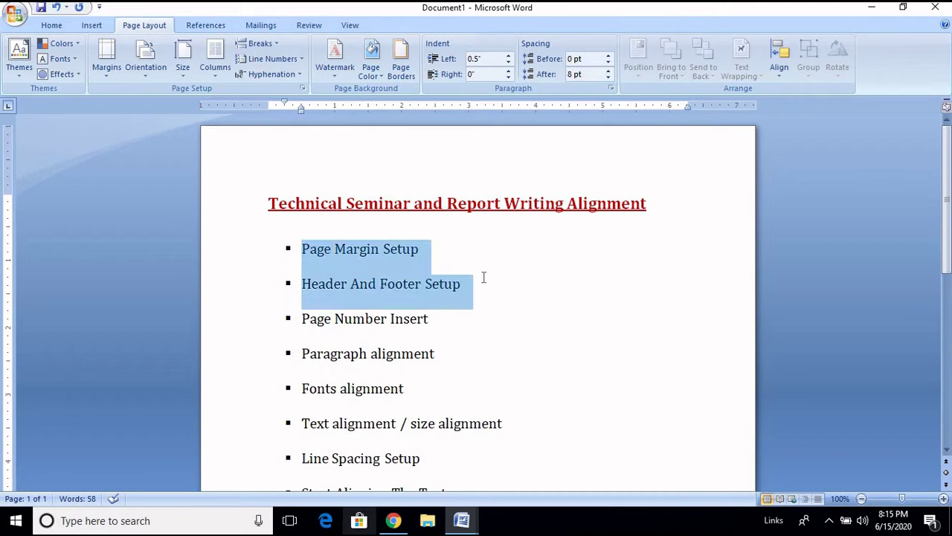
pyautogui.click(52, 24)
pyautogui.click(284, 70)
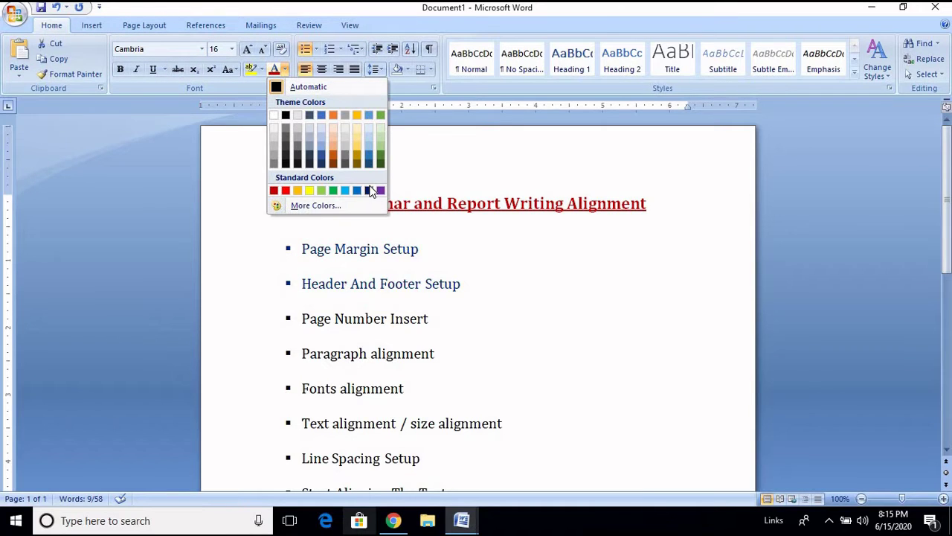
pyautogui.click(274, 191)
pyautogui.click(520, 312)
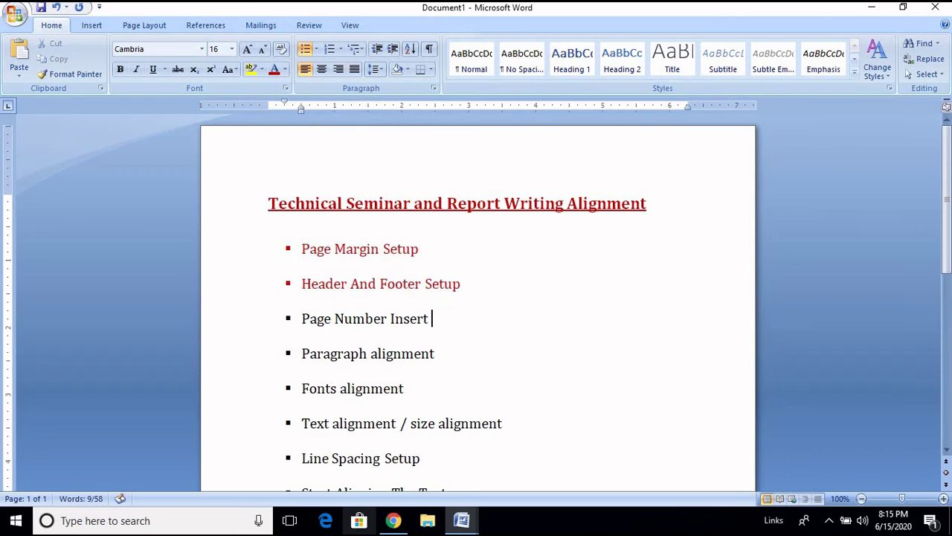
pyautogui.scroll(-2, 378, 307)
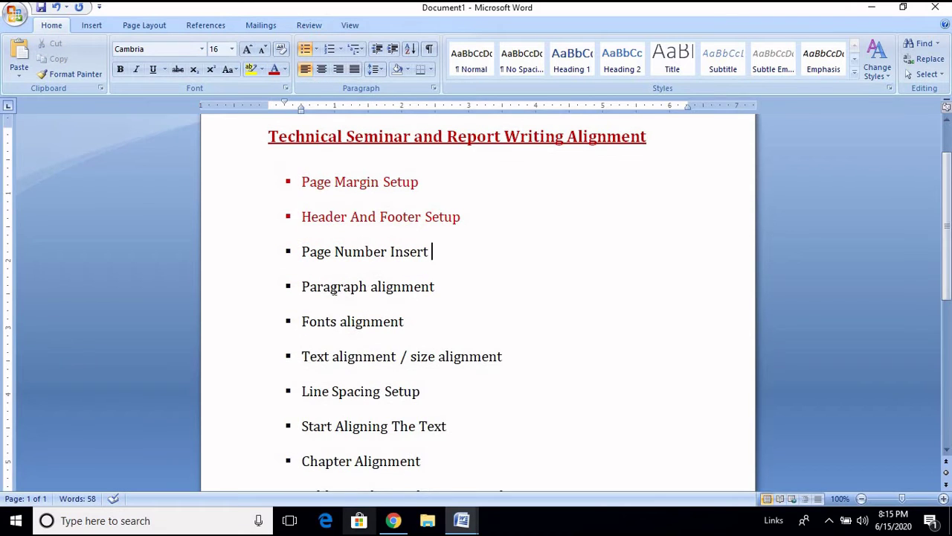
pyautogui.moveTo(310, 251); pyautogui.dragTo(444, 250)
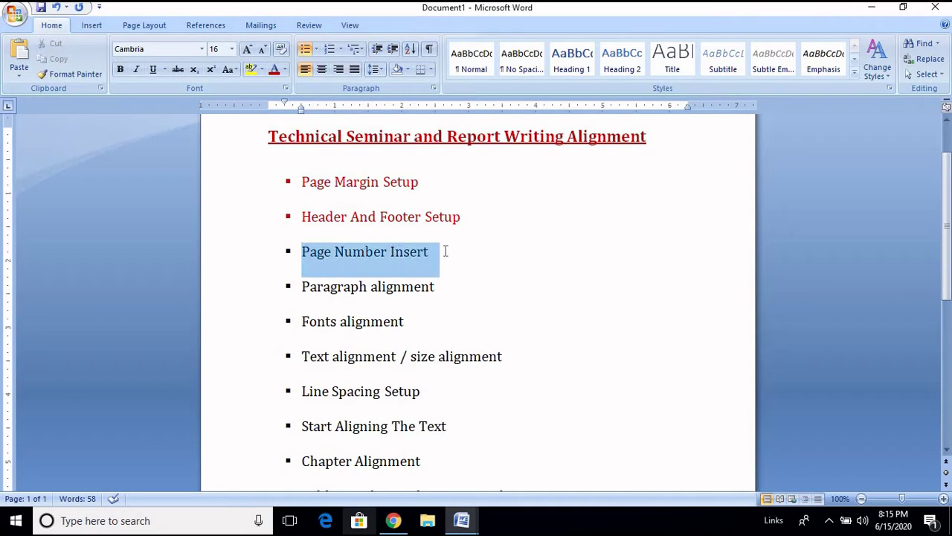
pyautogui.click(499, 270)
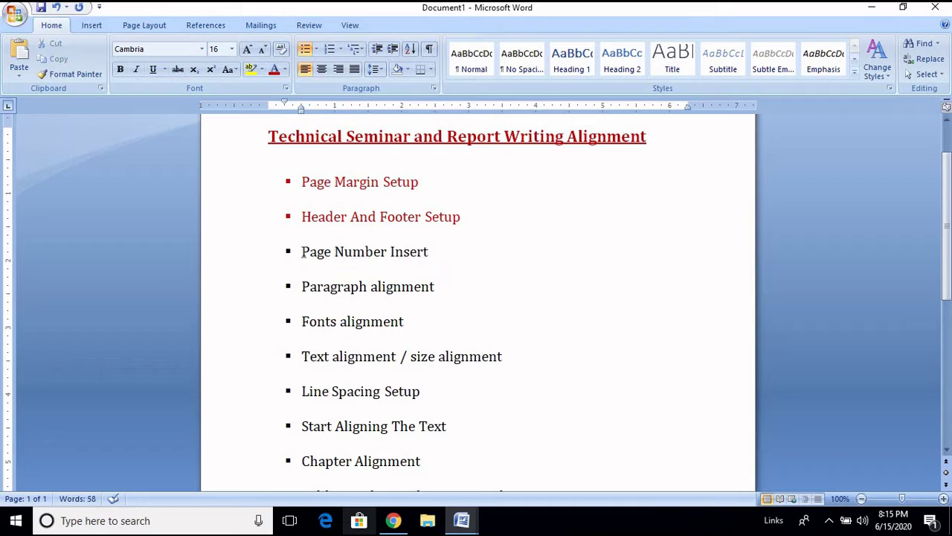
pyautogui.moveTo(301, 252); pyautogui.dragTo(454, 253)
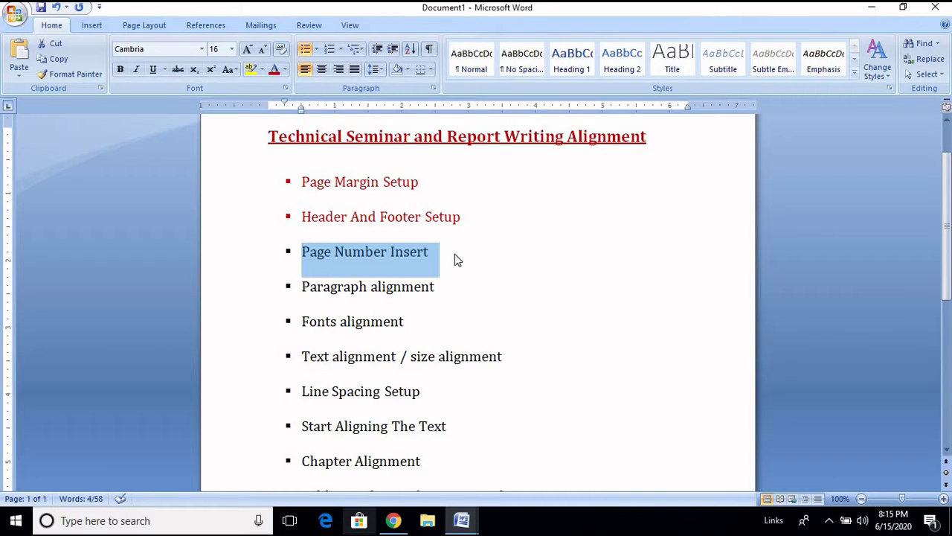
pyautogui.click(449, 264)
# Switch to the Chapter 1 document and check its margins and orientation in the page setup.
pyautogui.click(461, 520)
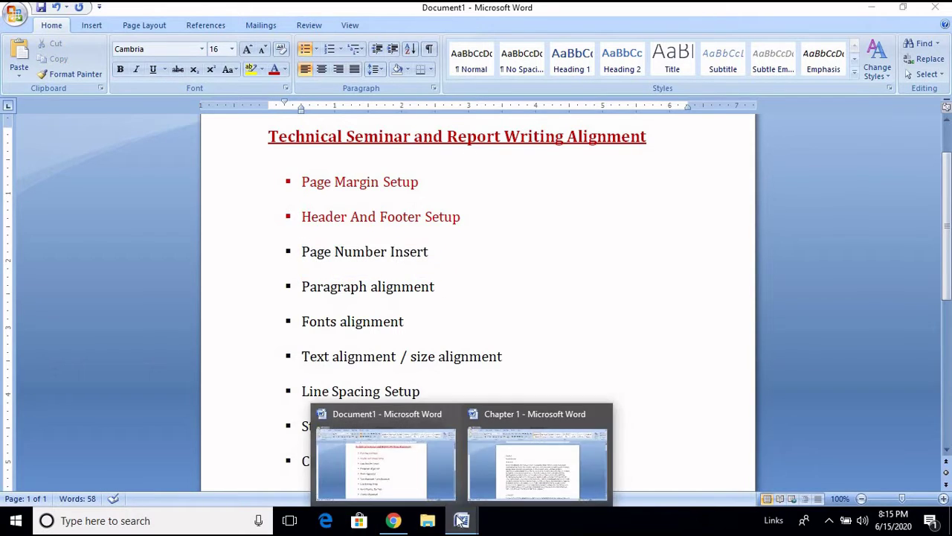
pyautogui.click(529, 410)
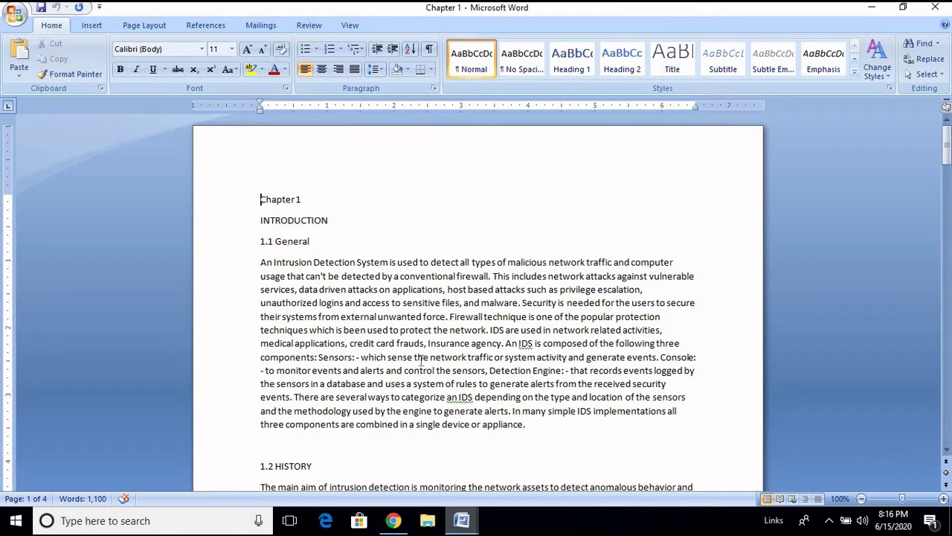
pyautogui.click(141, 25)
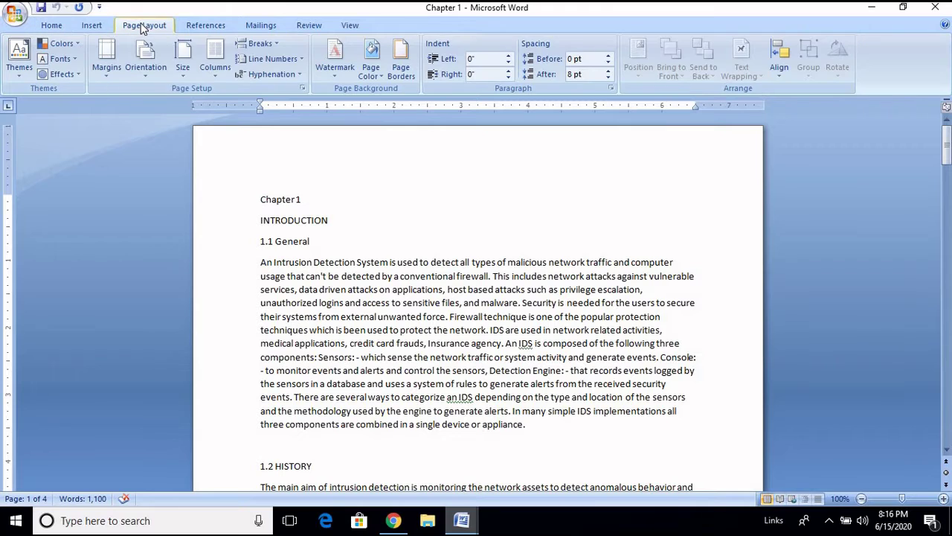
pyautogui.click(302, 89)
pyautogui.click(563, 149)
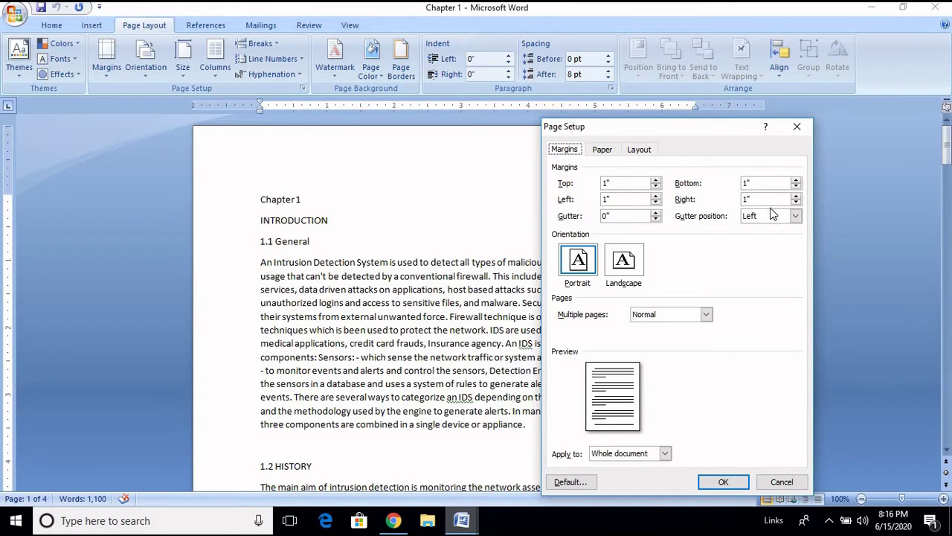
# Choose A4 paper for the whole Chapter 1 document, check the header and footer distances, and apply the page setup.
pyautogui.click(604, 150)
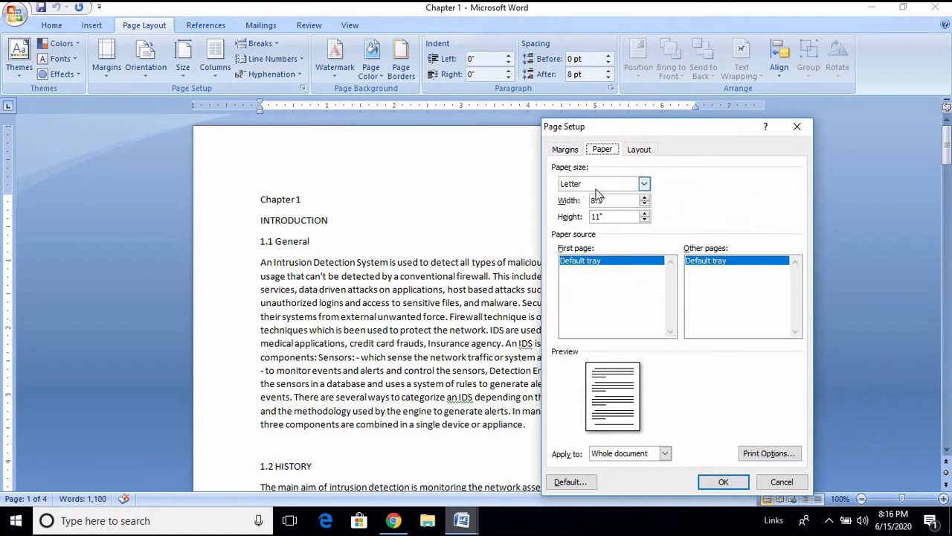
pyautogui.click(644, 184)
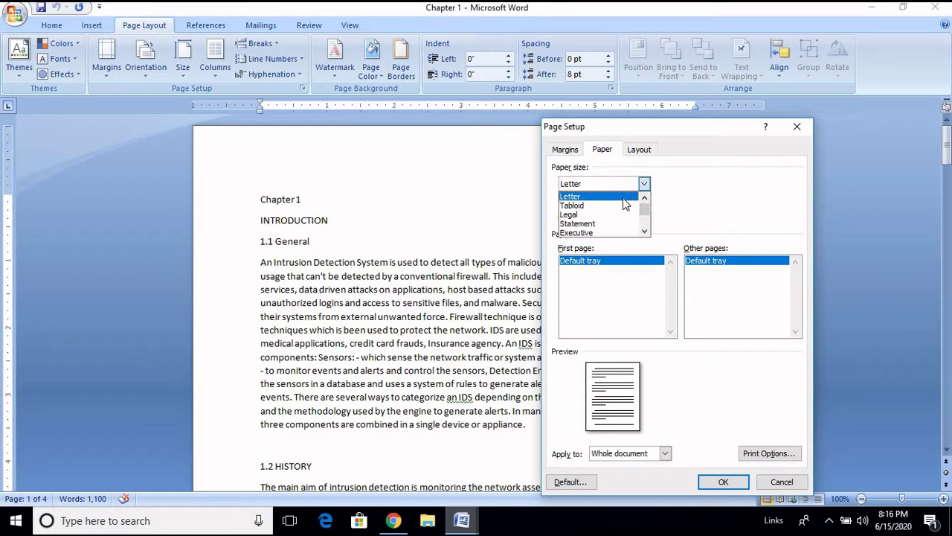
pyautogui.scroll(-3, 645, 233)
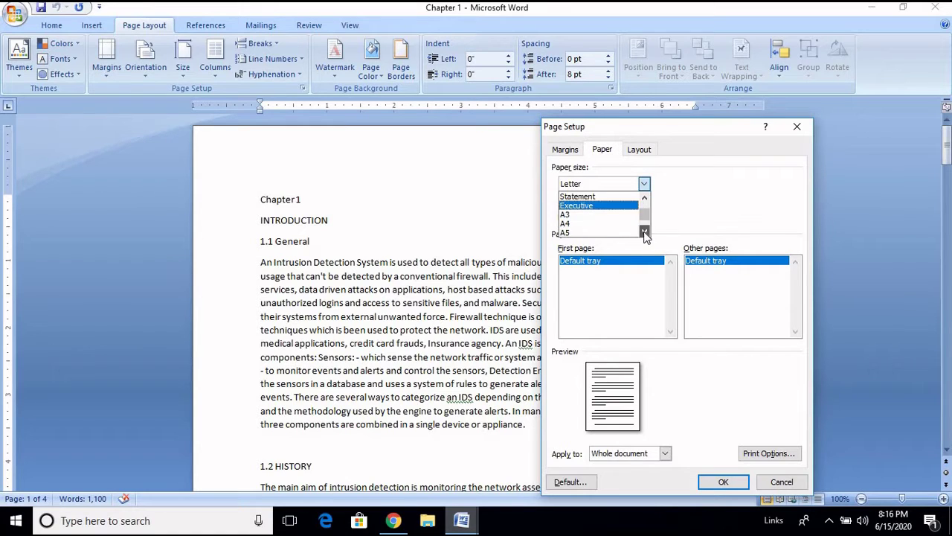
pyautogui.click(604, 223)
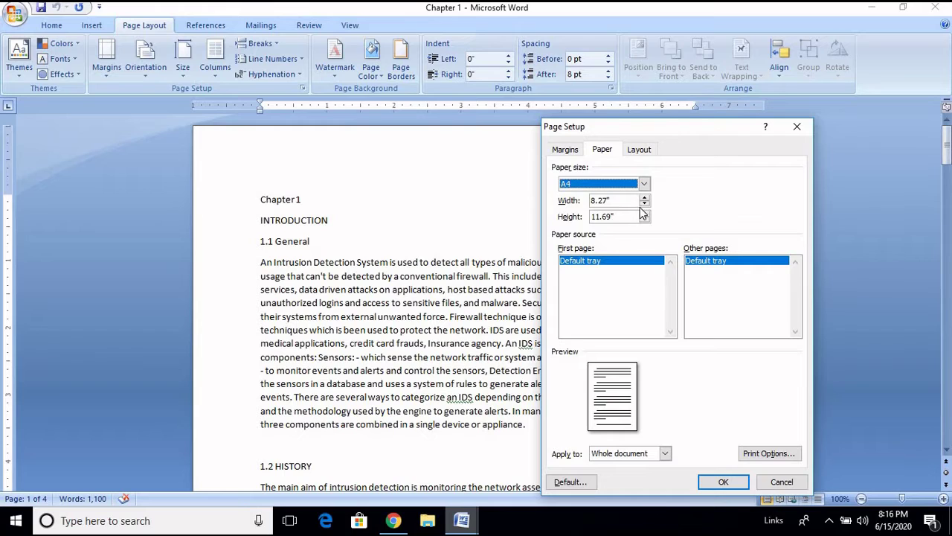
pyautogui.click(638, 150)
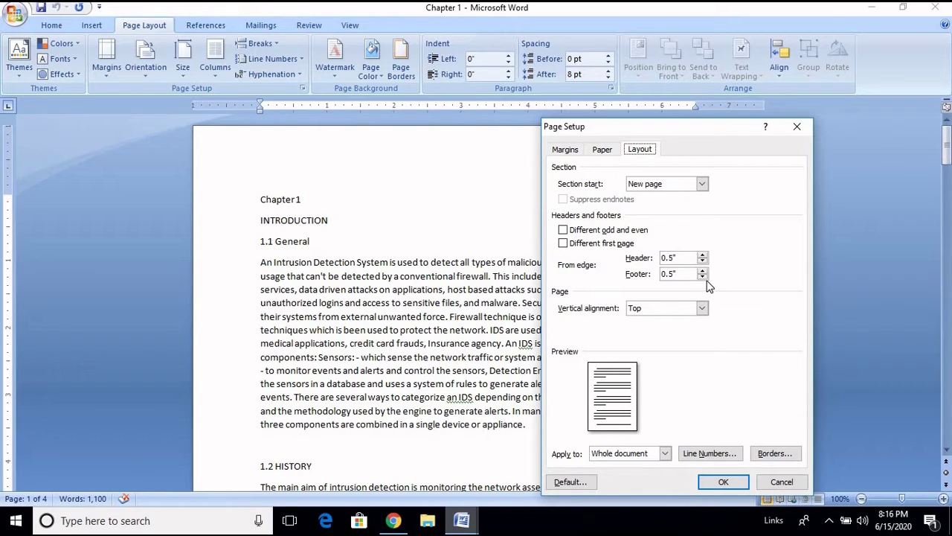
pyautogui.click(724, 480)
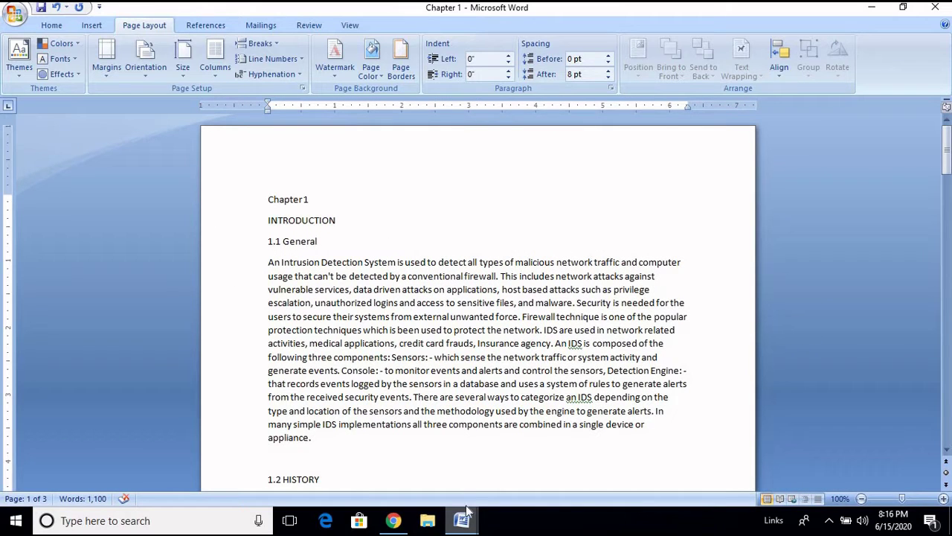
# Return to the Document1 checklist and highlight the "Page Number Insert" topic.
pyautogui.moveTo(469, 517)
pyautogui.click(384, 418)
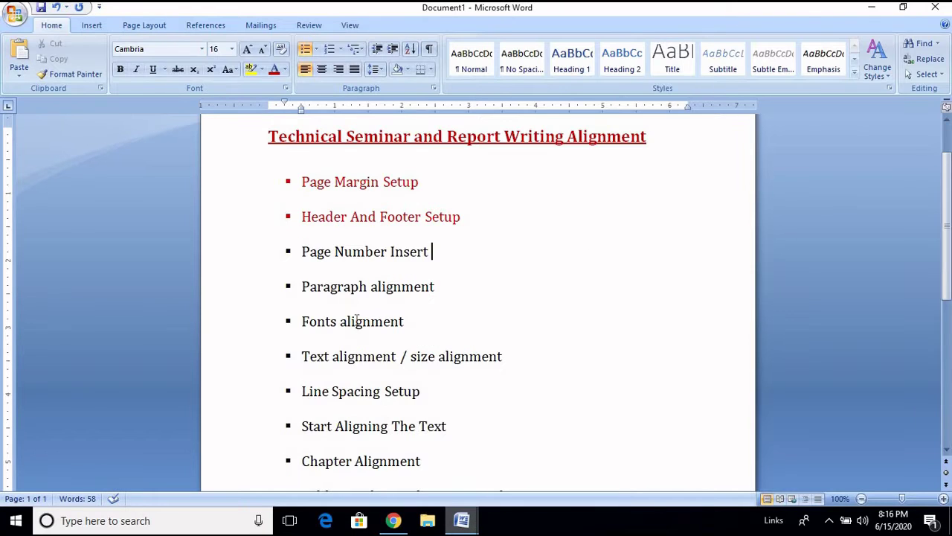
pyautogui.moveTo(304, 252); pyautogui.dragTo(439, 258)
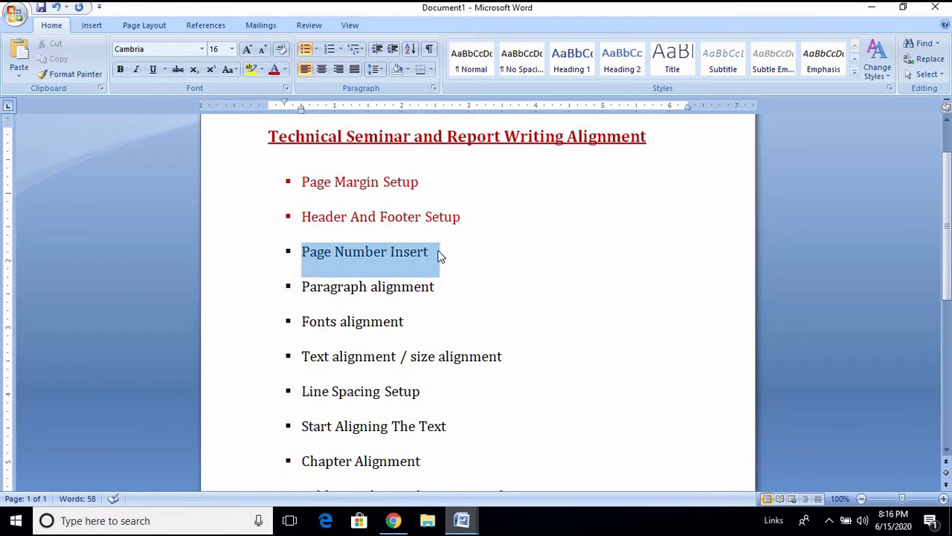
# Insert a centered Plain Number 2 page number at the bottom of the Chapter 1 document's pages and close the footer.
pyautogui.click(467, 518)
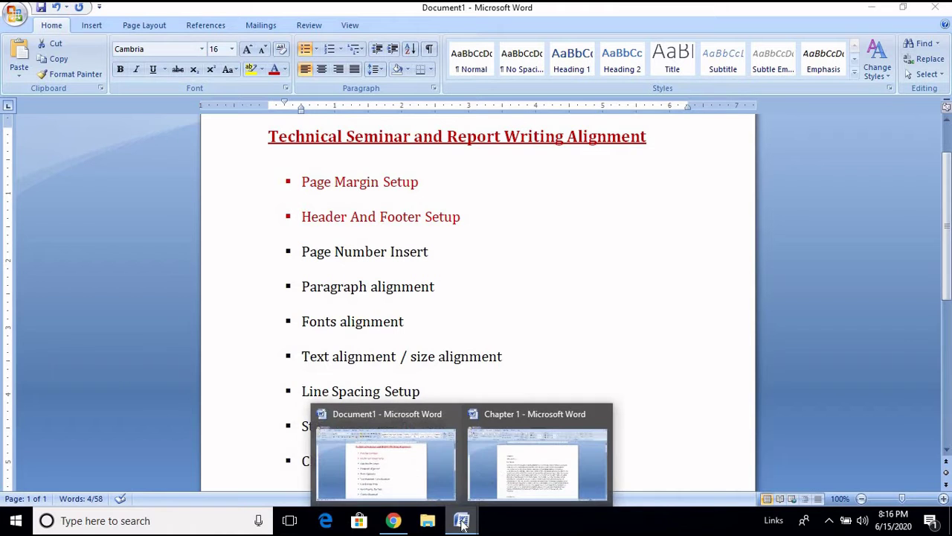
pyautogui.click(511, 415)
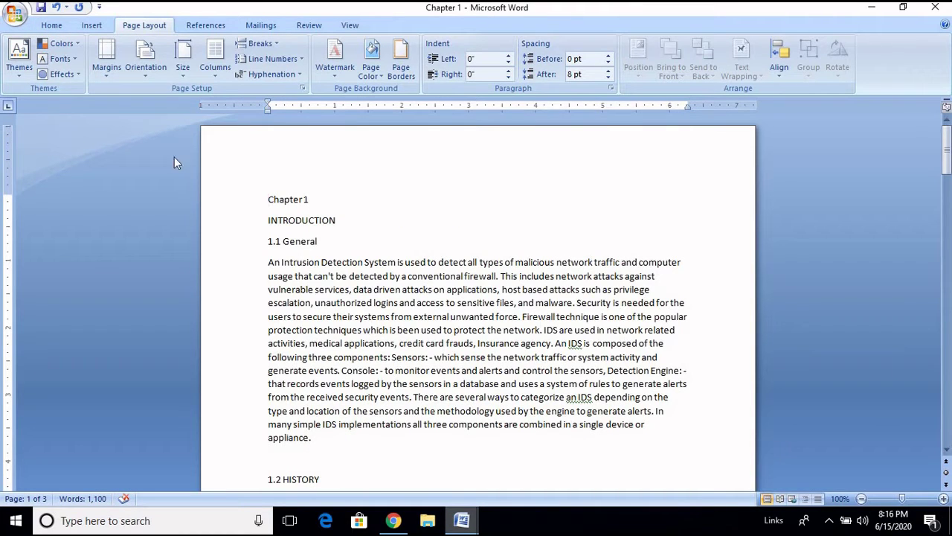
pyautogui.click(90, 26)
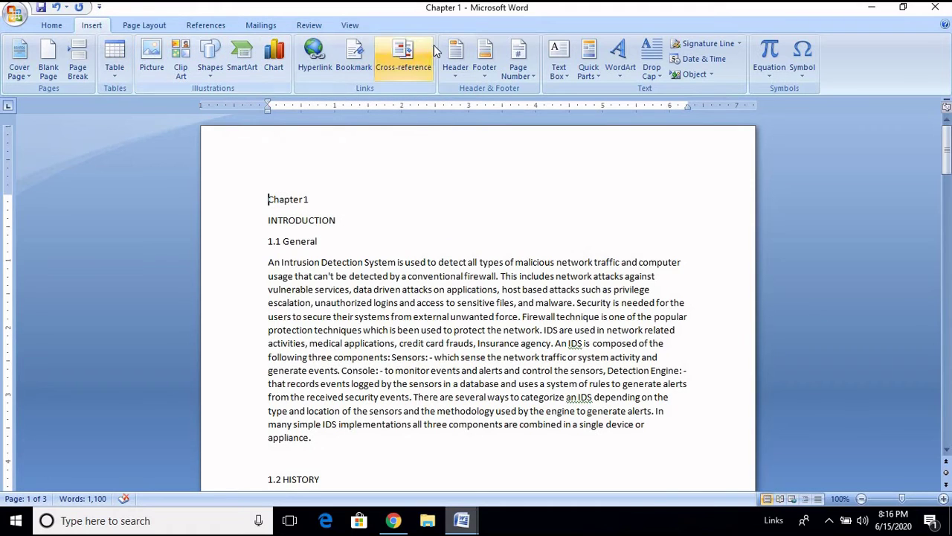
pyautogui.click(525, 61)
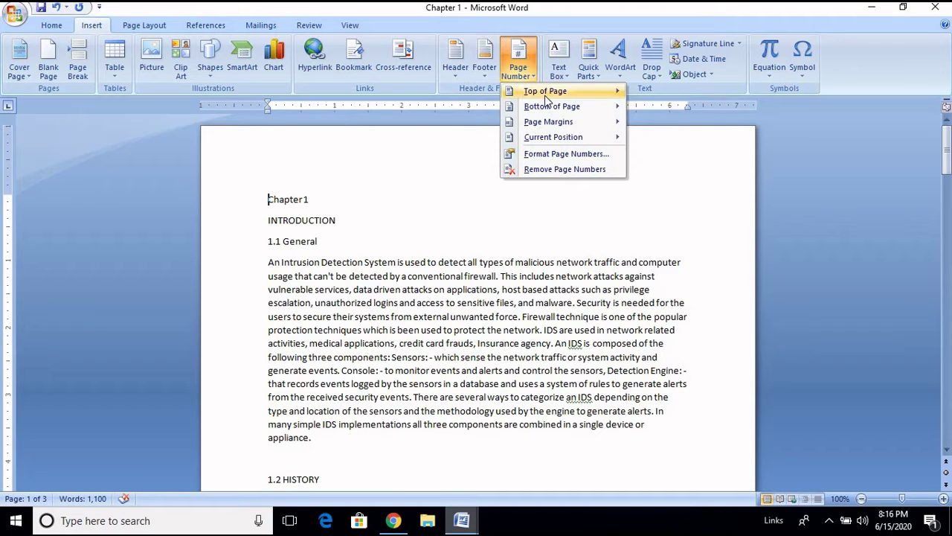
pyautogui.moveTo(550, 106)
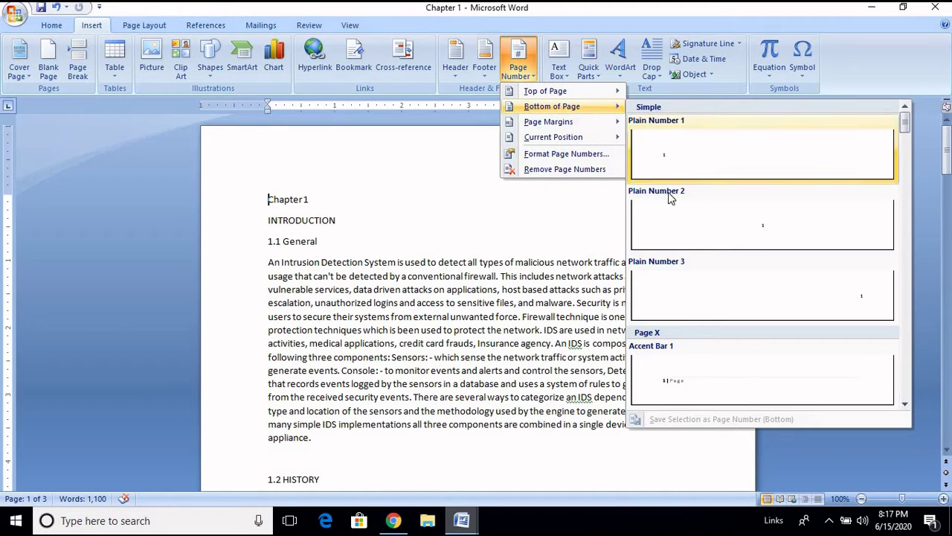
pyautogui.click(781, 237)
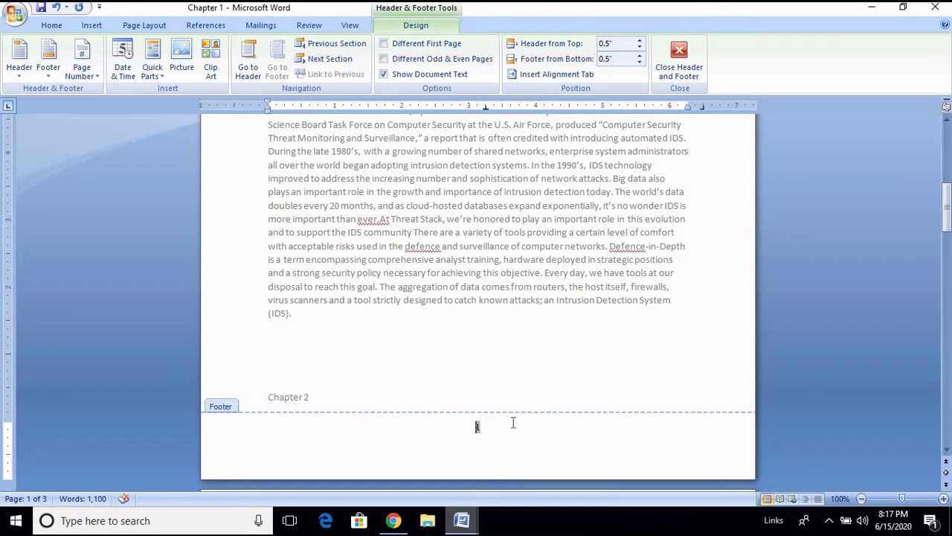
pyautogui.click(674, 67)
# Check the first page's number by reopening its footer, and close the footer again.
pyautogui.scroll(-10, 488, 404)
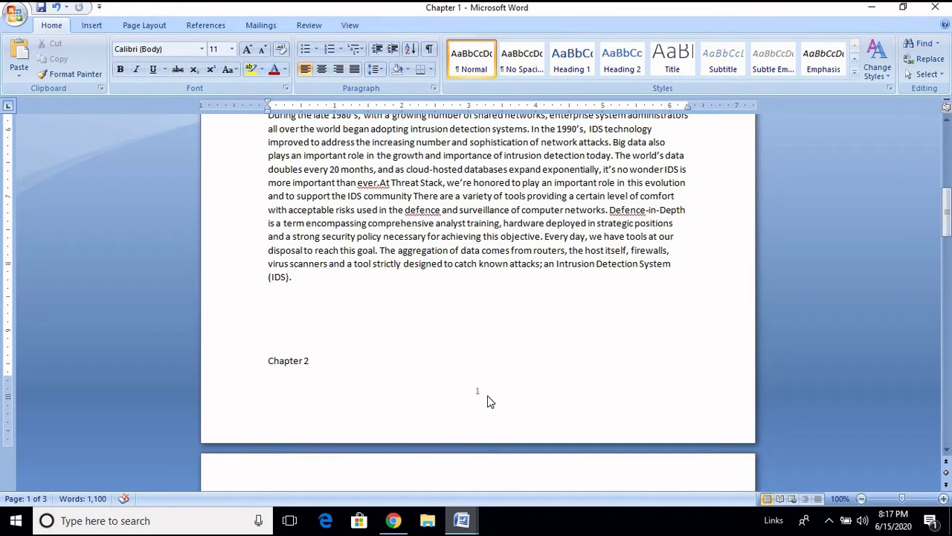
pyautogui.doubleClick(480, 398)
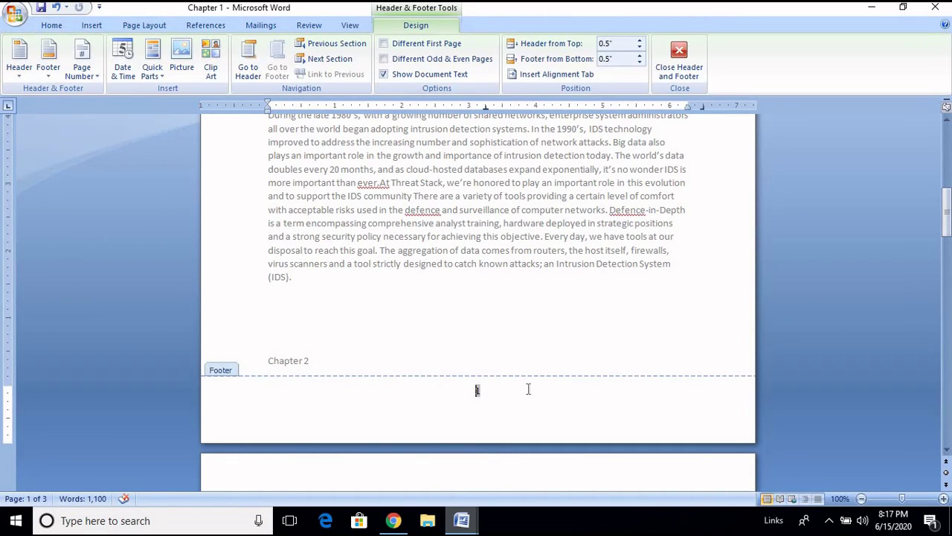
pyautogui.click(694, 68)
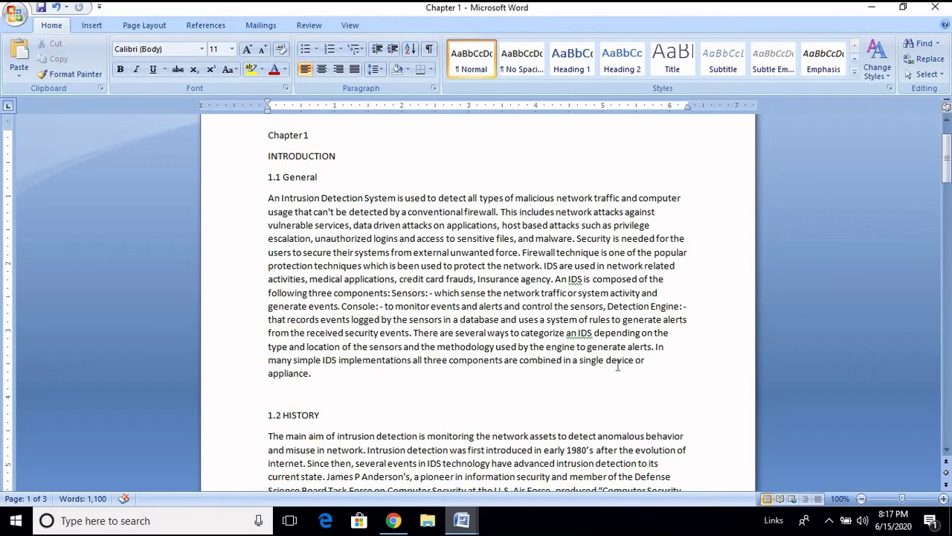
# Format the footer page numbers so that the numbering starts at 5.
pyautogui.scroll(-12, 480, 266)
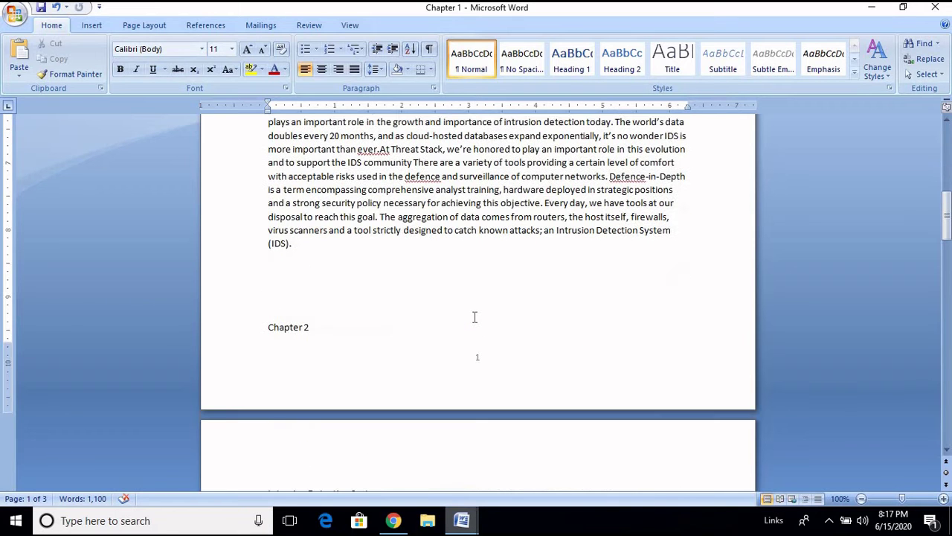
pyautogui.doubleClick(480, 365)
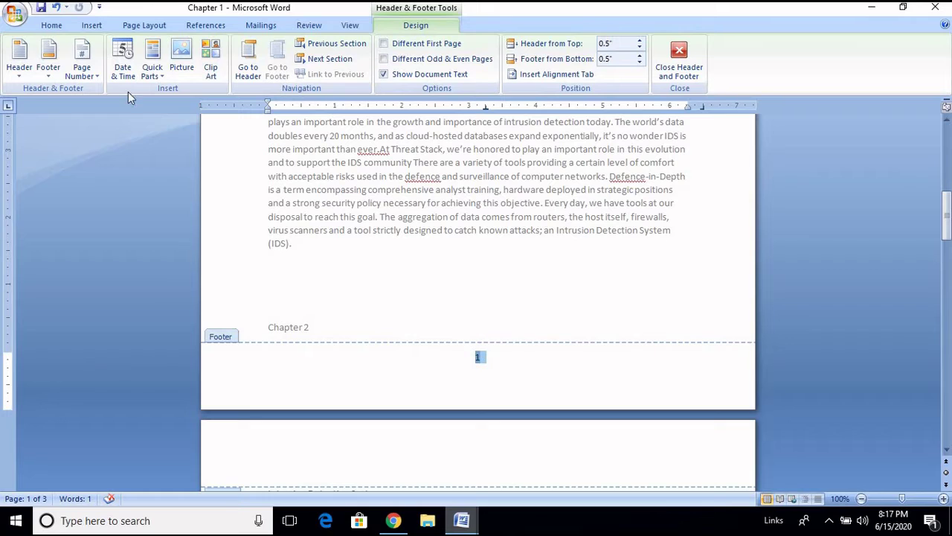
pyautogui.click(84, 74)
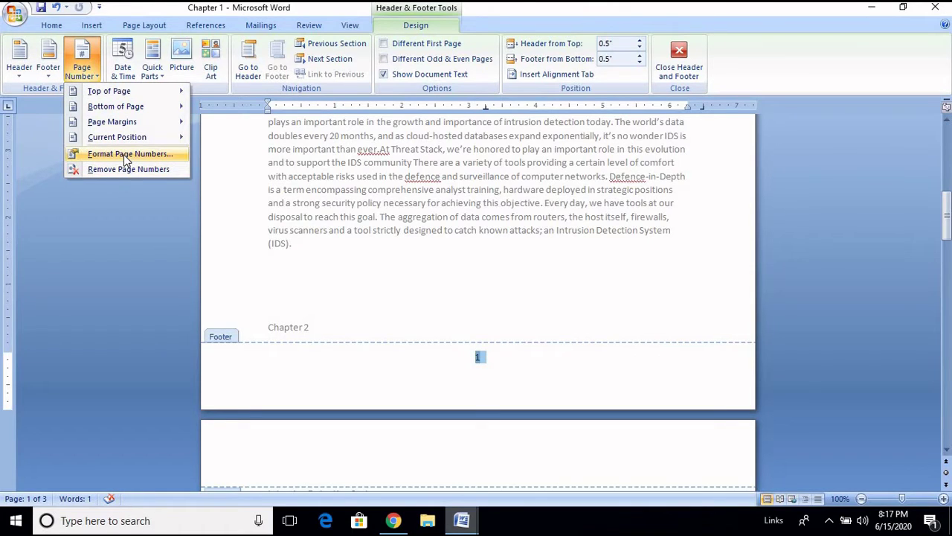
pyautogui.moveTo(106, 92)
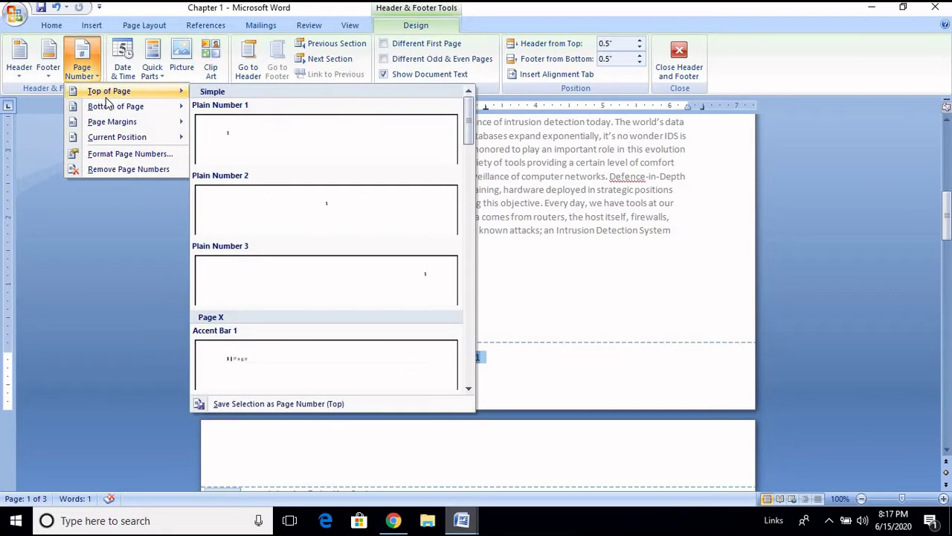
pyautogui.click(108, 155)
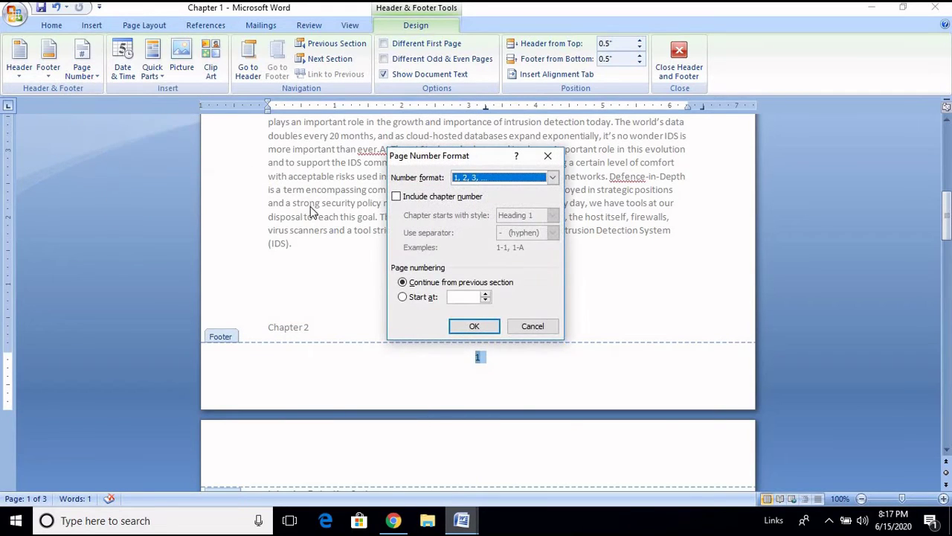
pyautogui.click(403, 296)
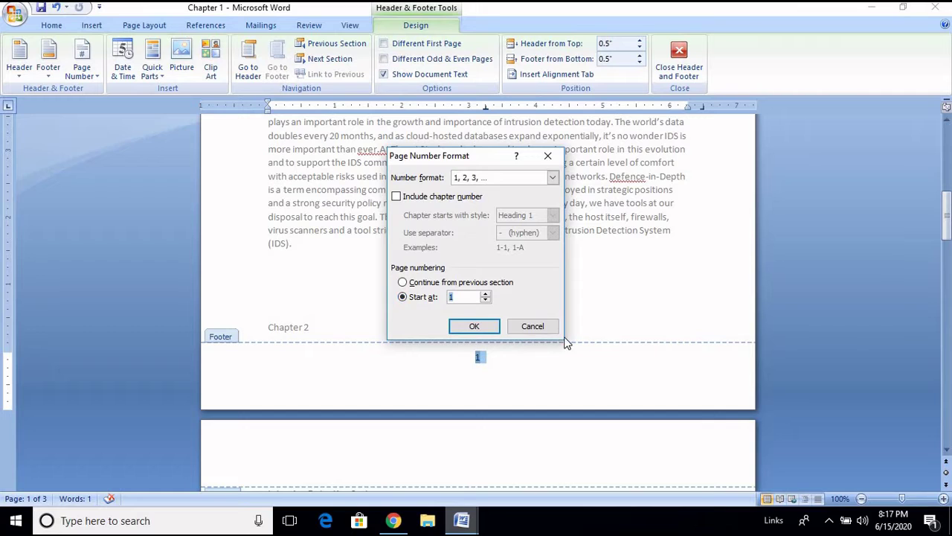
pyautogui.write('5')
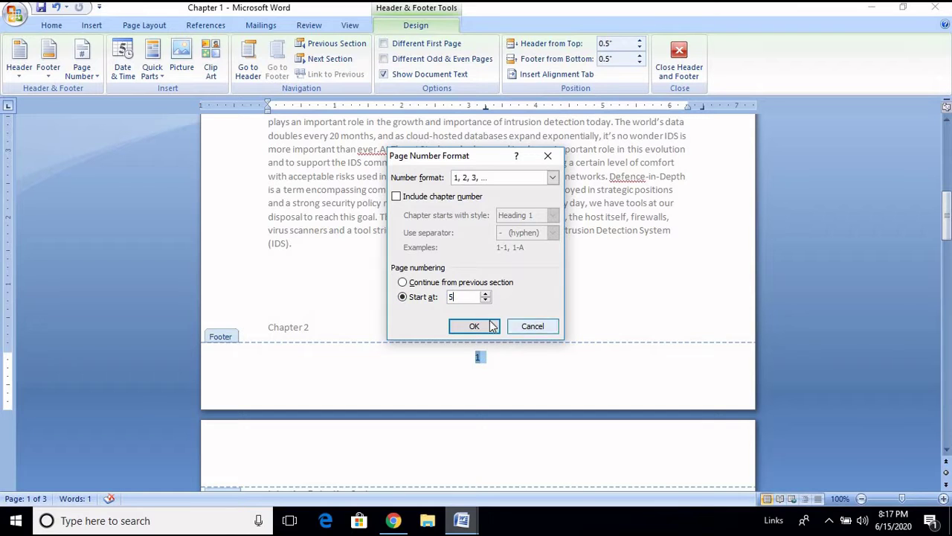
pyautogui.click(487, 329)
# Check the page numbers in the footers through to the end of the document.
pyautogui.scroll(-2, 550, 416)
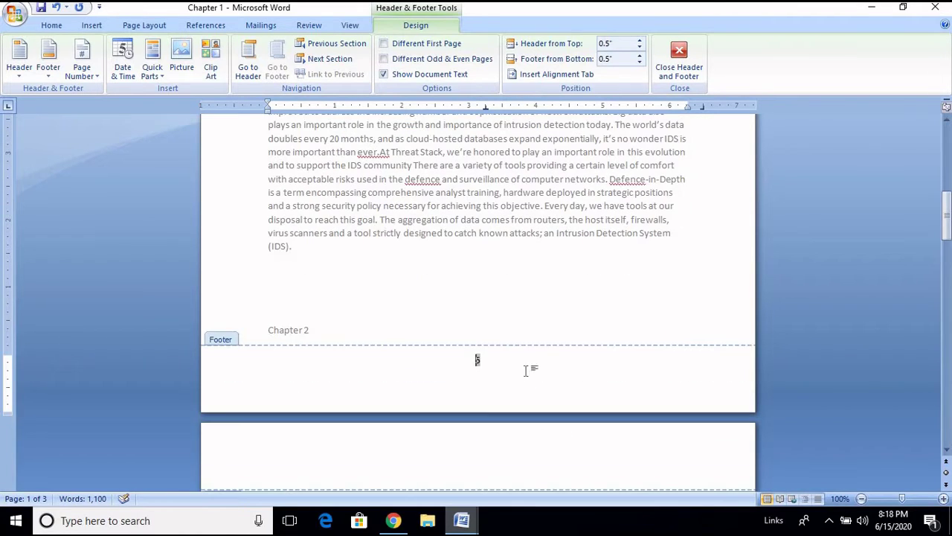
pyautogui.click(484, 378)
pyautogui.scroll(-20, 487, 365)
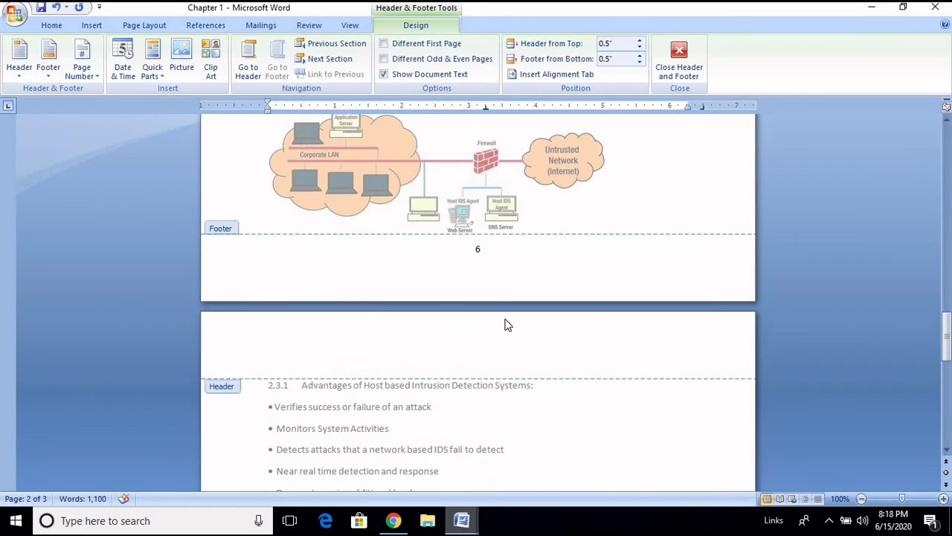
pyautogui.scroll(-15, 504, 322)
pyautogui.scroll(20, 496, 439)
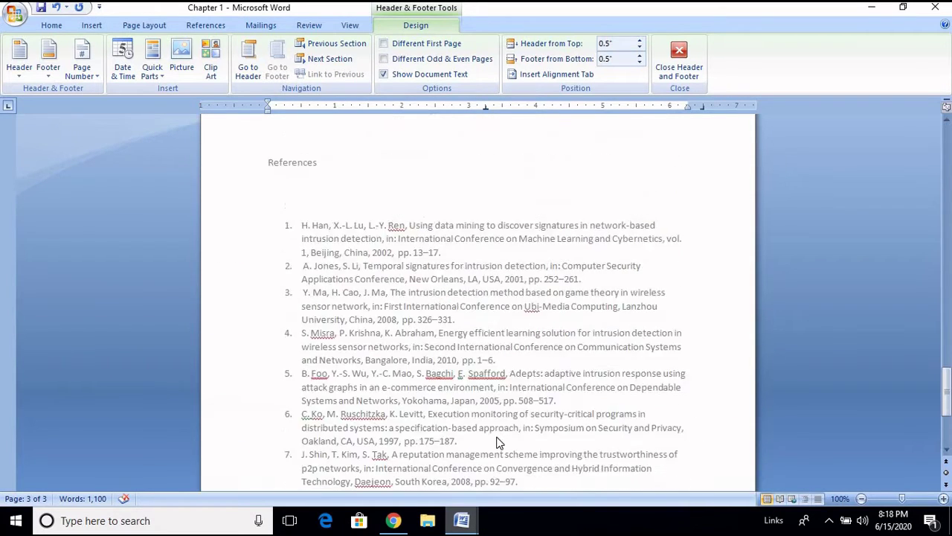
# Review the page numbers in the Chapter 1 document's footers and close the footer.
pyautogui.scroll(15, 497, 439)
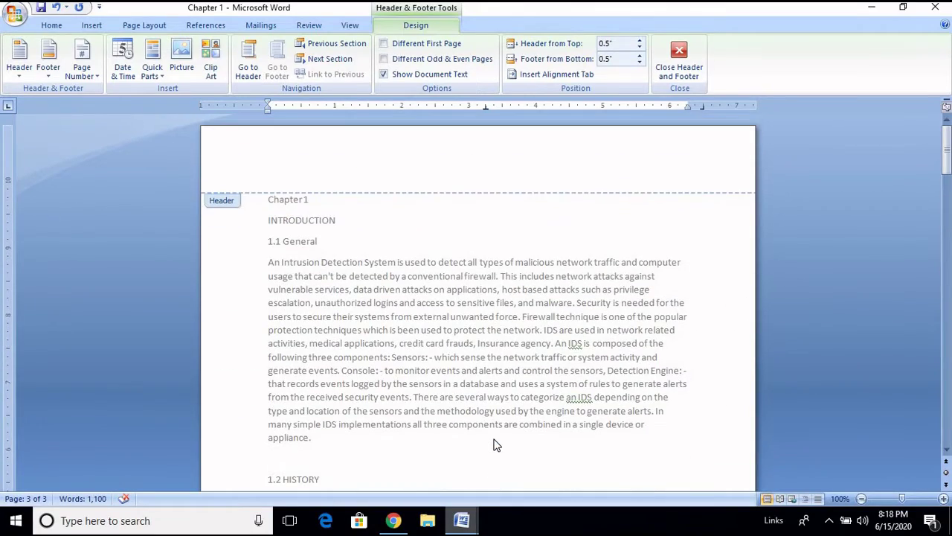
pyautogui.scroll(-12, 493, 440)
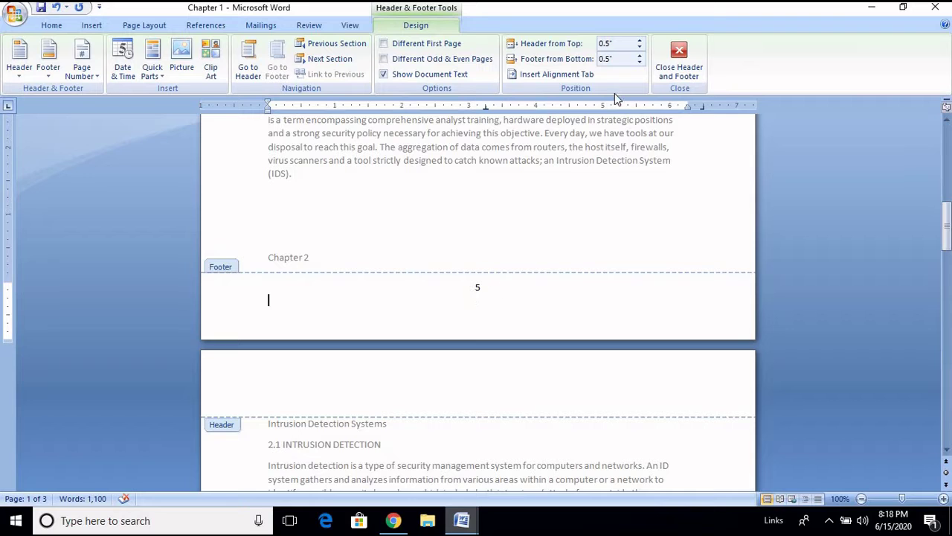
pyautogui.click(678, 60)
pyautogui.scroll(-11, 543, 272)
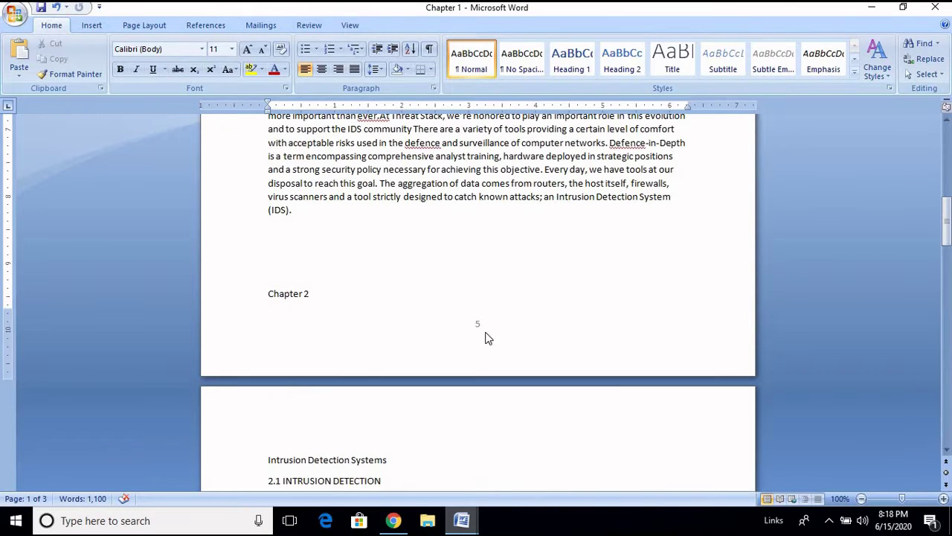
# Try the A, B, C number format for the footer page numbers, return to 1, 2, 3, and apply it with numbering starting at 5.
pyautogui.doubleClick(520, 328)
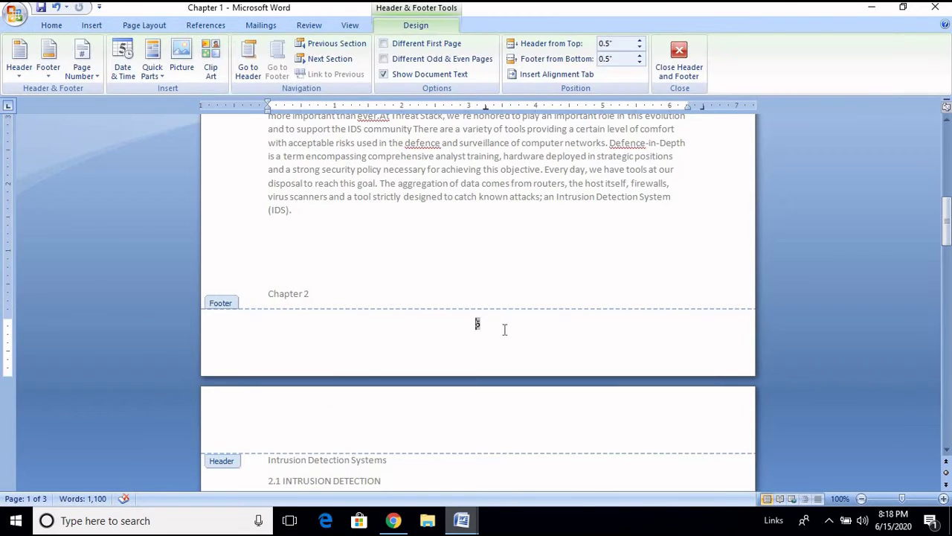
pyautogui.click(84, 69)
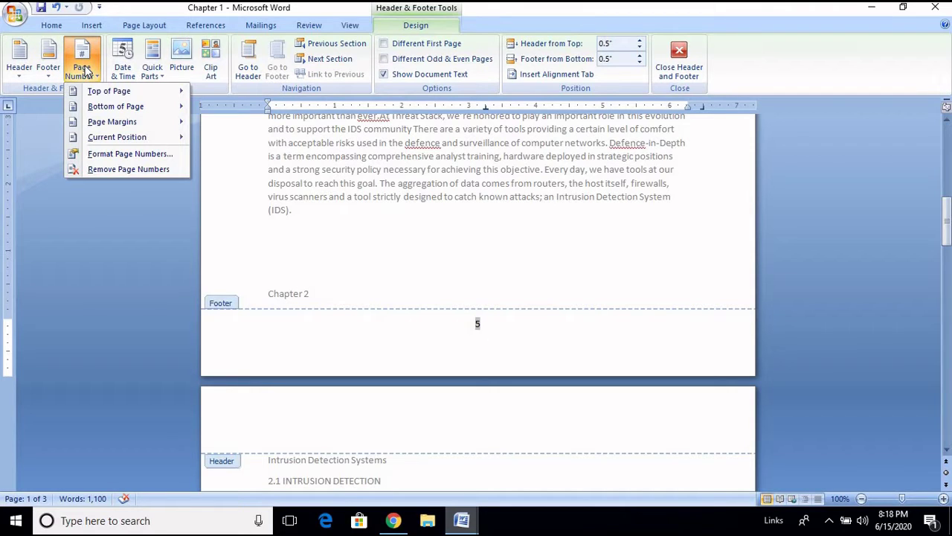
pyautogui.click(102, 154)
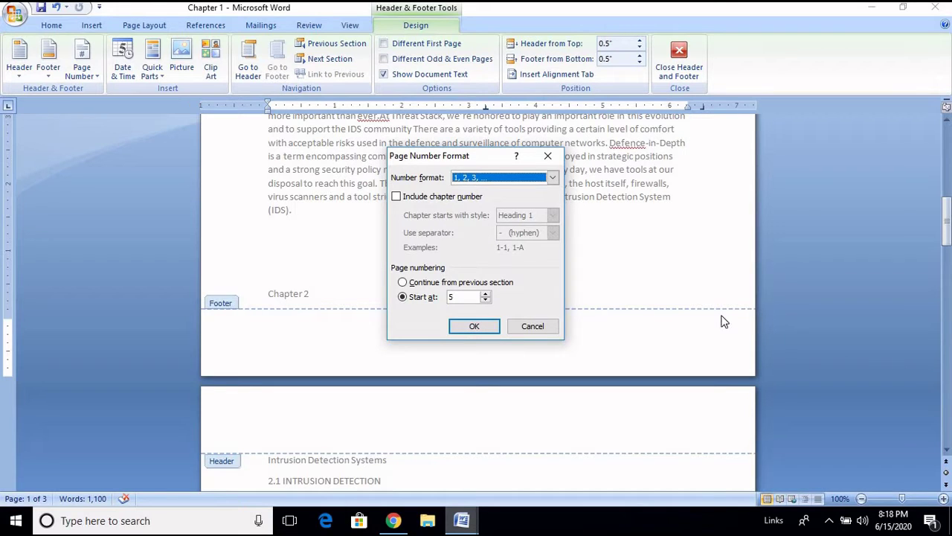
pyautogui.click(554, 179)
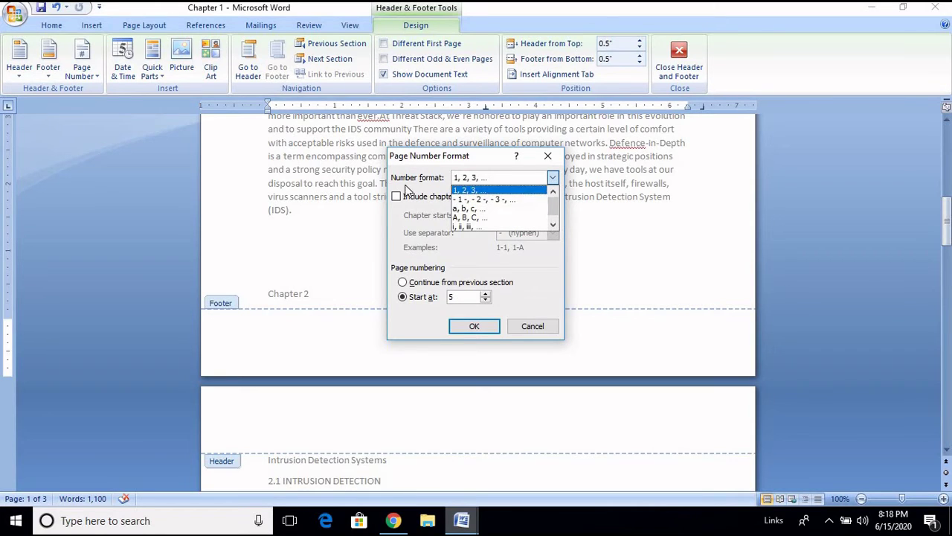
pyautogui.click(487, 191)
pyautogui.click(553, 177)
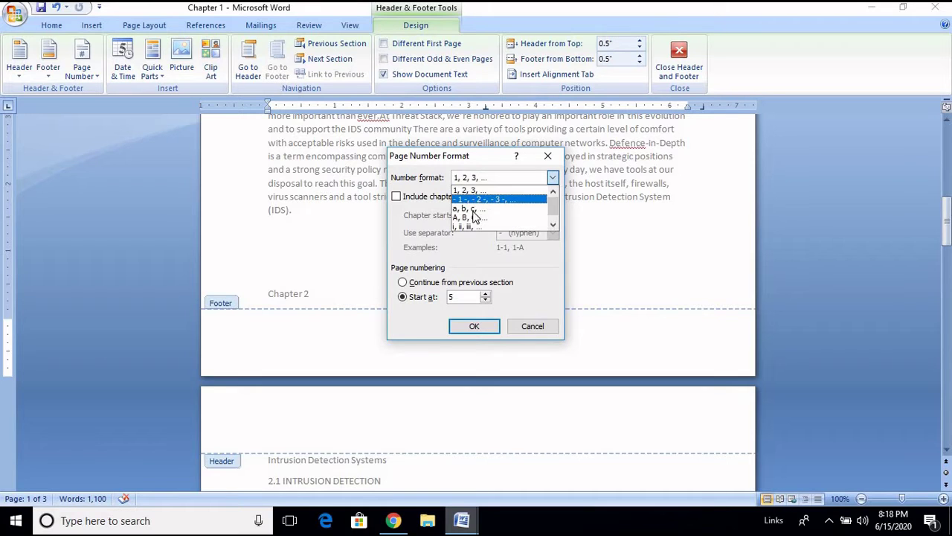
pyautogui.click(473, 218)
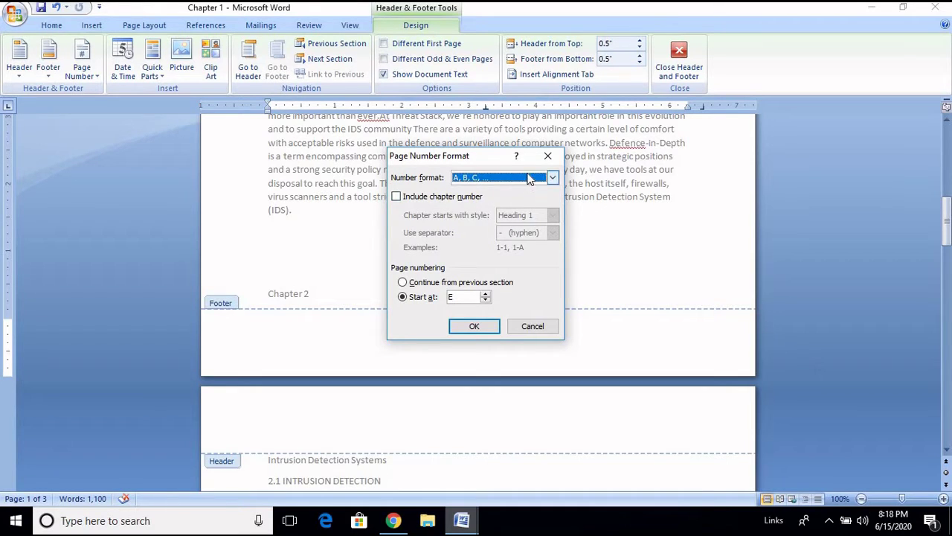
pyautogui.click(553, 177)
pyautogui.click(470, 190)
pyautogui.click(474, 326)
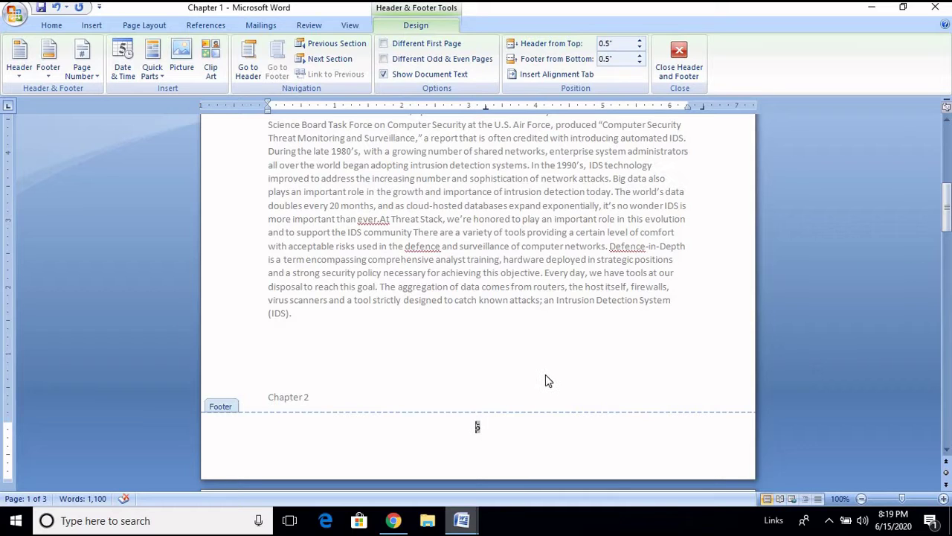
# Switch to the Document1 checklist and colour the "Page Number Insert" item red.
pyautogui.moveTo(462, 523)
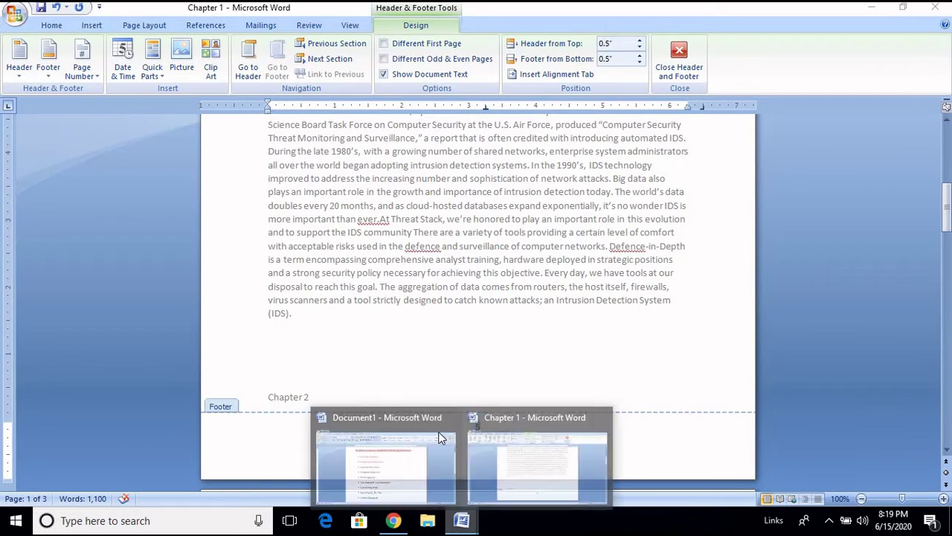
pyautogui.click(415, 427)
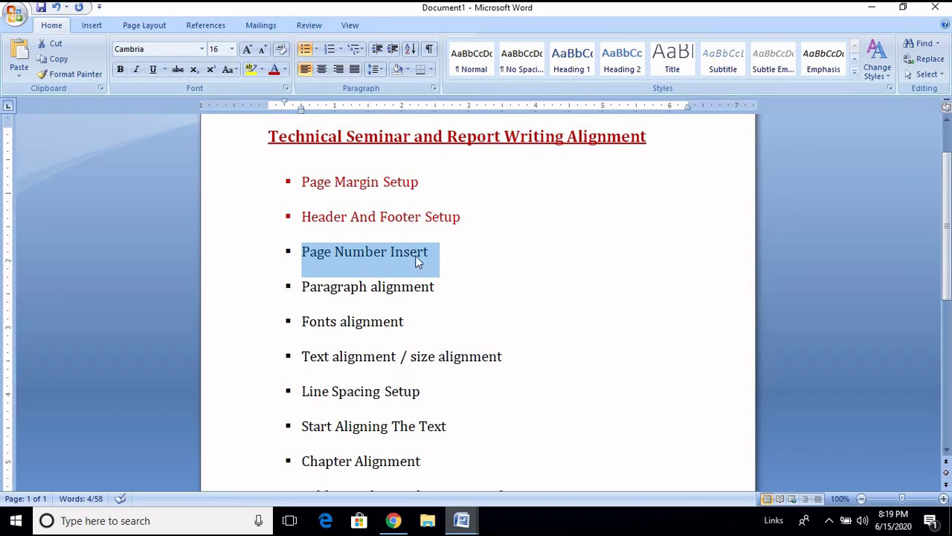
pyautogui.click(484, 323)
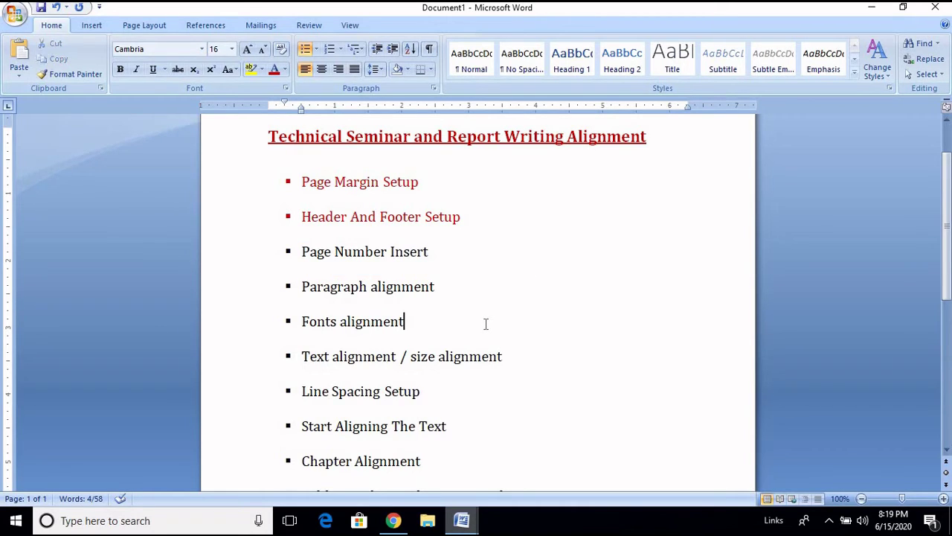
pyautogui.doubleClick(305, 286)
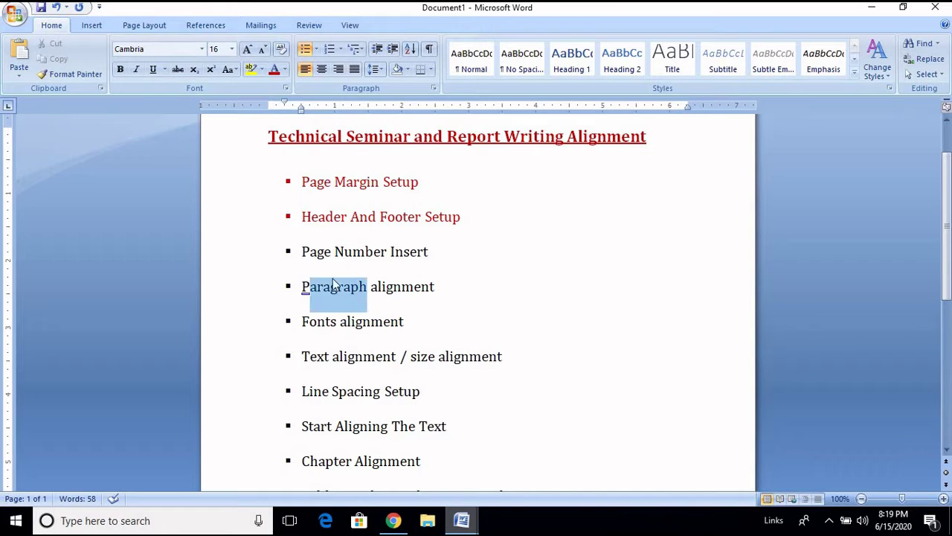
pyautogui.moveTo(301, 252); pyautogui.dragTo(456, 249)
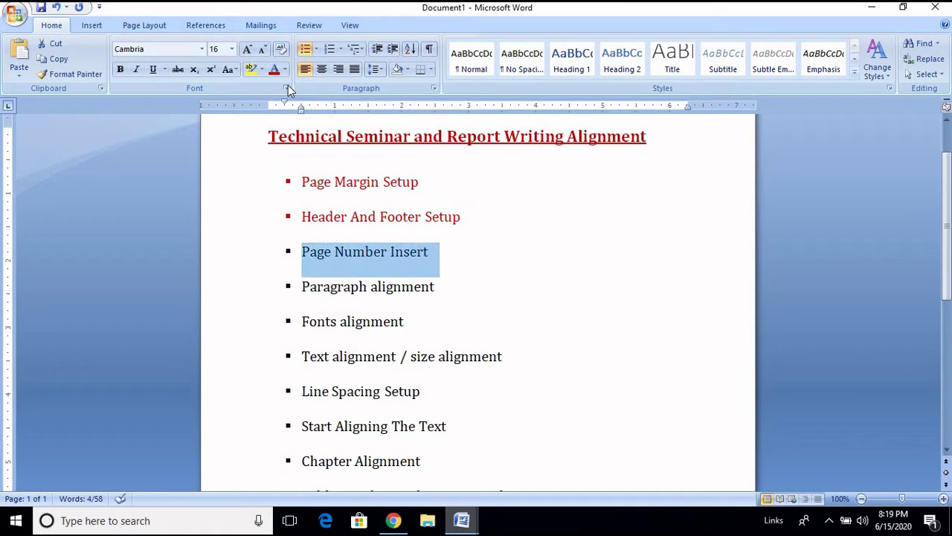
pyautogui.click(274, 69)
pyautogui.click(538, 272)
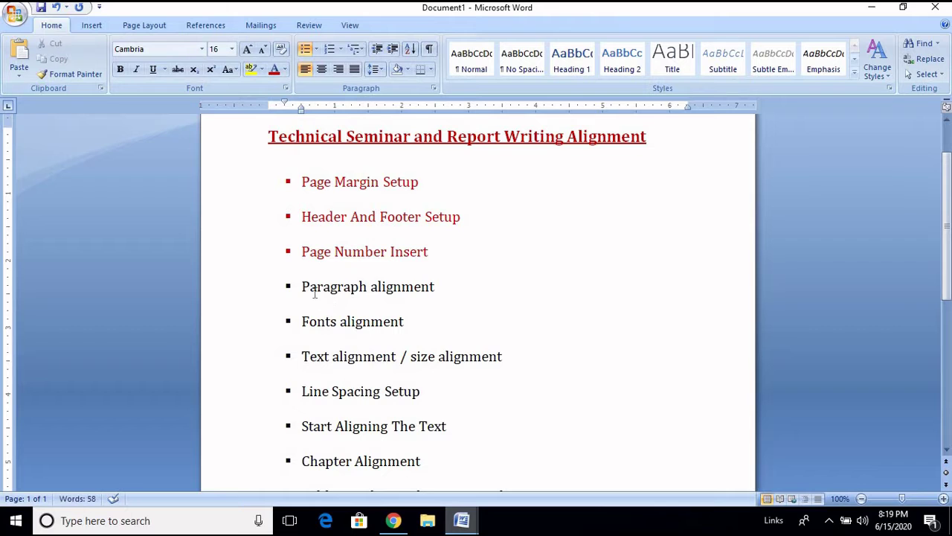
# Select the "Paragraph alignment" item in the checklist, then return to the Chapter 1 document and close its footer.
pyautogui.moveTo(302, 286); pyautogui.dragTo(445, 285)
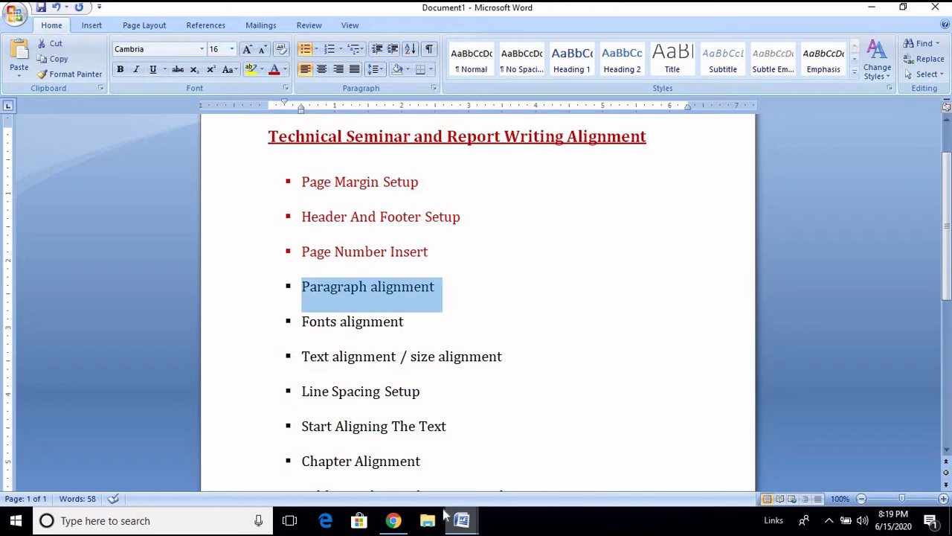
pyautogui.moveTo(468, 524)
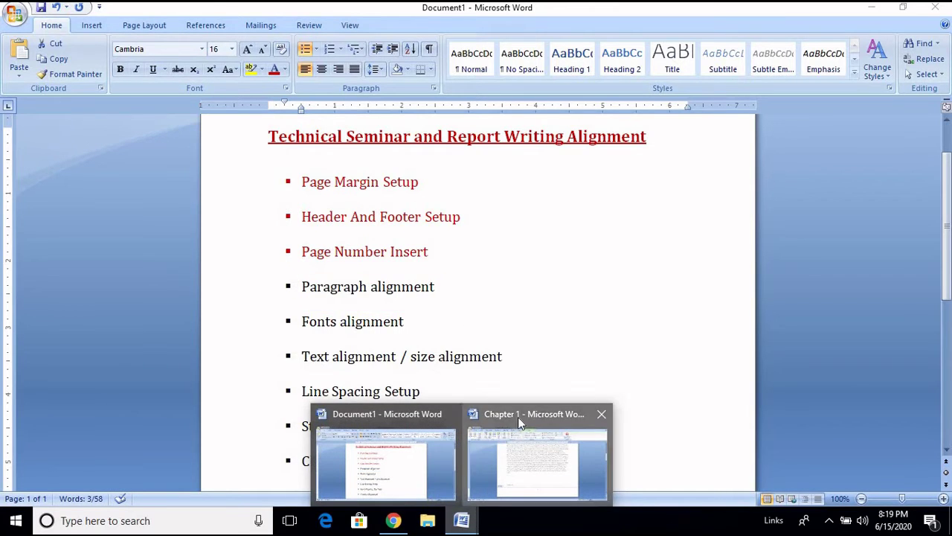
pyautogui.click(517, 417)
pyautogui.click(679, 63)
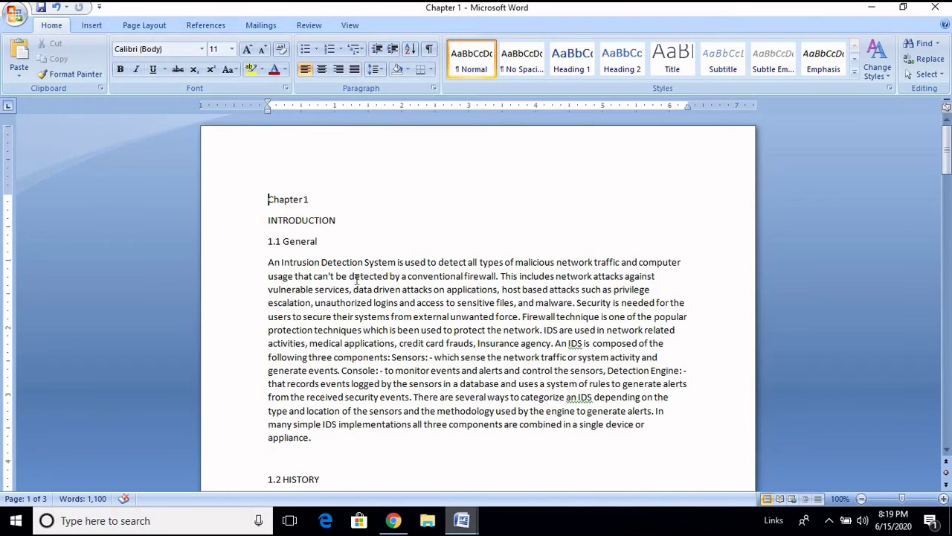
# Examine the gap between the 1.1 General paragraph and the 1.2 HISTORY heading by highlighting the blank line.
pyautogui.scroll(-4, 357, 283)
pyautogui.moveTo(268, 290); pyautogui.dragTo(341, 296)
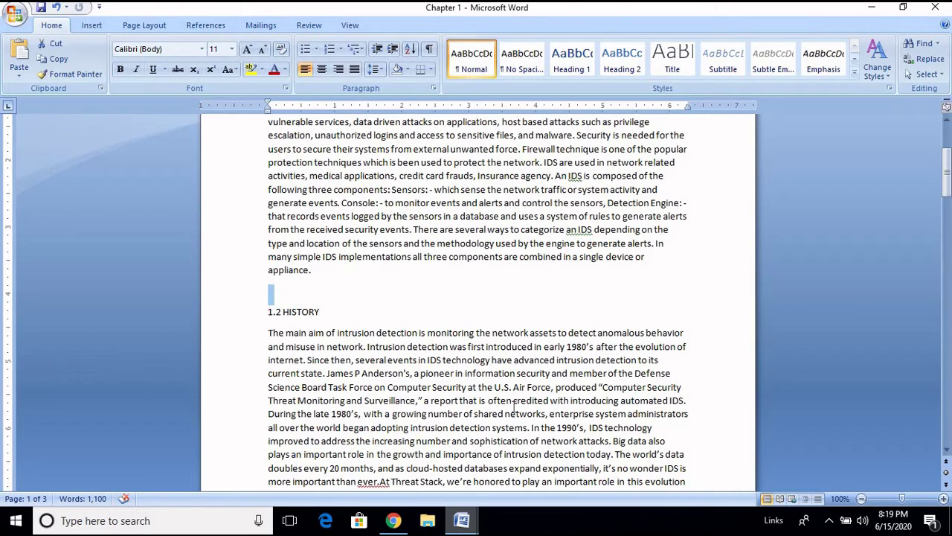
pyautogui.scroll(4, 502, 396)
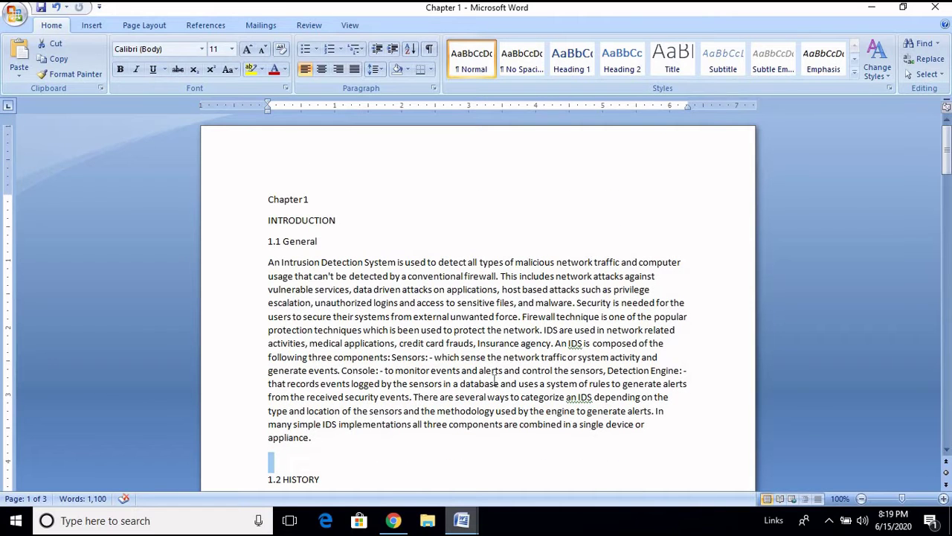
# Set the paragraph spacing of the entire Chapter 1 document to 0 pt after with Single line spacing.
pyautogui.hotkey('ctrl', 'a')
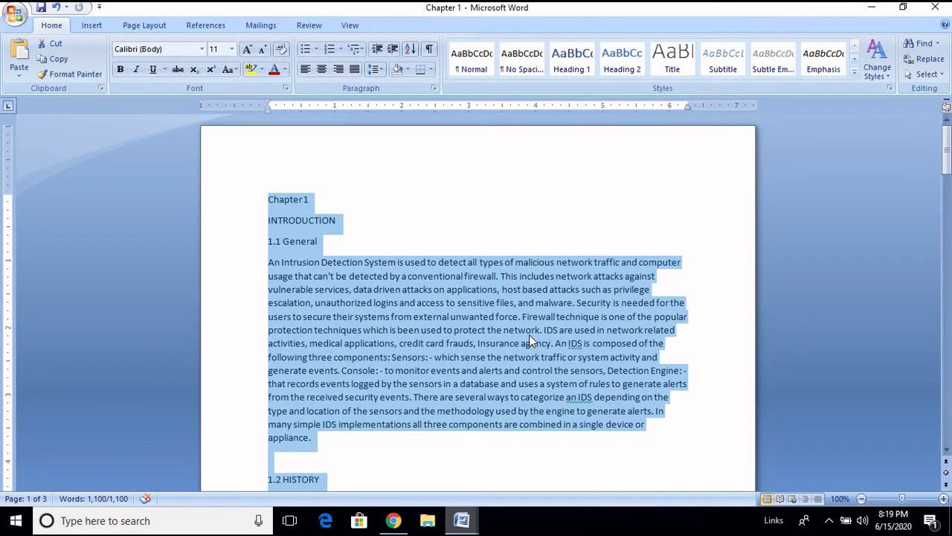
pyautogui.rightClick(352, 289)
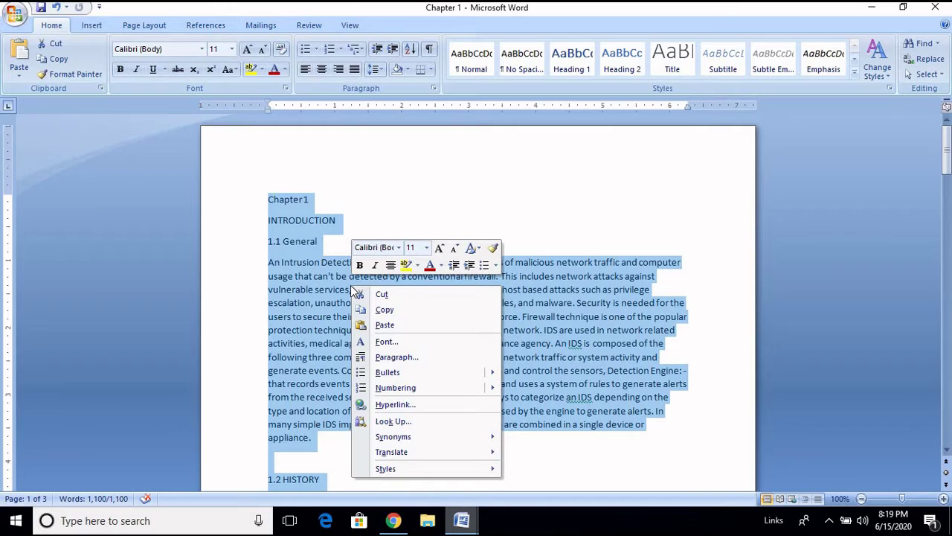
pyautogui.click(407, 363)
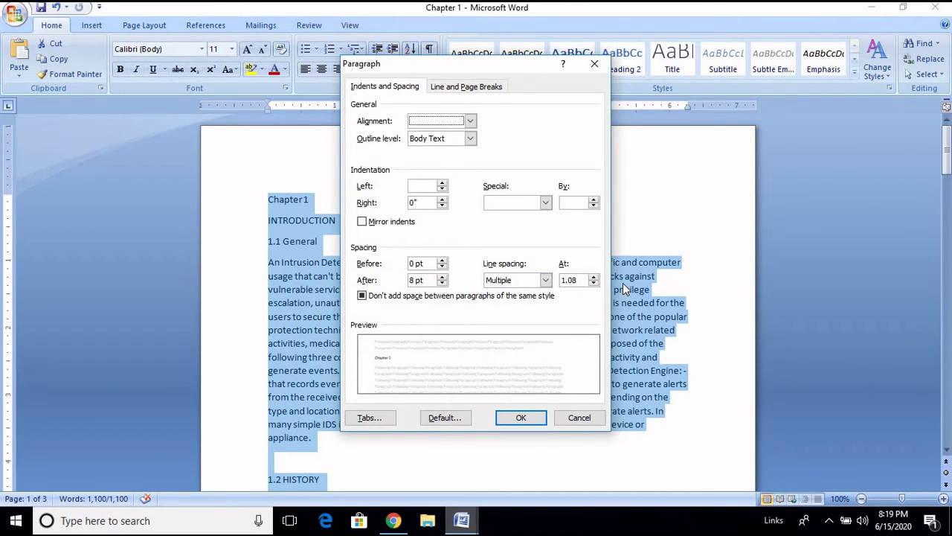
pyautogui.click(443, 284)
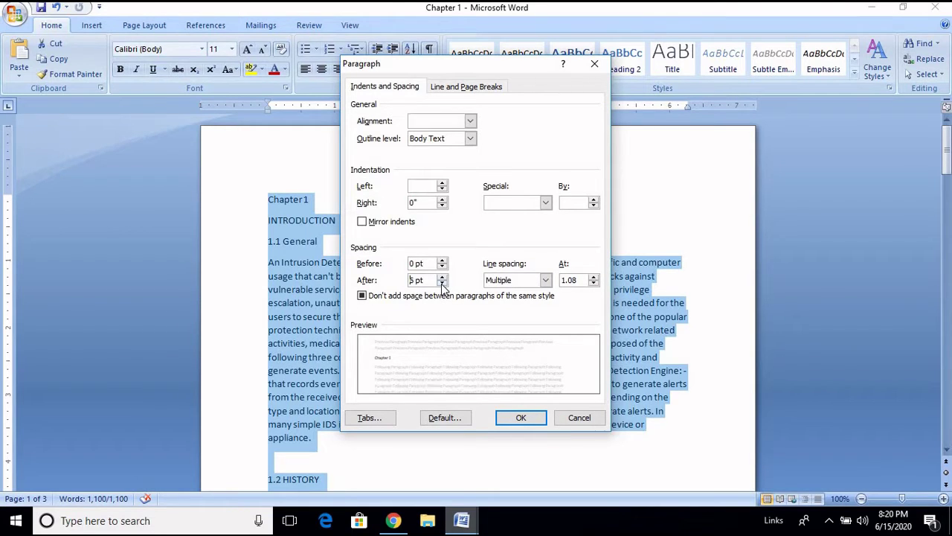
pyautogui.click(513, 281)
pyautogui.click(511, 292)
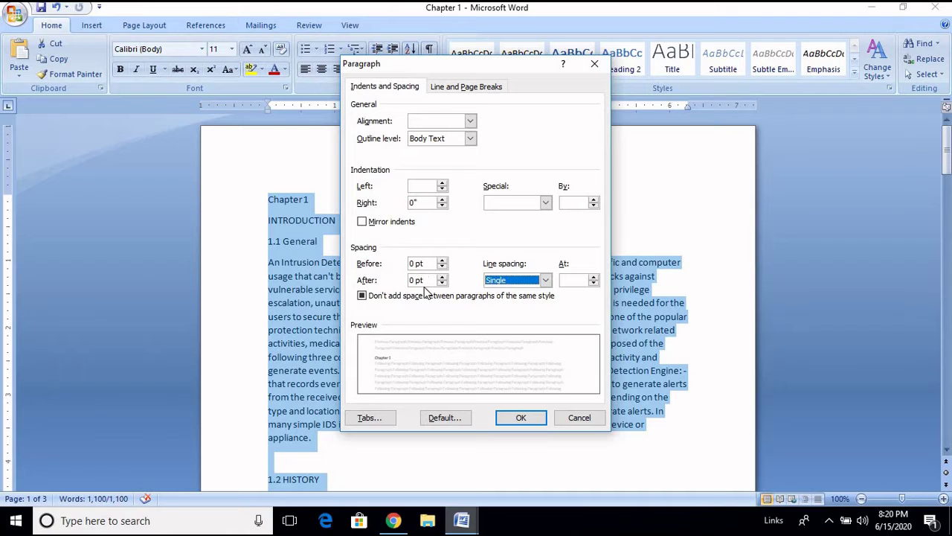
pyautogui.click(521, 419)
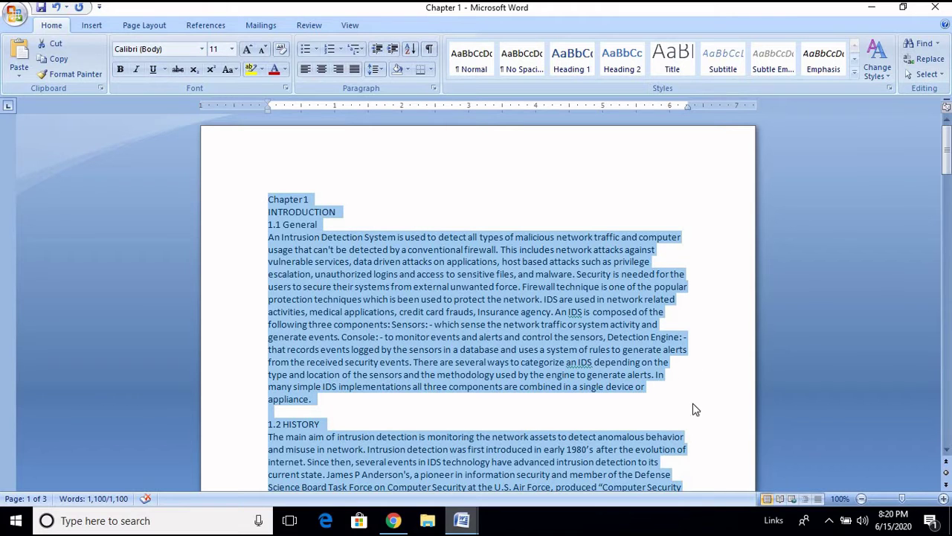
# Justify all the text of the Chapter 1 document.
pyautogui.scroll(-3, 683, 389)
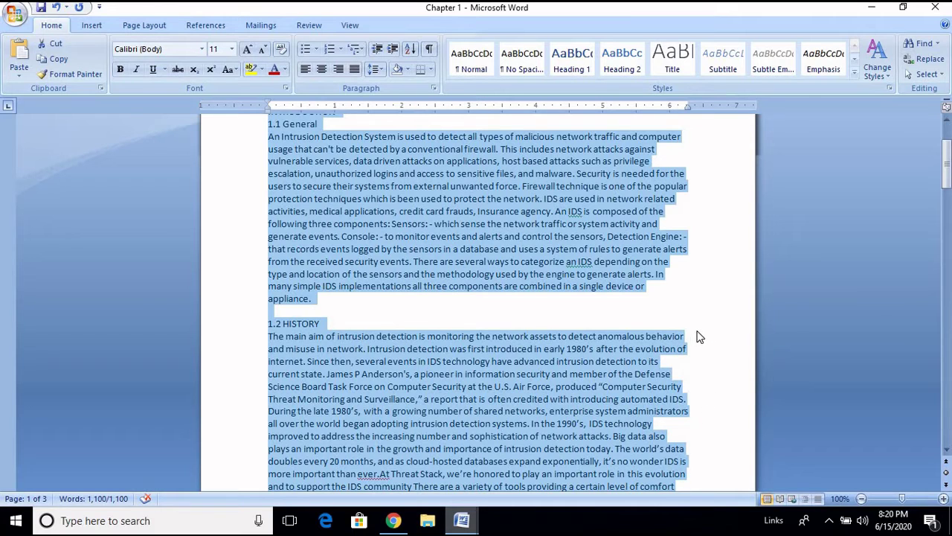
pyautogui.scroll(2, 700, 337)
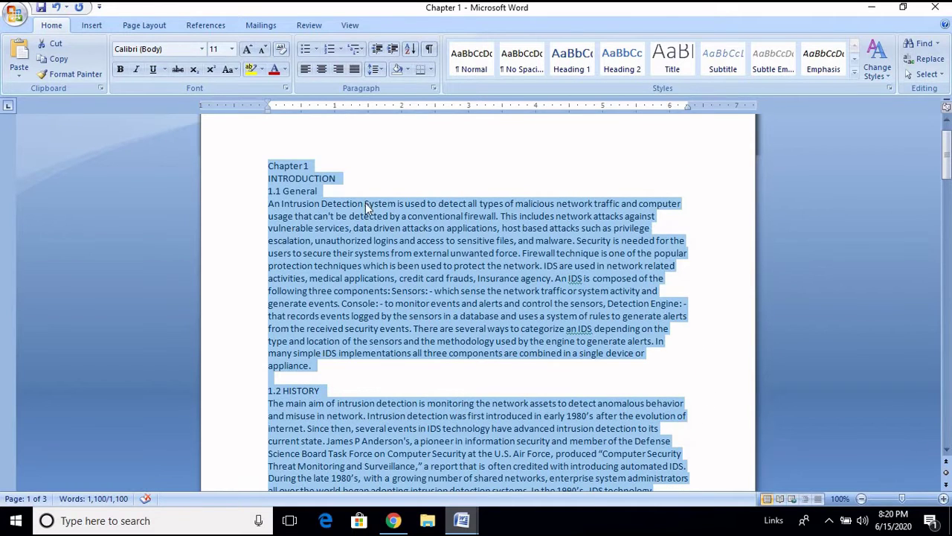
pyautogui.click(595, 230)
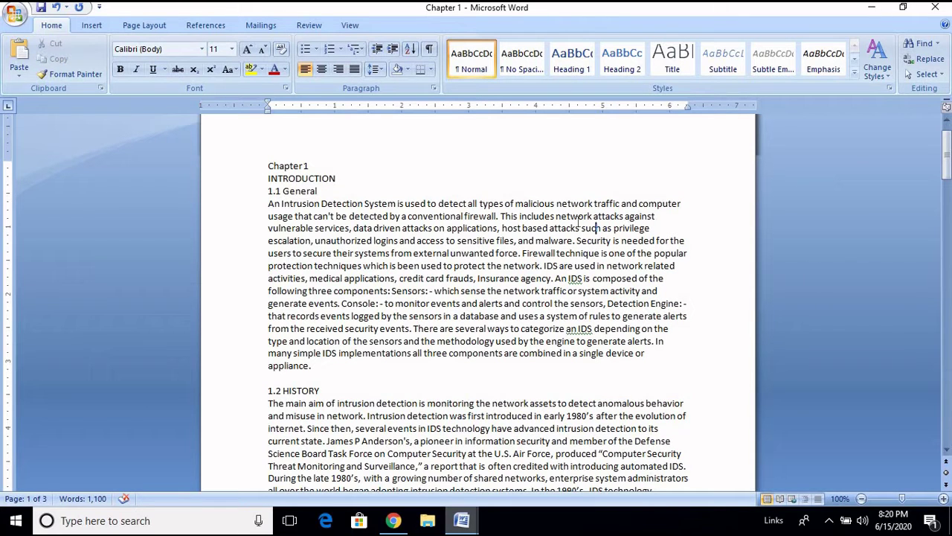
pyautogui.hotkey('ctrl', 'a')
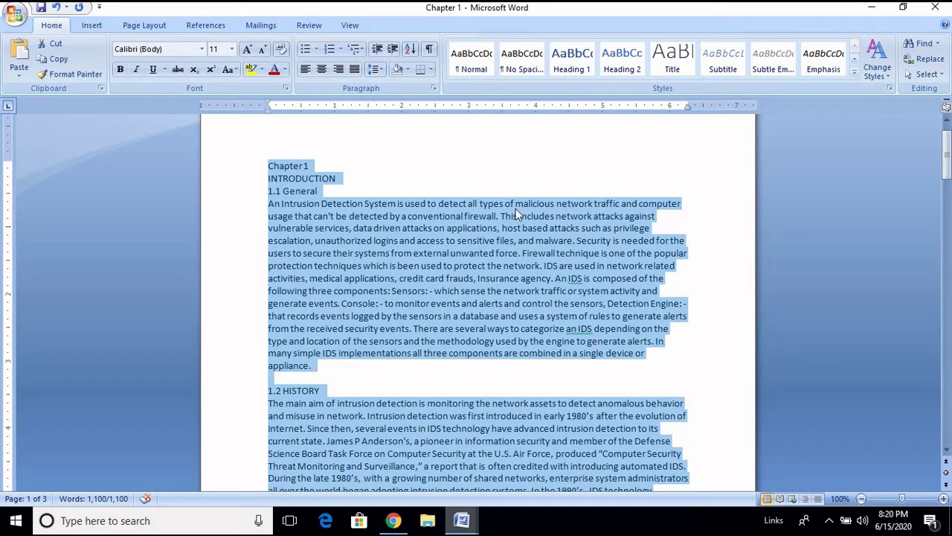
pyautogui.click(354, 70)
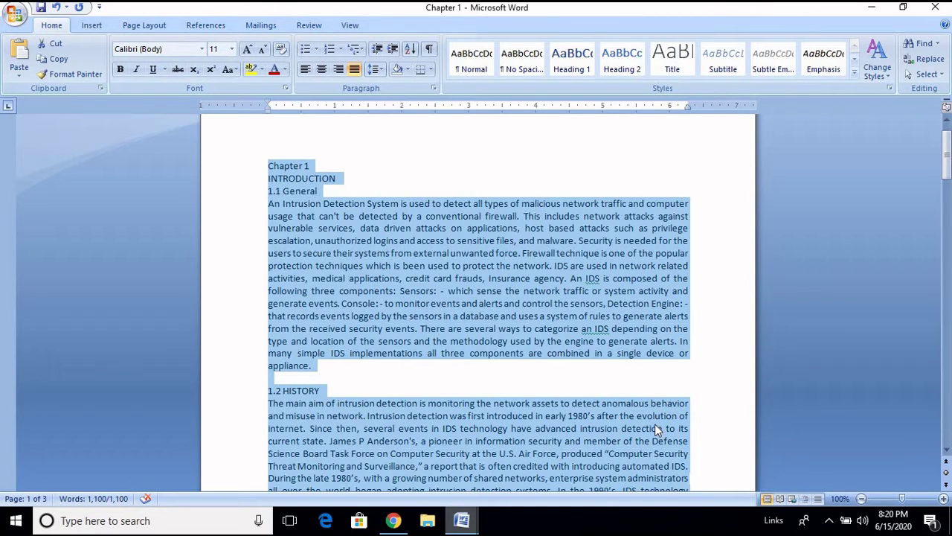
# Colour the "Paragraph alignment" item red in the Document1 checklist and return to the Chapter 1 document.
pyautogui.click(459, 525)
pyautogui.click(394, 436)
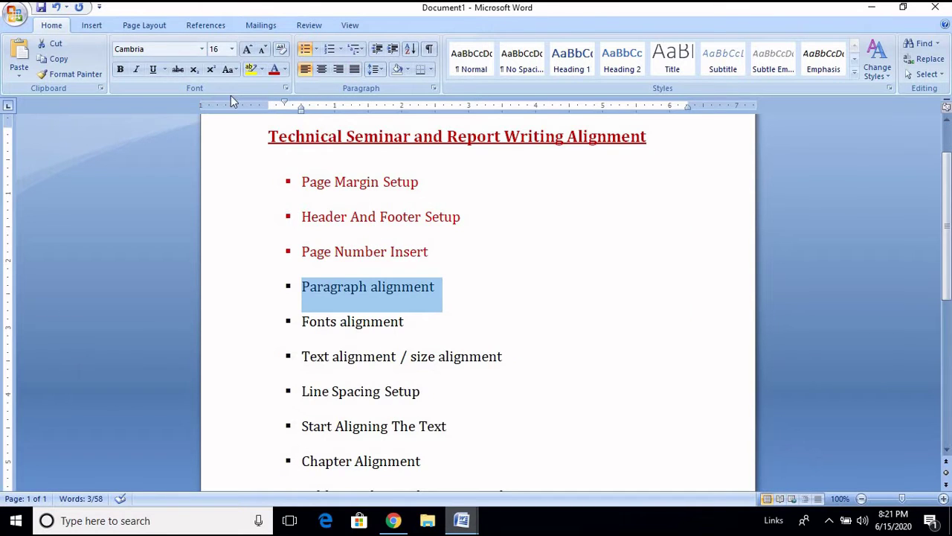
pyautogui.scroll(-3, 397, 275)
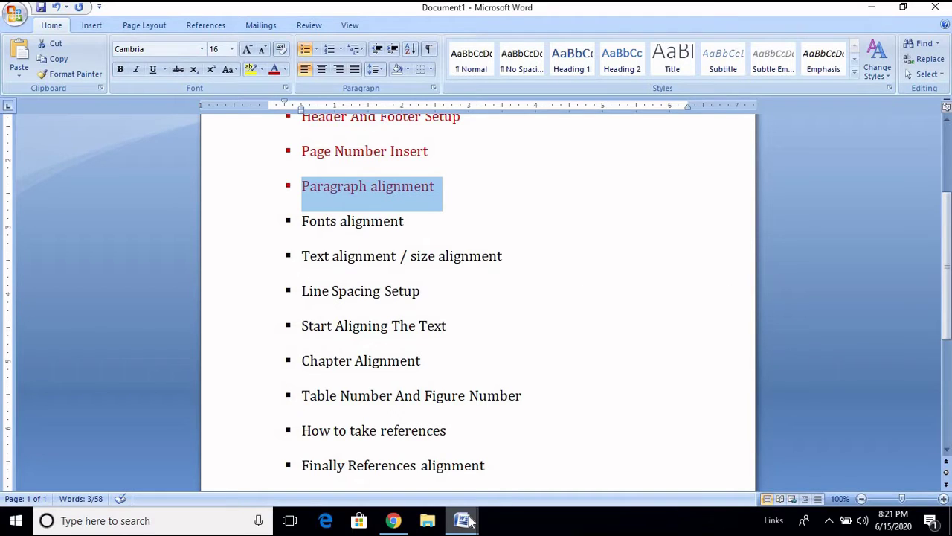
pyautogui.moveTo(469, 521)
pyautogui.click(531, 427)
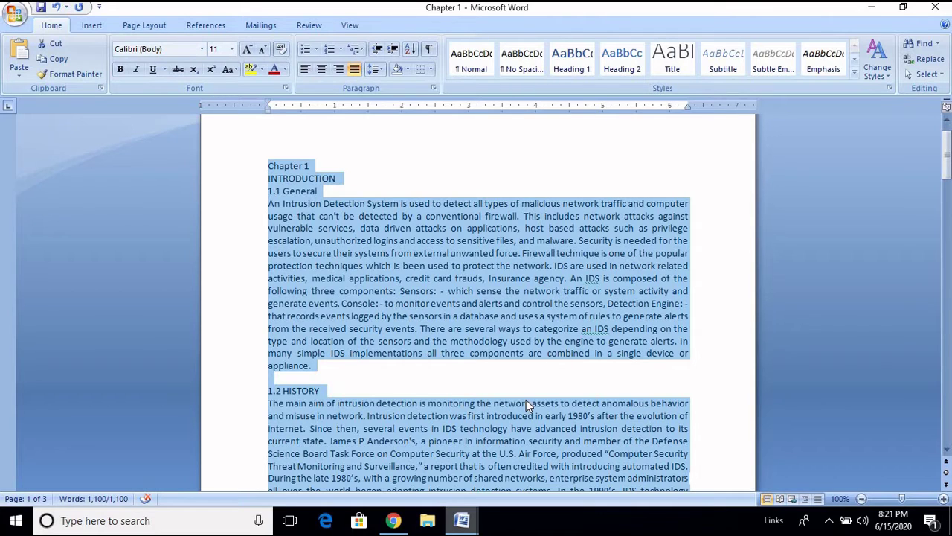
# Set the font of all the text in the Chapter 1 document to Times New Roman.
pyautogui.click(450, 340)
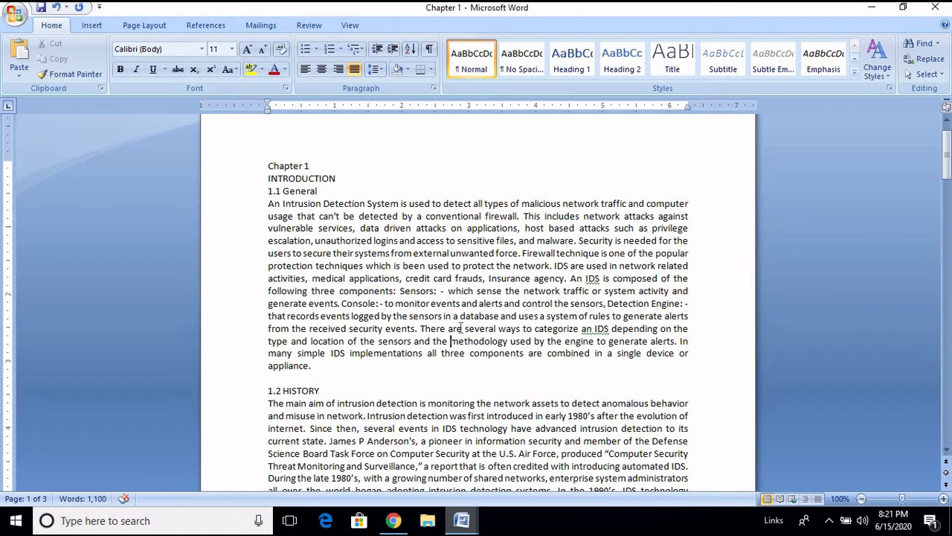
pyautogui.hotkey('ctrl', 'a')
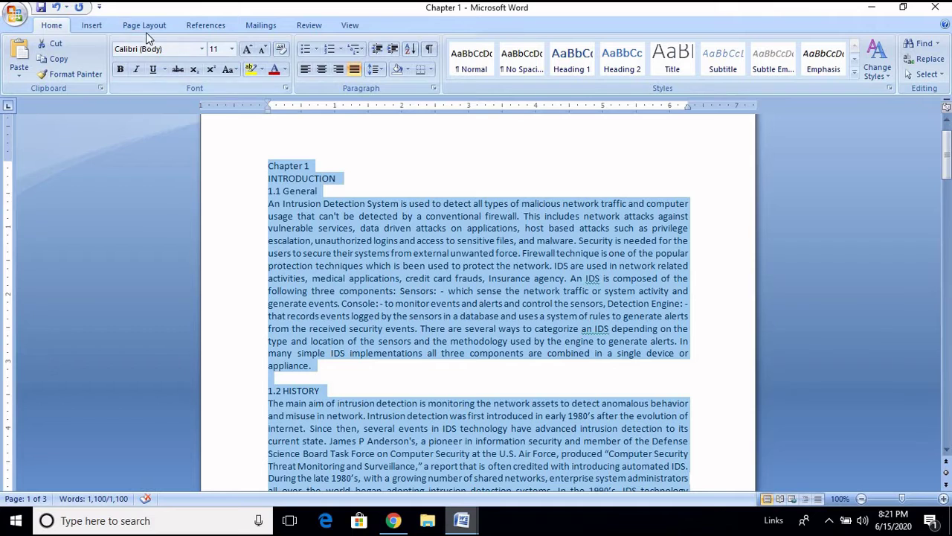
pyautogui.click(201, 49)
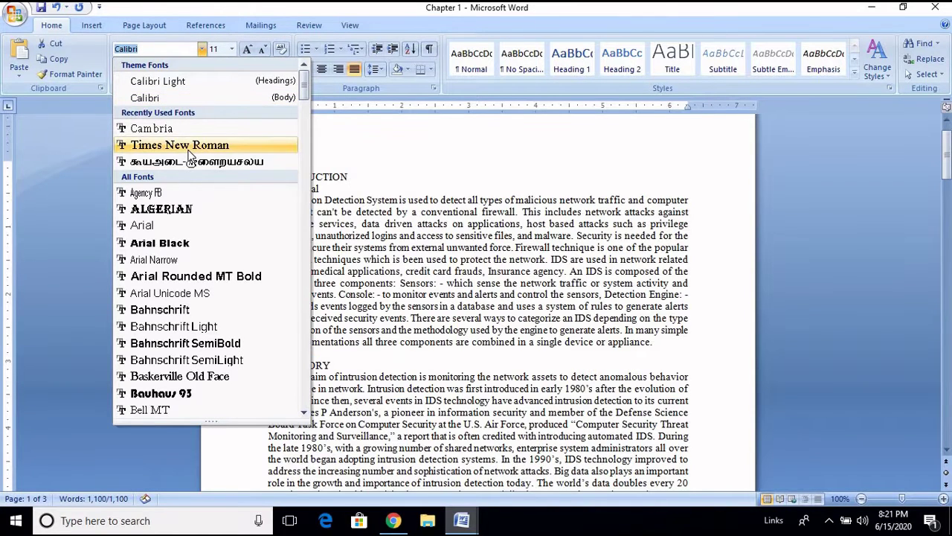
pyautogui.click(190, 154)
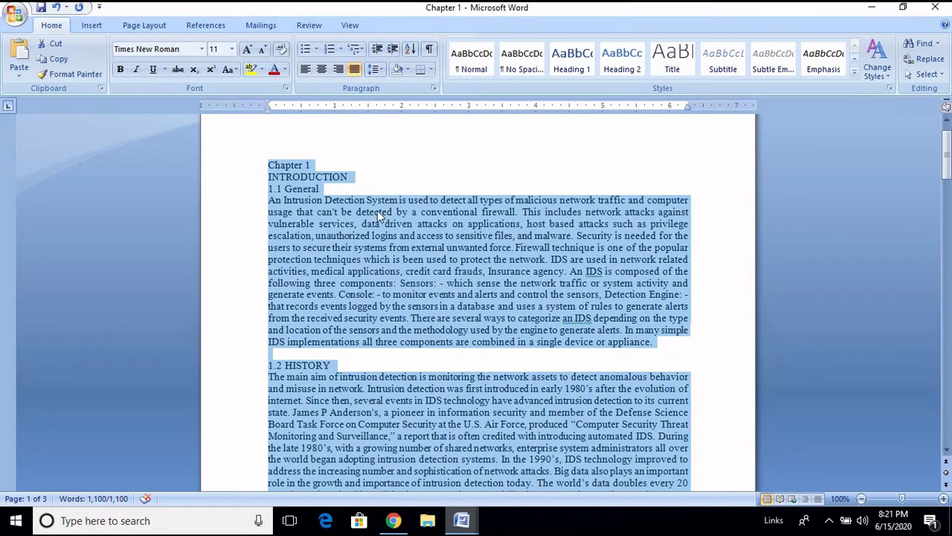
# Set the font size of all the Chapter 1 document's text to 12.
pyautogui.click(216, 49)
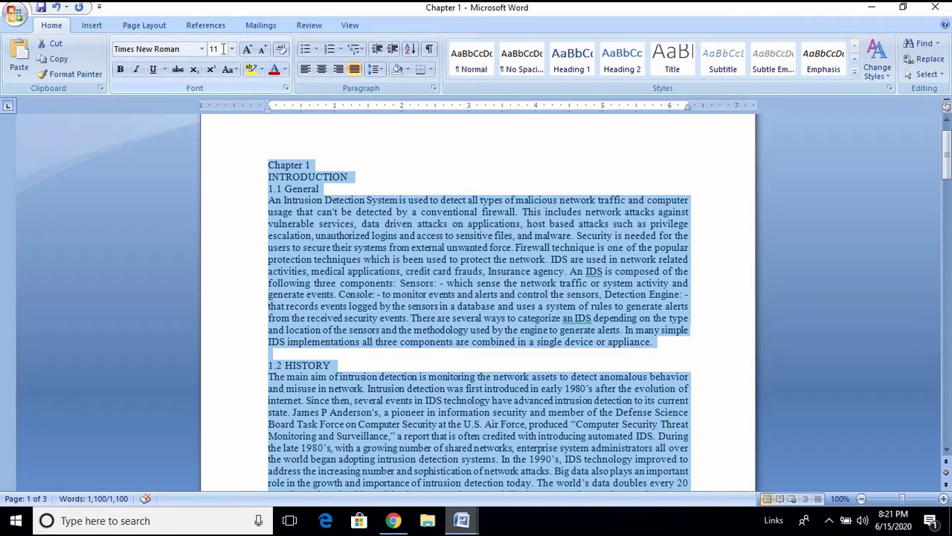
pyautogui.write('12')
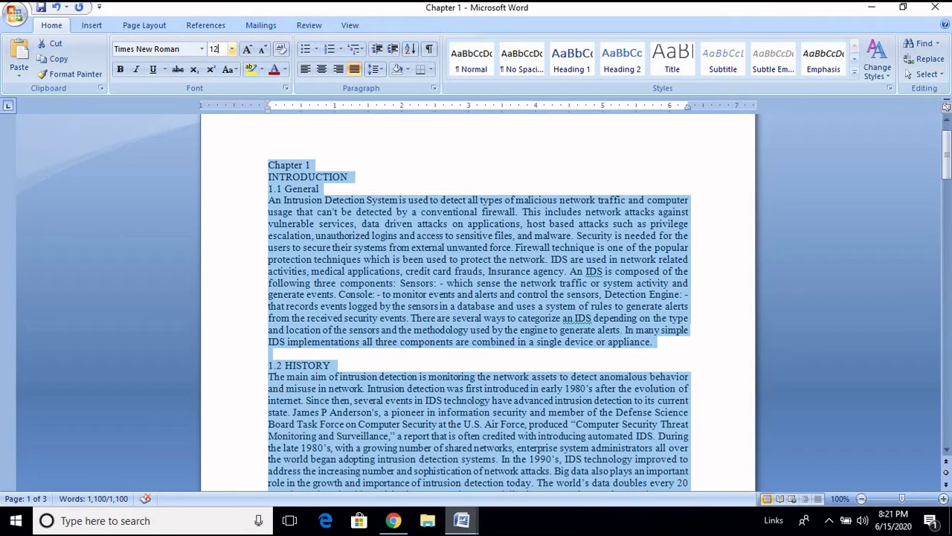
pyautogui.press('Return')
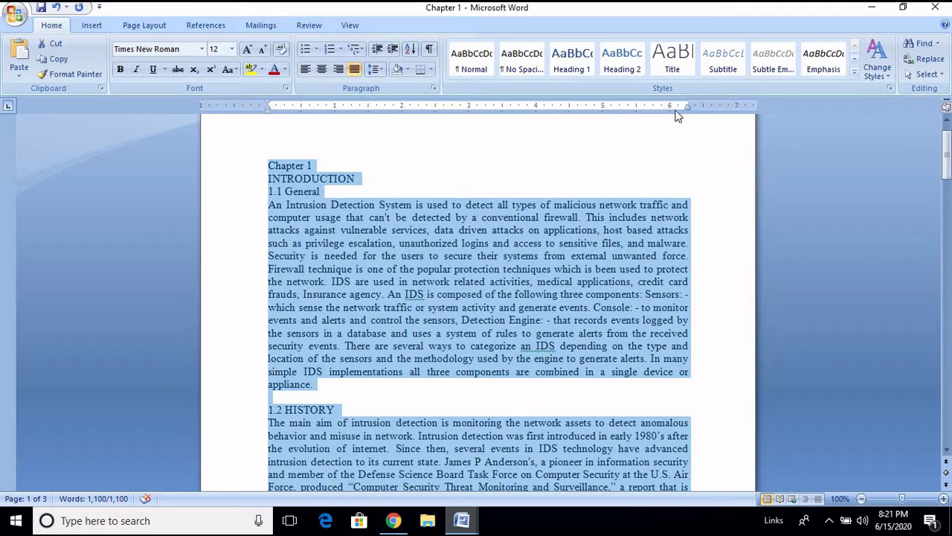
pyautogui.click(655, 217)
pyautogui.scroll(-15, 574, 232)
pyautogui.click(374, 275)
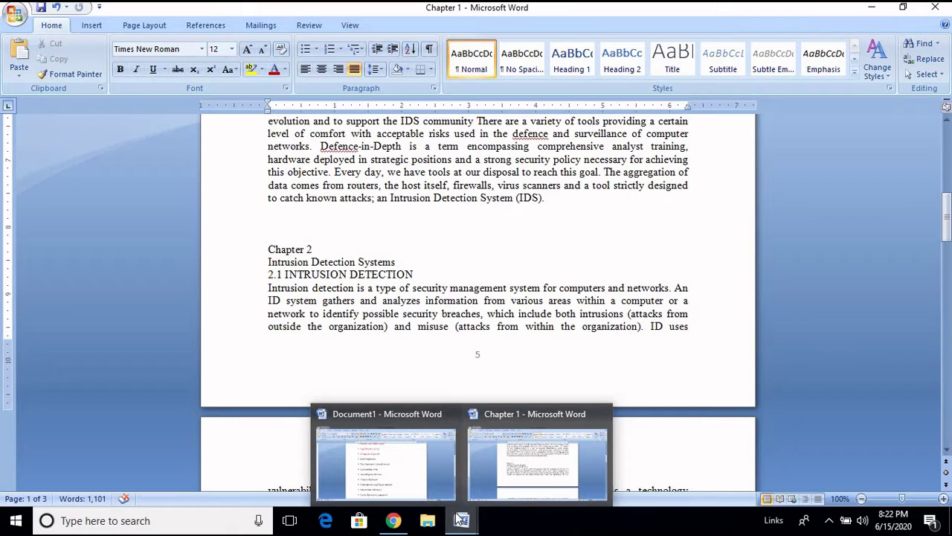
# Switch to the Document1 checklist and colour the "Fonts alignment" and "Text alignment / size alignment" items red.
pyautogui.click(396, 447)
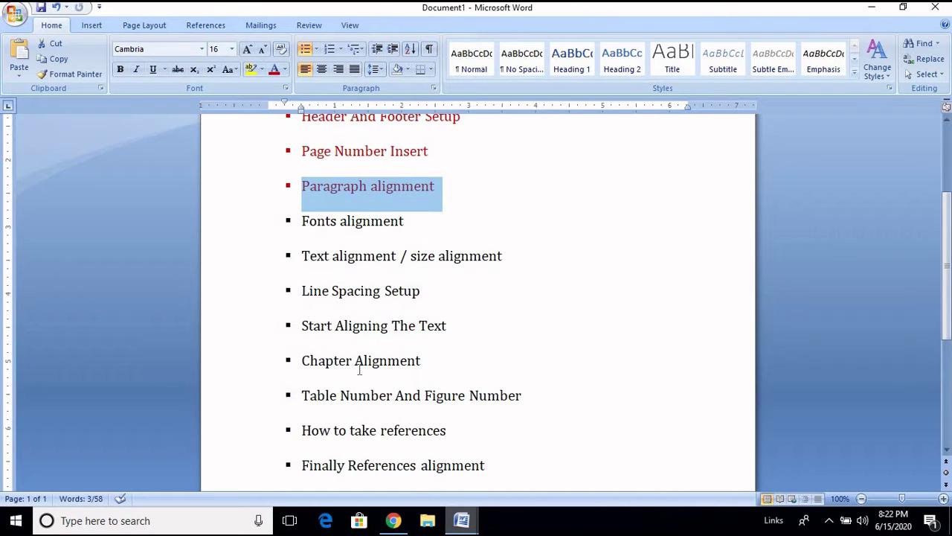
pyautogui.moveTo(333, 217); pyautogui.dragTo(513, 255)
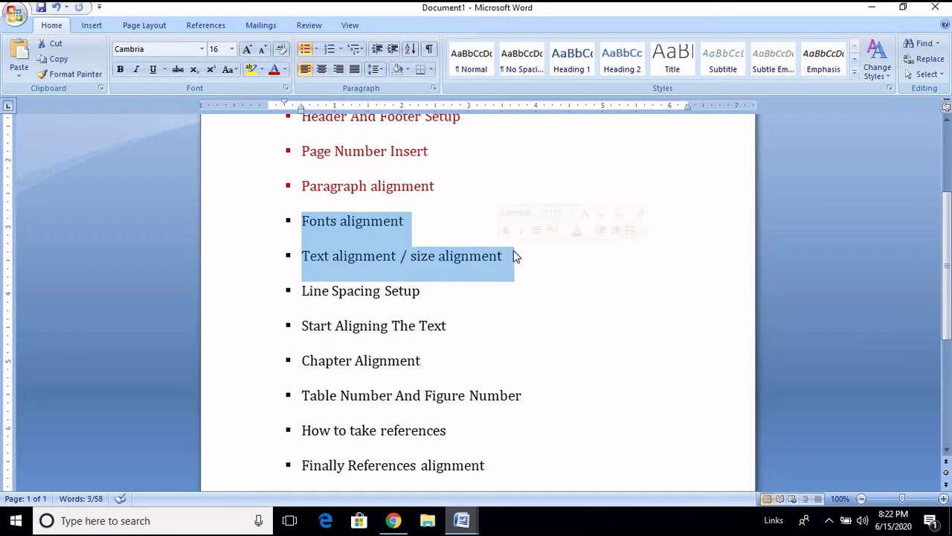
pyautogui.click(272, 69)
# Review the "Line Spacing Setup" and "Chapter Alignment" checklist items by highlighting them, and return to the Chapter 1 document.
pyautogui.scroll(-2, 502, 287)
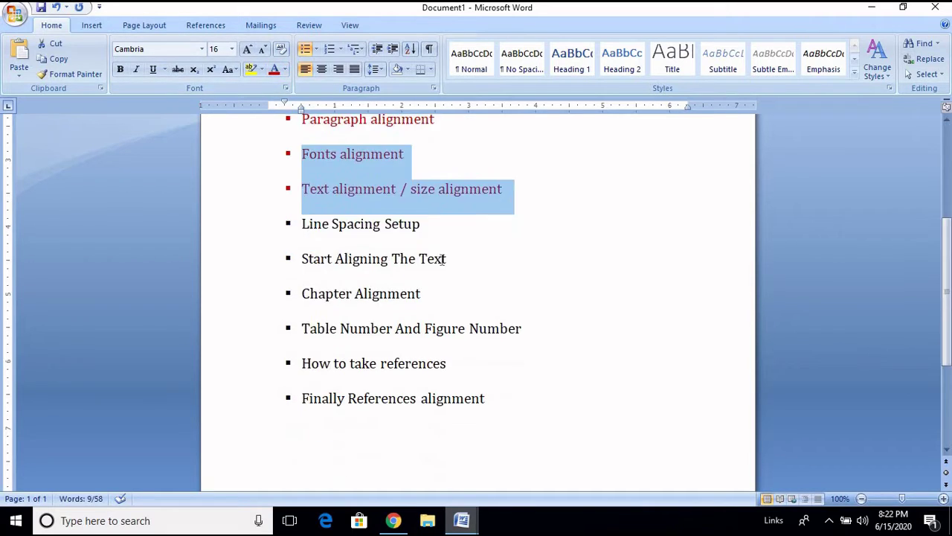
pyautogui.click(438, 227)
pyautogui.moveTo(299, 224); pyautogui.dragTo(499, 237)
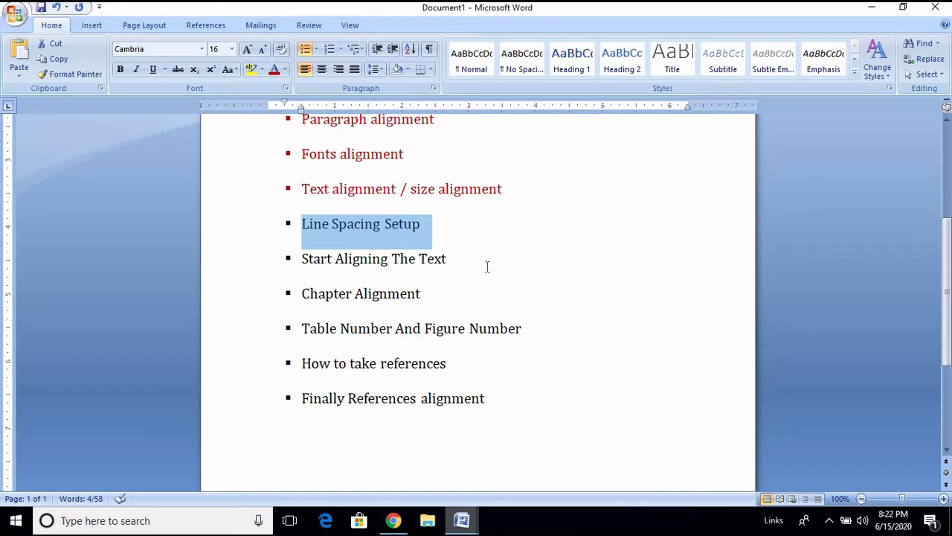
pyautogui.click(362, 267)
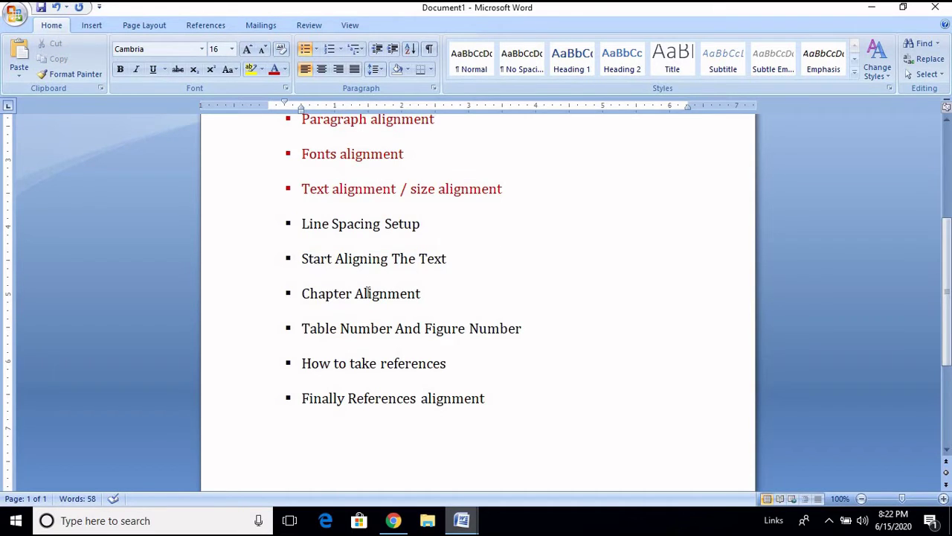
pyautogui.moveTo(424, 294)
pyautogui.moveTo(424, 294); pyautogui.dragTo(304, 294)
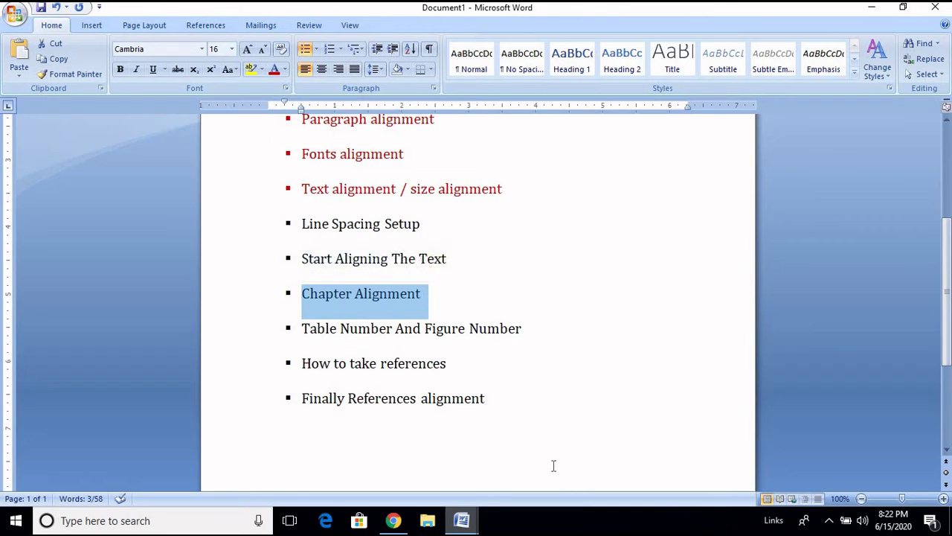
pyautogui.click(462, 522)
pyautogui.click(519, 422)
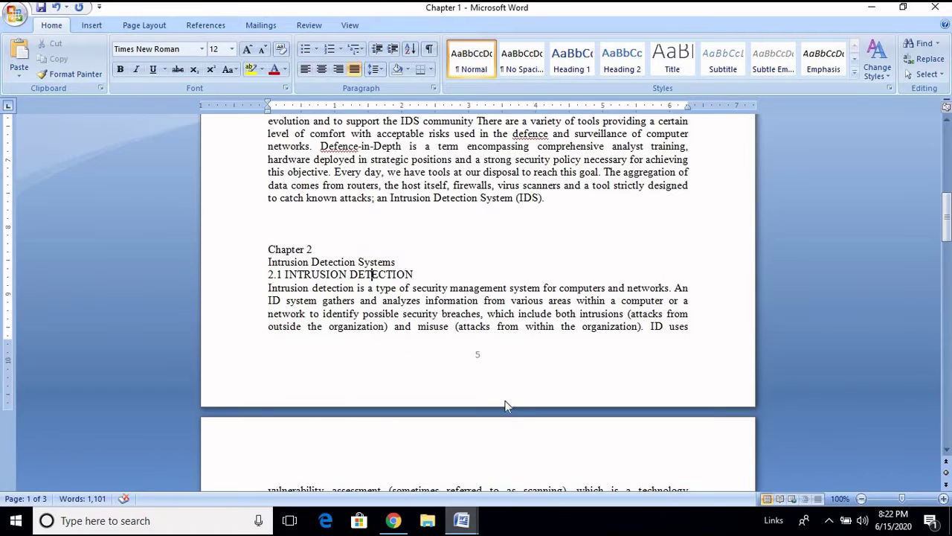
# Insert a blank line between the "Chapter 1" heading and INTRODUCTION on the first page.
pyautogui.scroll(3, 478, 374)
pyautogui.scroll(5, 470, 372)
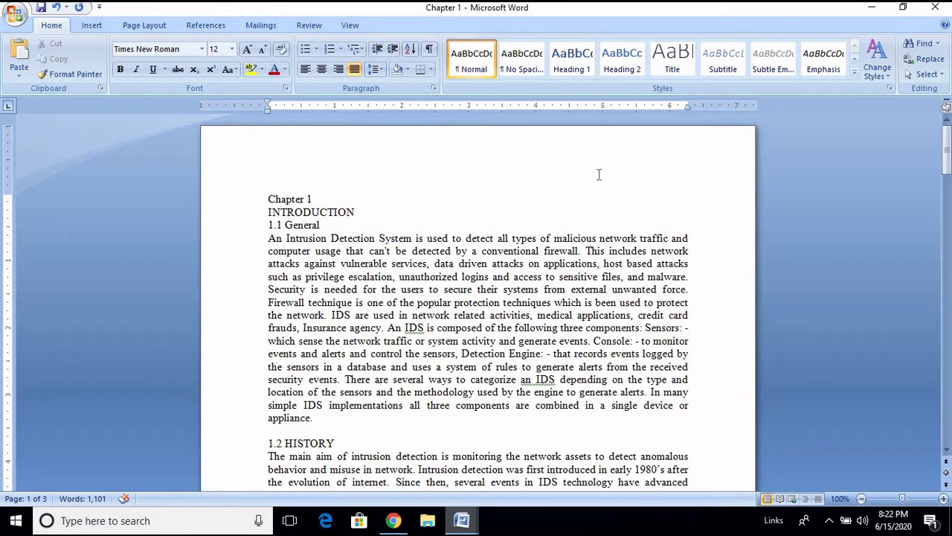
pyautogui.click(334, 199)
pyautogui.press('Return')
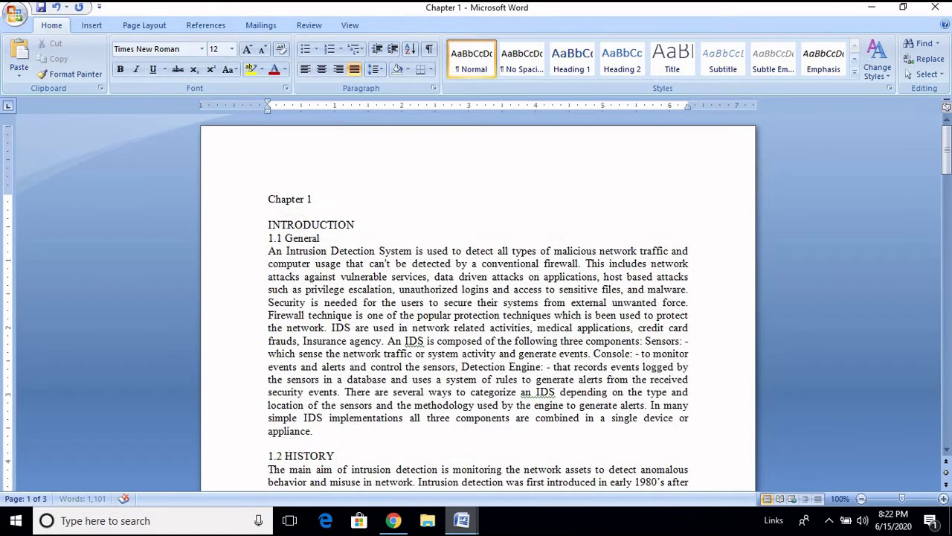
# Change the "Chapter 1" heading to UPPERCASE and make it bold.
pyautogui.click(235, 208)
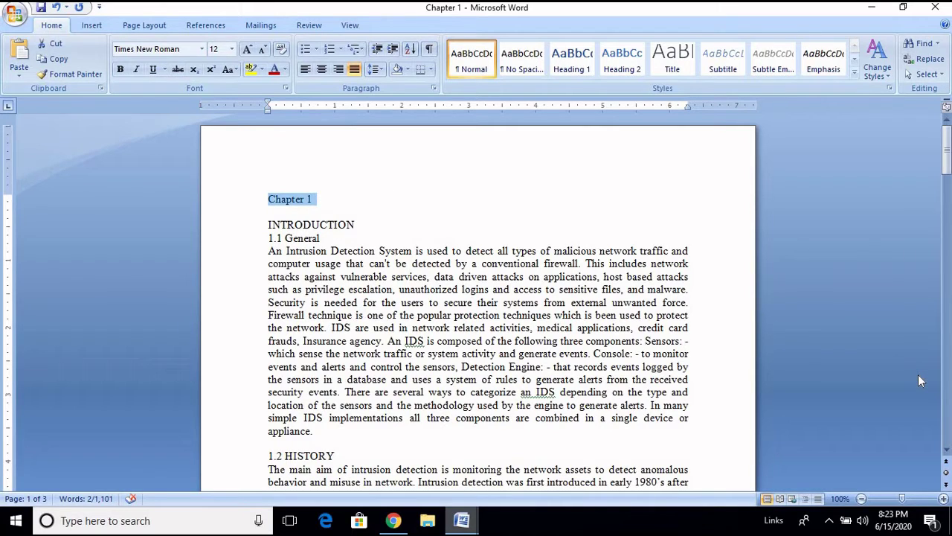
pyautogui.click(268, 200)
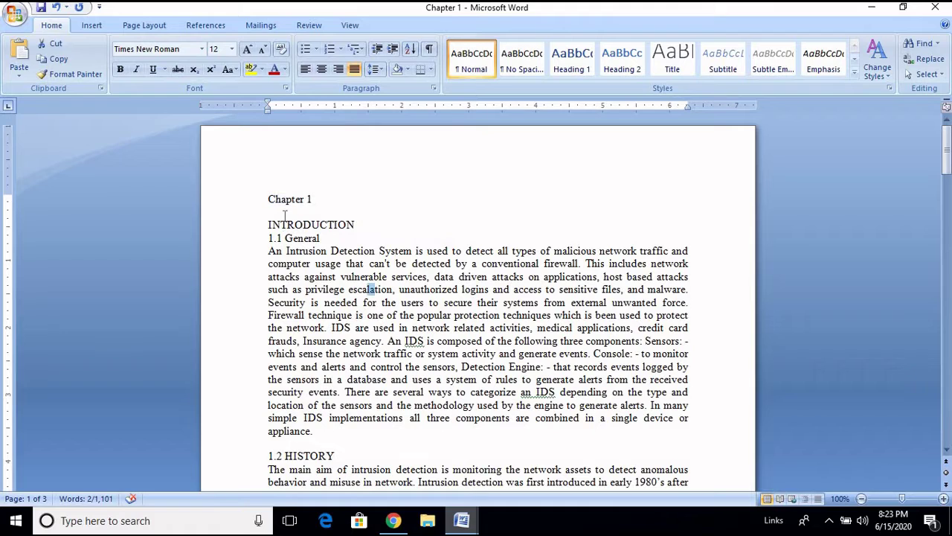
pyautogui.moveTo(267, 199); pyautogui.dragTo(353, 206)
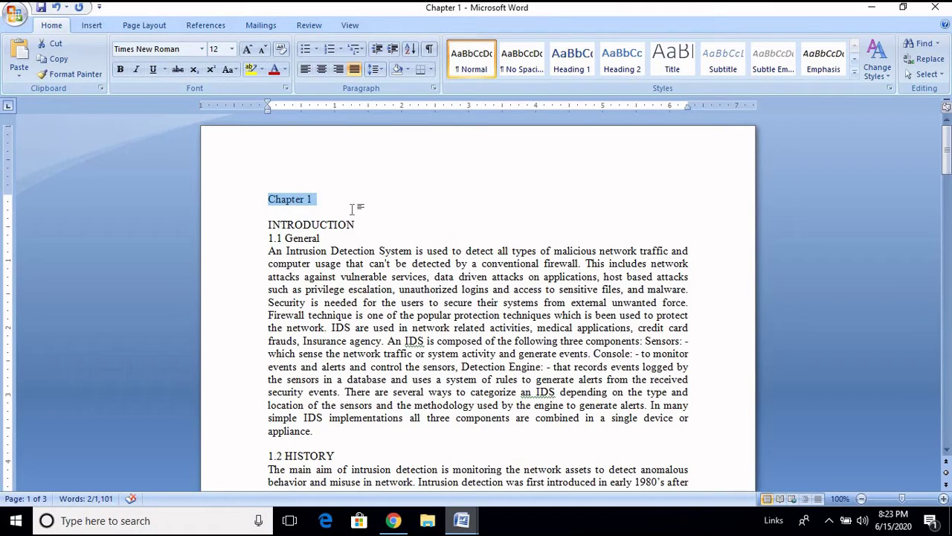
pyautogui.click(236, 67)
pyautogui.click(262, 120)
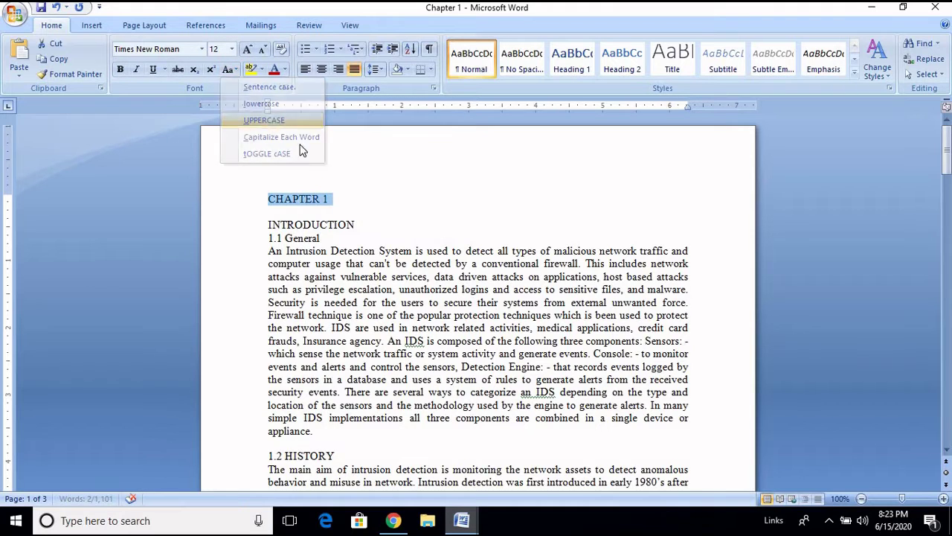
pyautogui.click(121, 71)
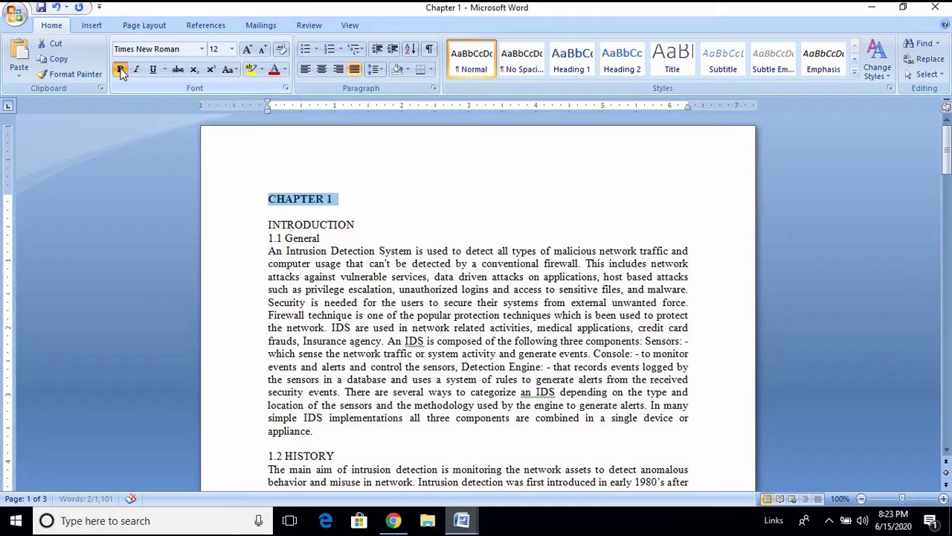
# Set the CHAPTER 1 heading's font size to 16 and centre it.
pyautogui.click(217, 50)
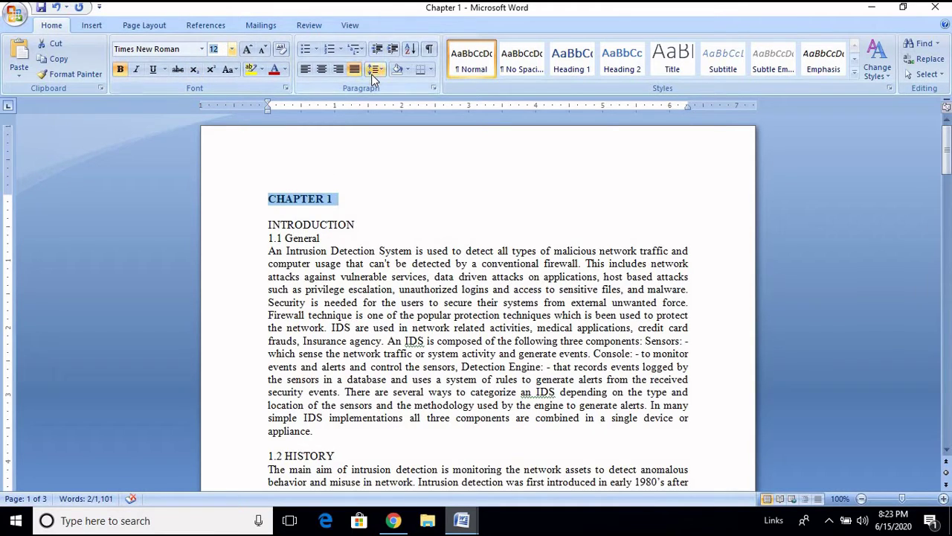
pyautogui.write('1')
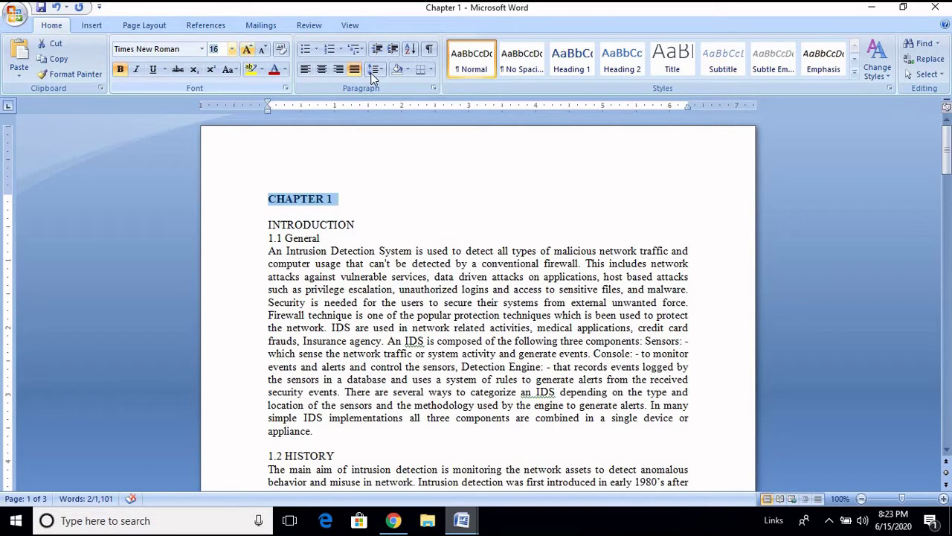
pyautogui.press('BackSpace')
pyautogui.write('6')
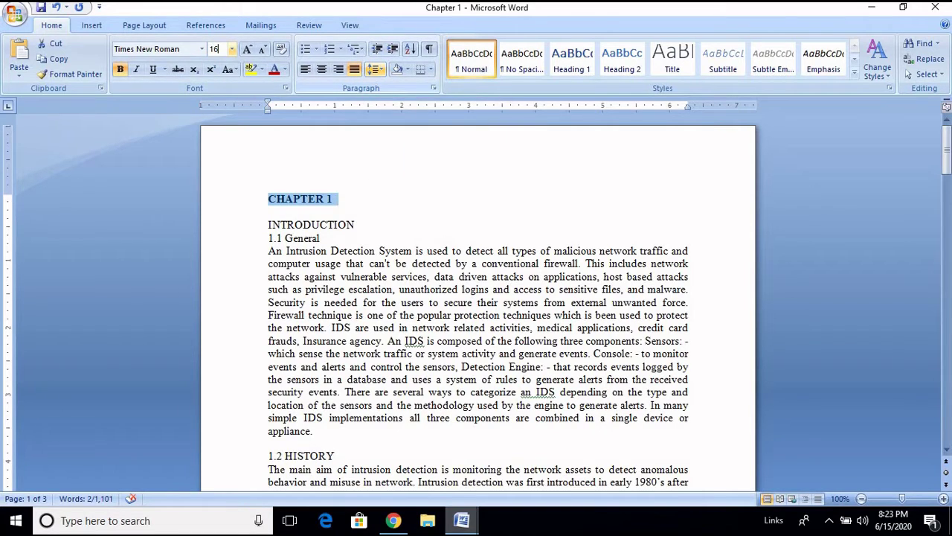
pyautogui.press('Return')
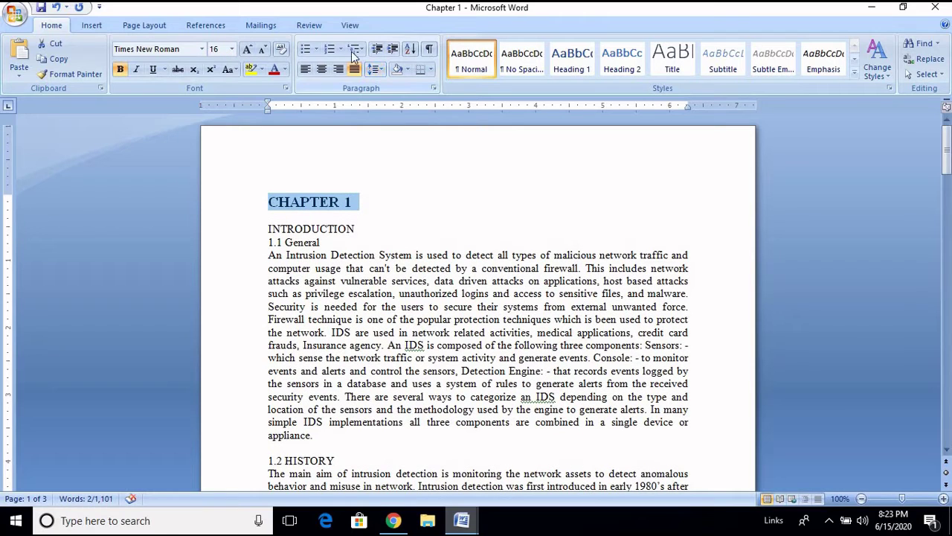
pyautogui.click(322, 69)
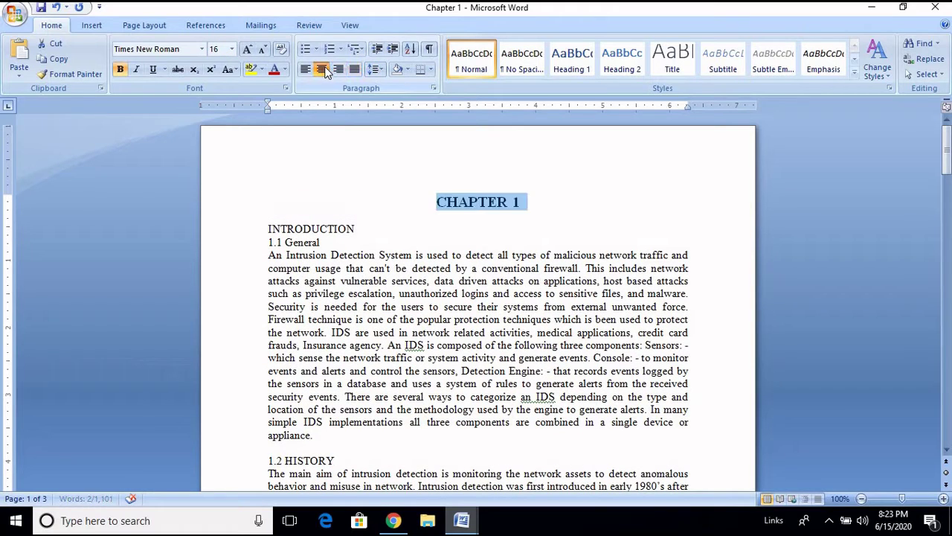
# Add another blank line below the CHAPTER 1 heading.
pyautogui.click(450, 229)
pyautogui.click(555, 202)
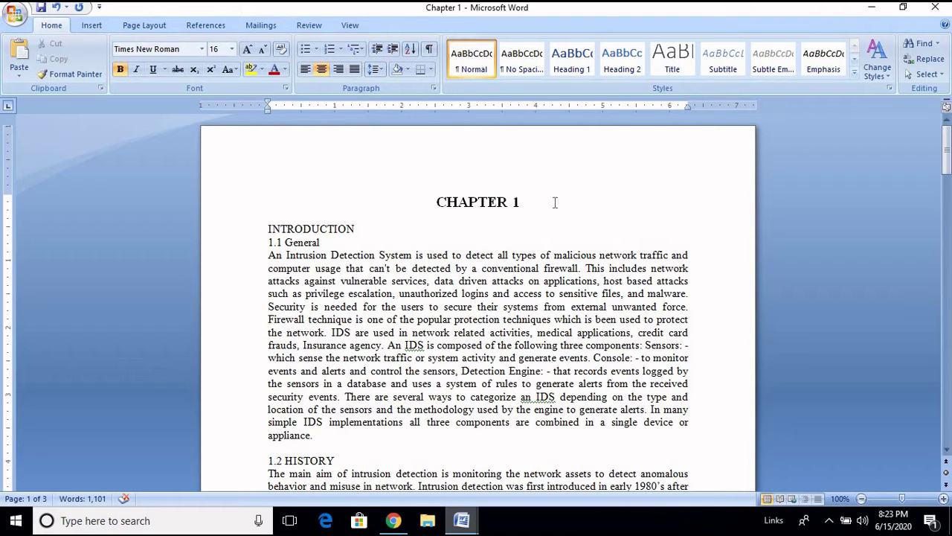
pyautogui.press('Return')
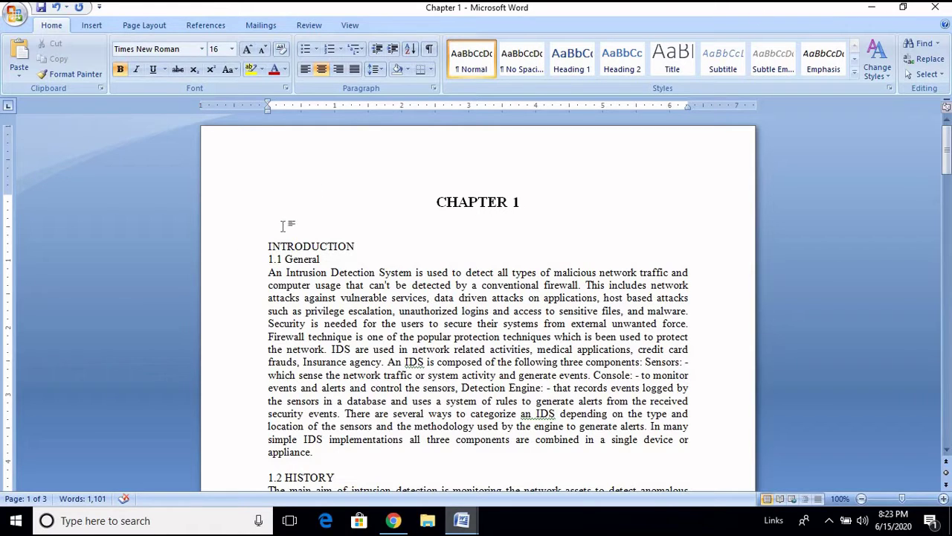
# Format the INTRODUCTION heading as bold, size 14 and centred.
pyautogui.click(249, 252)
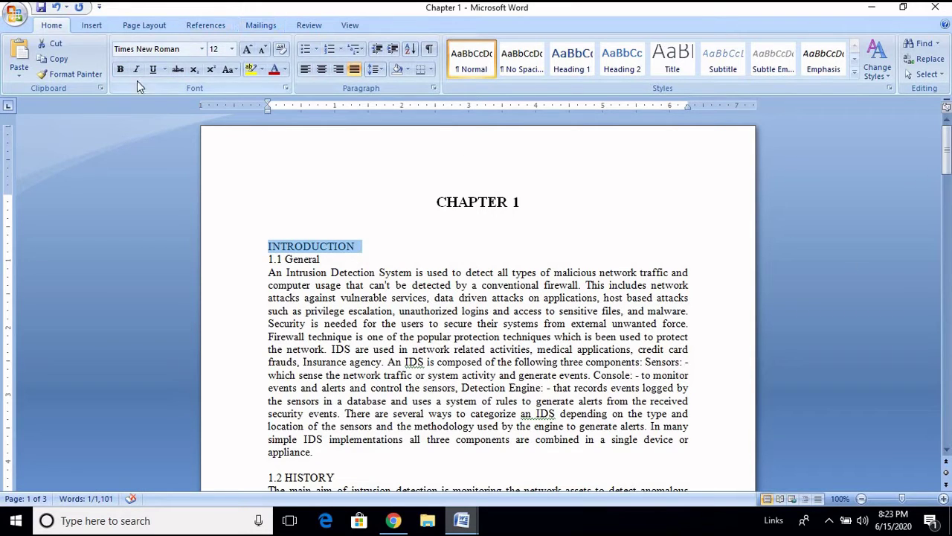
pyautogui.click(120, 70)
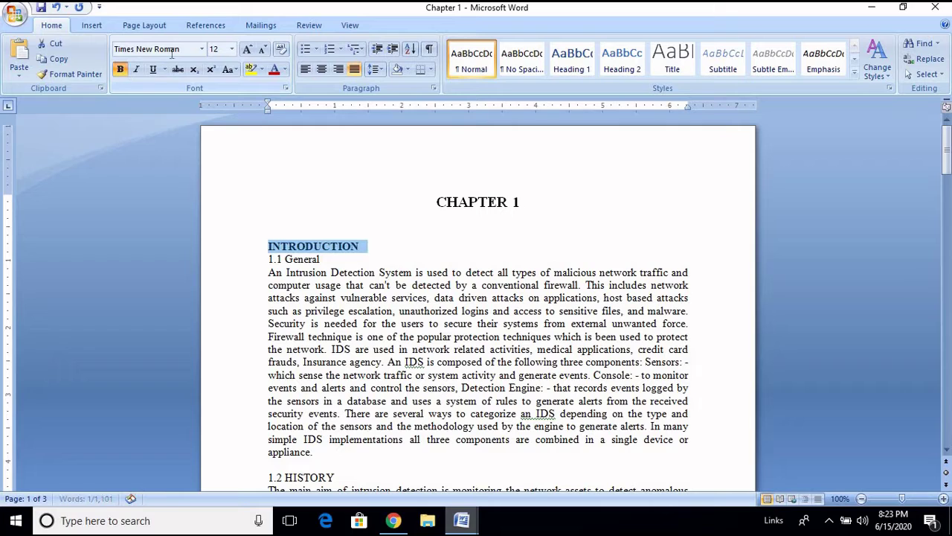
pyautogui.click(221, 50)
pyautogui.write('14')
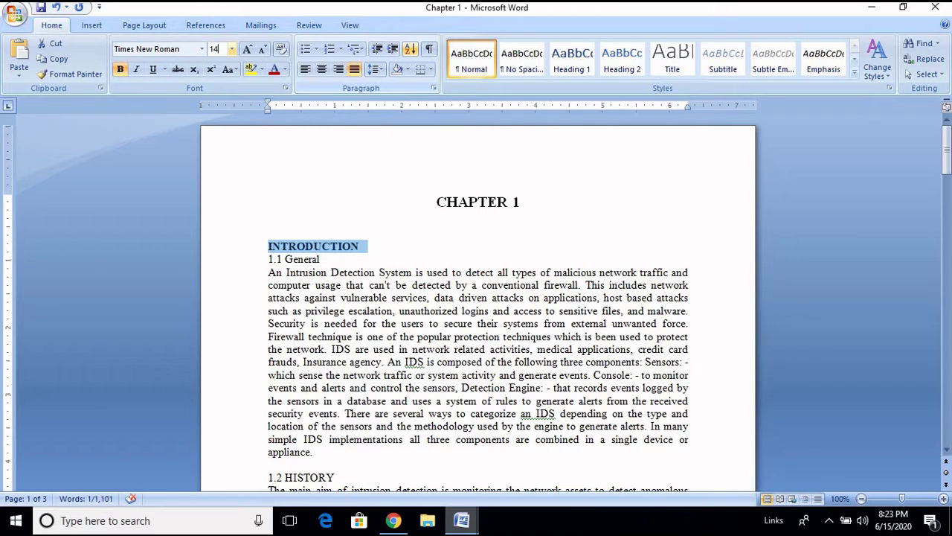
pyautogui.press('Return')
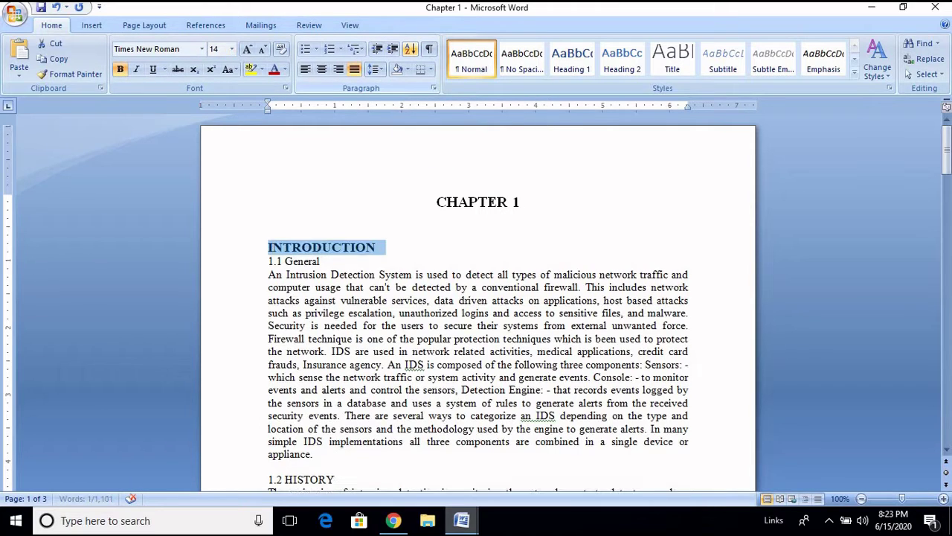
pyautogui.click(322, 71)
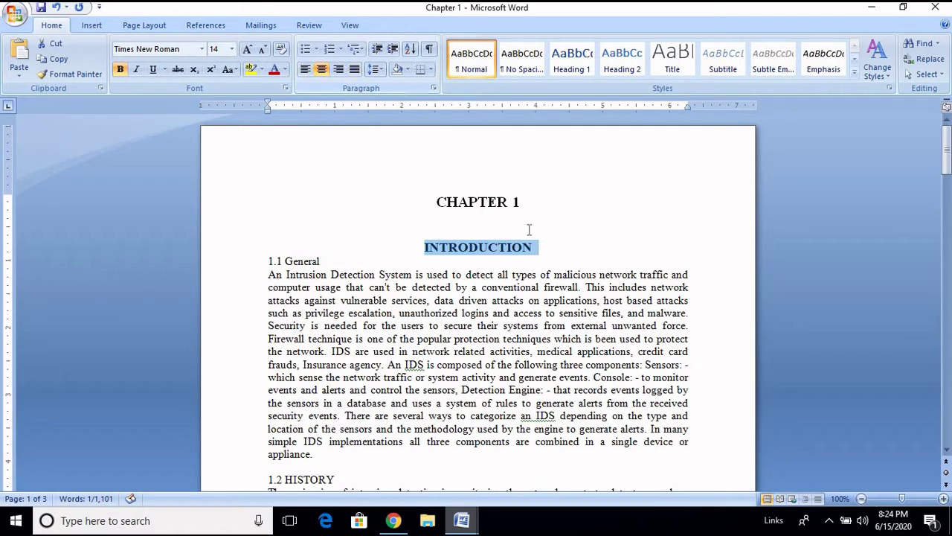
pyautogui.click(547, 249)
pyautogui.click(269, 264)
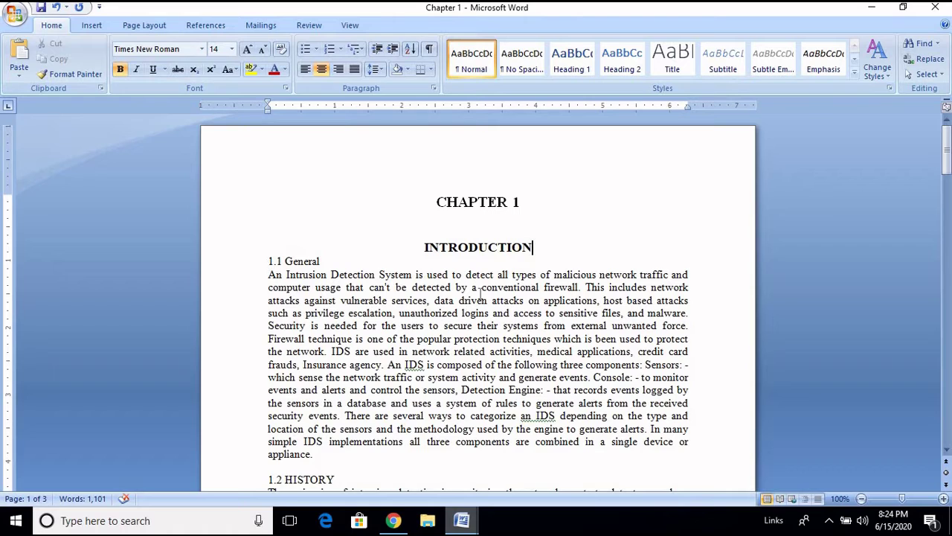
# Add a blank line below the INTRODUCTION heading and remove one blank line between CHAPTER 1 and INTRODUCTION.
pyautogui.press('Return')
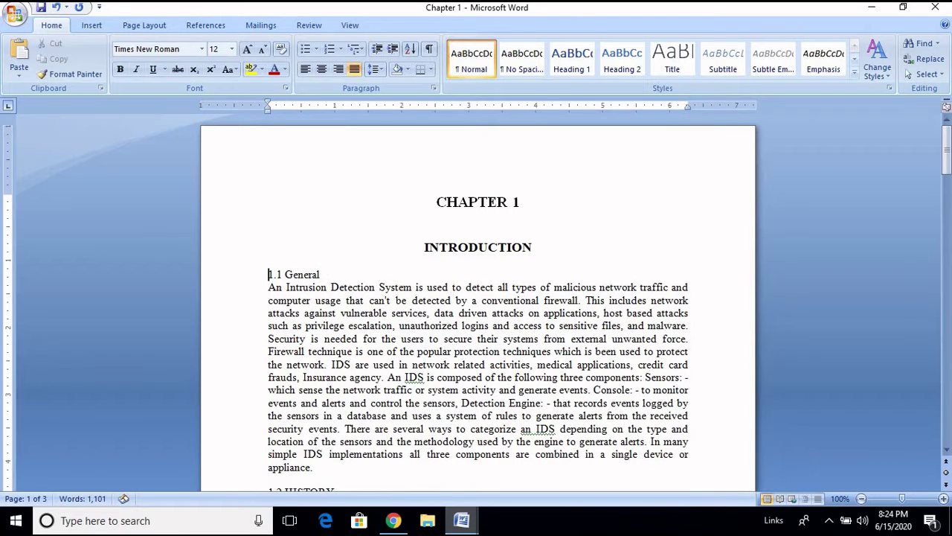
pyautogui.click(510, 225)
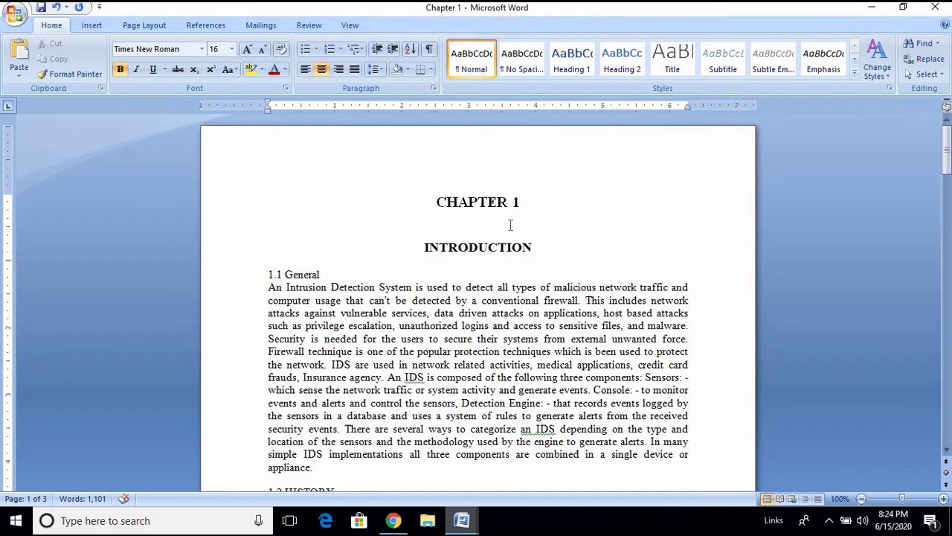
pyautogui.press('BackSpace')
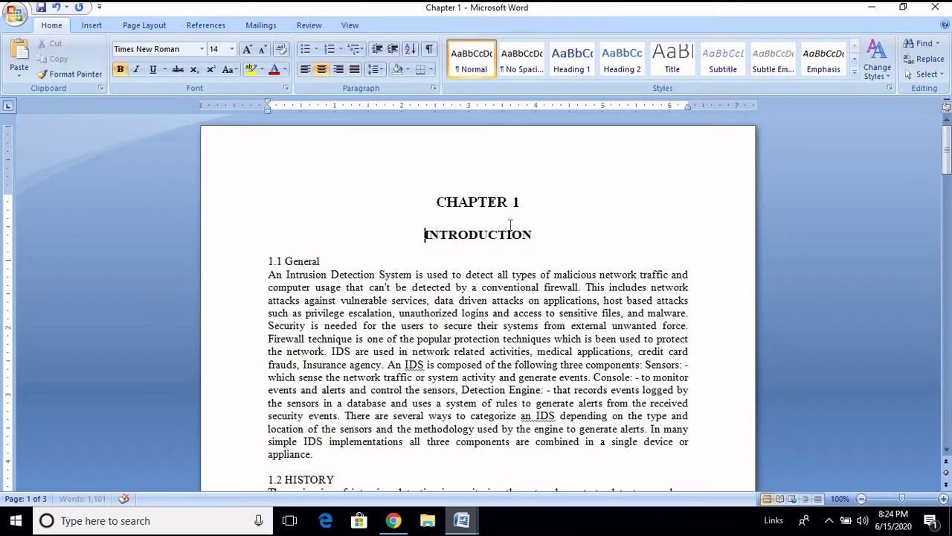
pyautogui.hotkey('ctrl', 'shift', '.')
# Insert two more blank lines between the INTRODUCTION heading and the 1.1 General heading.
pyautogui.click(269, 261)
pyautogui.press('Return')
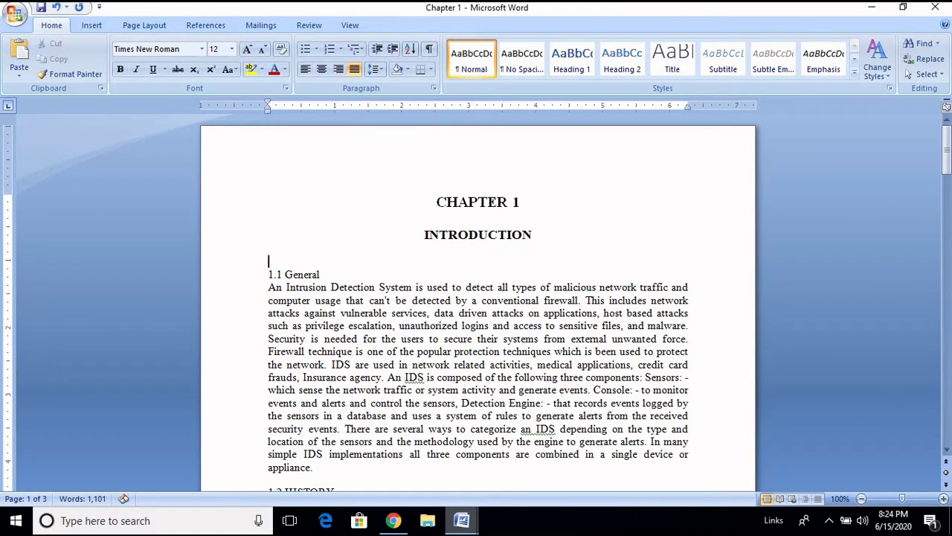
pyautogui.press('Return')
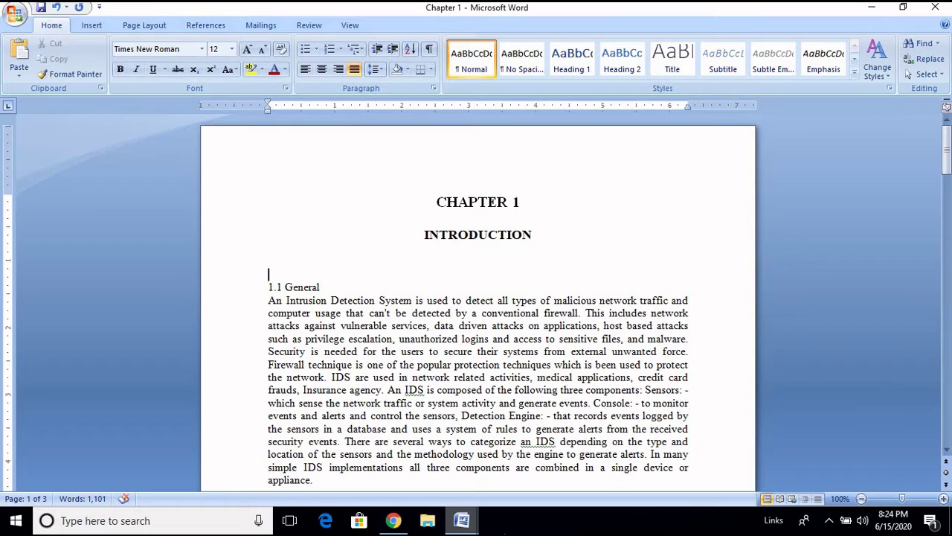
pyautogui.click(469, 202)
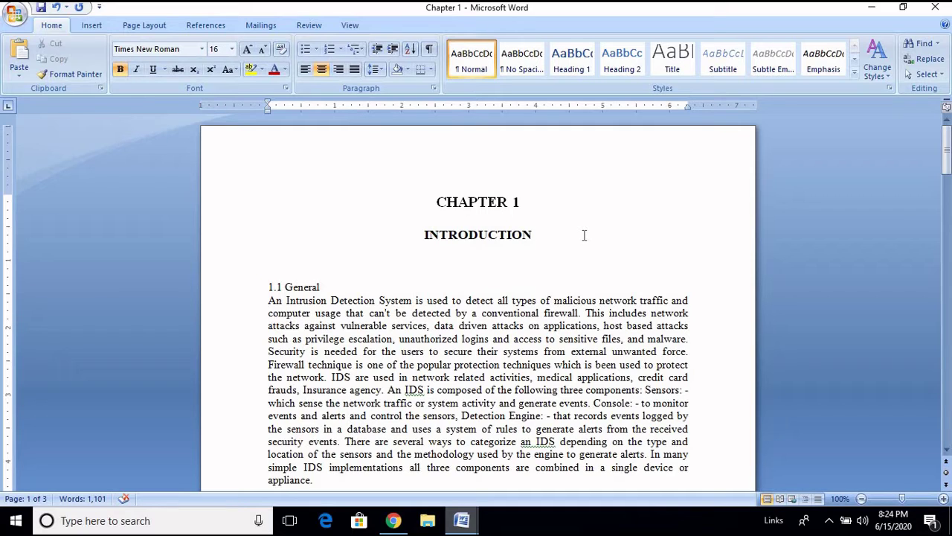
pyautogui.click(480, 234)
pyautogui.click(270, 283)
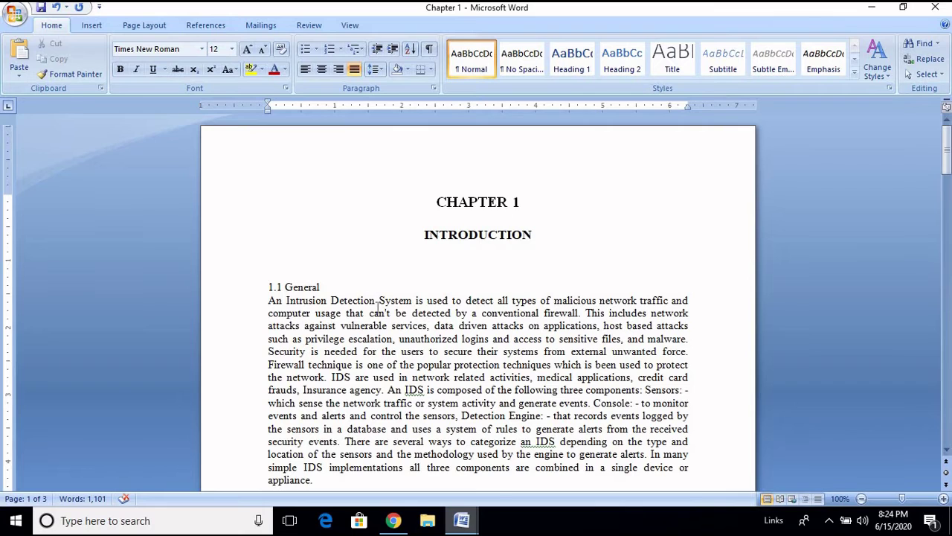
pyautogui.scroll(-5, 370, 312)
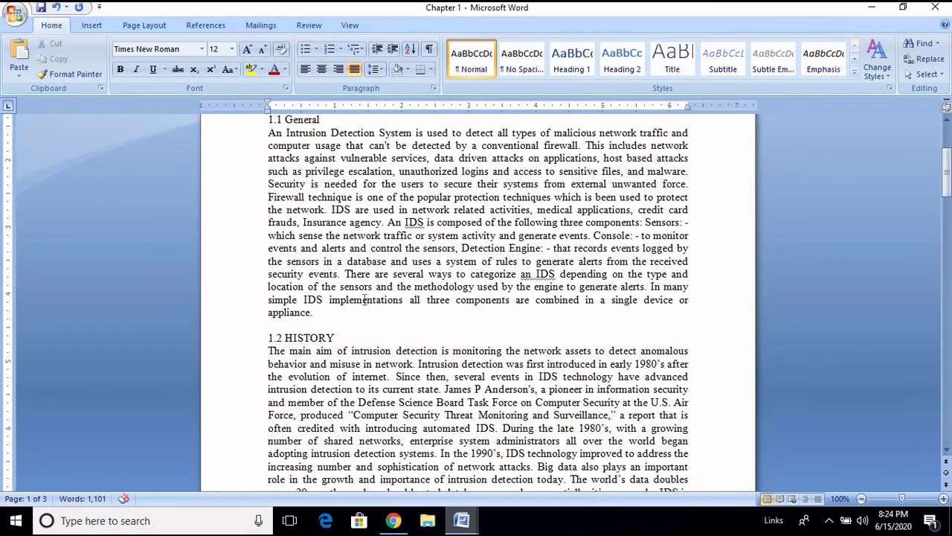
pyautogui.scroll(4, 363, 299)
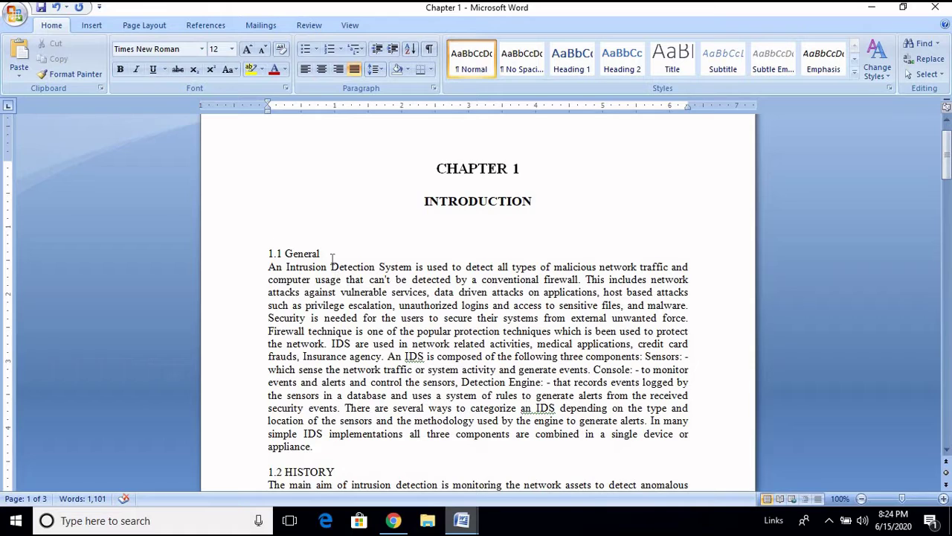
# Change the "1.1 General" subheading to UPPERCASE and make it bold.
pyautogui.click(292, 253)
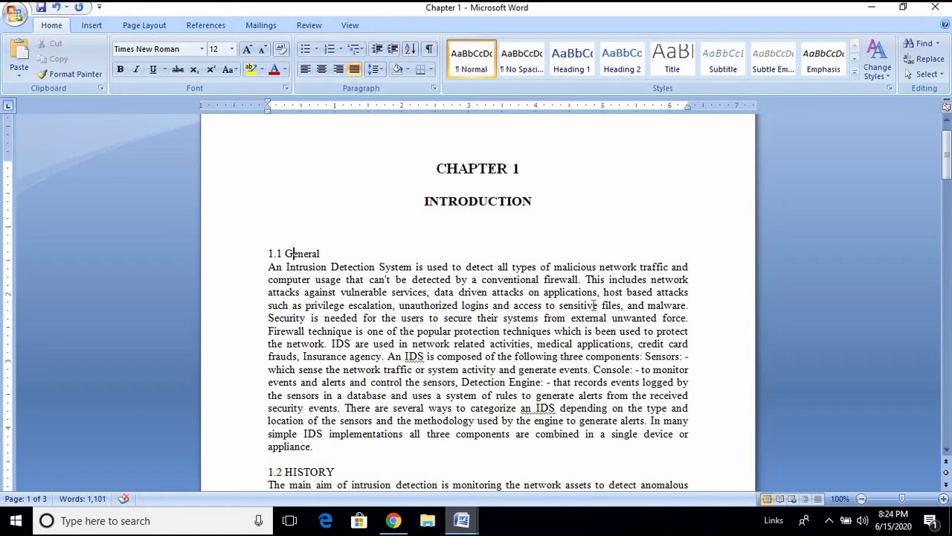
pyautogui.click(250, 255)
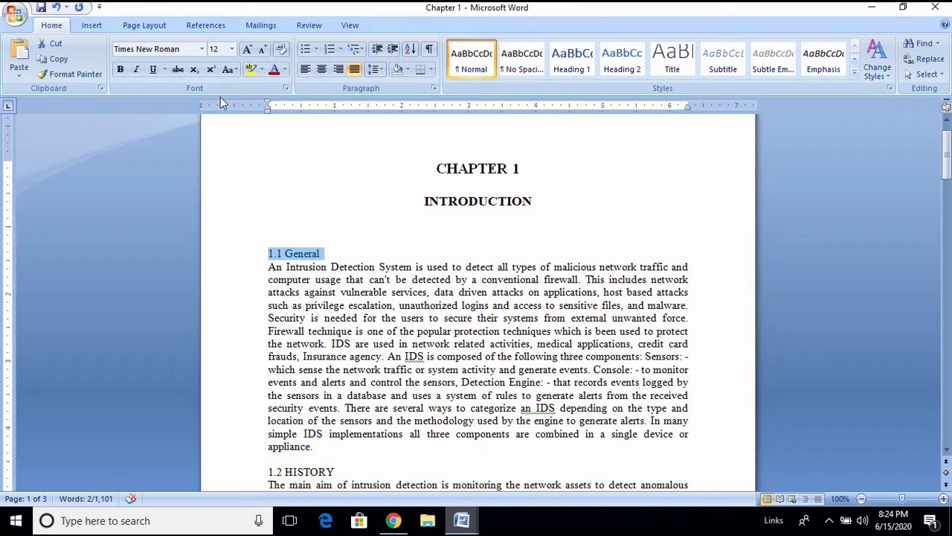
pyautogui.click(235, 66)
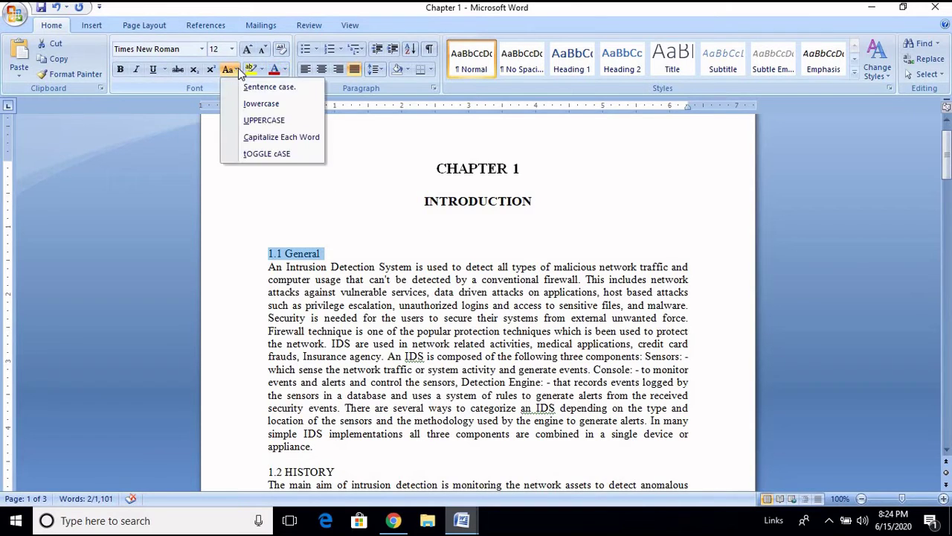
pyautogui.click(249, 120)
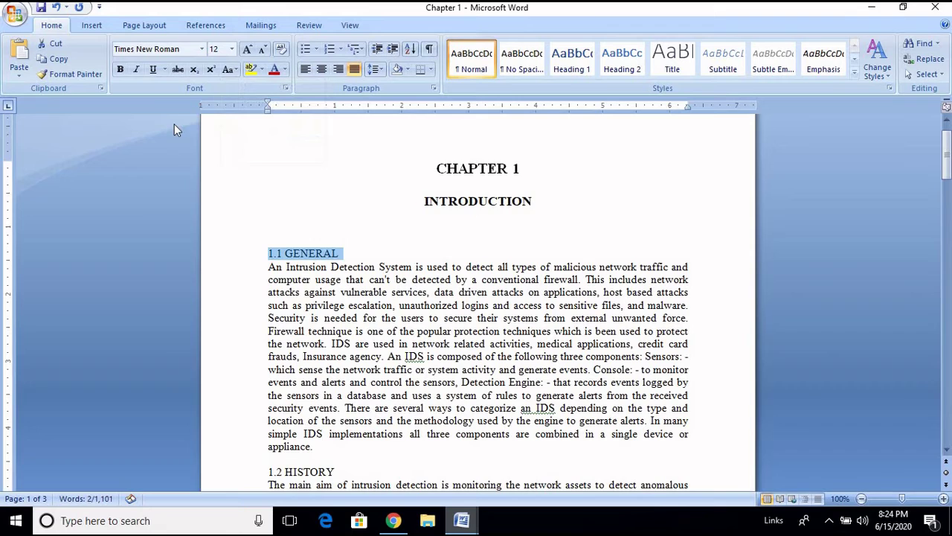
pyautogui.click(123, 69)
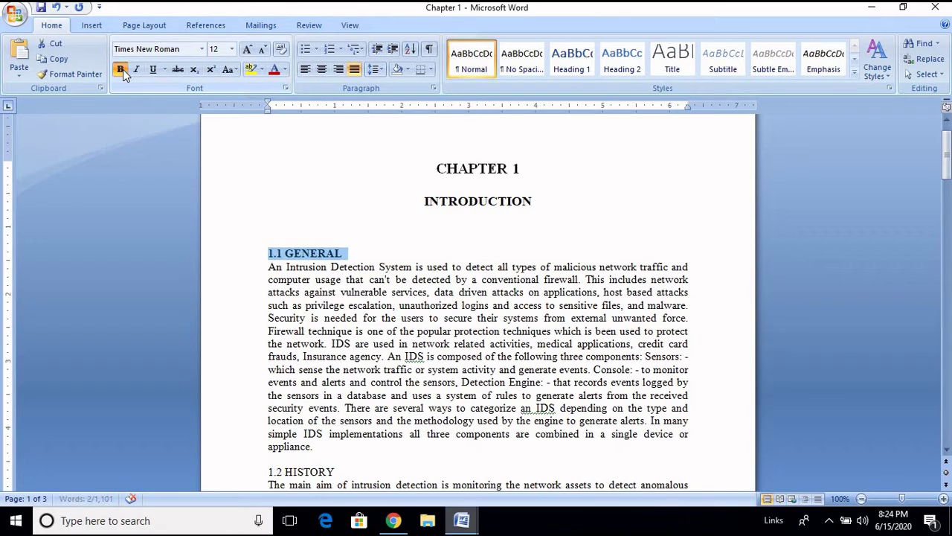
# Insert a tab between 1.1 and GENERAL, and indent the first line of the paragraph below by one tab.
pyautogui.click(288, 254)
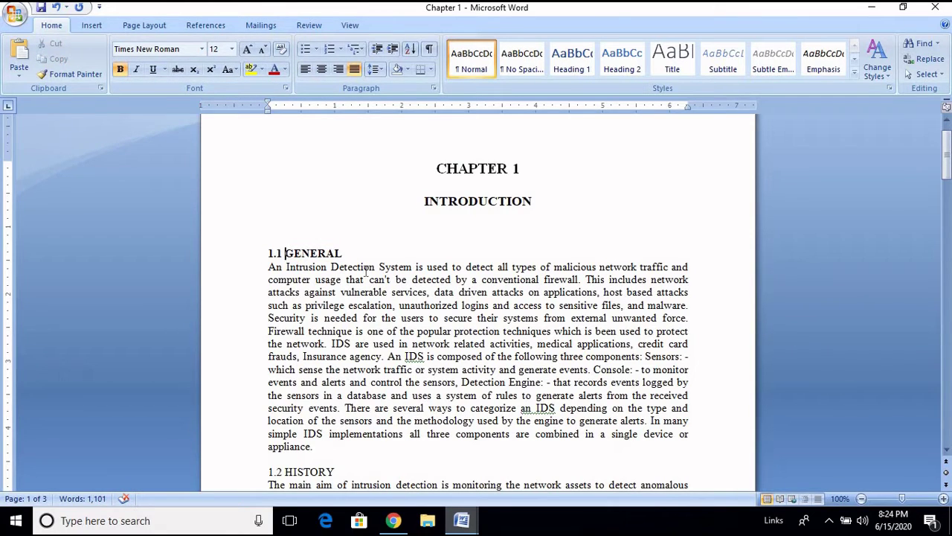
pyautogui.press('Tab')
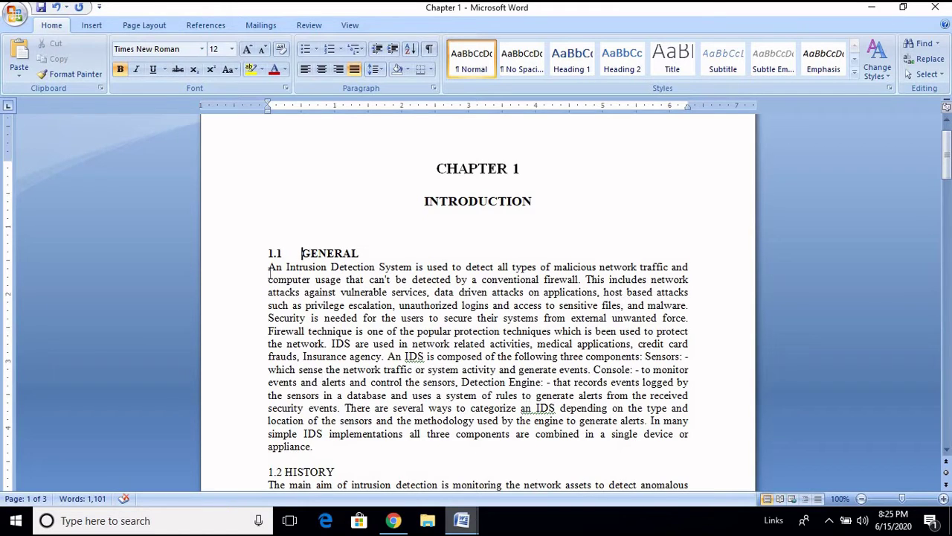
pyautogui.click(538, 396)
pyautogui.press('Tab')
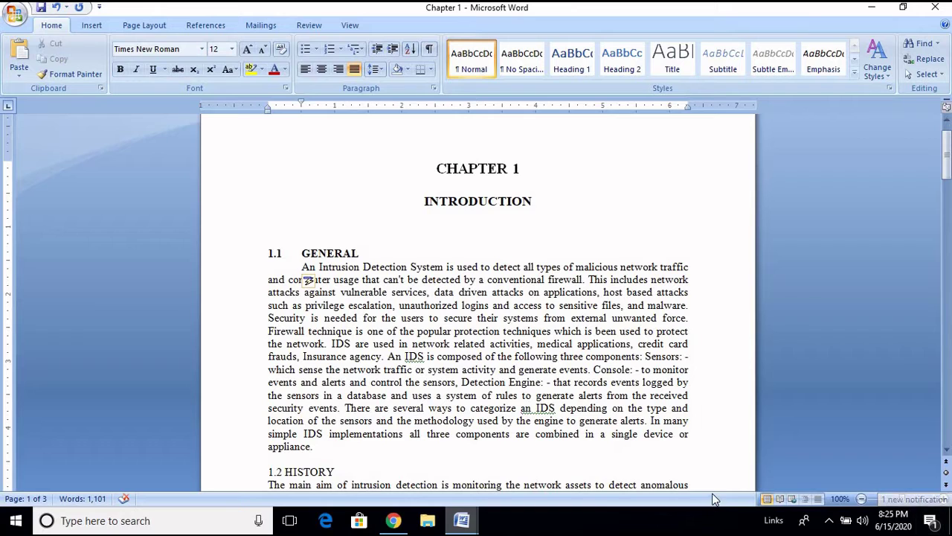
pyautogui.click(536, 318)
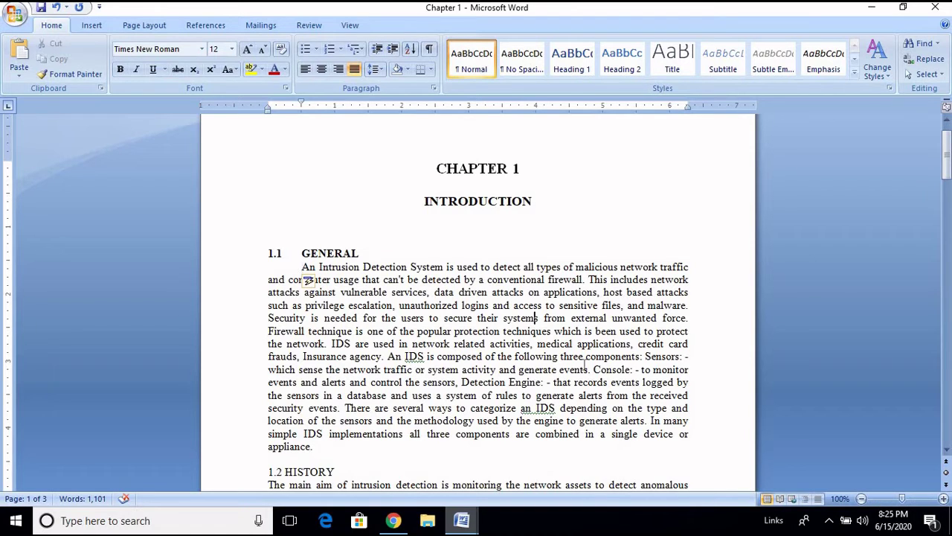
# Set the line spacing of the paragraph under 1.1 GENERAL to 1.5 lines.
pyautogui.scroll(-3, 500, 328)
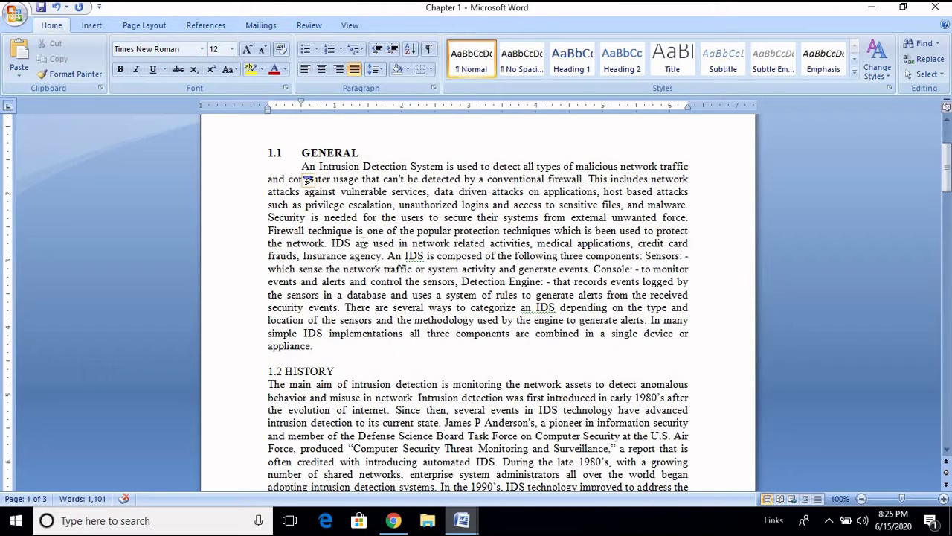
pyautogui.rightClick(393, 216)
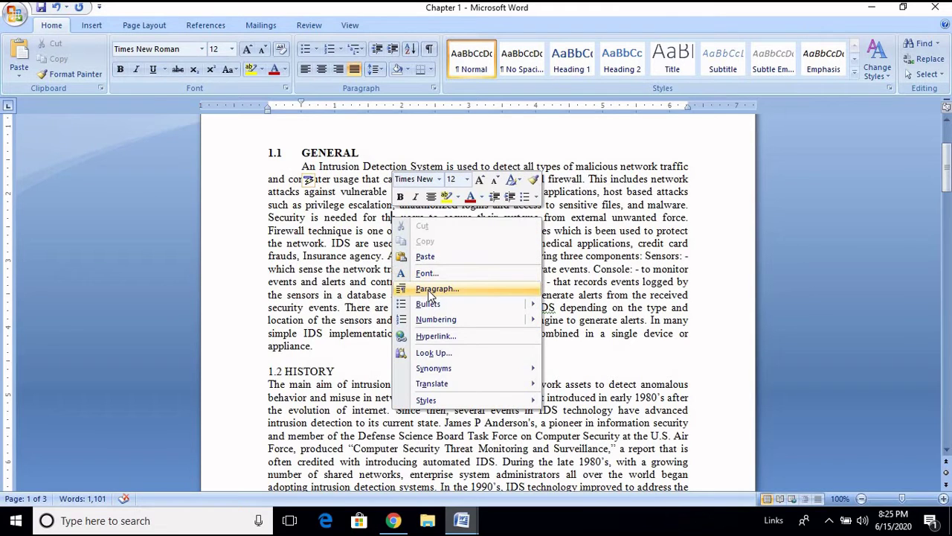
pyautogui.click(429, 292)
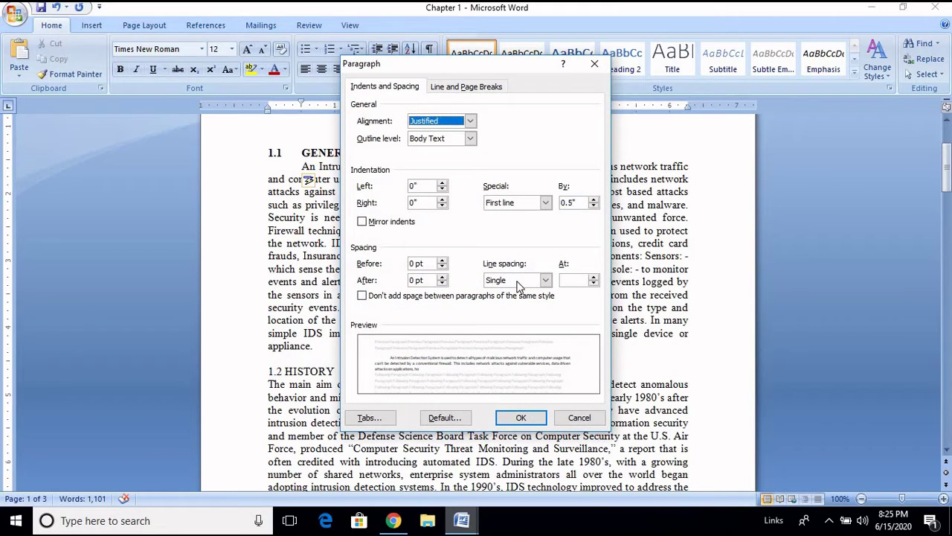
pyautogui.click(519, 282)
pyautogui.click(501, 300)
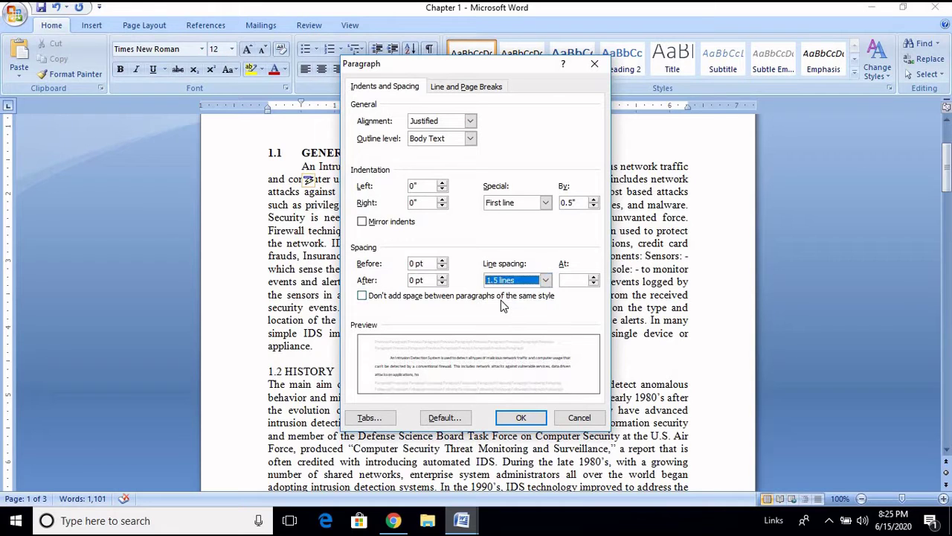
pyautogui.click(506, 281)
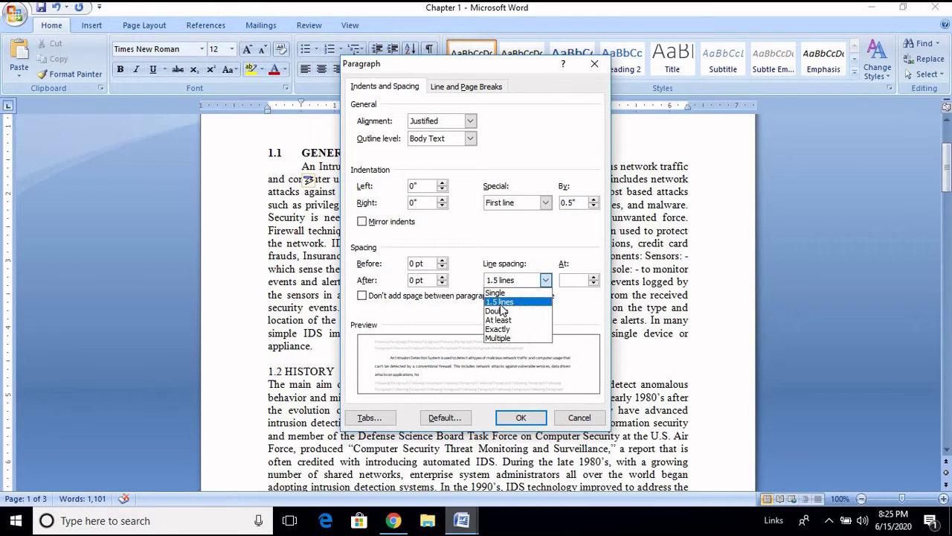
pyautogui.click(500, 303)
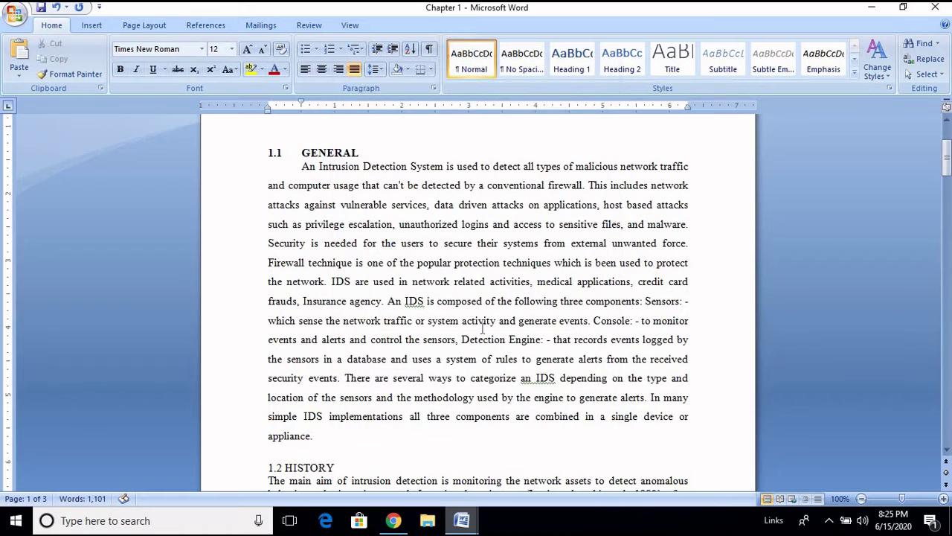
# Split the GENERAL paragraph before "An IDS is composed of" and separate the two parts with a blank line.
pyautogui.scroll(-1, 462, 320)
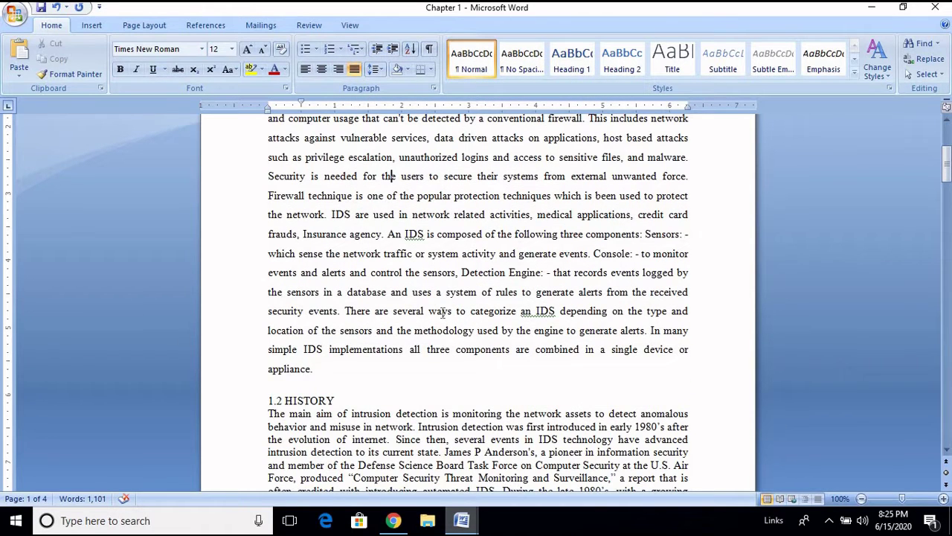
pyautogui.scroll(1, 445, 319)
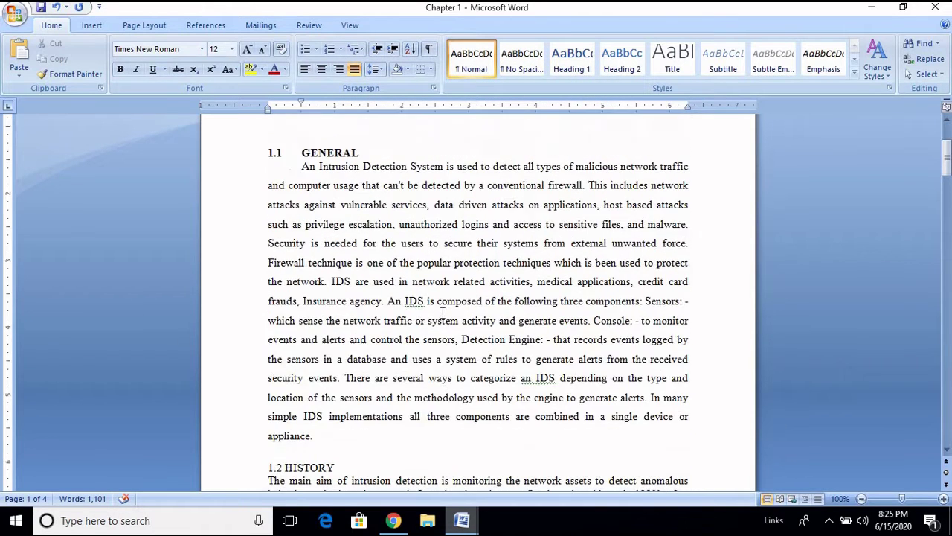
pyautogui.click(388, 302)
pyautogui.press('Return')
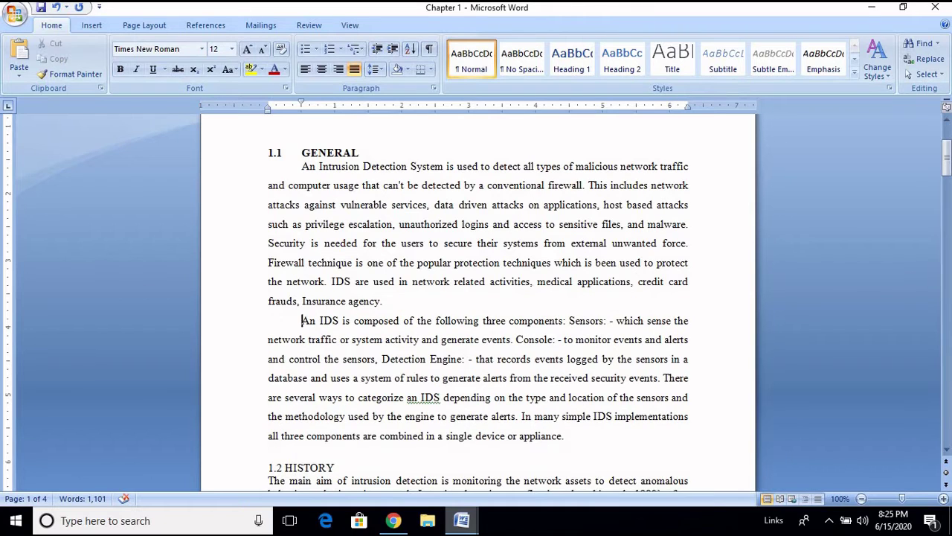
pyautogui.press('Return')
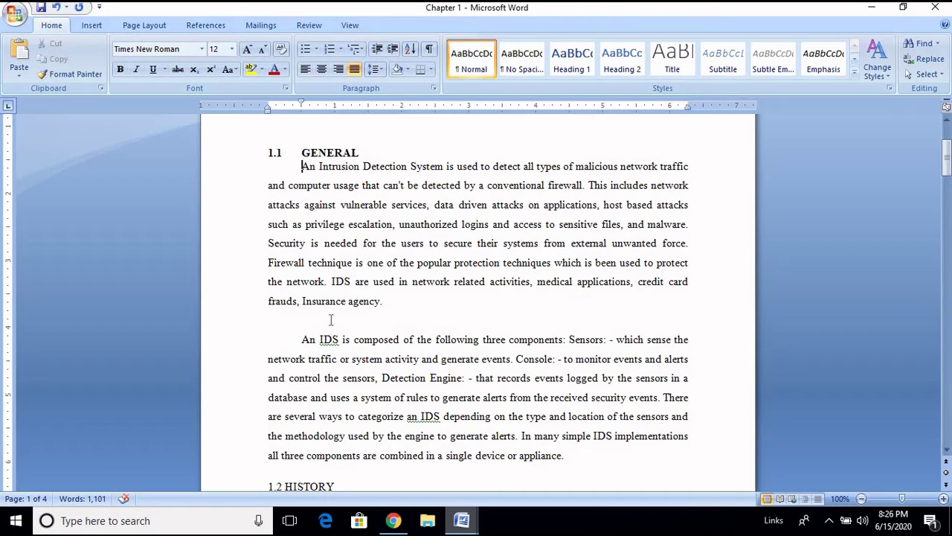
# Make the "1.2 HISTORY" subheading bold.
pyautogui.scroll(-3, 335, 320)
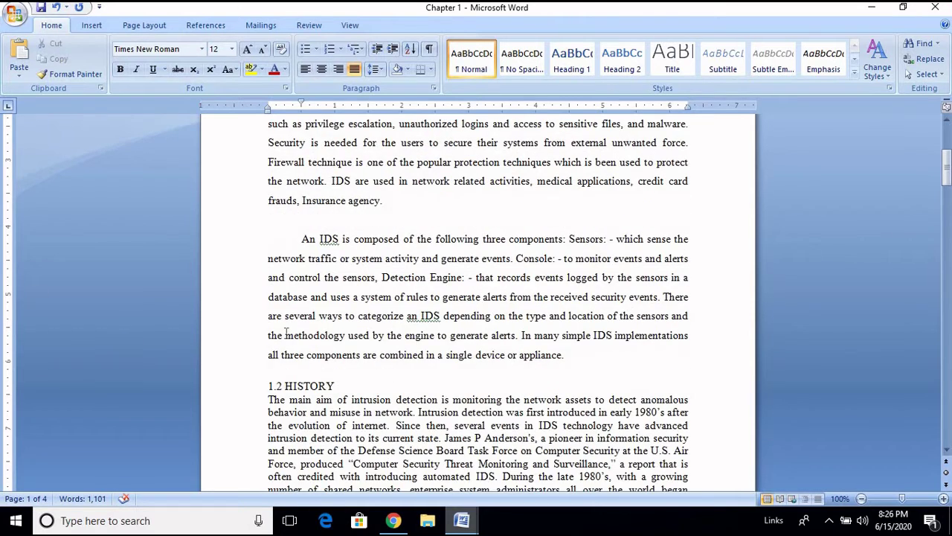
pyautogui.scroll(-2, 287, 333)
pyautogui.click(247, 325)
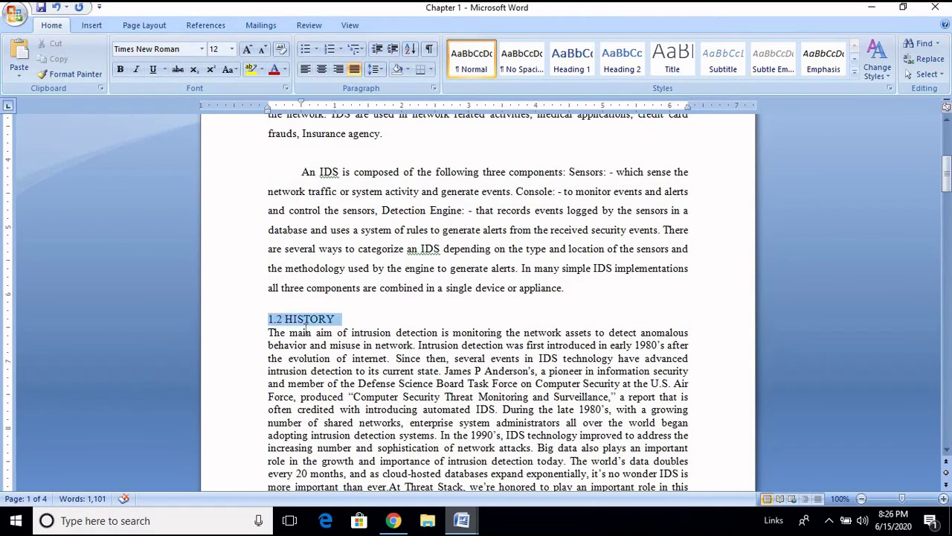
pyautogui.scroll(3, 301, 333)
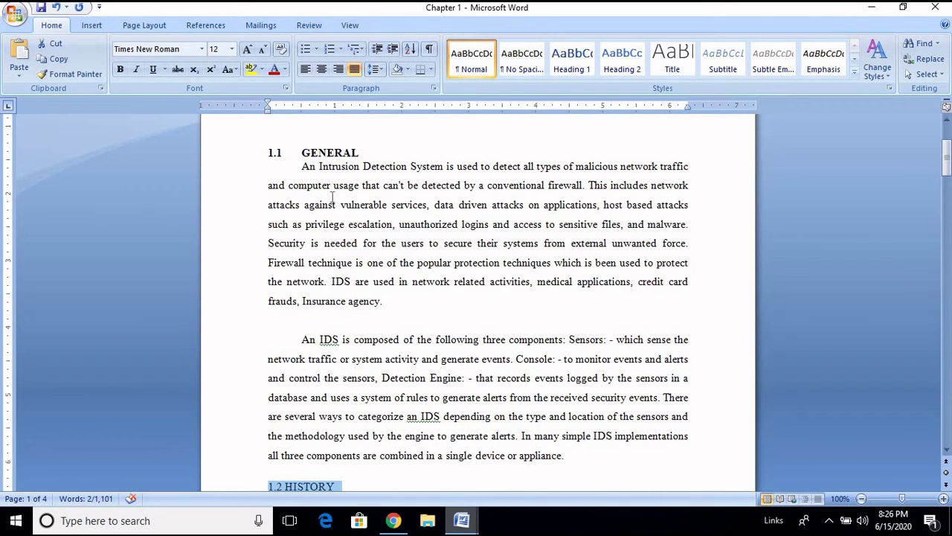
pyautogui.scroll(-4, 313, 322)
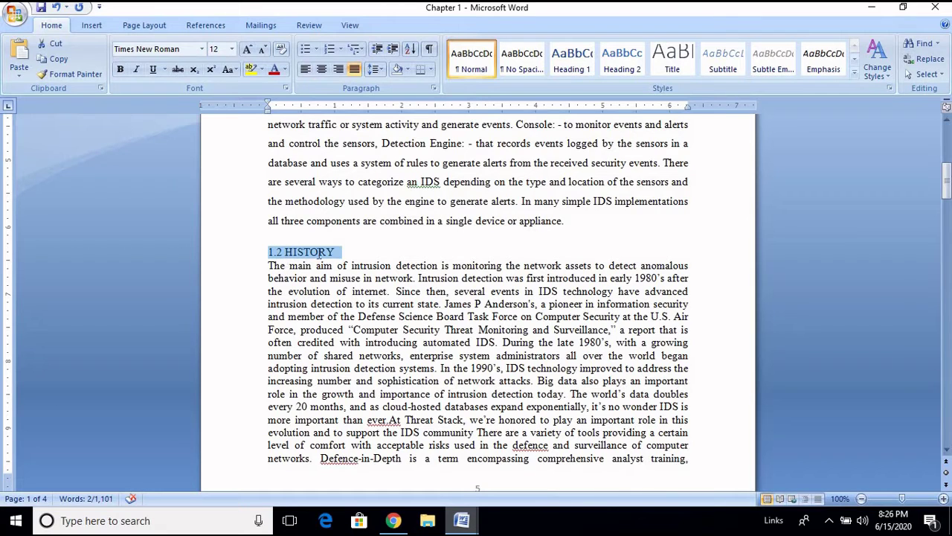
pyautogui.click(227, 261)
pyautogui.click(240, 259)
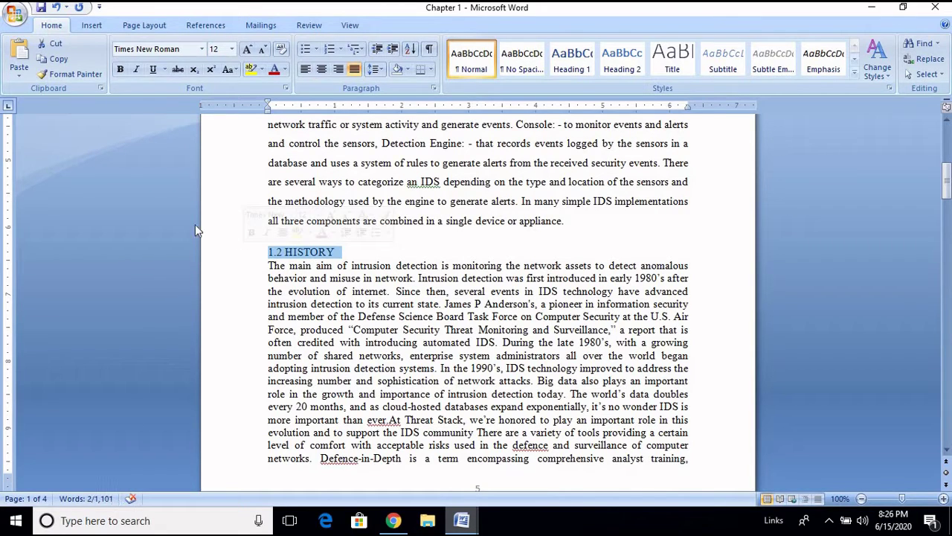
pyautogui.click(119, 69)
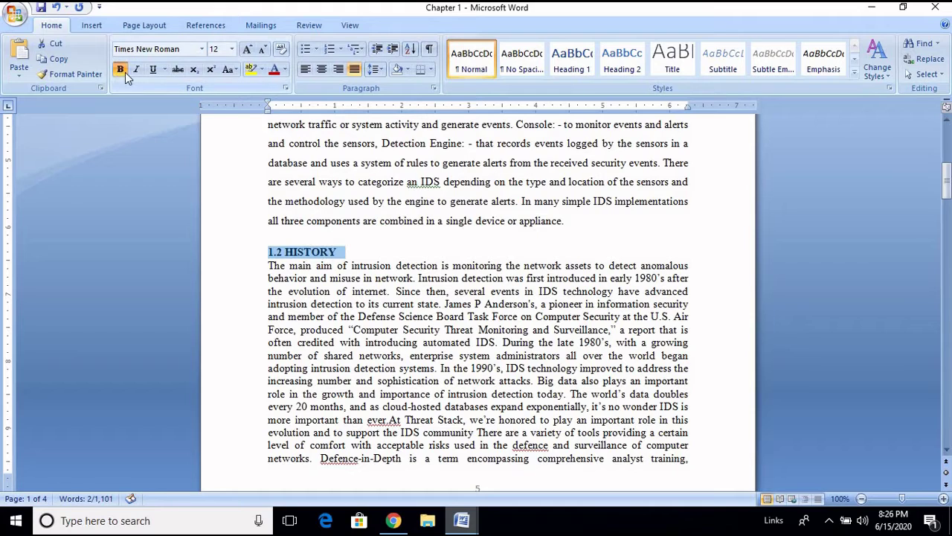
pyautogui.click(314, 255)
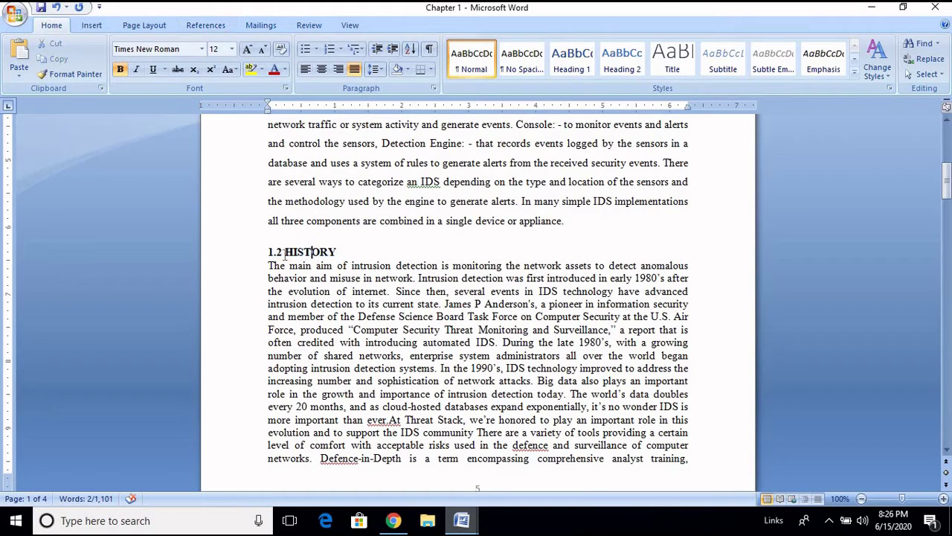
# Insert a tab between 1.2 and HISTORY, and indent the first line of the paragraph below by one tab.
pyautogui.press('Left')
pyautogui.press('Left')
pyautogui.press('Left')
pyautogui.press('Left')
pyautogui.press('Tab')
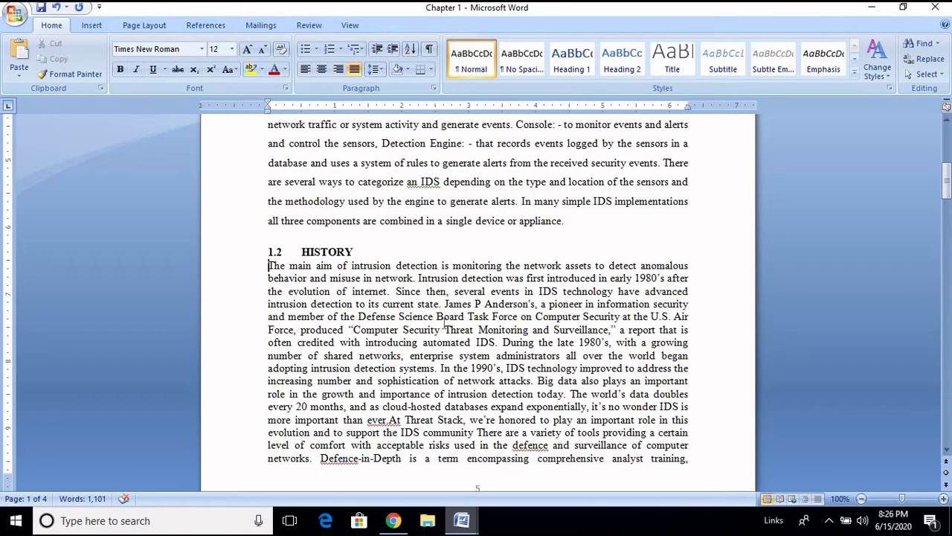
pyautogui.press('Tab')
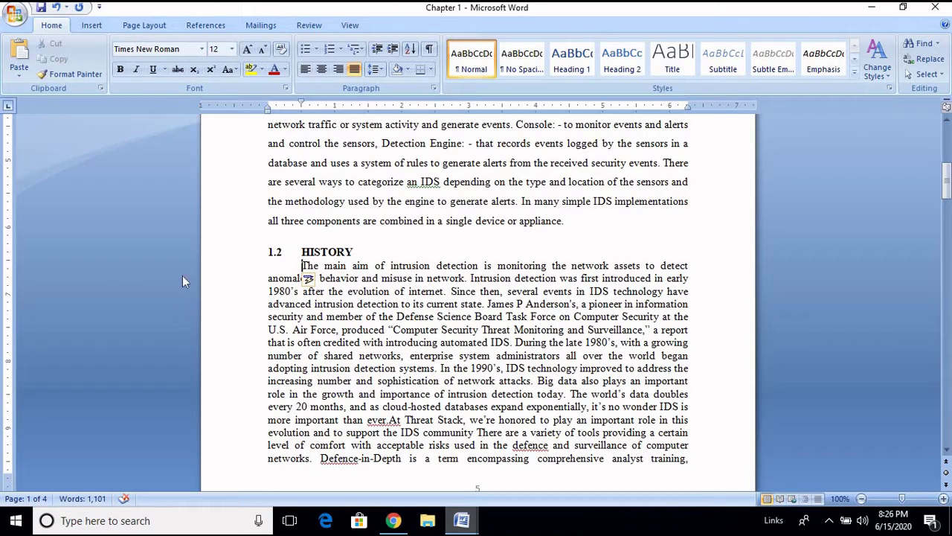
pyautogui.click(301, 254)
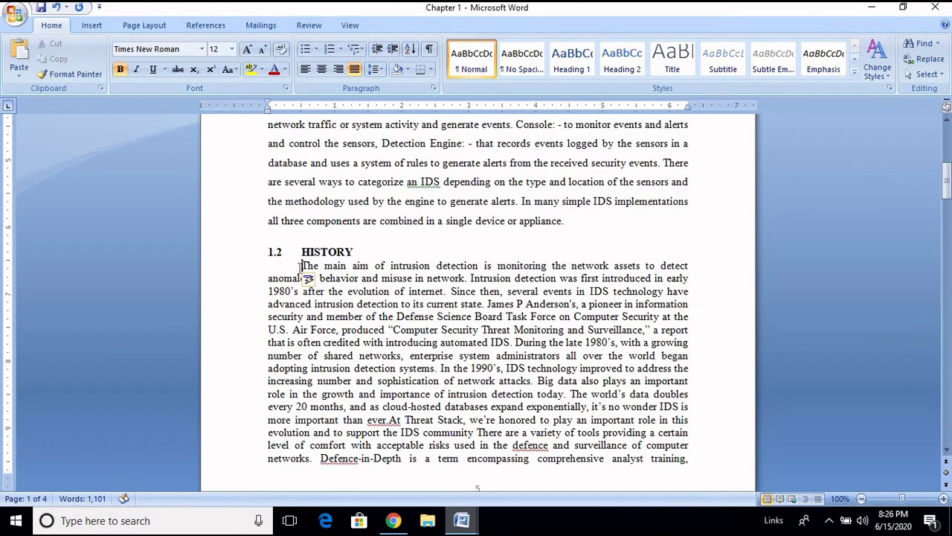
# Set the line spacing of the paragraph under 1.2 HISTORY to 1.5 lines.
pyautogui.scroll(-8, 486, 386)
pyautogui.scroll(6, 486, 387)
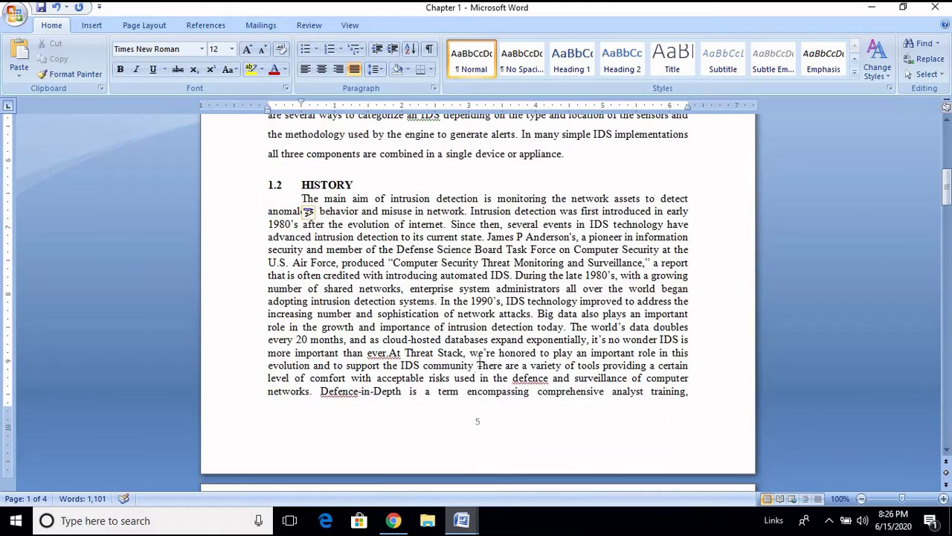
pyautogui.rightClick(490, 266)
pyautogui.click(532, 337)
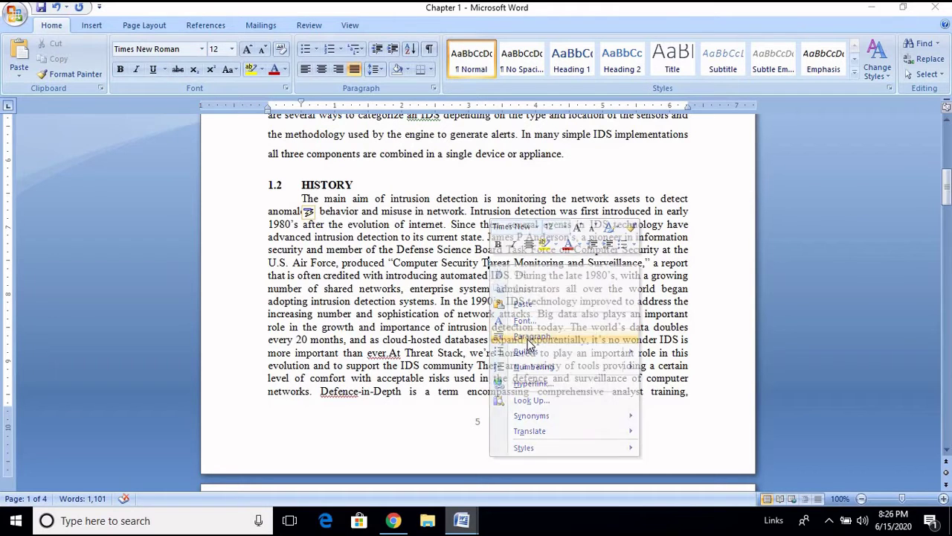
pyautogui.click(545, 280)
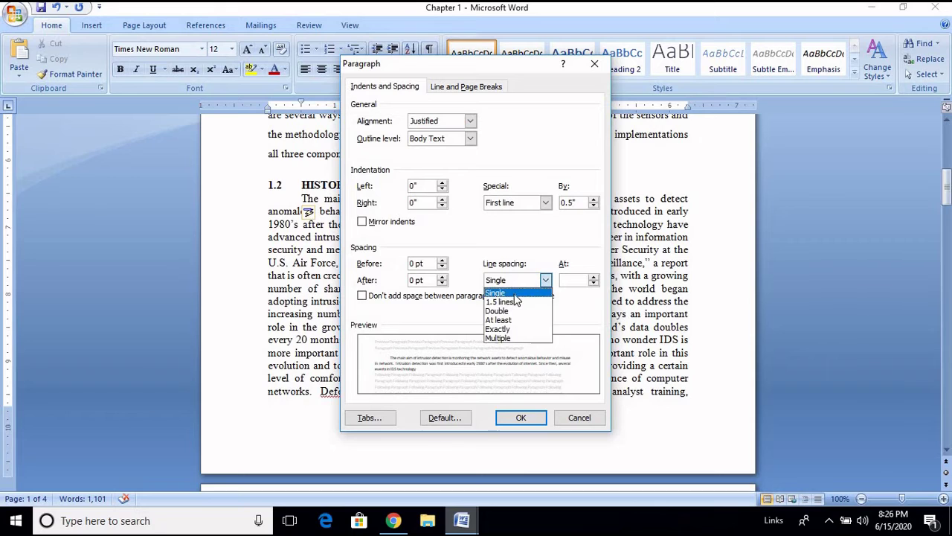
pyautogui.click(513, 302)
pyautogui.click(519, 419)
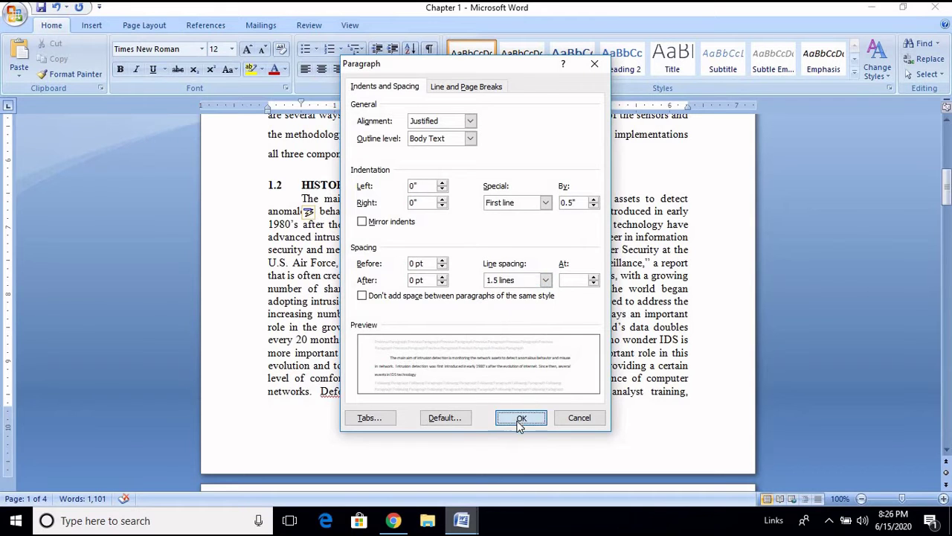
# Split the HISTORY paragraph before "During the late 1980's" and separate the two parts with a blank line.
pyautogui.scroll(-2, 543, 392)
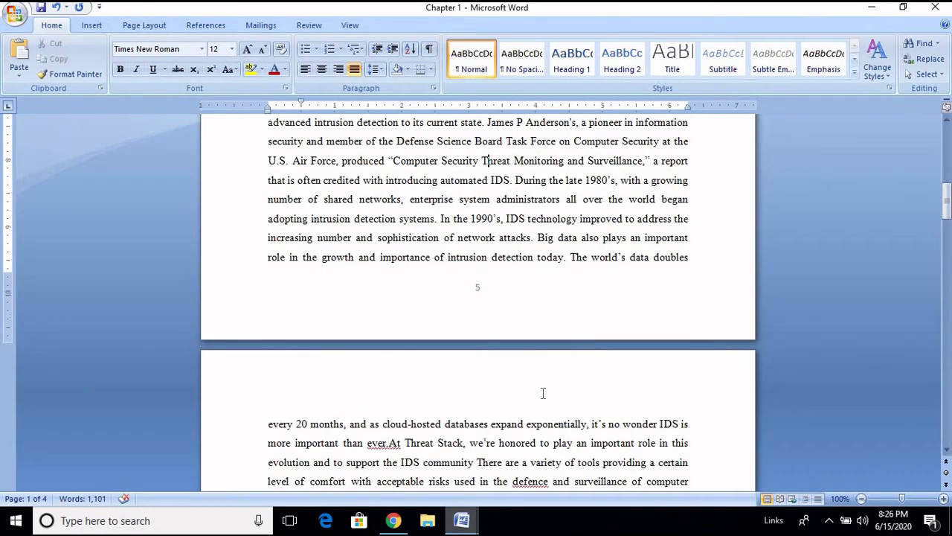
pyautogui.click(572, 257)
pyautogui.scroll(2, 508, 180)
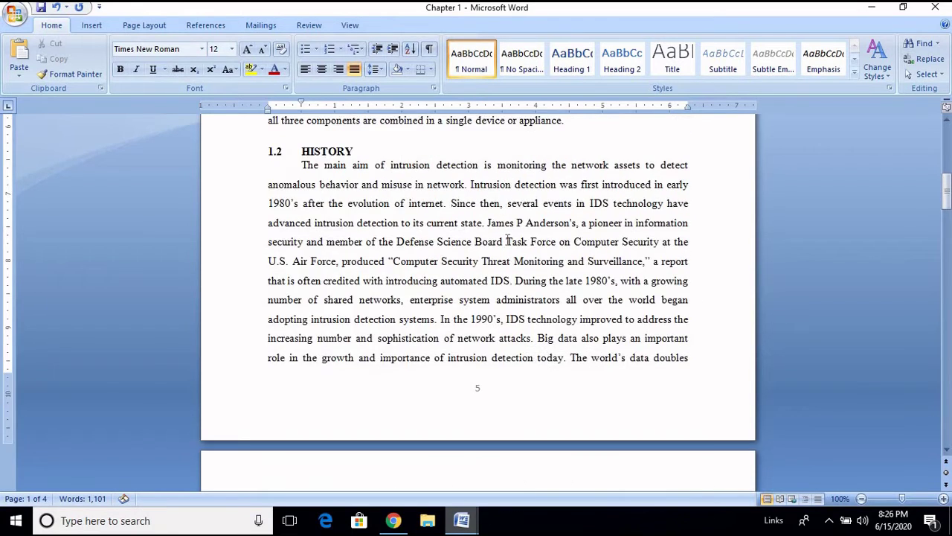
pyautogui.click(514, 282)
pyautogui.press('Return')
pyautogui.press('Return')
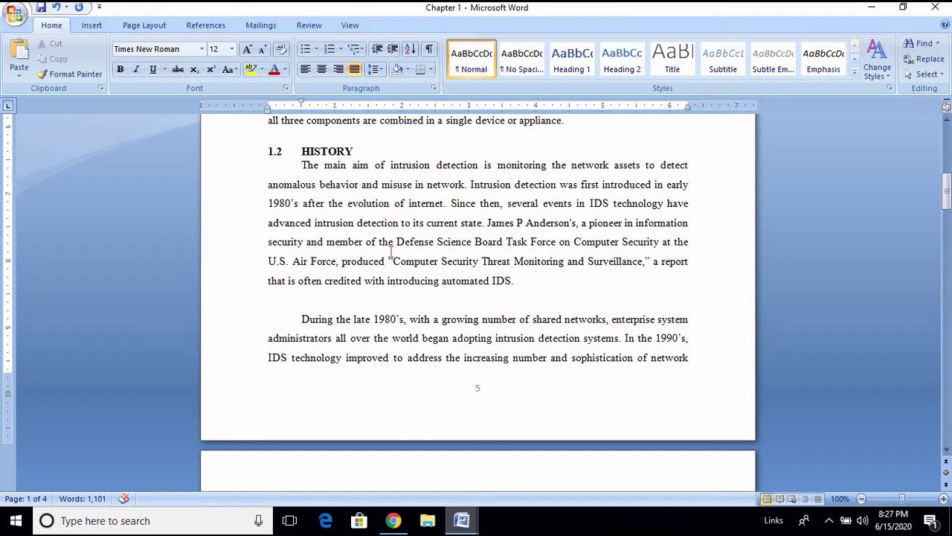
# Split the HISTORY text before "There are a variety of tools" and separate the two parts with a blank line.
pyautogui.scroll(-3, 426, 328)
pyautogui.scroll(2, 429, 325)
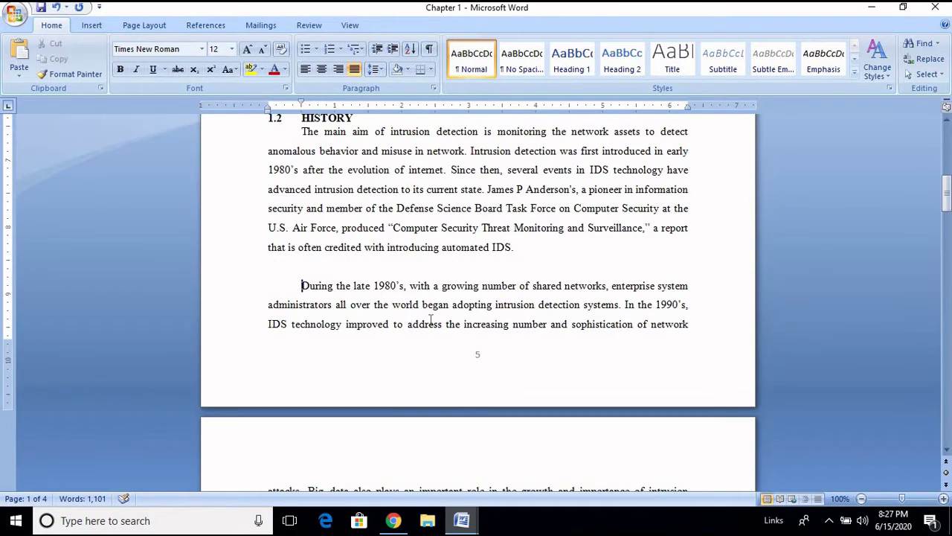
pyautogui.scroll(-7, 429, 326)
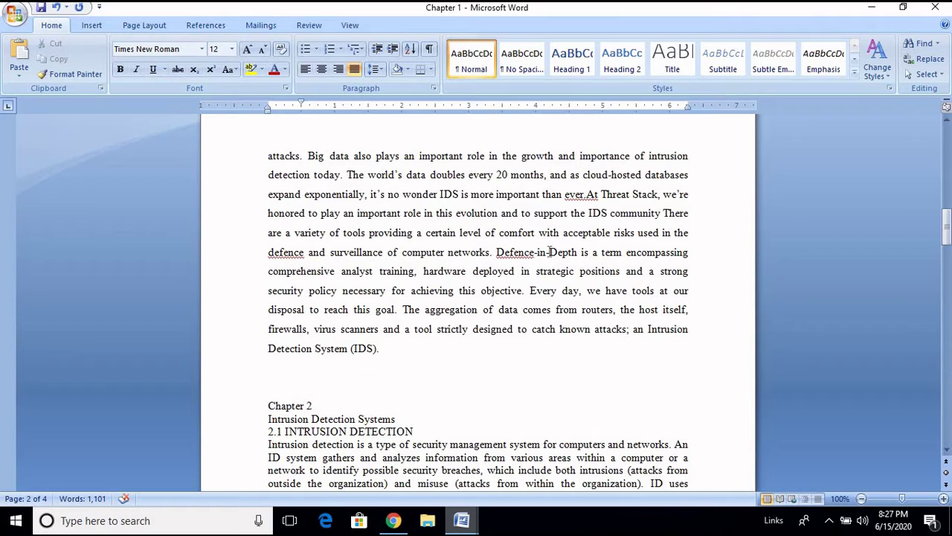
pyautogui.click(663, 213)
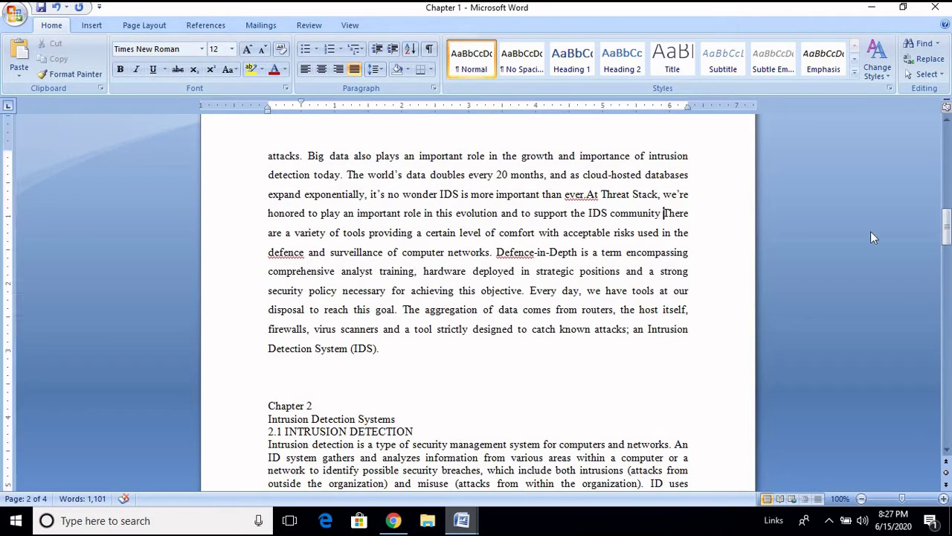
pyautogui.press('Return')
pyautogui.press('Tab')
pyautogui.press('Return')
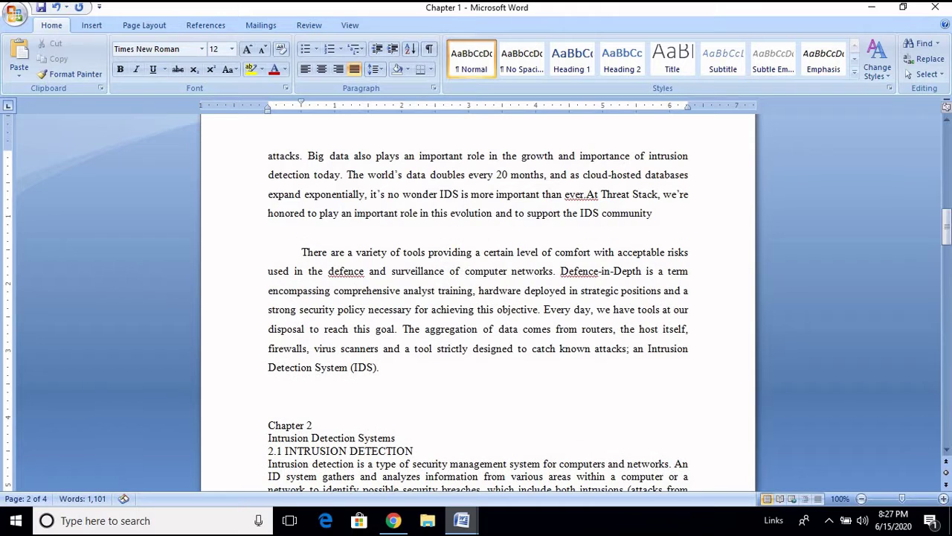
# Review the formatting of Chapter 1 from its heading through the end of the HISTORY section.
pyautogui.scroll(-3, 415, 374)
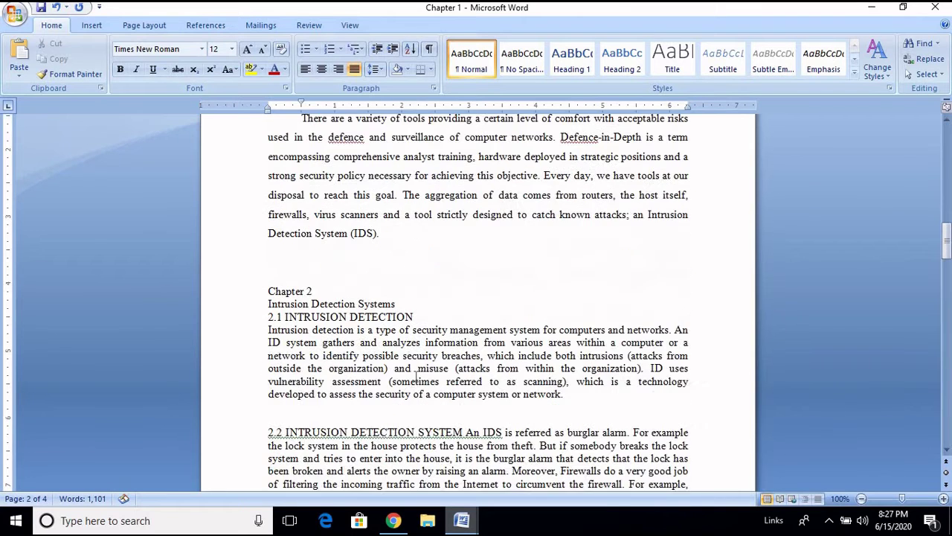
pyautogui.scroll(4, 403, 365)
pyautogui.scroll(1, 404, 364)
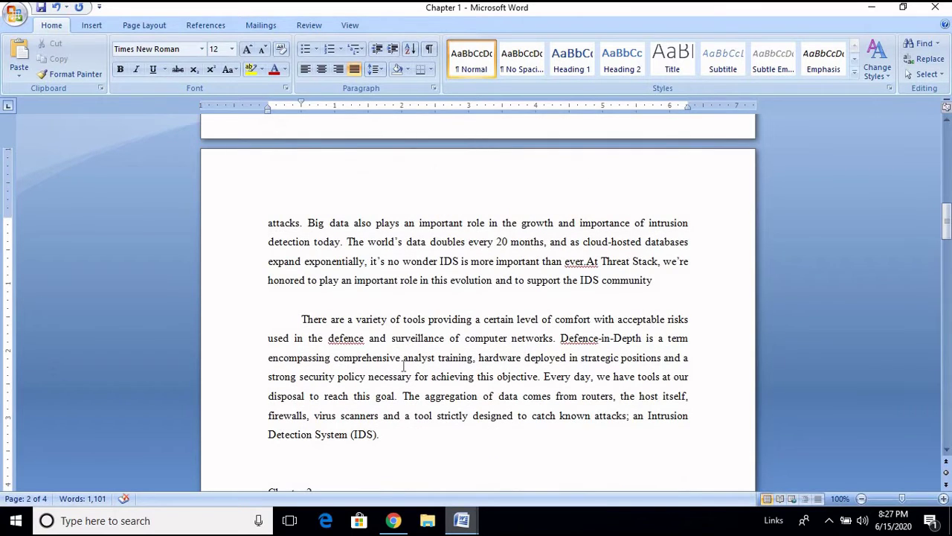
pyautogui.scroll(20, 404, 365)
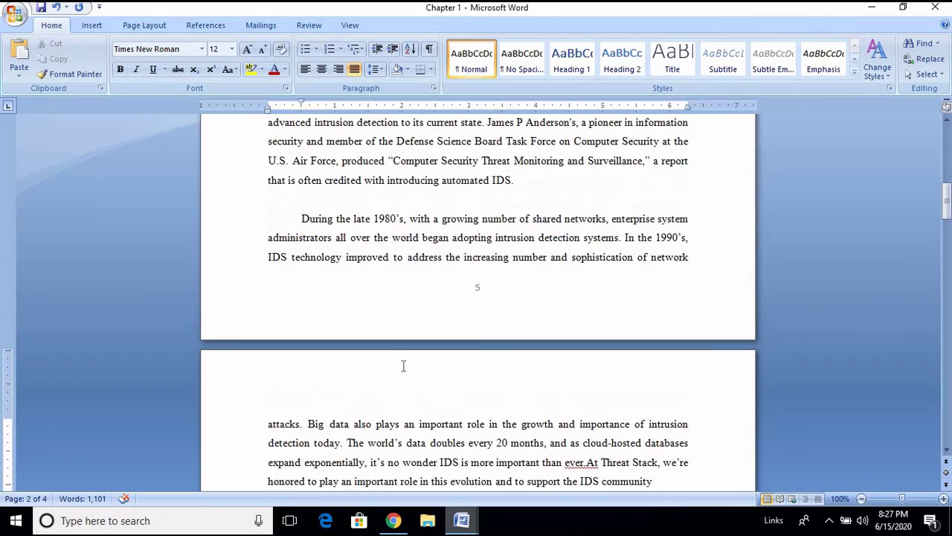
pyautogui.scroll(4, 336, 315)
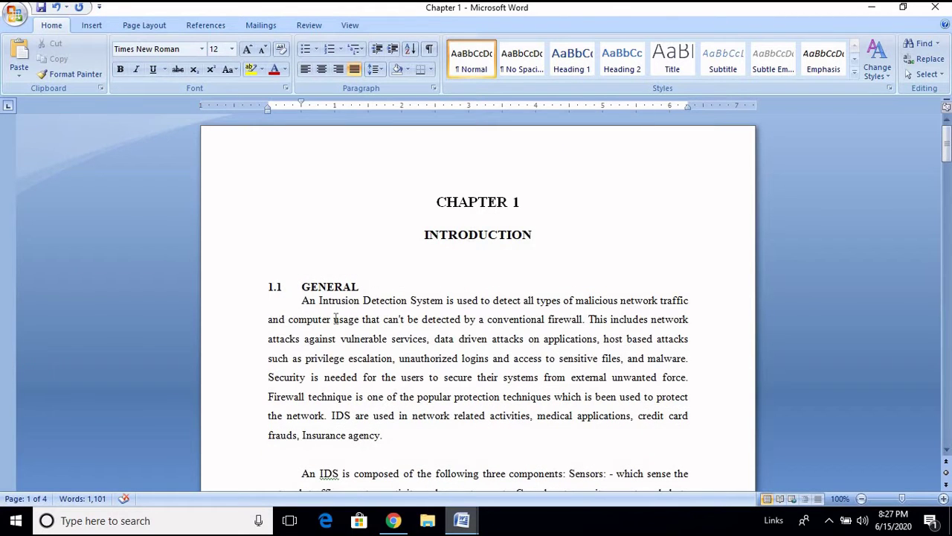
pyautogui.scroll(-11, 337, 314)
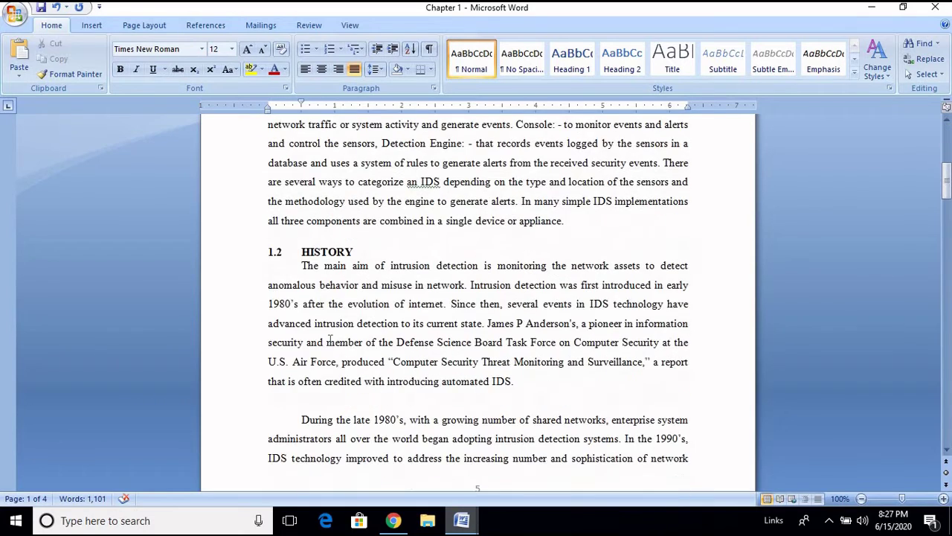
pyautogui.scroll(-18, 330, 340)
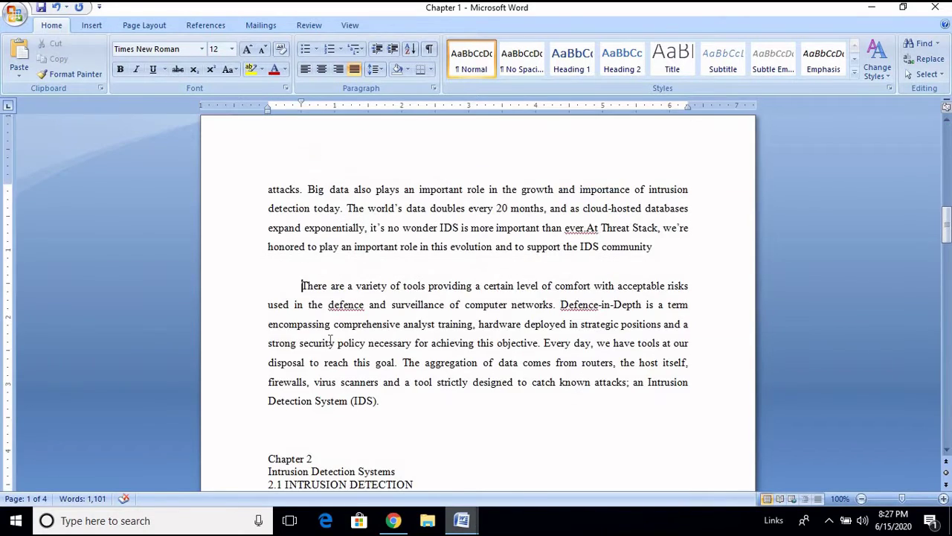
# Insert blank lines above "Chapter 2" until the chapter starts at the beginning of a new page.
pyautogui.click(302, 309)
pyautogui.scroll(-2, 331, 311)
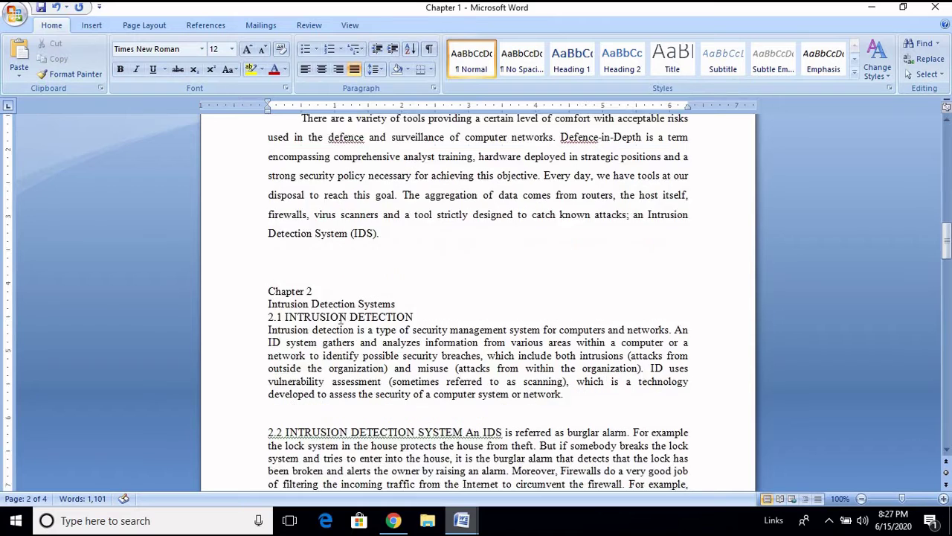
pyautogui.scroll(3, 346, 321)
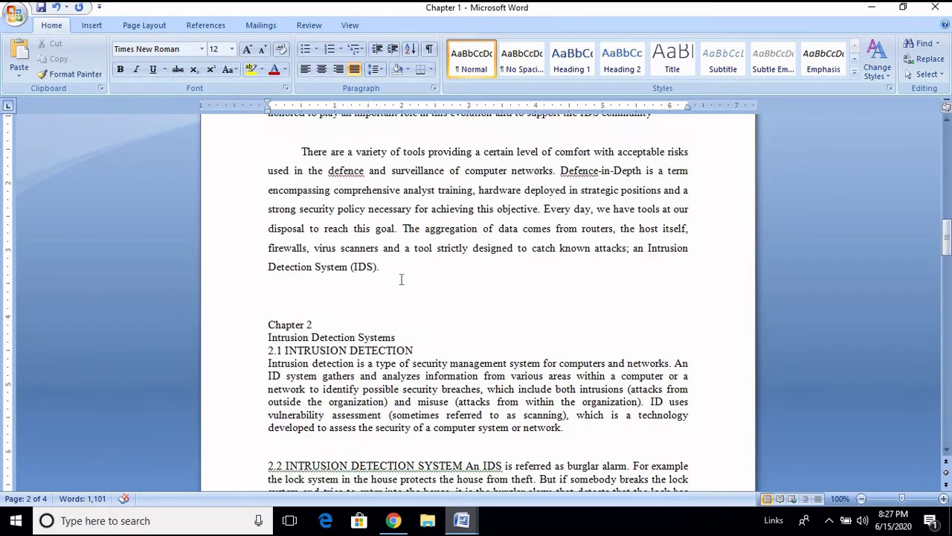
pyautogui.scroll(-2, 384, 337)
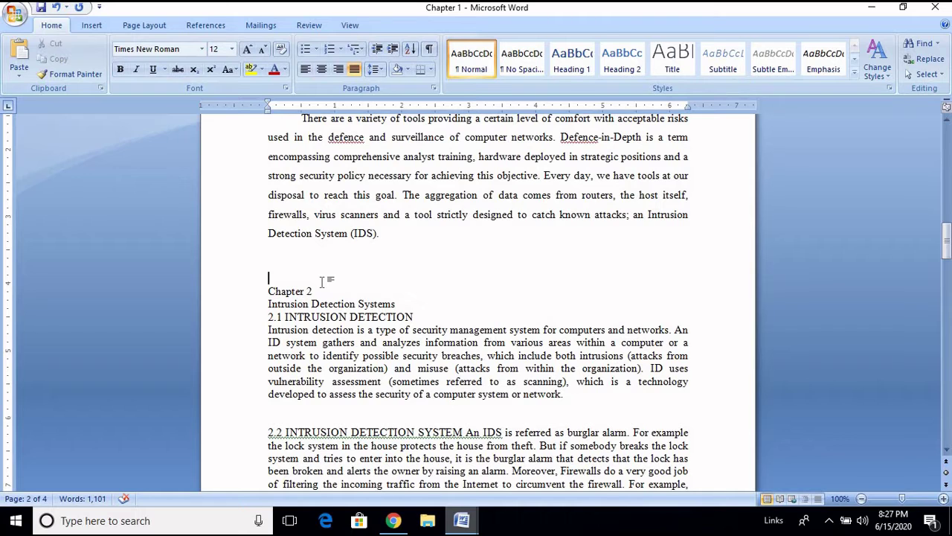
pyautogui.press('Return')
pyautogui.press('Return')
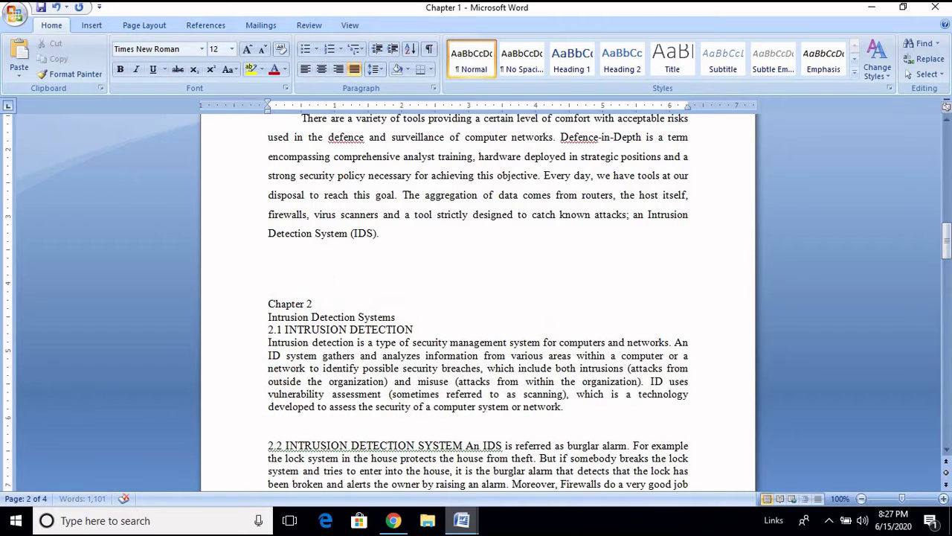
pyautogui.scroll(-2, 298, 327)
pyautogui.hotkey('ctrl', 'Return')
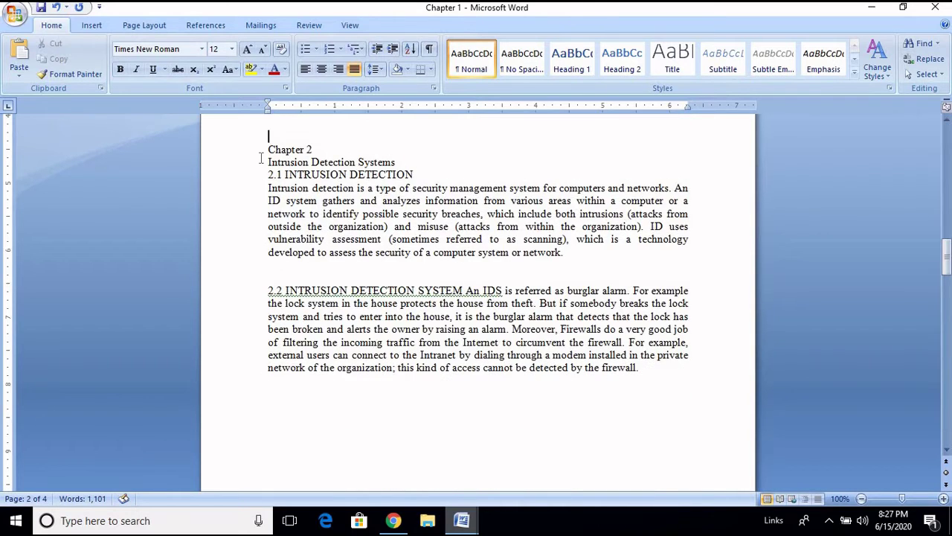
pyautogui.hotkey('shift', 'End')
pyautogui.press('Left')
pyautogui.press('Return')
pyautogui.press('Return')
pyautogui.press('Return')
pyautogui.press('Return')
pyautogui.press('Return')
pyautogui.press('Return')
pyautogui.press('Return')
pyautogui.press('Return')
pyautogui.press('Return')
pyautogui.press('Return')
pyautogui.press('Return')
pyautogui.press('Return')
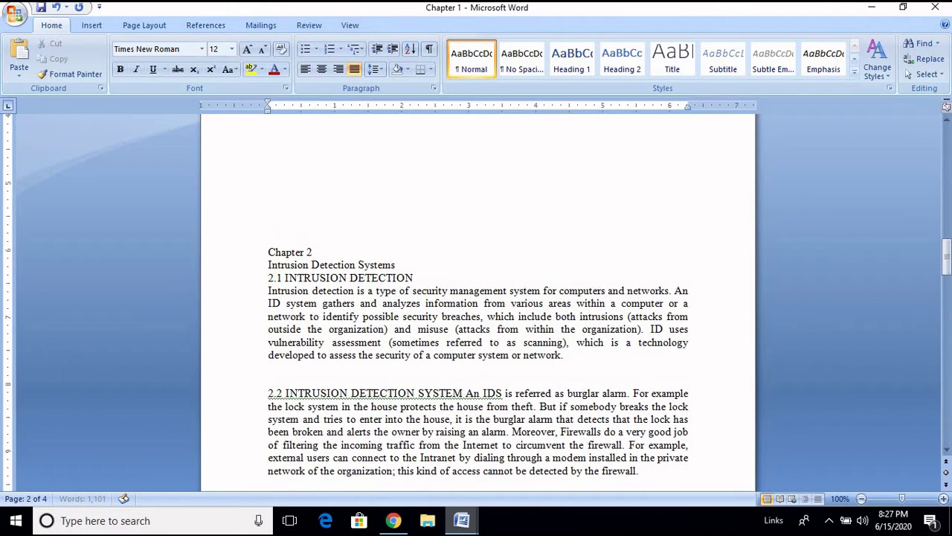
pyautogui.scroll(-4, 678, 237)
pyautogui.scroll(-2, 678, 236)
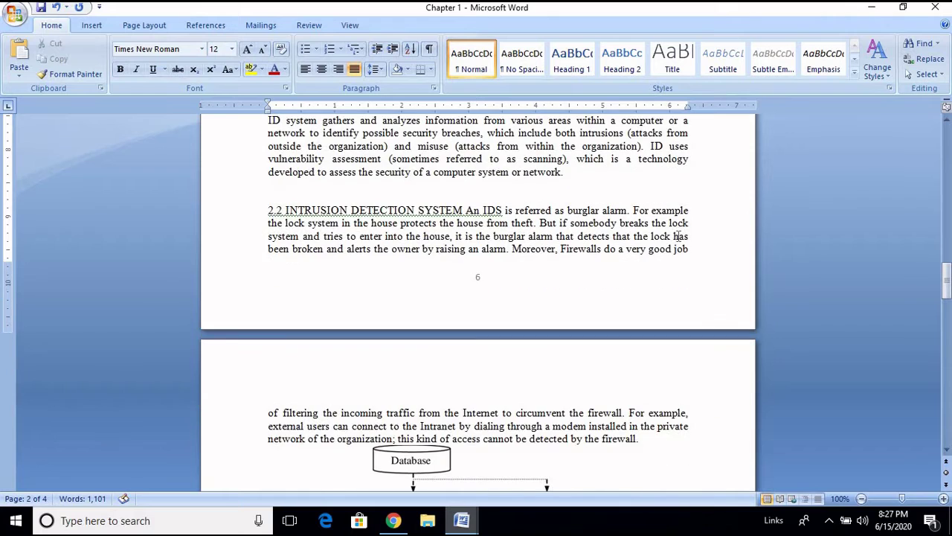
pyautogui.press('Return')
pyautogui.press('Return')
pyautogui.press('Return')
pyautogui.press('Return')
pyautogui.press('Return')
pyautogui.press('Return')
pyautogui.press('Return')
pyautogui.press('Return')
pyautogui.press('Return')
pyautogui.press('Return')
pyautogui.press('Return')
pyautogui.press('Return')
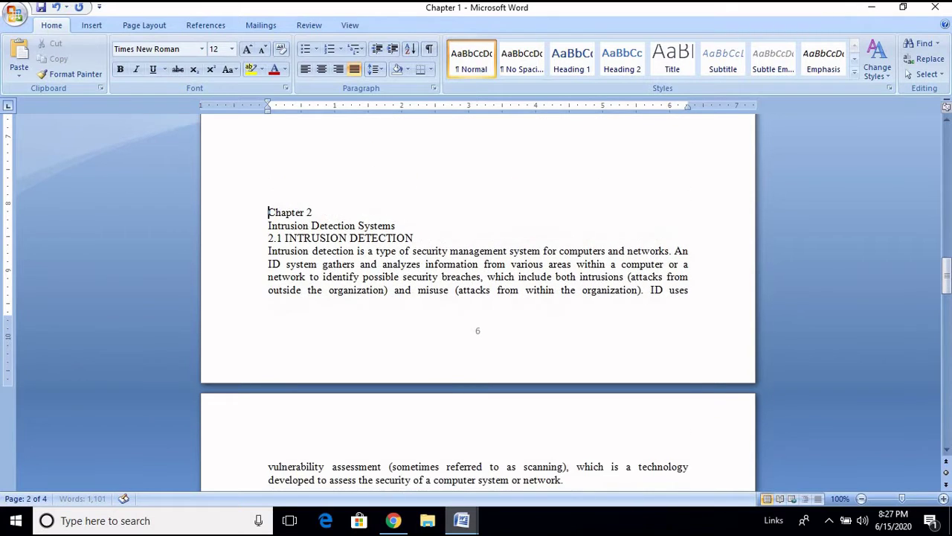
pyautogui.press('Return')
pyautogui.press('Return')
pyautogui.press('Return')
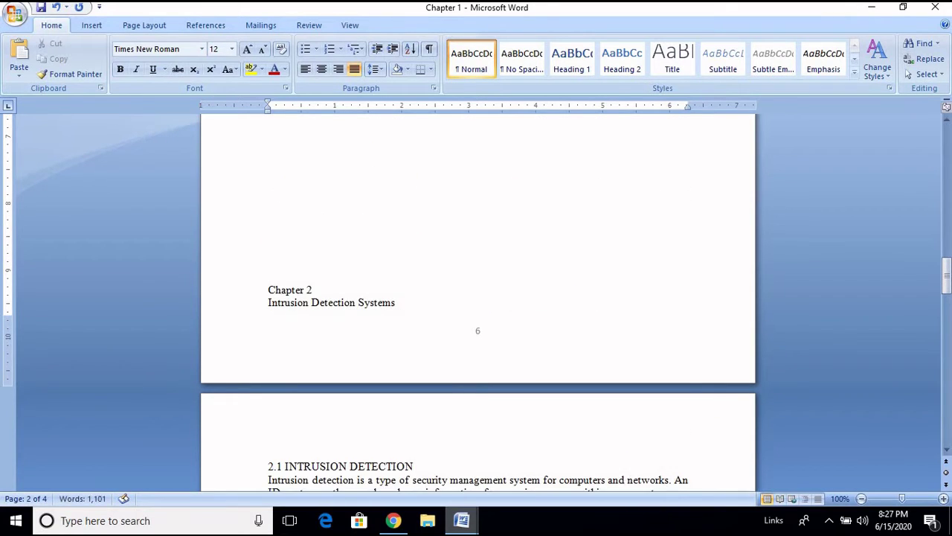
pyautogui.scroll(-5, 430, 285)
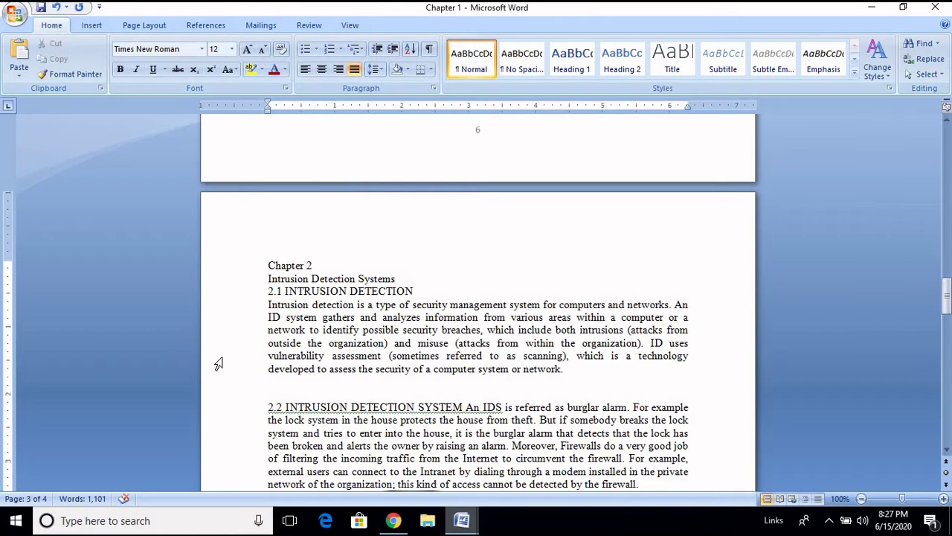
# Change the "Chapter 2" heading to uppercase and make it bold.
pyautogui.click(242, 271)
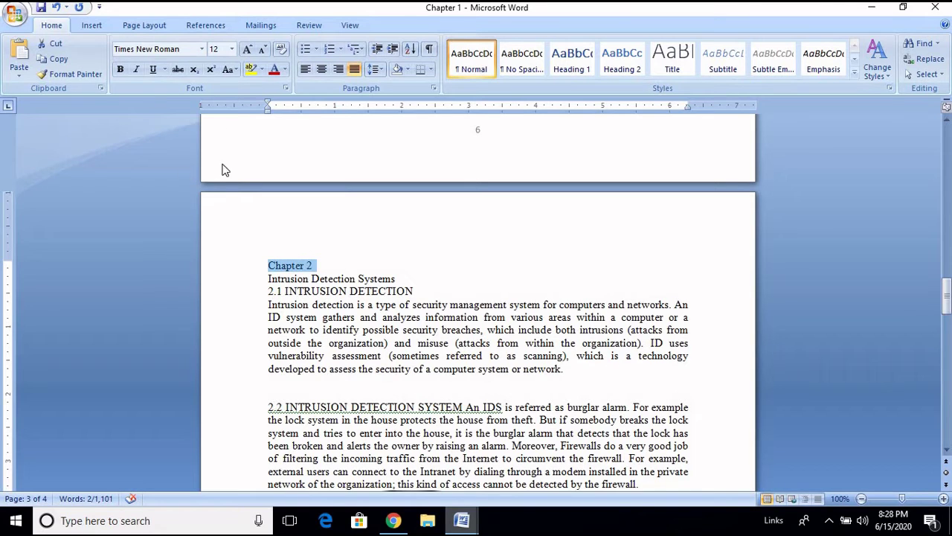
pyautogui.click(235, 67)
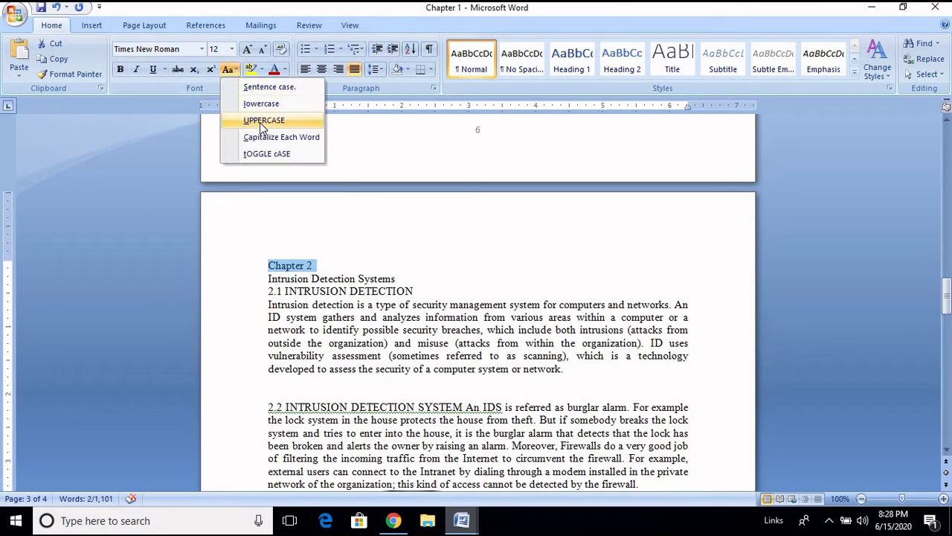
pyautogui.click(262, 121)
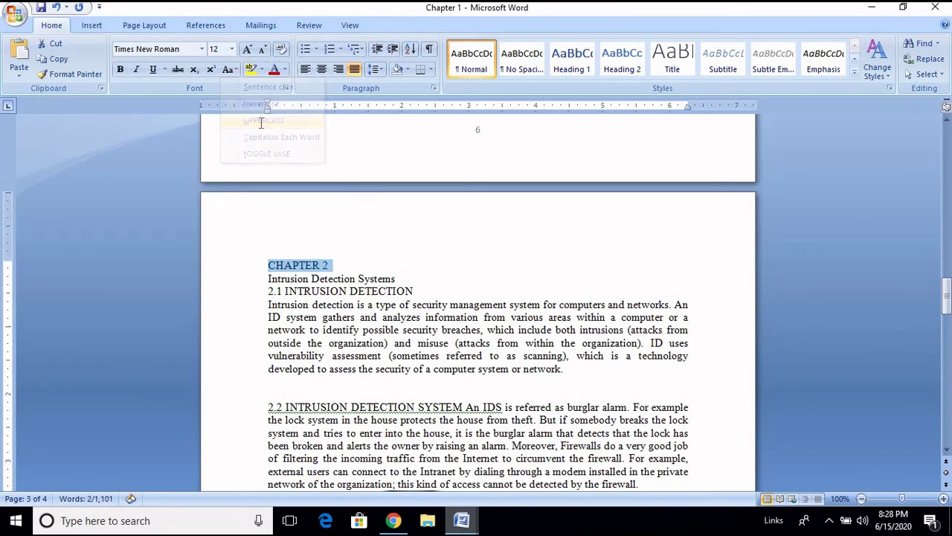
pyautogui.click(121, 72)
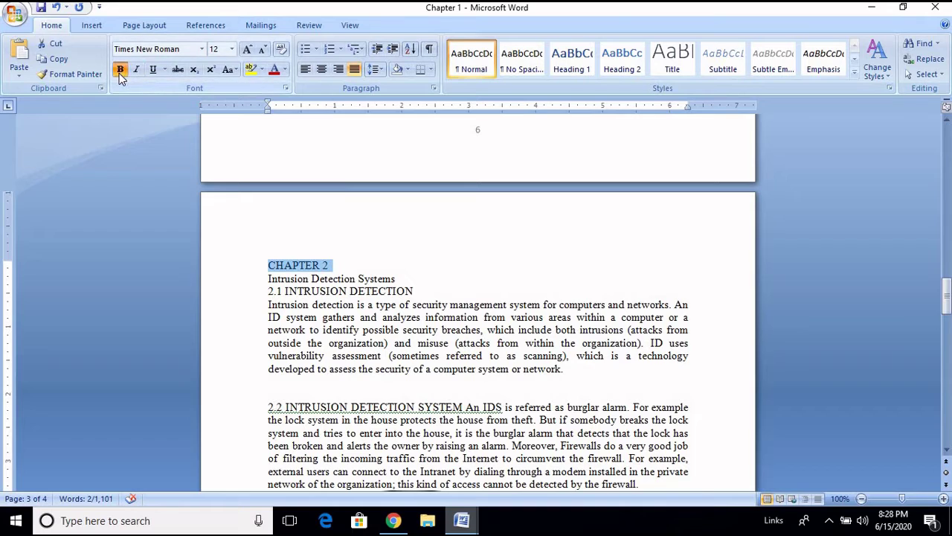
# Set the "CHAPTER 2" heading to 16 pt, centered, with a blank line below it.
pyautogui.click(220, 49)
pyautogui.write('1')
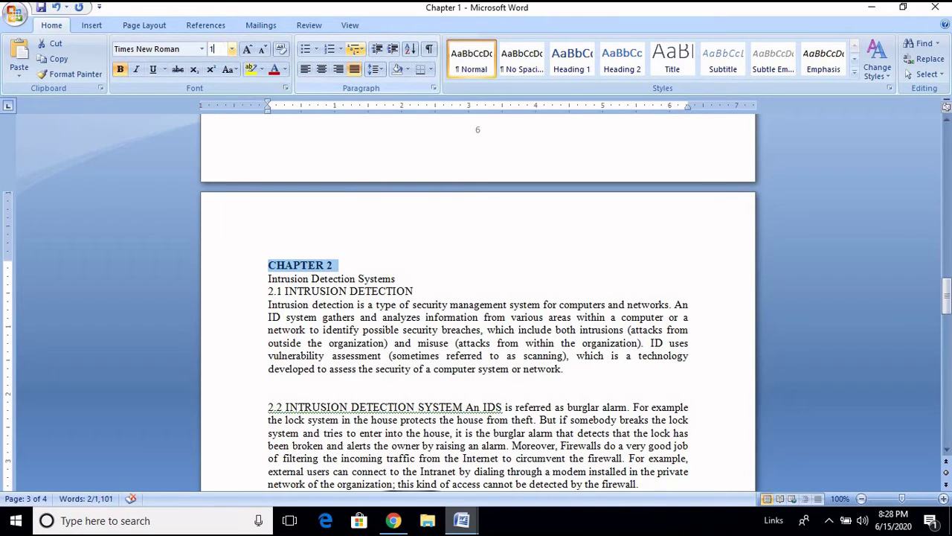
pyautogui.write('6')
pyautogui.press('Return')
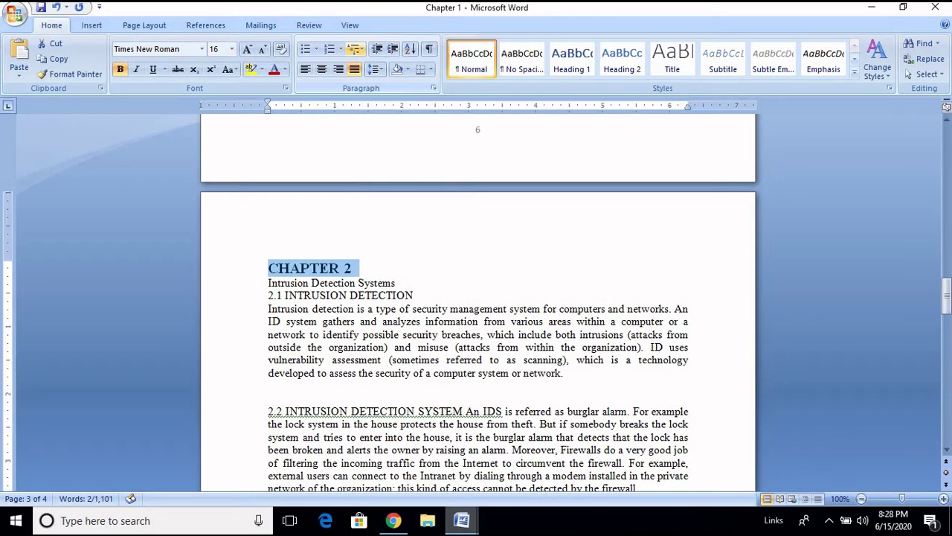
pyautogui.click(321, 68)
pyautogui.click(588, 274)
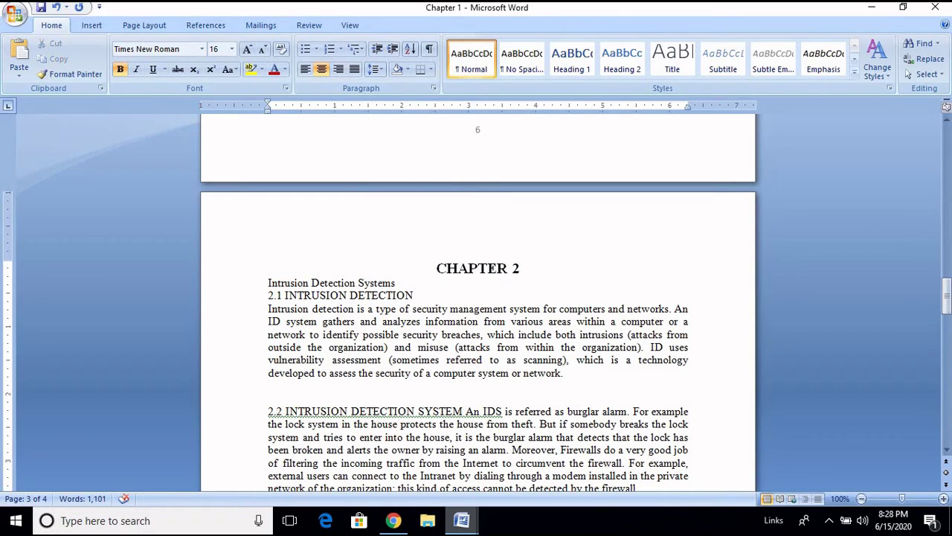
pyautogui.press('Return')
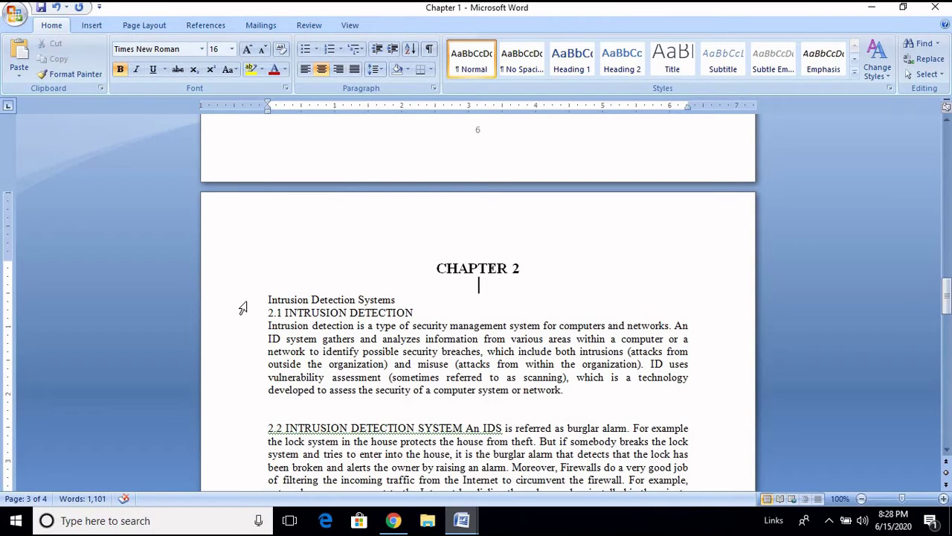
# Format the "Intrusion Detection Systems" title as bold, uppercase, 14 pt and centered.
pyautogui.click(241, 302)
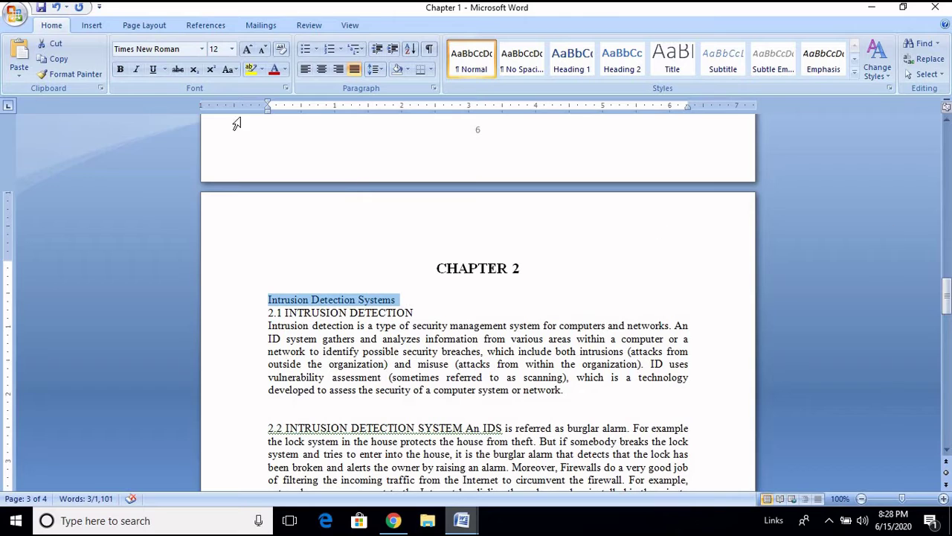
pyautogui.click(120, 69)
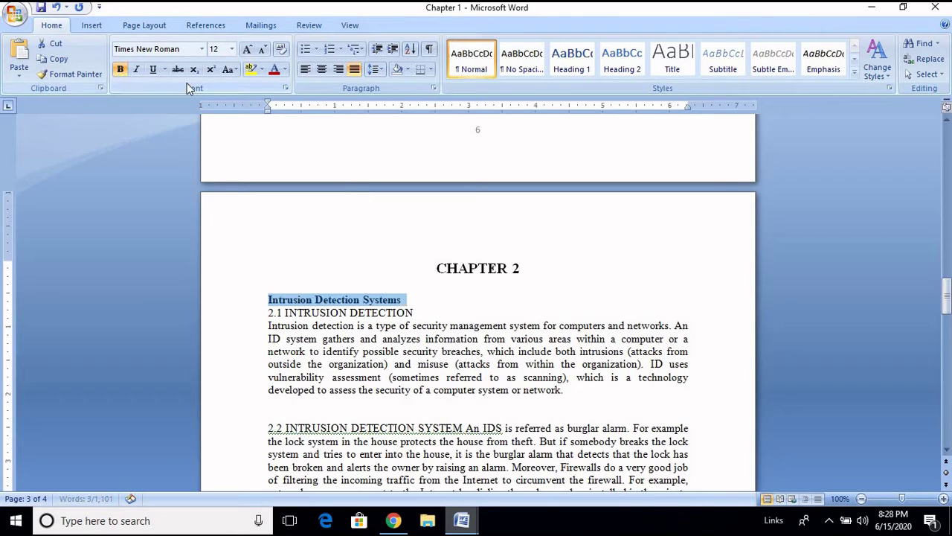
pyautogui.click(229, 69)
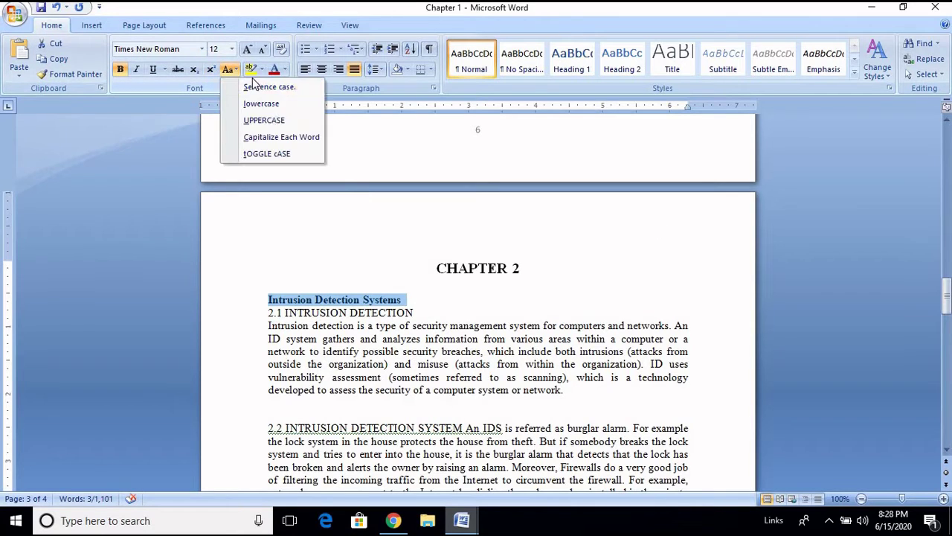
pyautogui.click(272, 121)
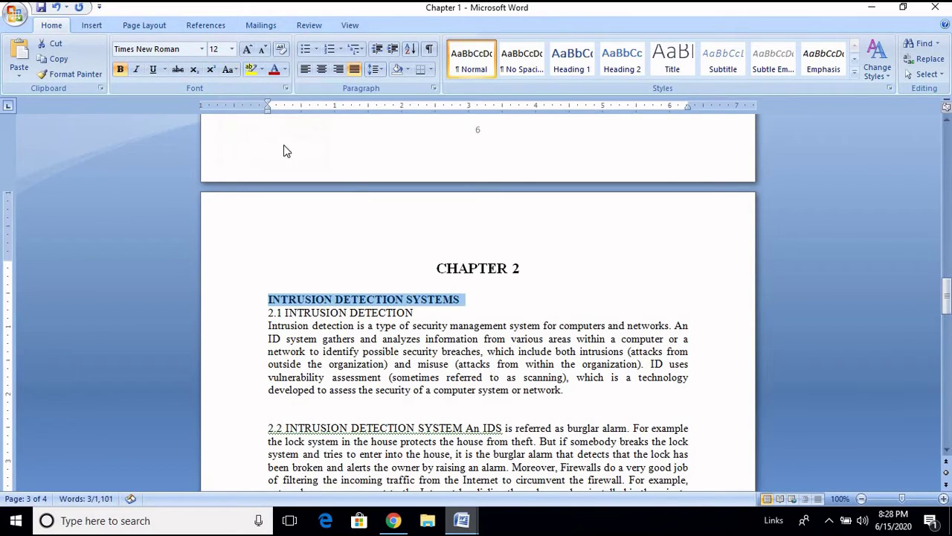
pyautogui.click(217, 49)
pyautogui.write('14')
pyautogui.press('Return')
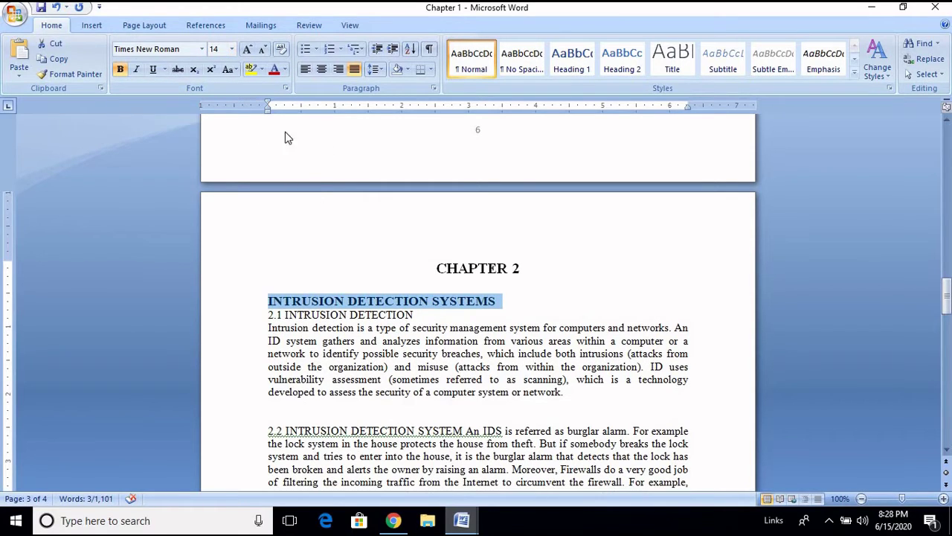
pyautogui.click(321, 69)
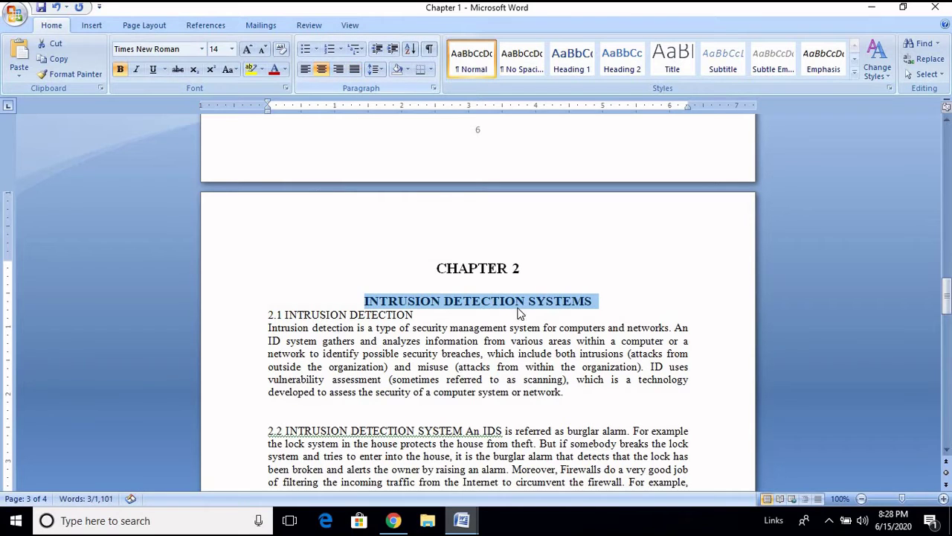
pyautogui.click(554, 342)
# Insert three blank lines between the chapter title and the "2.1 INTRUSION DETECTION" subheading.
pyautogui.click(269, 316)
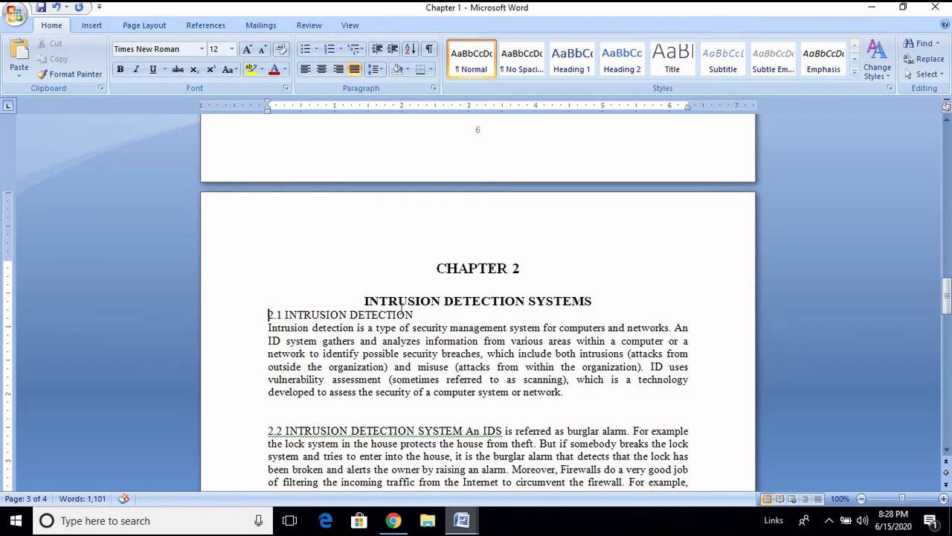
pyautogui.press('Return')
pyautogui.press('Return')
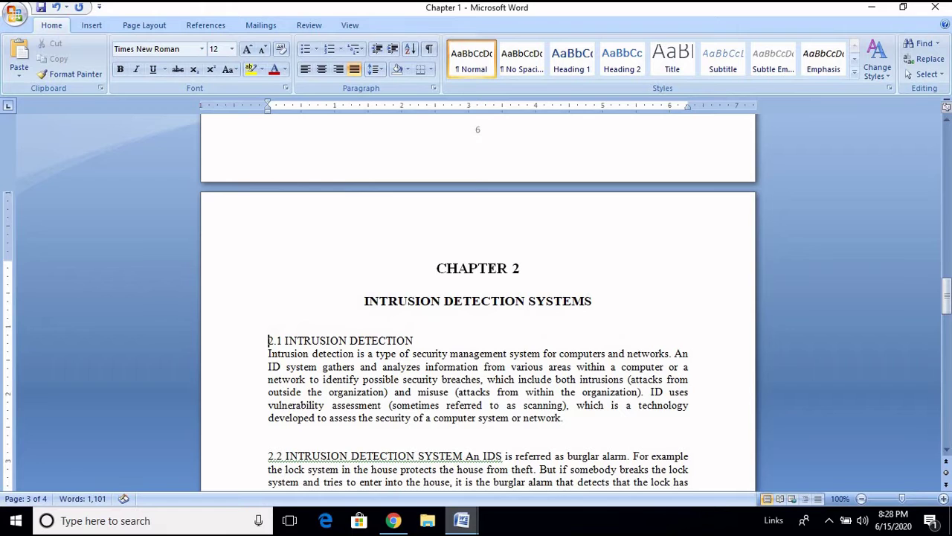
pyautogui.press('Return')
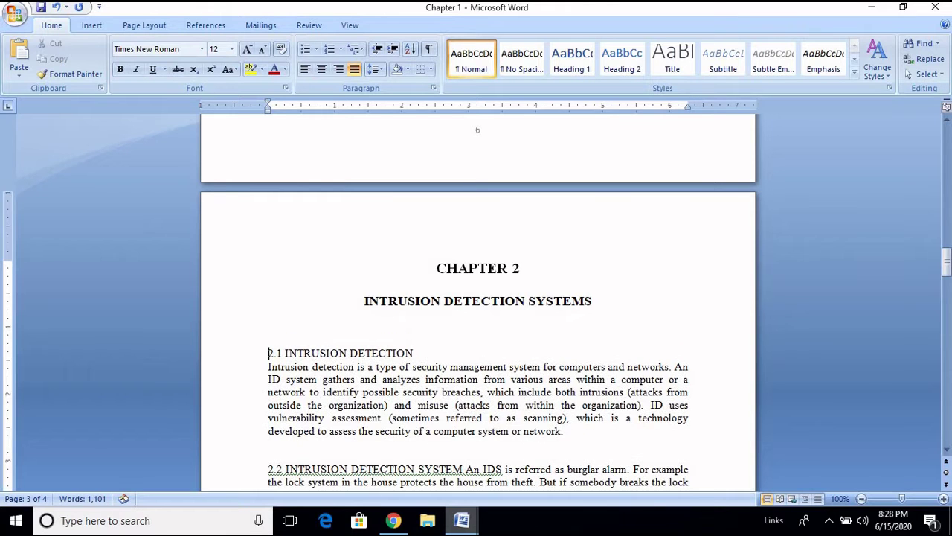
# Review the heading, subheading and paragraph formatting of Chapter 1 and compare it with the Chapter 2 heading.
pyautogui.scroll(-4, 298, 305)
pyautogui.scroll(4, 355, 325)
pyautogui.click(303, 353)
pyautogui.scroll(10, 320, 392)
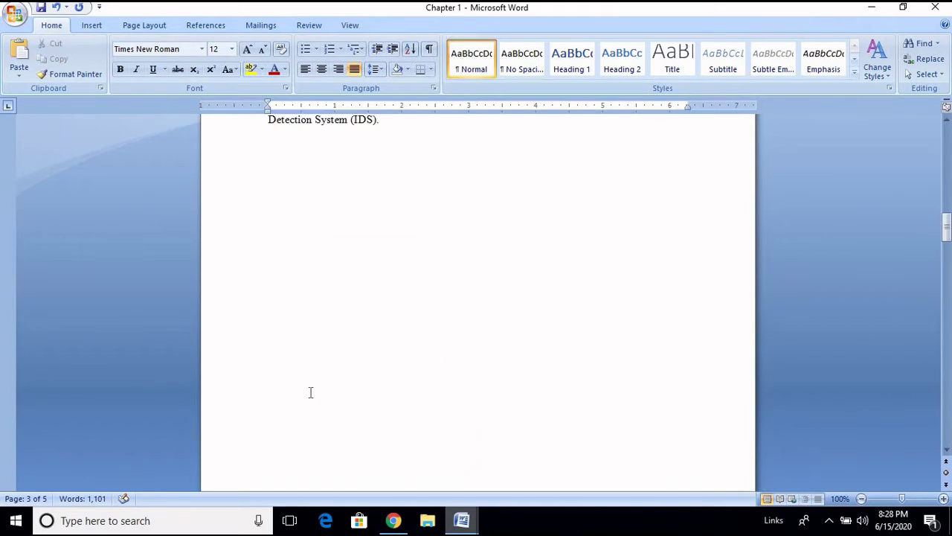
pyautogui.scroll(9, 307, 392)
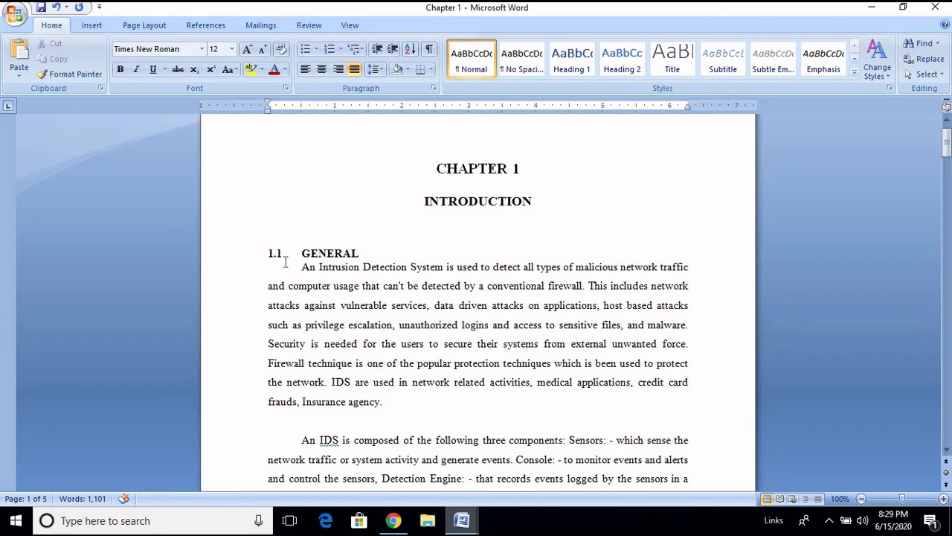
pyautogui.scroll(-8, 280, 298)
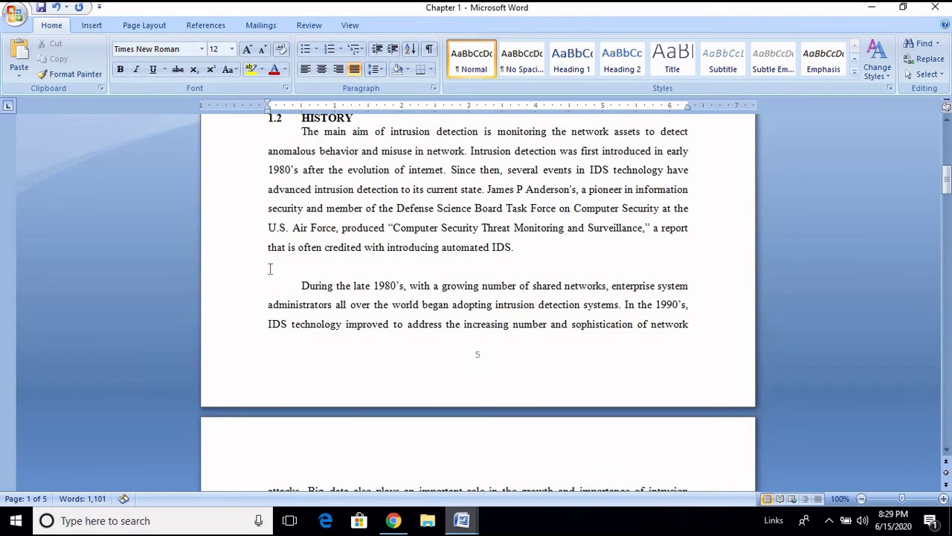
pyautogui.scroll(1, 288, 205)
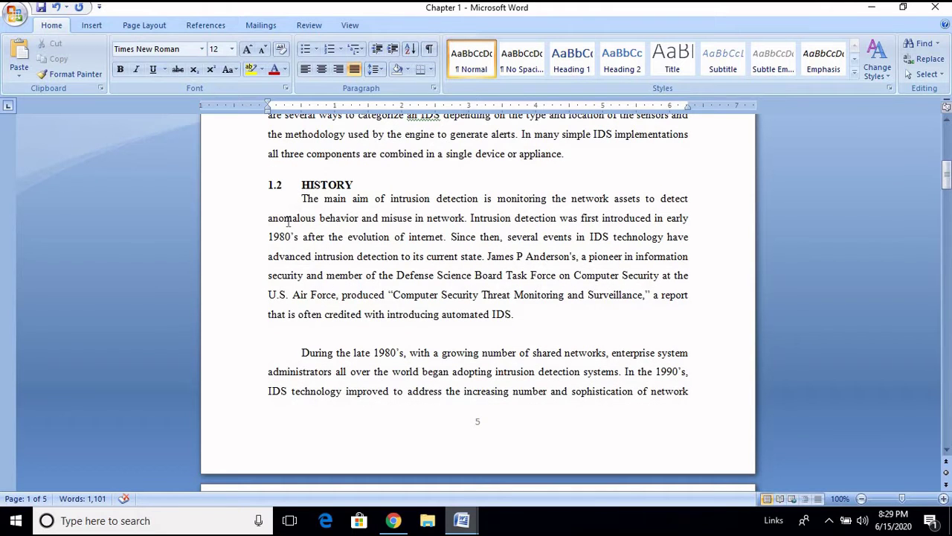
pyautogui.scroll(-20, 313, 305)
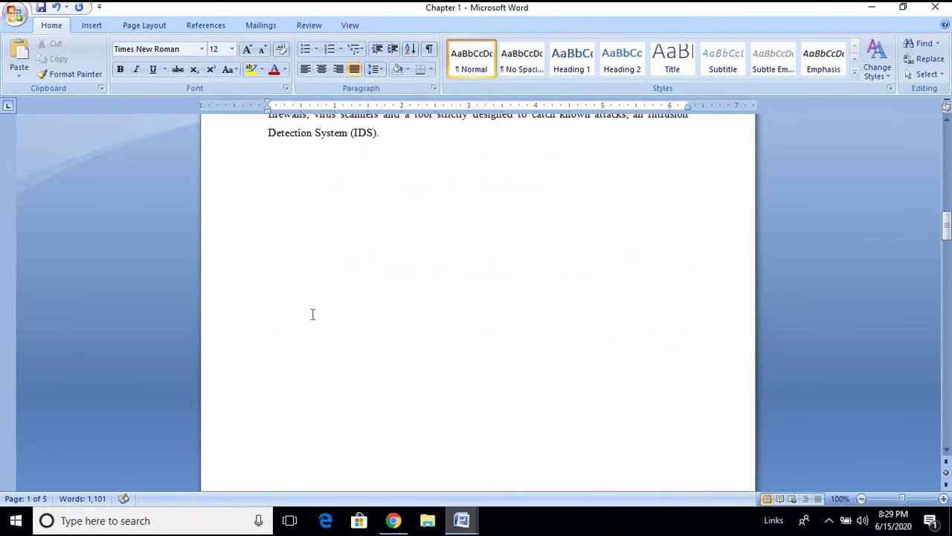
pyautogui.scroll(-8, 312, 314)
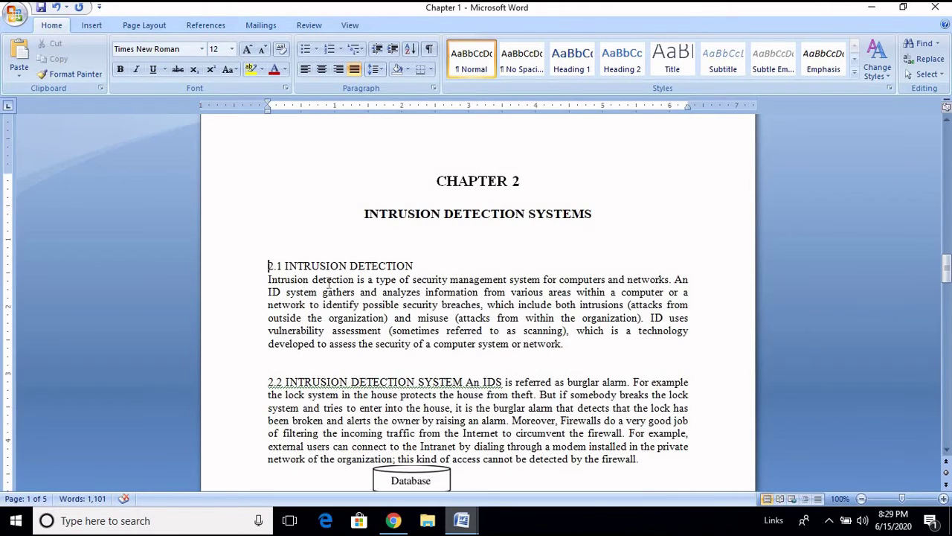
pyautogui.click(468, 185)
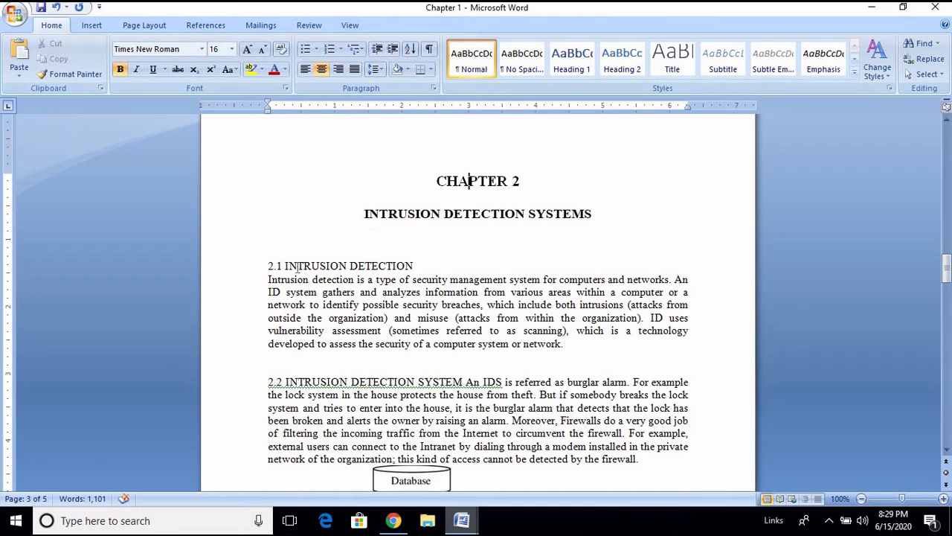
# Make the "2.1 INTRUSION DETECTION" subheading bold and insert a tab between its number and its text.
pyautogui.click(253, 269)
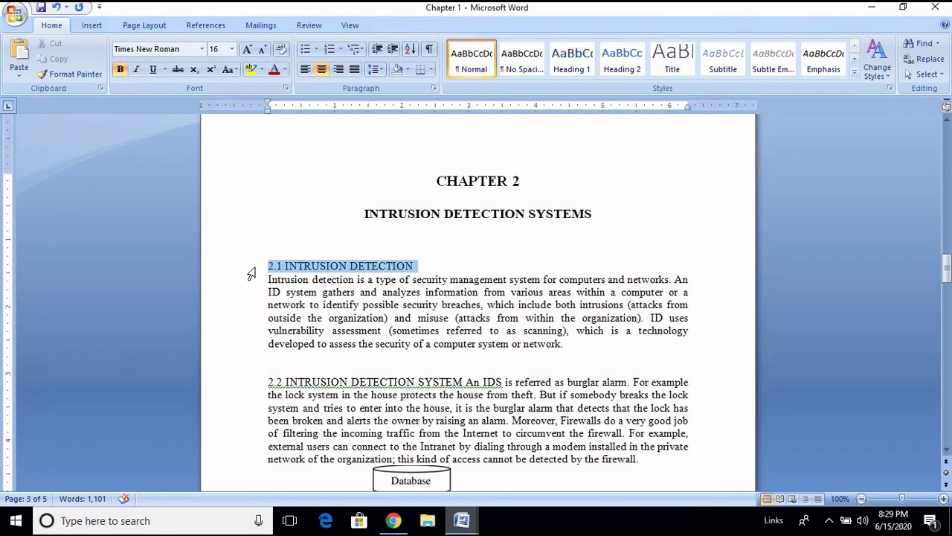
pyautogui.click(119, 70)
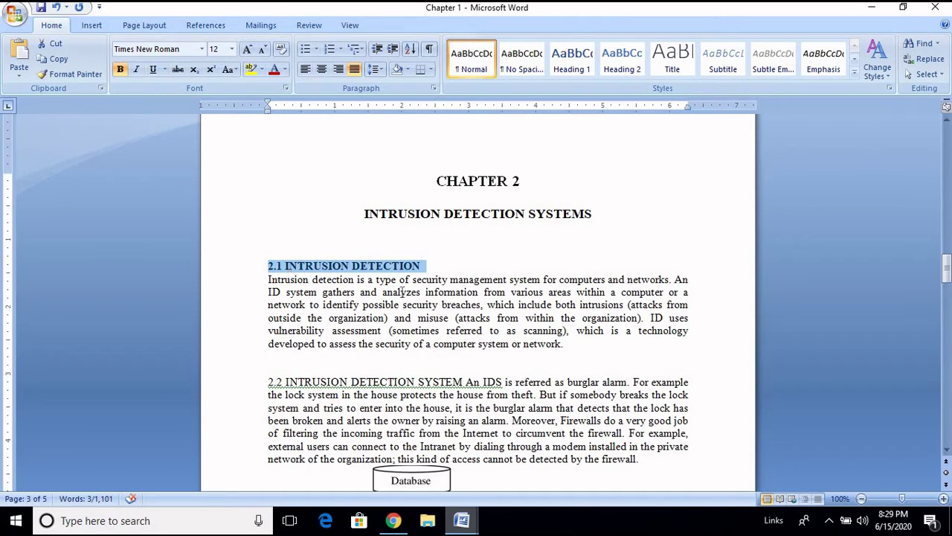
pyautogui.press('Left')
pyautogui.press('Right')
pyautogui.press('Right')
pyautogui.press('Right')
pyautogui.press('Right')
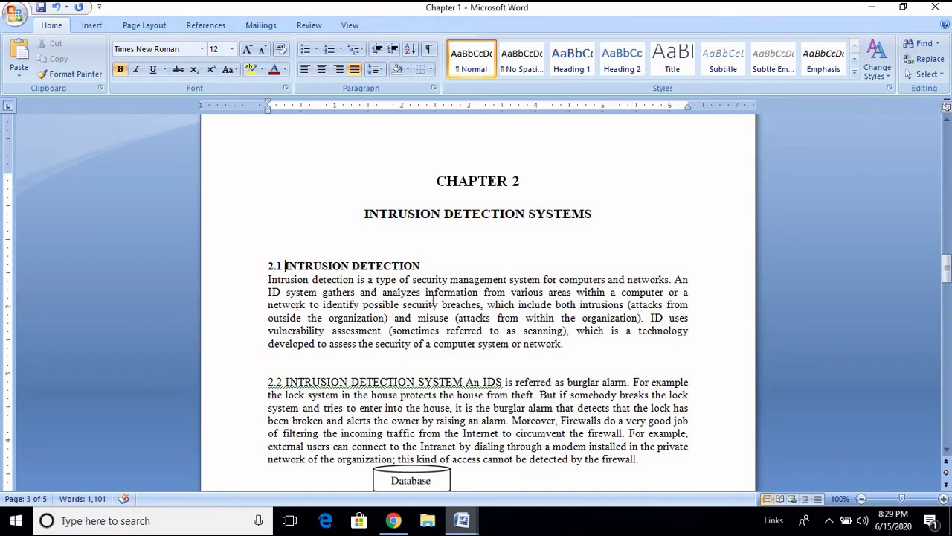
pyautogui.press('Tab')
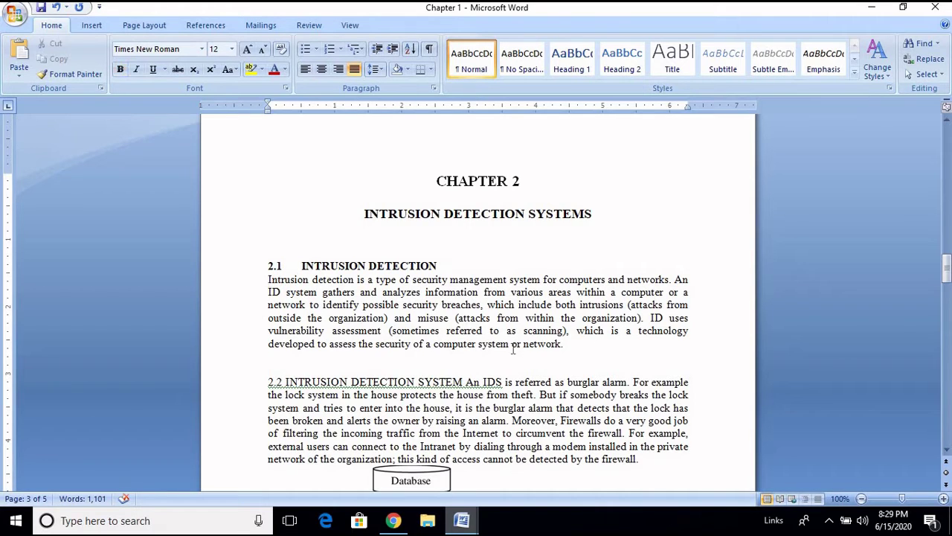
# Indent the first line of the paragraph under 2.1 by 0.5" and open its line spacing options.
pyautogui.press('Tab')
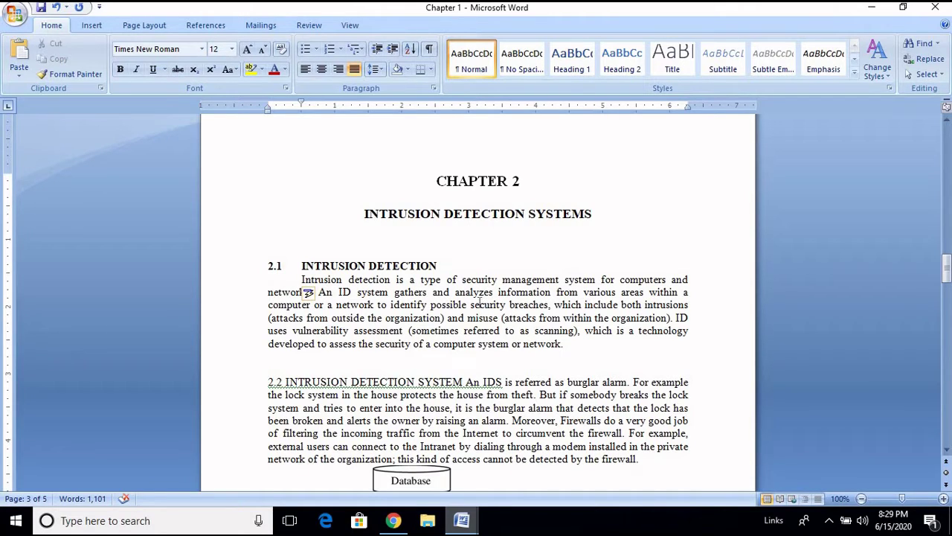
pyautogui.rightClick(482, 305)
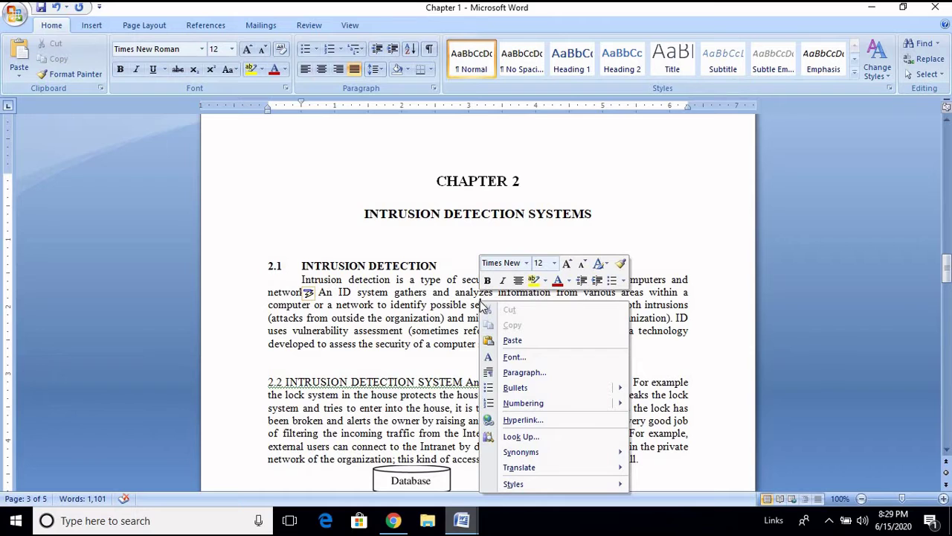
pyautogui.click(507, 378)
pyautogui.click(521, 281)
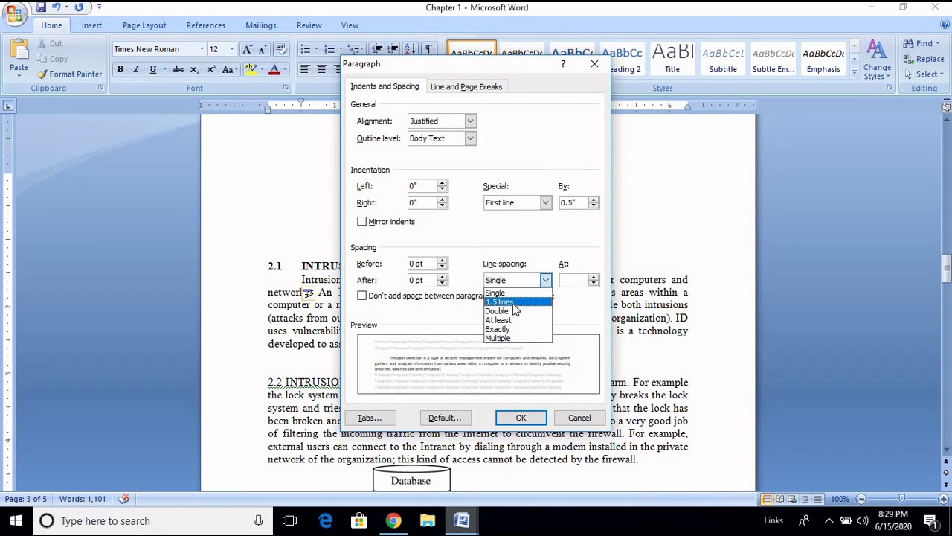
# Set the line spacing of the paragraph under heading 2.1 INTRUSION DETECTION to 1.5 lines.
pyautogui.click(515, 301)
pyautogui.click(520, 417)
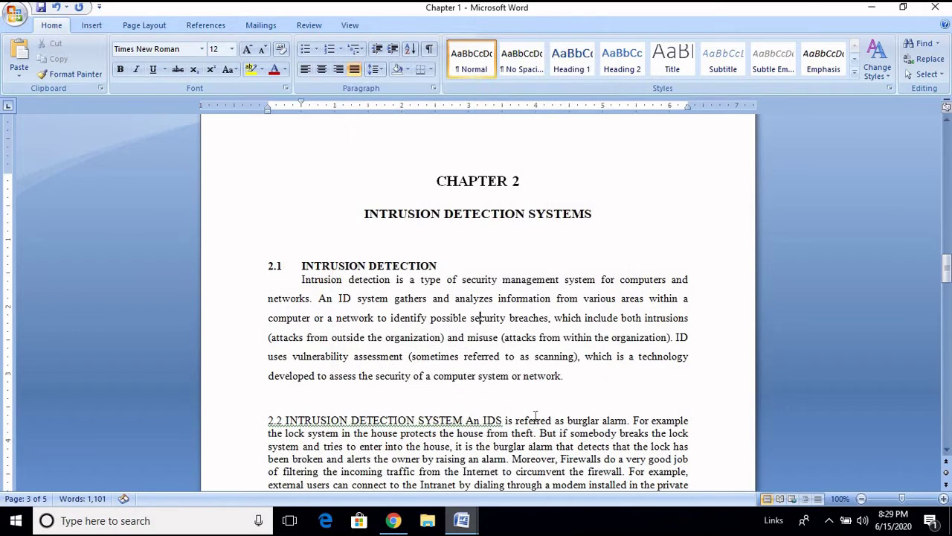
# Split the heading "2.2 INTRUSION DETECTION SYSTEM" from its body text so the paragraph starting "An IDS" begins on a new line.
pyautogui.scroll(-3, 534, 409)
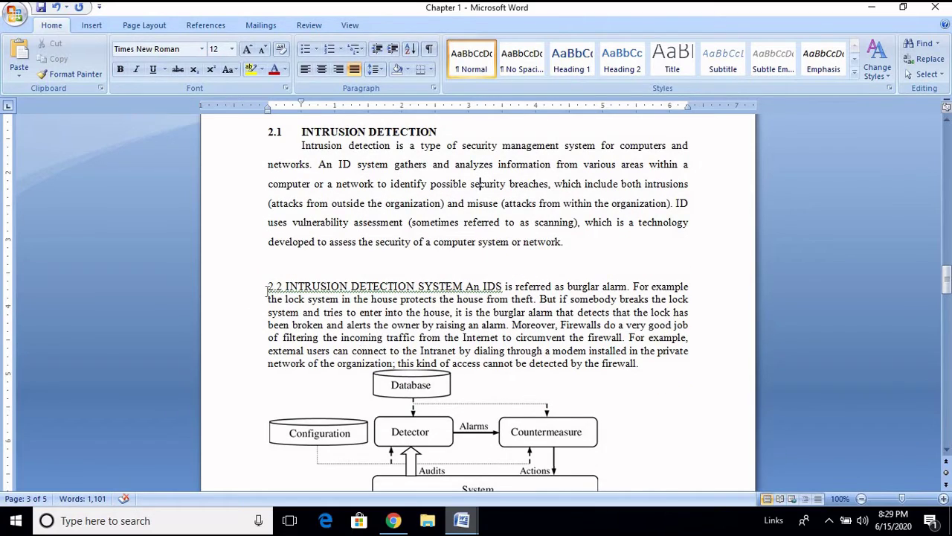
pyautogui.click(467, 287)
pyautogui.press('Return')
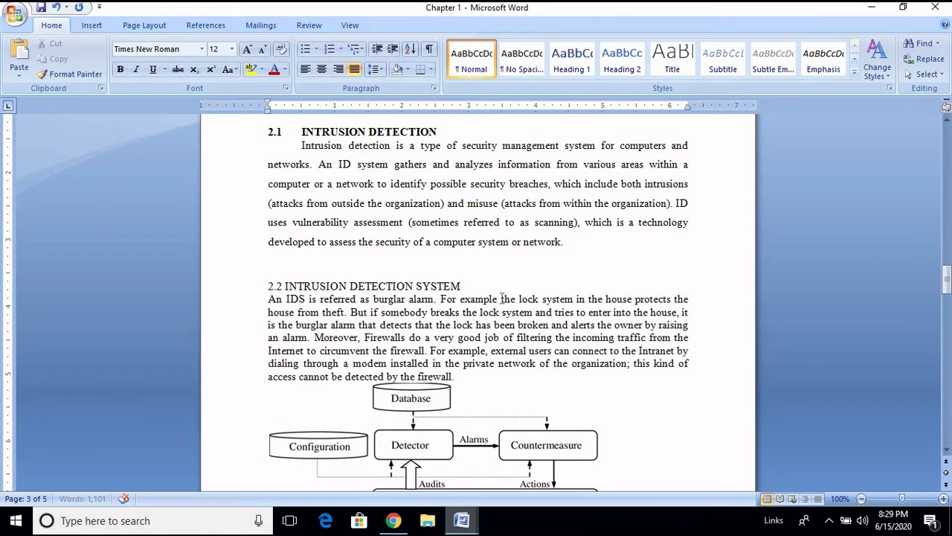
# Make the 2.2 INTRUSION DETECTION SYSTEM heading bold and insert a tab between its number and title.
pyautogui.click(249, 290)
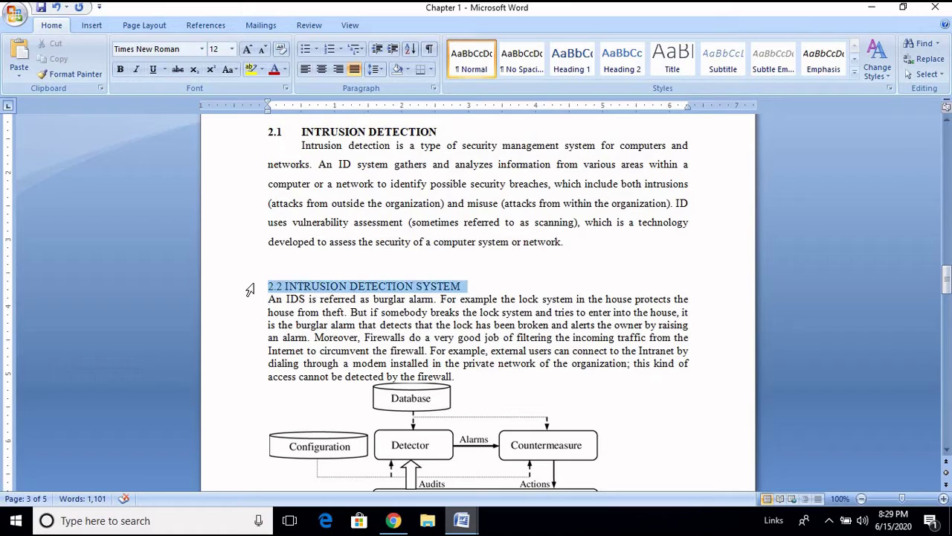
pyautogui.click(119, 69)
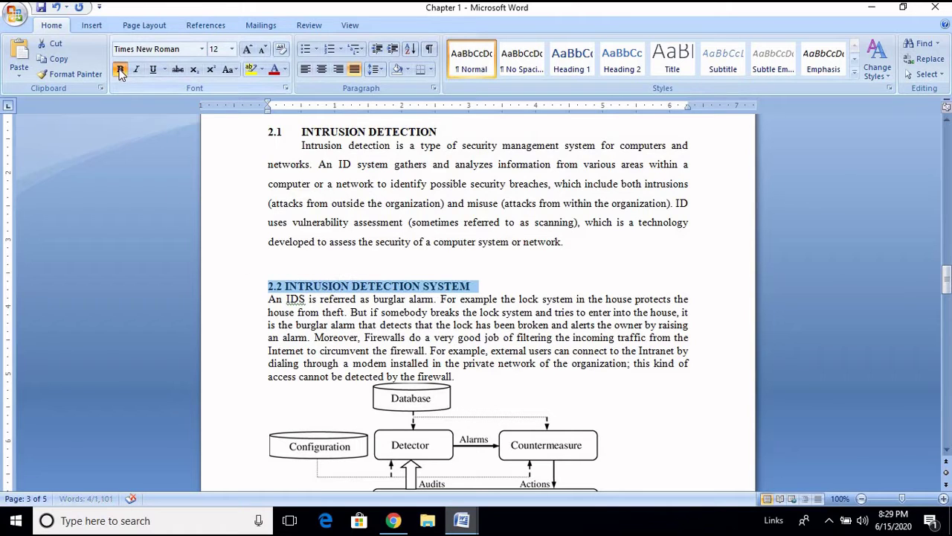
pyautogui.click(230, 72)
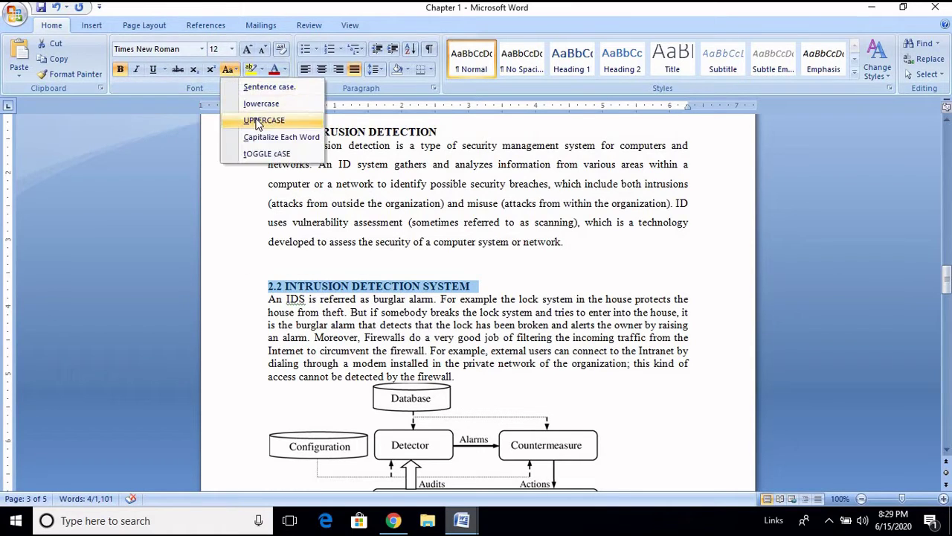
pyautogui.click(164, 157)
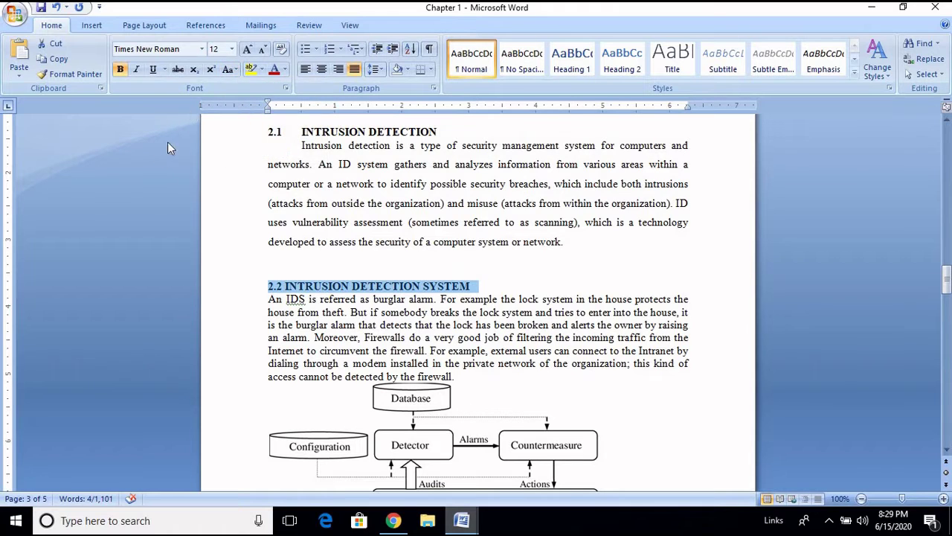
pyautogui.click(287, 288)
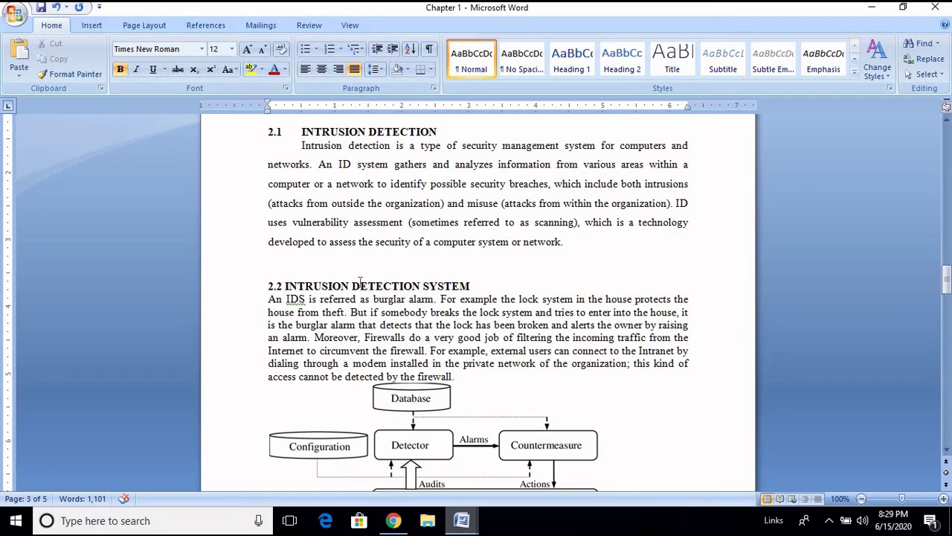
pyautogui.press('Tab')
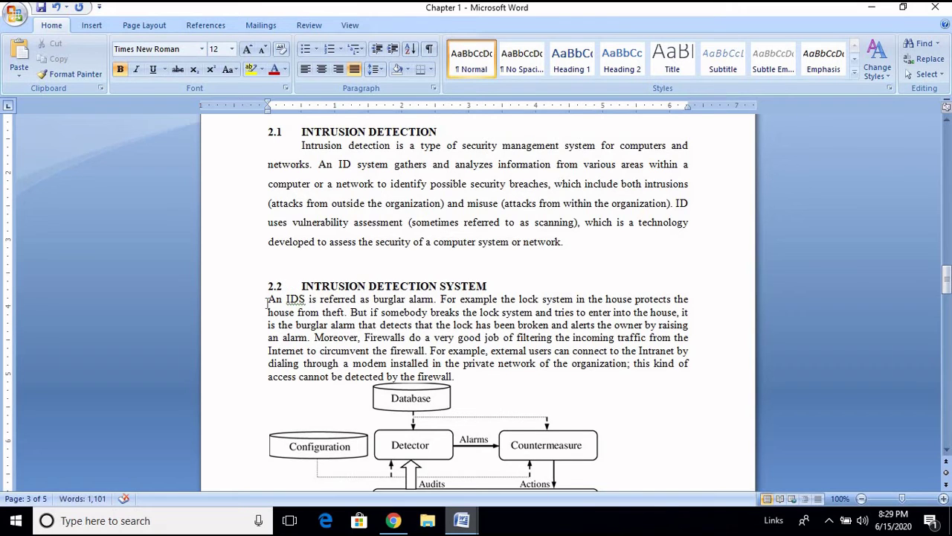
# Give the paragraph under heading 2.2 a 0.5" first-line indent and set its line spacing to 1.5 lines.
pyautogui.click(267, 299)
pyautogui.press('Tab')
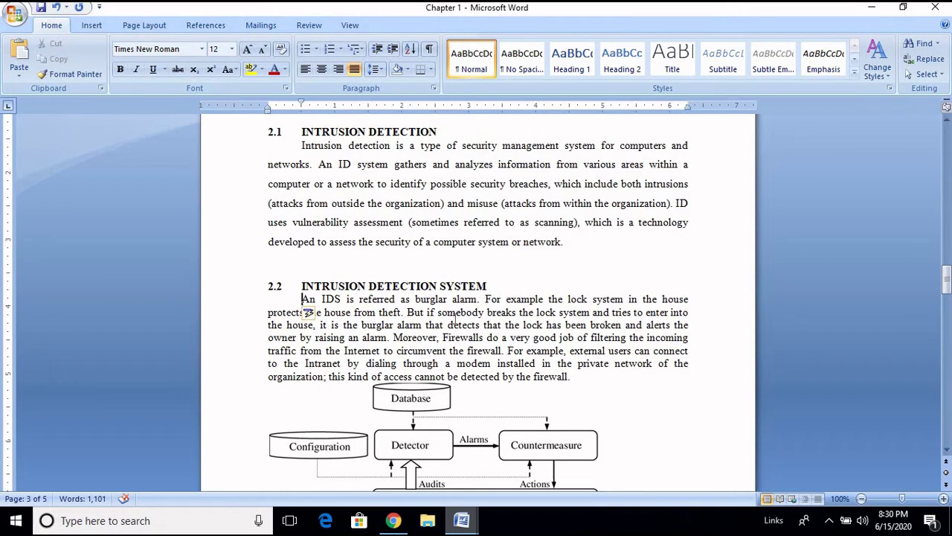
pyautogui.rightClick(456, 324)
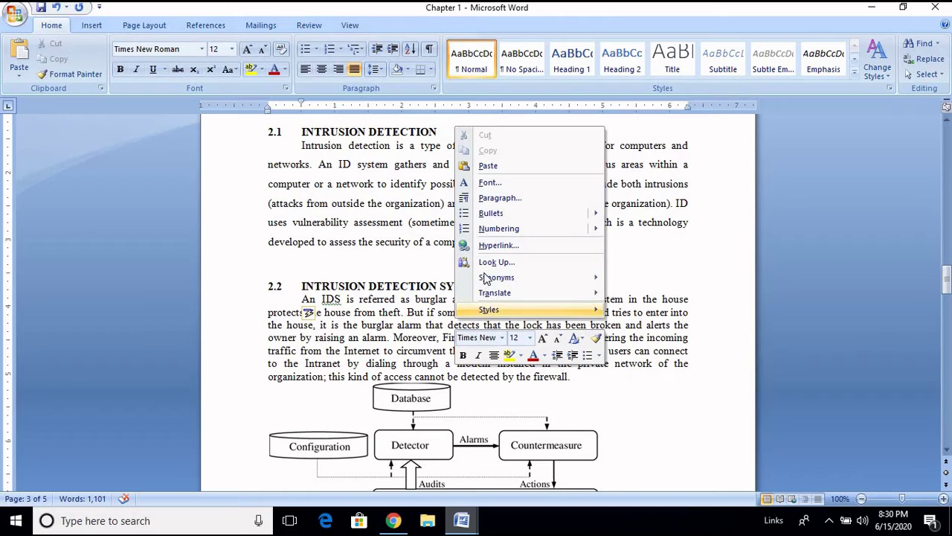
pyautogui.click(500, 198)
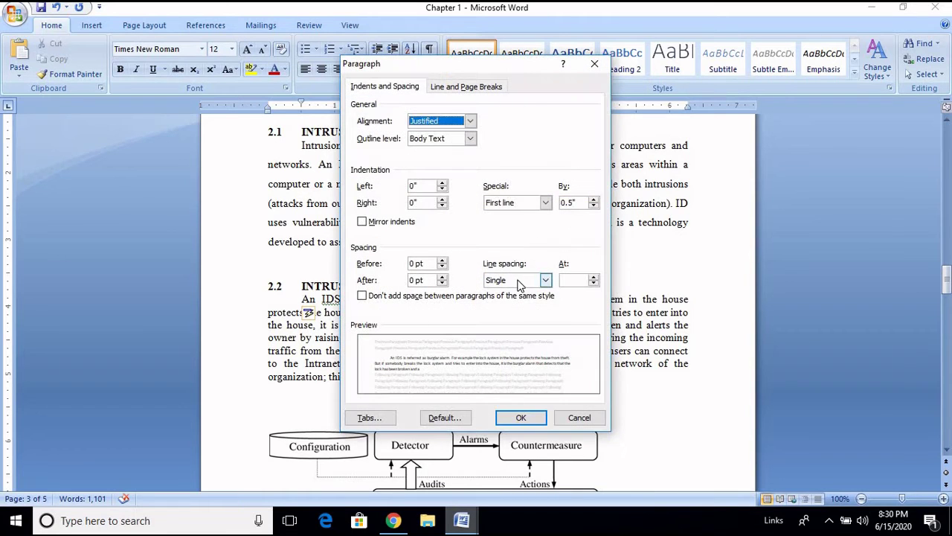
pyautogui.click(546, 280)
pyautogui.click(519, 302)
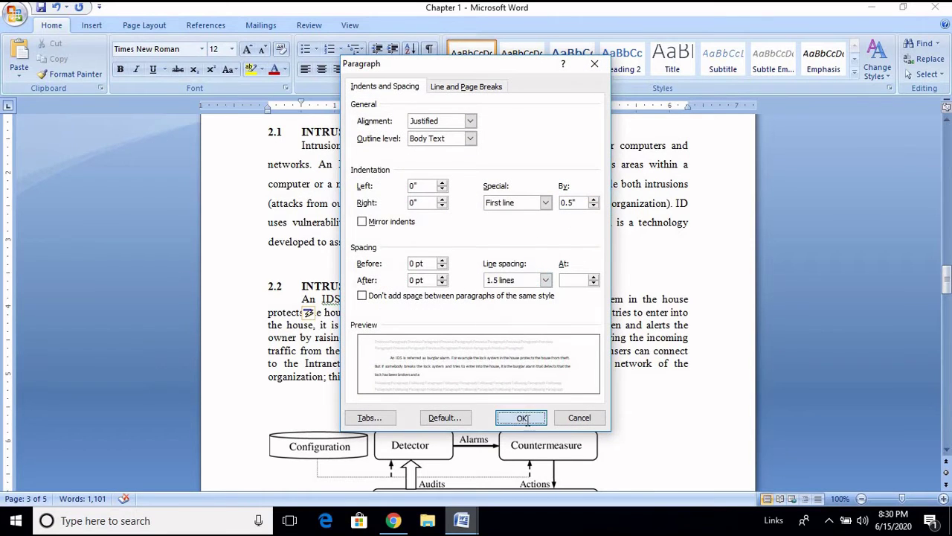
pyautogui.click(520, 417)
# Insert a blank line between the intrusion detection diagram and the section 2.3 Host based IDS text.
pyautogui.scroll(-3, 539, 381)
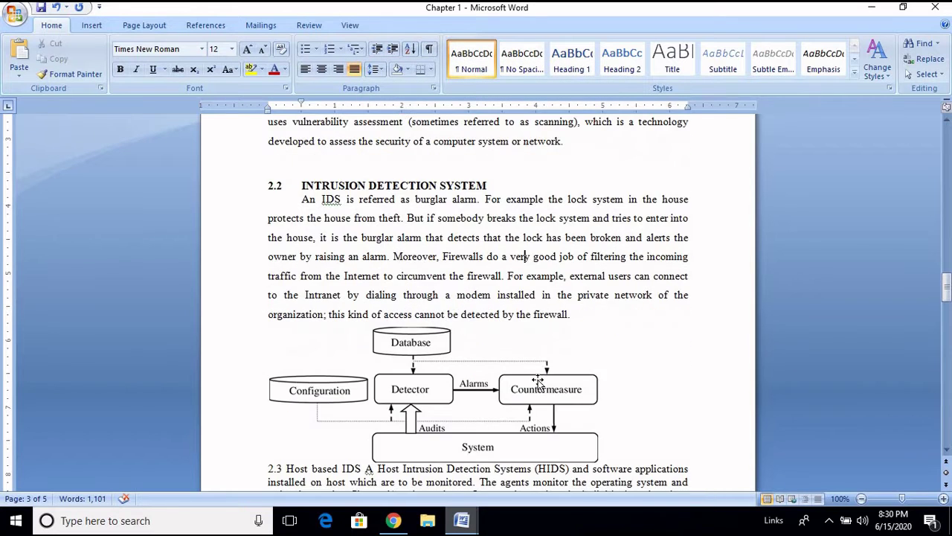
pyautogui.scroll(-6, 531, 396)
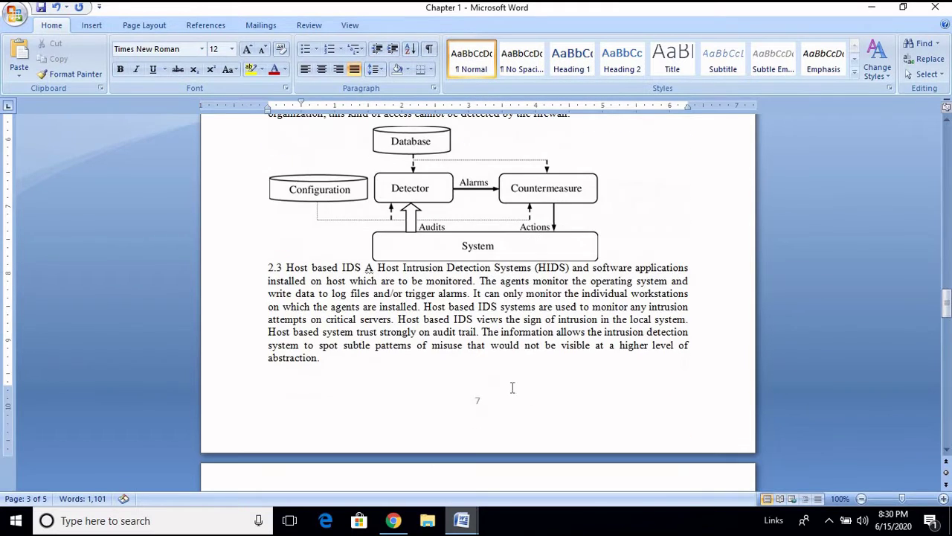
pyautogui.click(269, 268)
pyautogui.press('Return')
pyautogui.scroll(6, 416, 305)
pyautogui.scroll(-6, 404, 301)
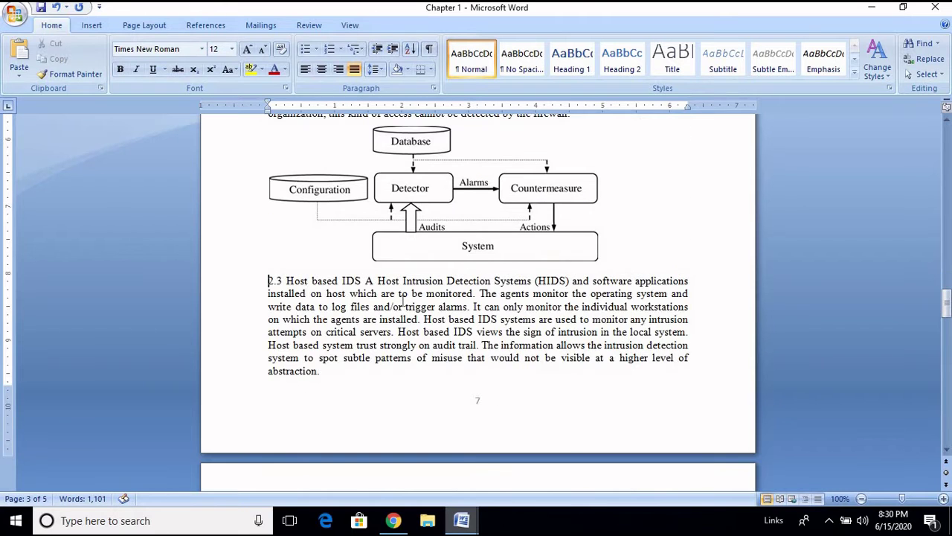
# Split the heading "2.3 Host based IDS" from its body text so the paragraph starting "A Host Intrusion" begins on a new line.
pyautogui.scroll(-10, 496, 319)
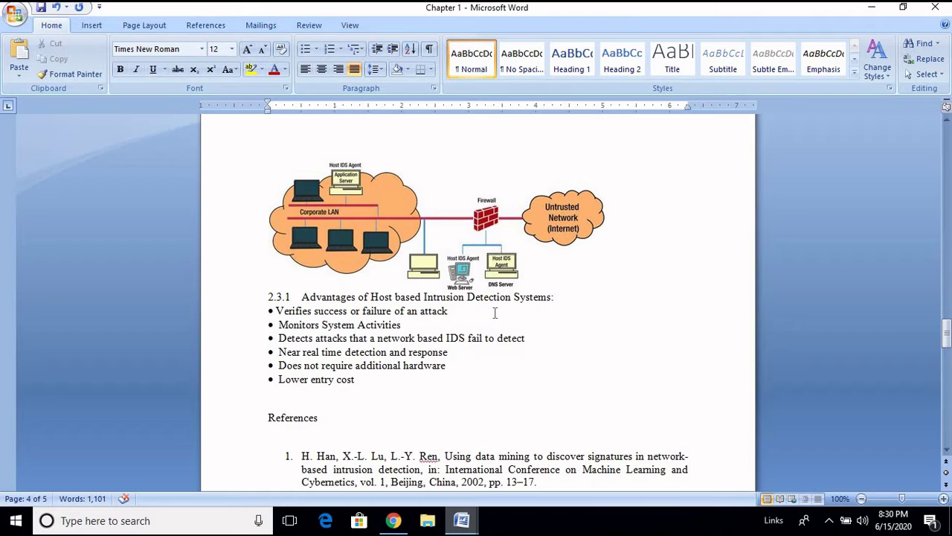
pyautogui.scroll(9, 401, 291)
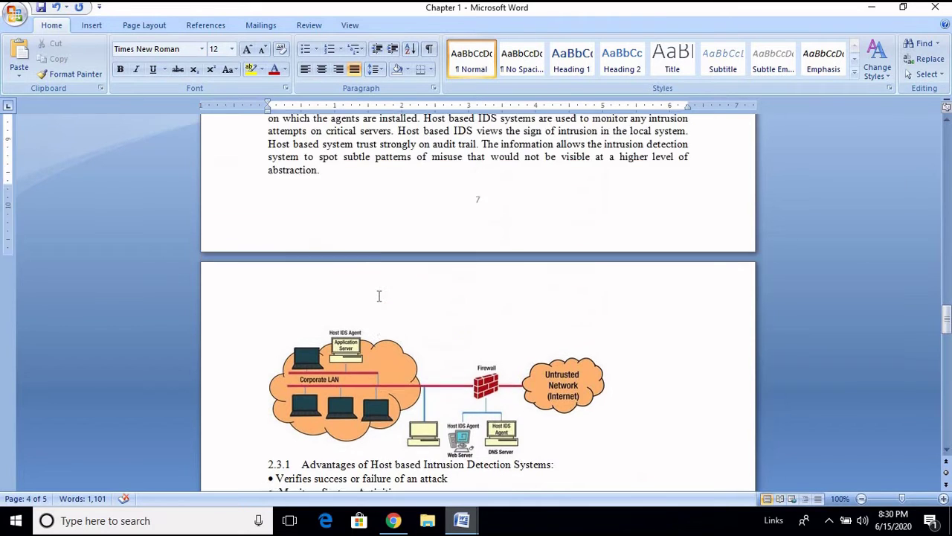
pyautogui.scroll(7, 390, 259)
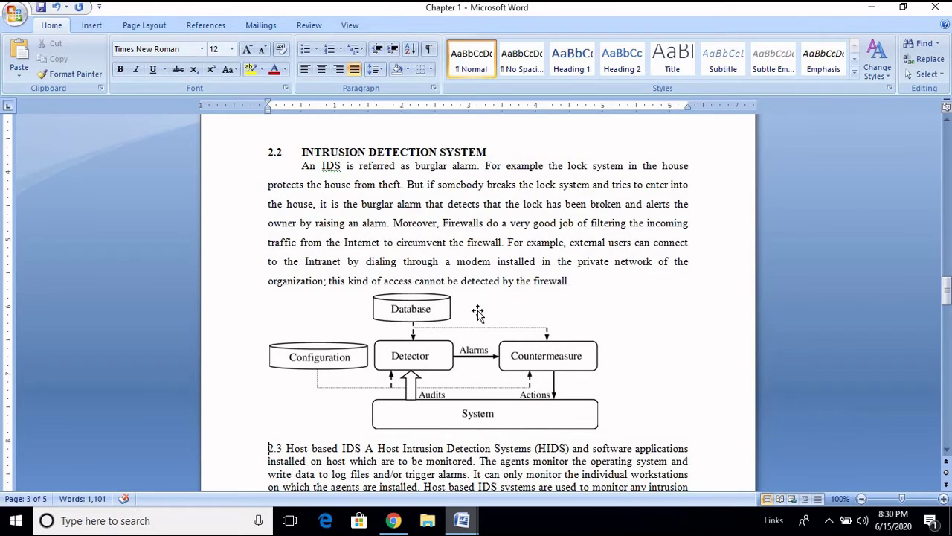
pyautogui.scroll(-7, 476, 320)
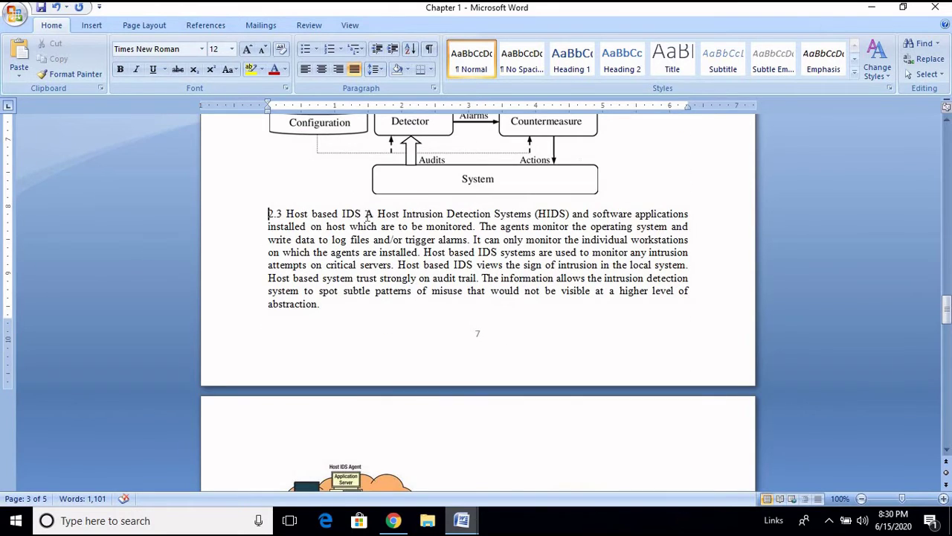
pyautogui.click(365, 214)
pyautogui.press('Return')
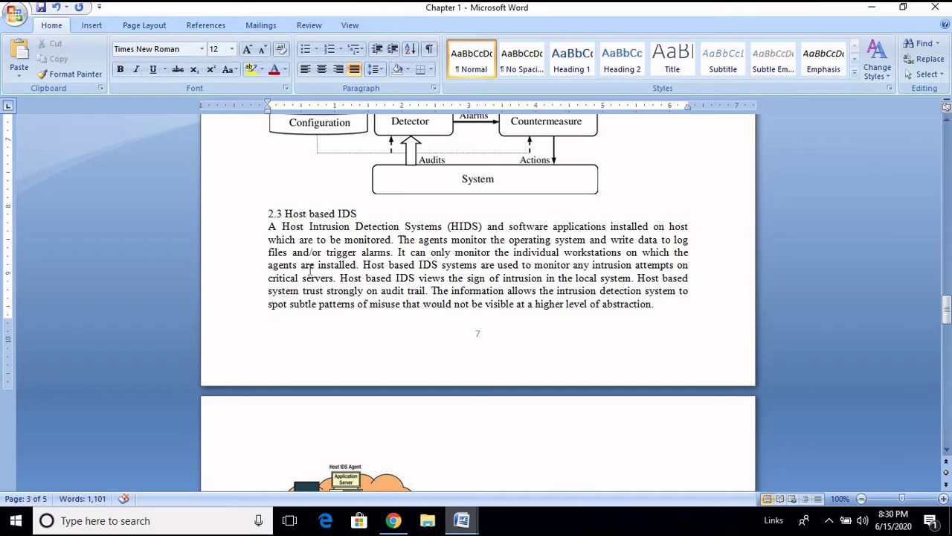
# Format the 2.3 Host based IDS heading as bold uppercase with a tab between its number and title.
pyautogui.click(238, 215)
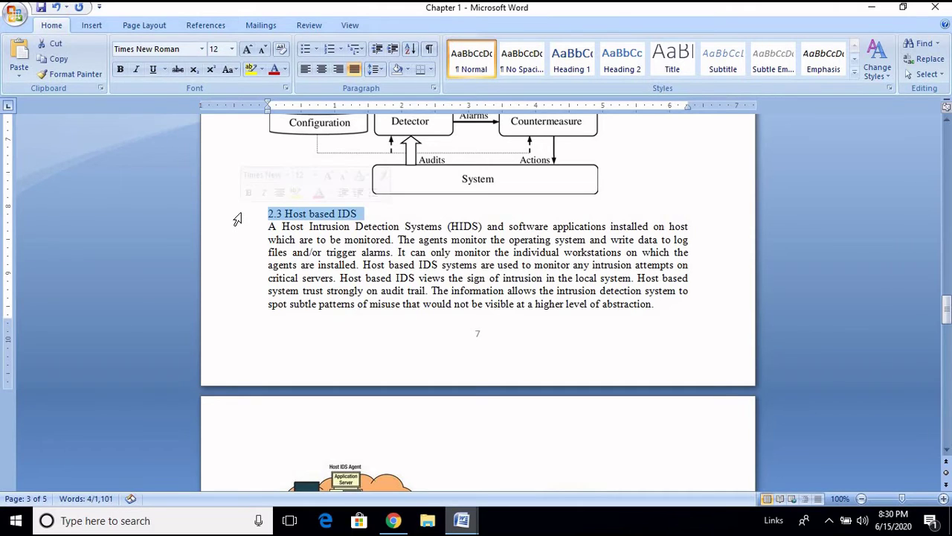
pyautogui.click(229, 69)
pyautogui.click(266, 122)
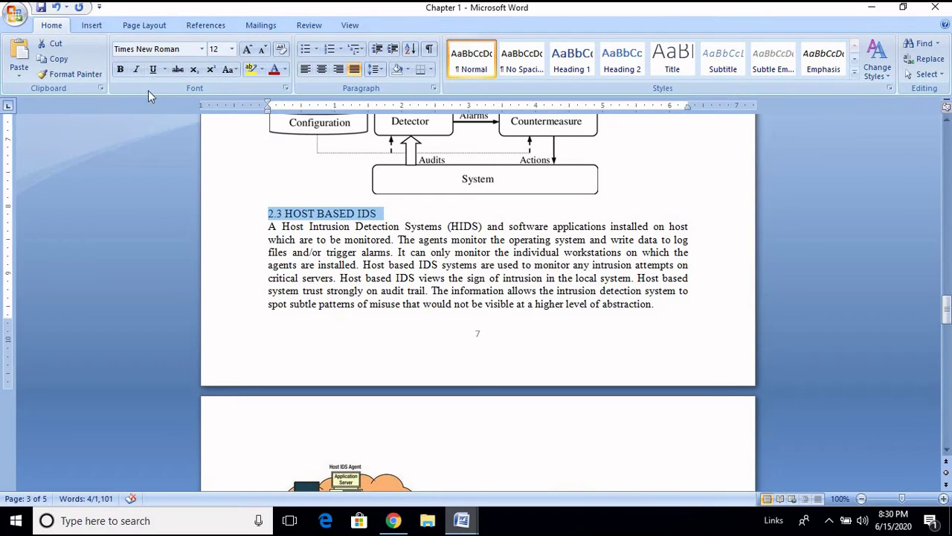
pyautogui.click(120, 70)
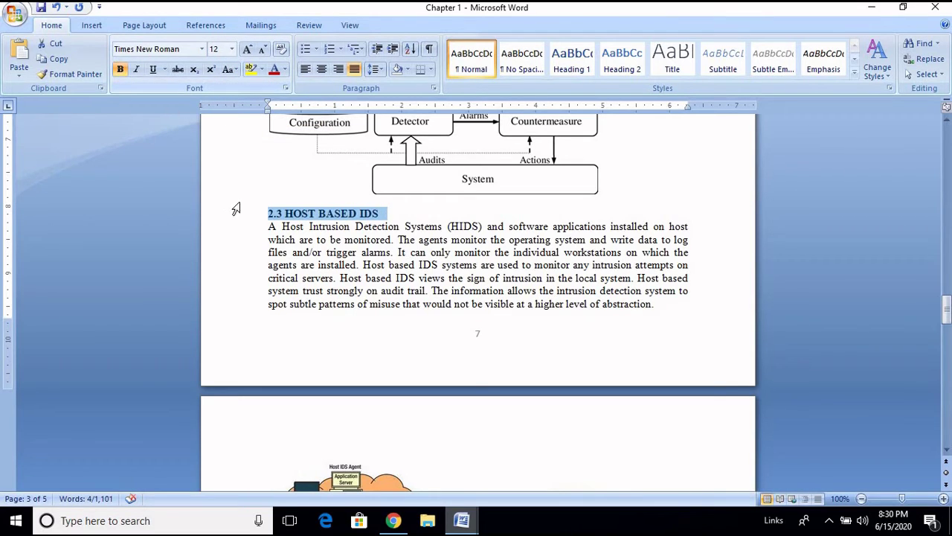
pyautogui.click(285, 214)
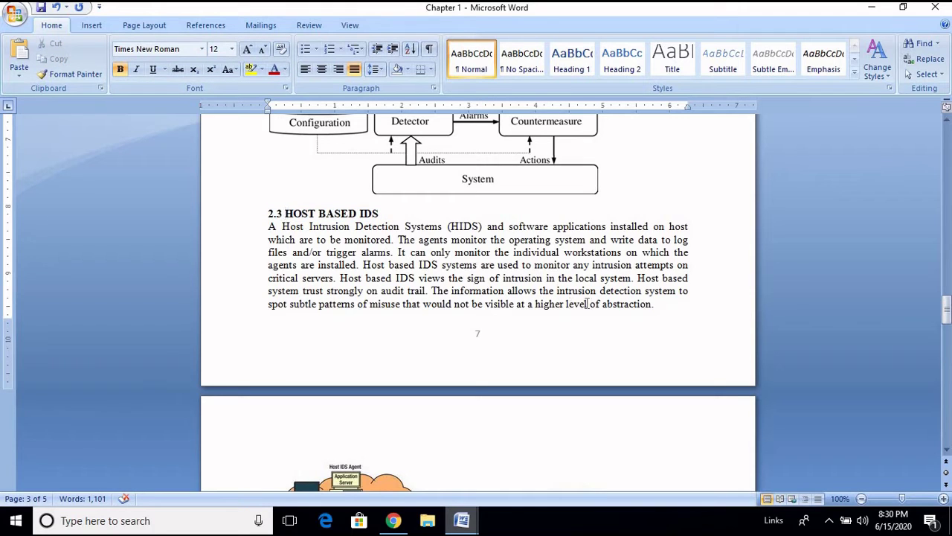
pyautogui.press('Tab')
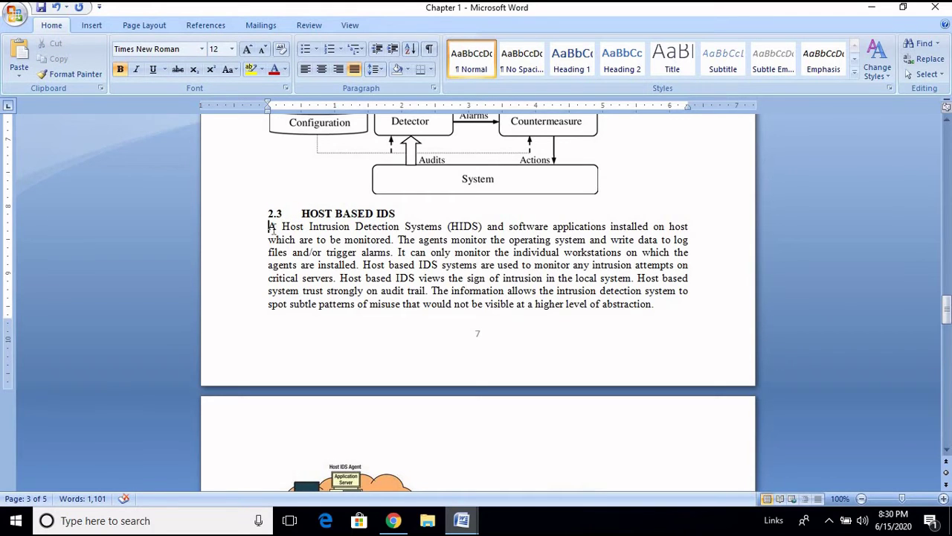
# Give the paragraph under heading 2.3 a 0.5" first-line indent and set its line spacing to 1.5 lines.
pyautogui.click(270, 227)
pyautogui.press('Tab')
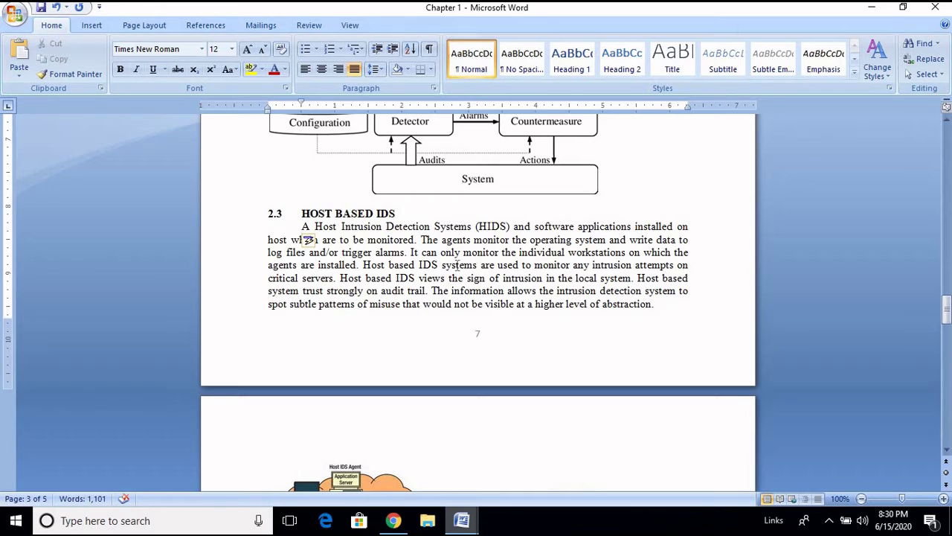
pyautogui.rightClick(456, 258)
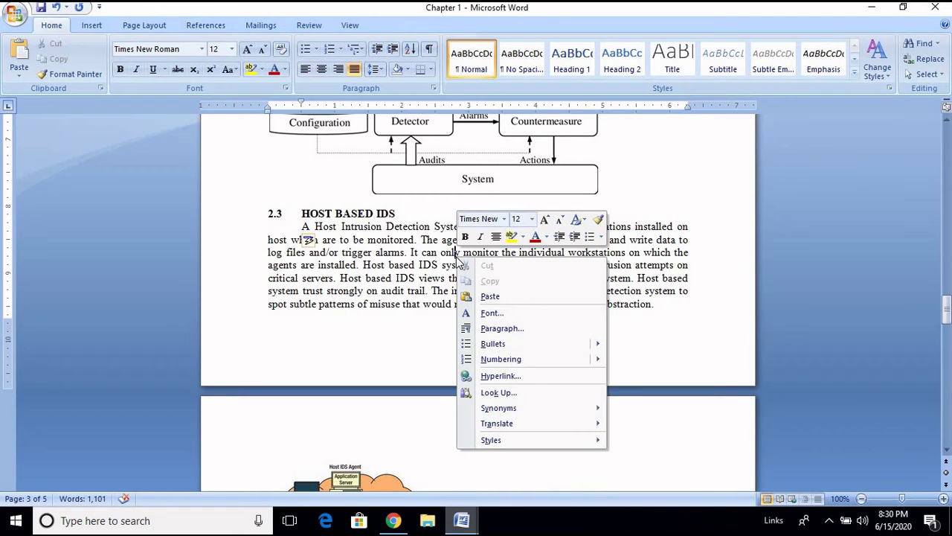
pyautogui.click(501, 329)
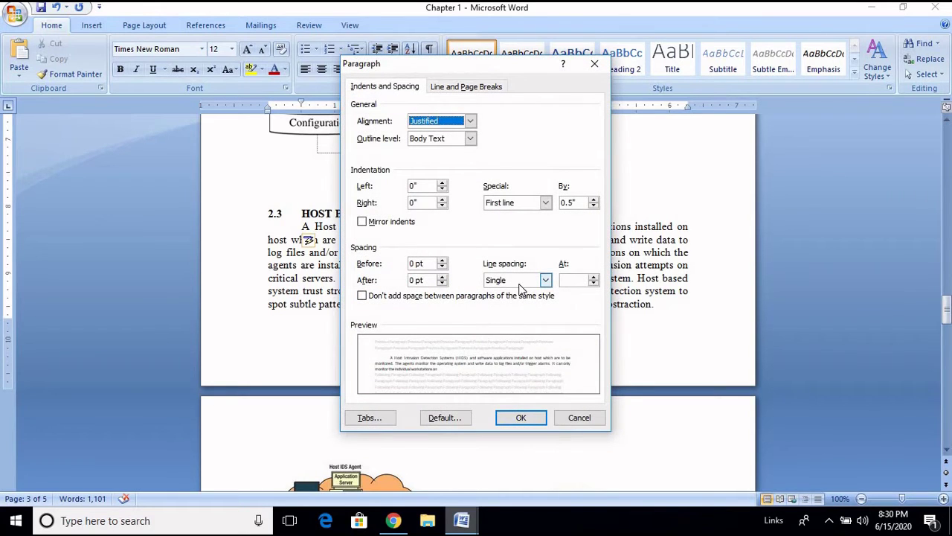
pyautogui.click(545, 280)
pyautogui.click(515, 303)
pyautogui.click(518, 416)
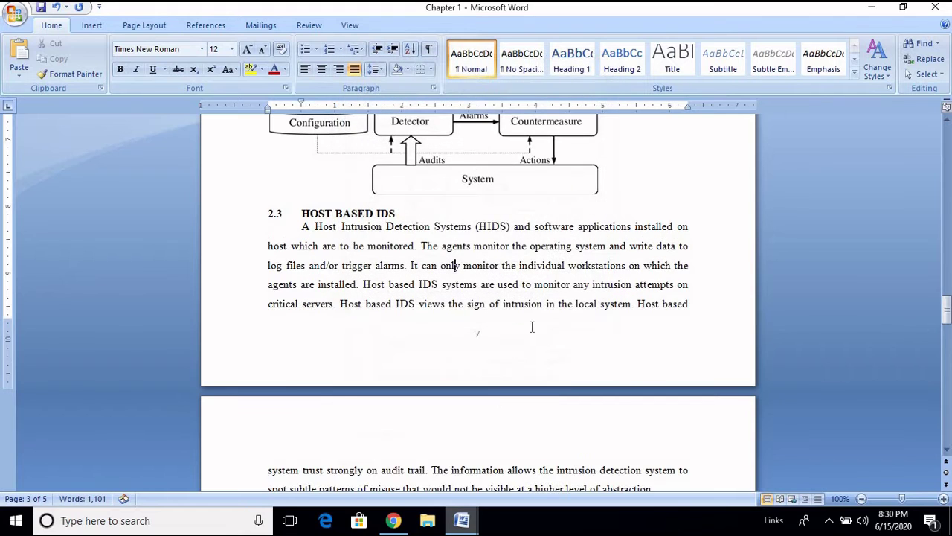
# Examine the layout of section 2.3 across the page break, including the network figure and the 2.3.1 advantages list.
pyautogui.scroll(-6, 520, 310)
pyautogui.scroll(6, 508, 329)
pyautogui.scroll(-8, 314, 302)
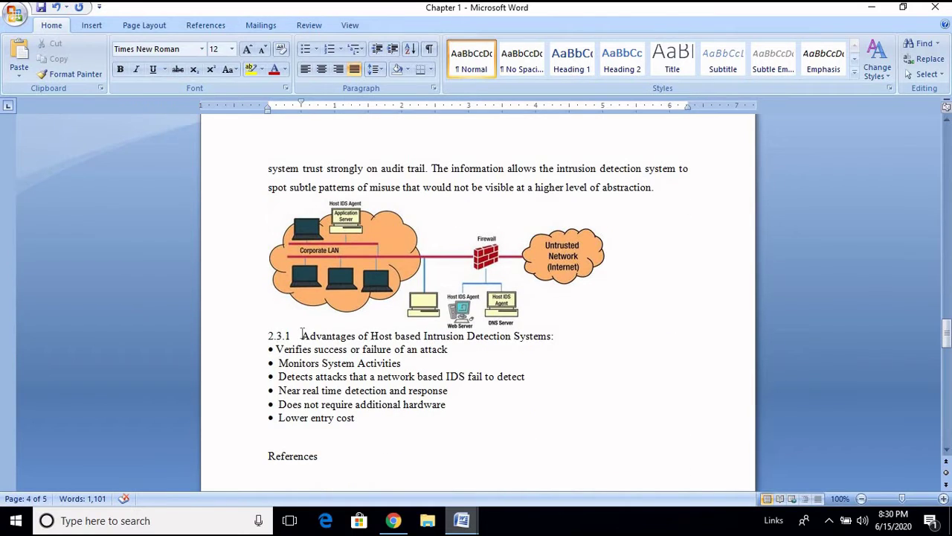
pyautogui.moveTo(323, 335); pyautogui.dragTo(552, 337)
pyautogui.click(583, 368)
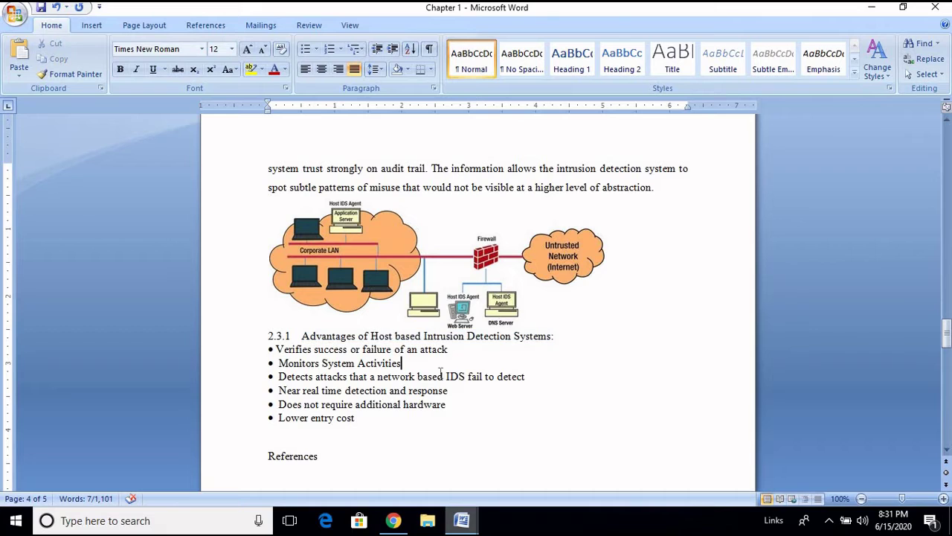
pyautogui.scroll(6, 406, 356)
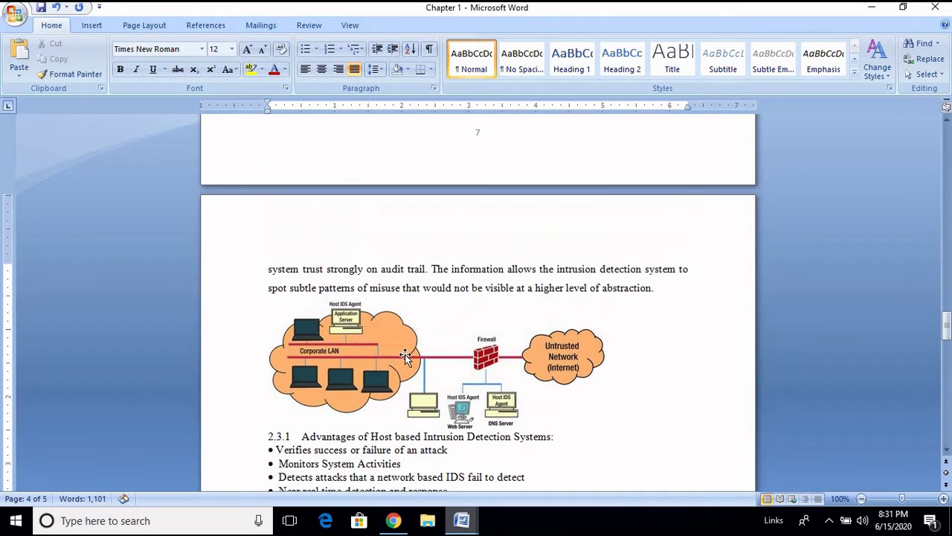
pyautogui.scroll(-3, 404, 360)
pyautogui.scroll(3, 343, 438)
pyautogui.scroll(4, 316, 349)
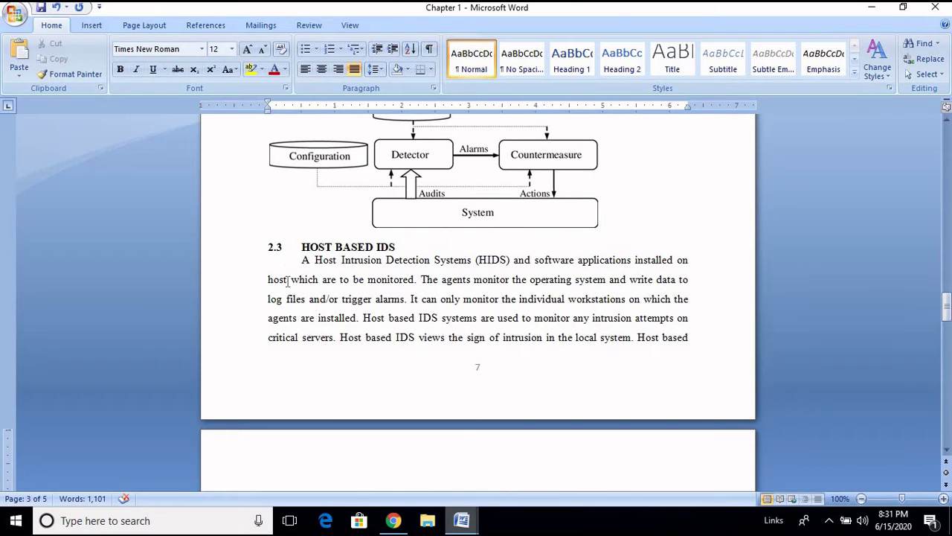
pyautogui.scroll(-3, 288, 286)
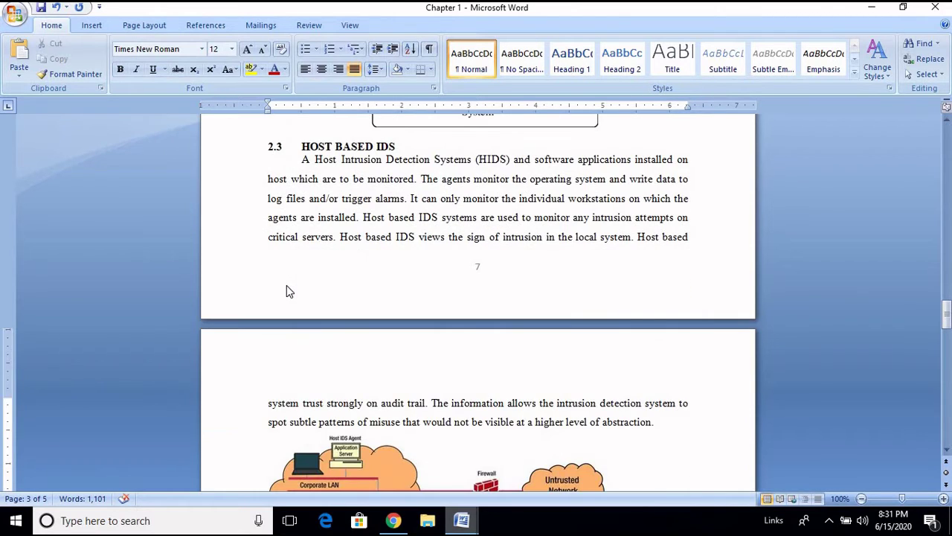
# Make the 2.3.1 Advantages of Host based Intrusion Detection Systems subheading bold.
pyautogui.scroll(-6, 287, 297)
pyautogui.scroll(-2, 275, 357)
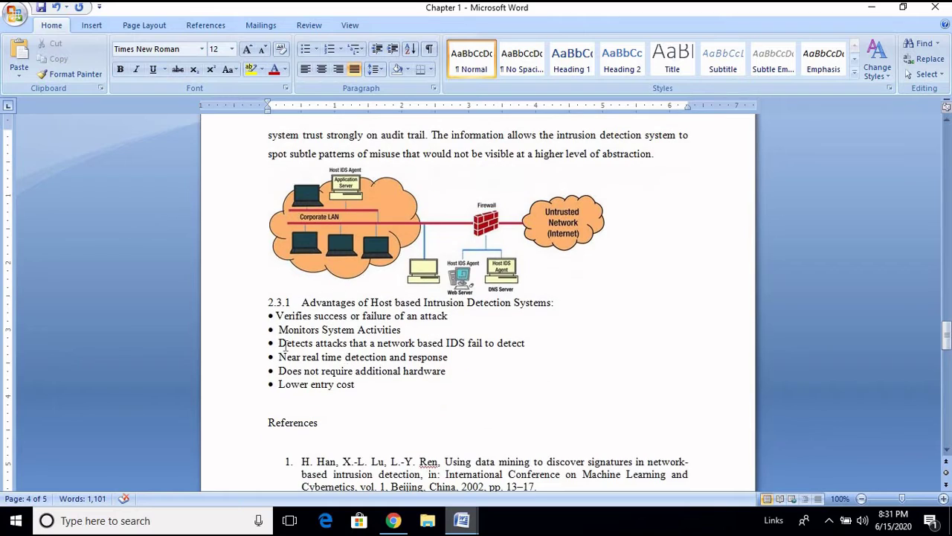
pyautogui.click(251, 305)
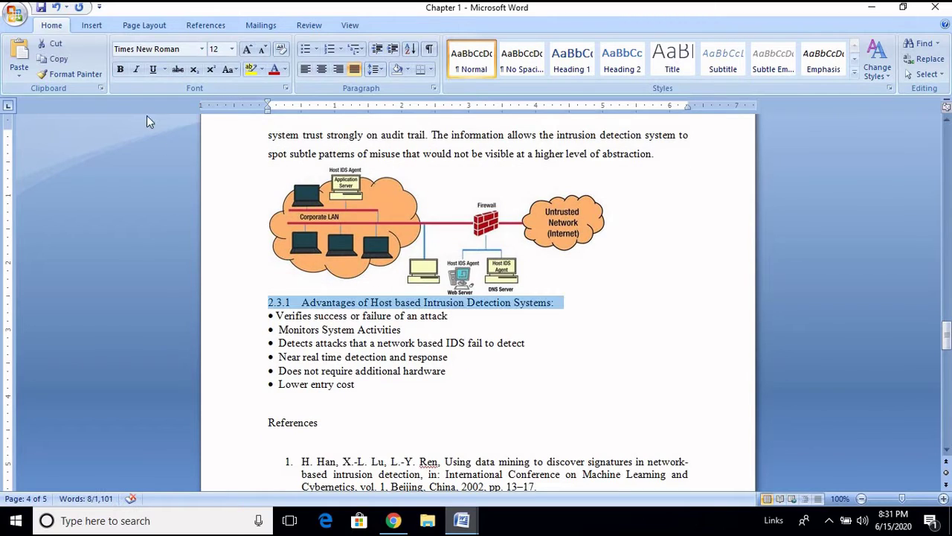
pyautogui.click(120, 70)
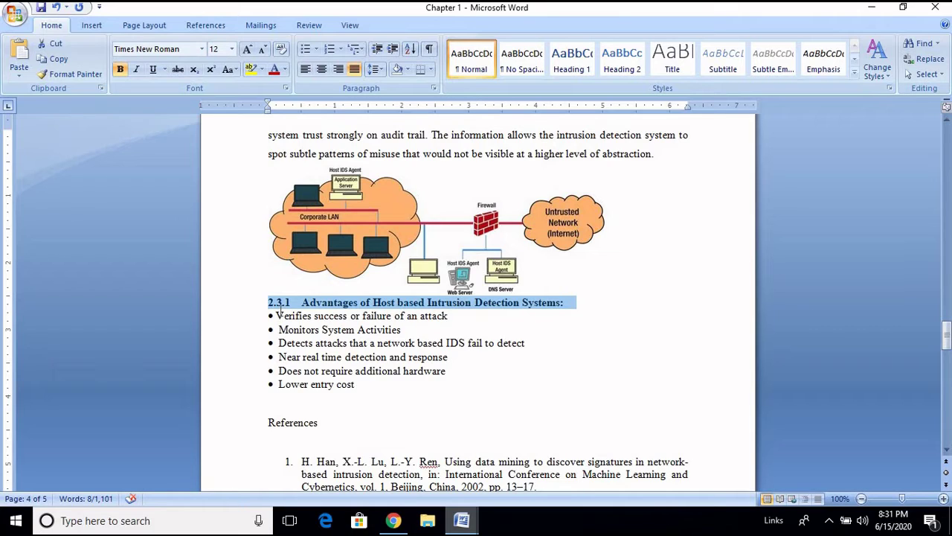
pyautogui.click(323, 304)
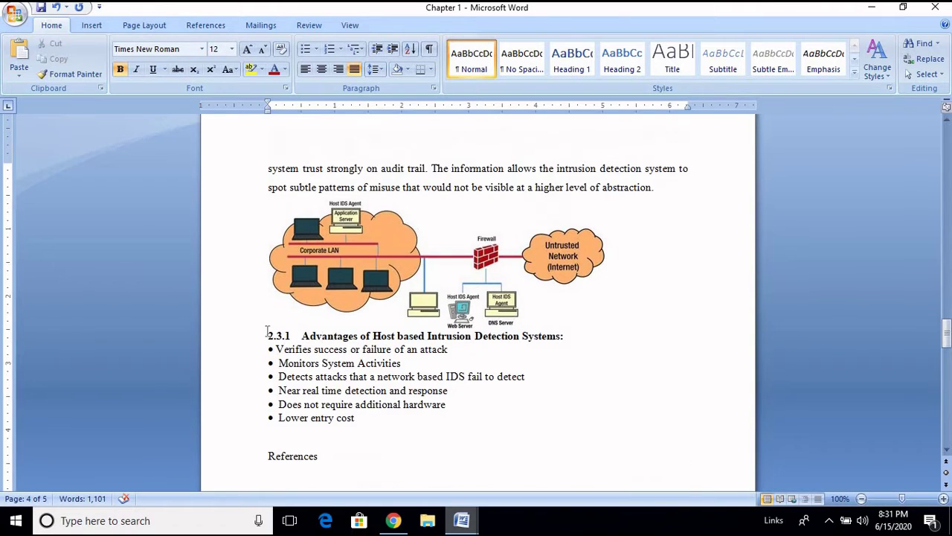
# Compare the 2.3.1 subheading's numbering and style with the 2.2 and 2.3 section headings.
pyautogui.scroll(6, 268, 331)
pyautogui.scroll(3, 264, 339)
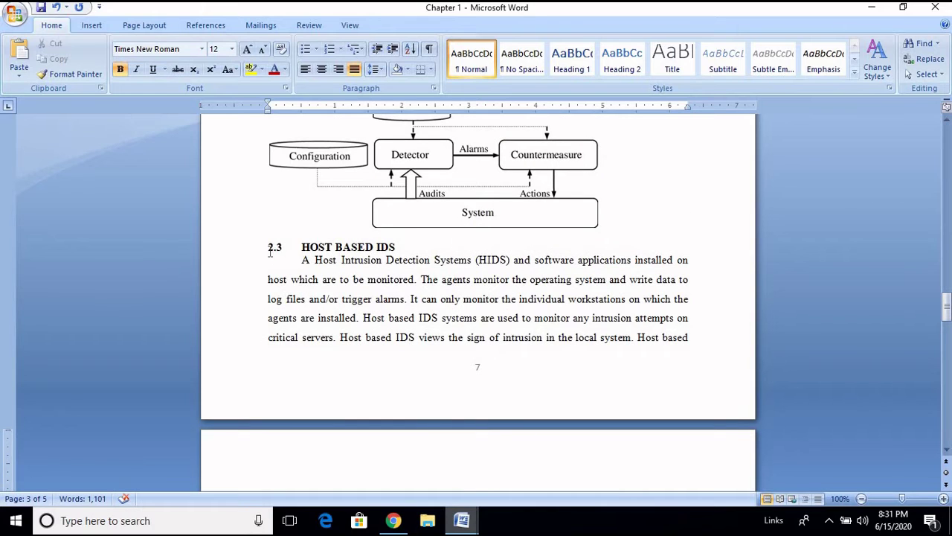
pyautogui.scroll(3, 275, 218)
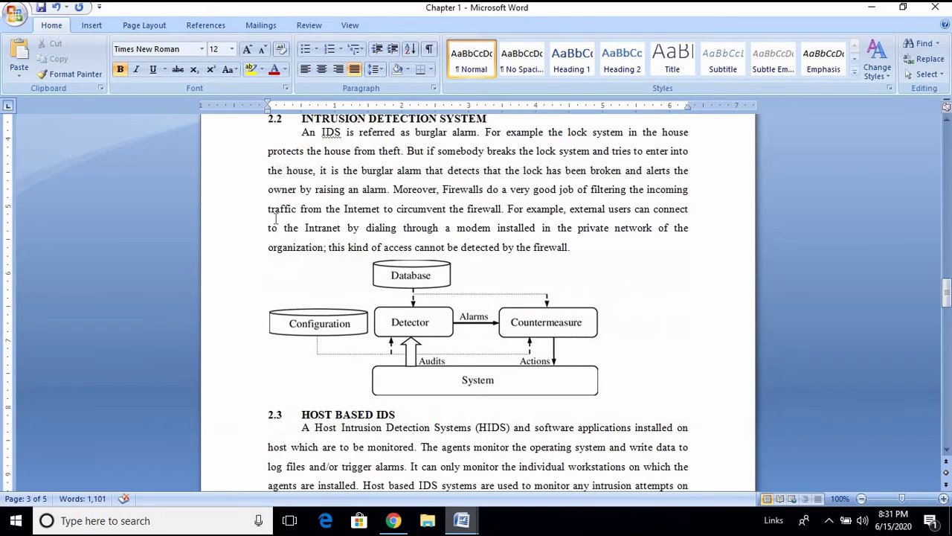
pyautogui.click(265, 130)
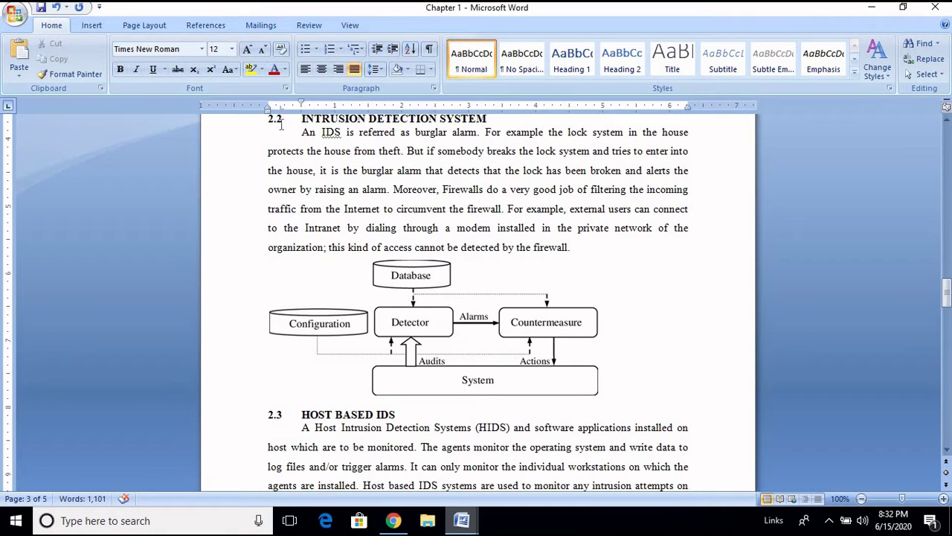
pyautogui.scroll(2, 302, 186)
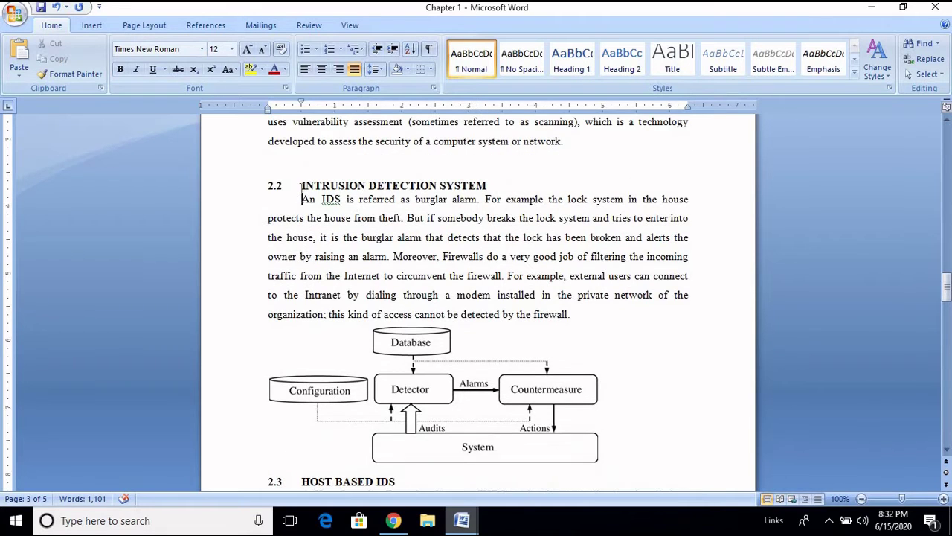
pyautogui.scroll(-15, 277, 289)
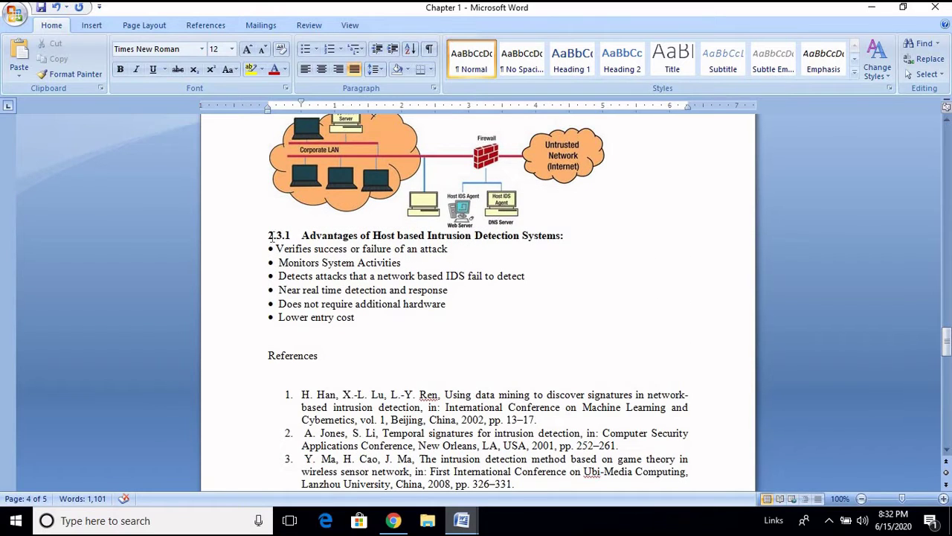
pyautogui.click(282, 235)
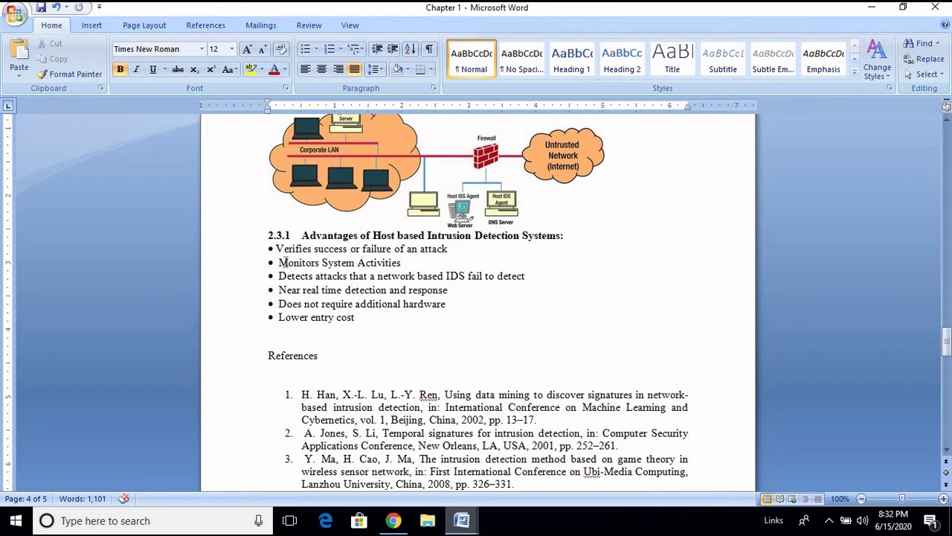
# Apply square bullets to the six advantages listed under subheading 2.3.1.
pyautogui.click(275, 249)
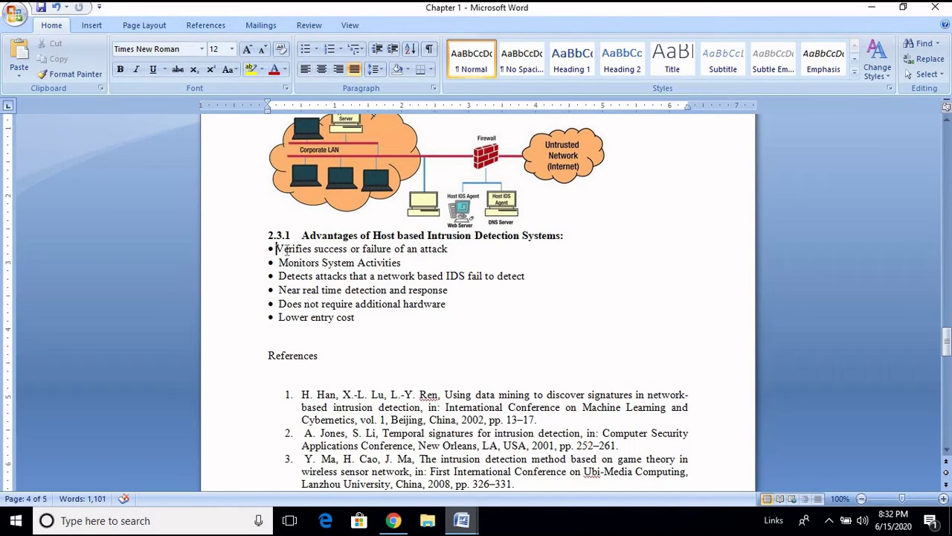
pyautogui.moveTo(275, 248); pyautogui.dragTo(364, 305)
pyautogui.moveTo(375, 326); pyautogui.dragTo(376, 334)
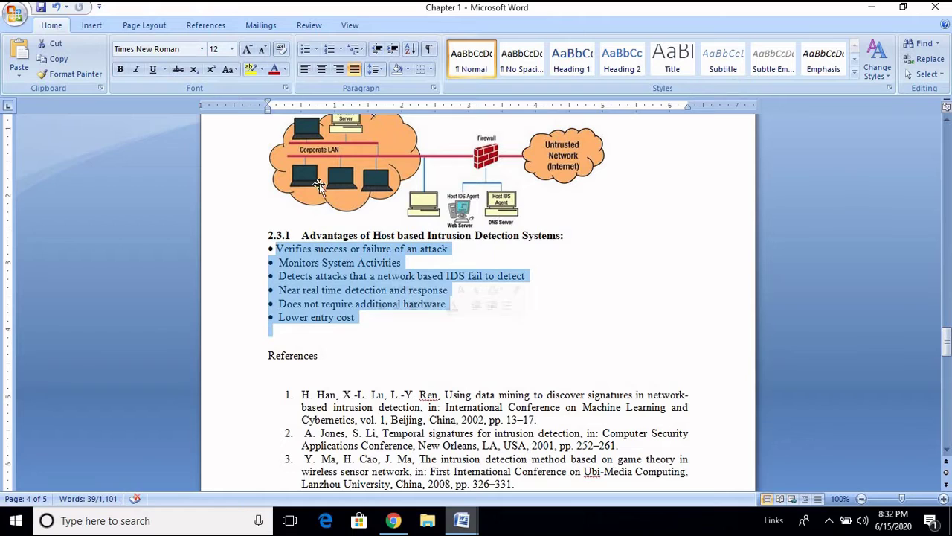
pyautogui.click(341, 50)
pyautogui.click(316, 49)
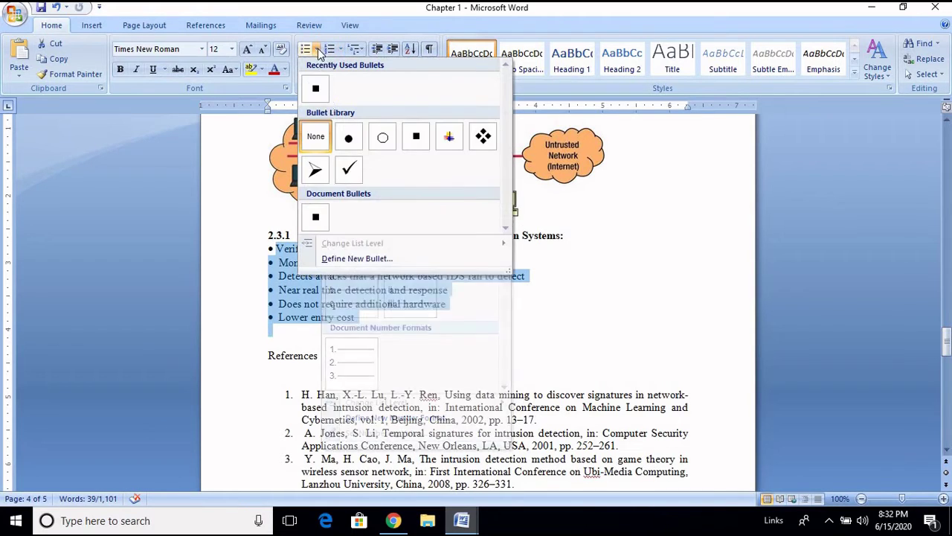
pyautogui.click(415, 137)
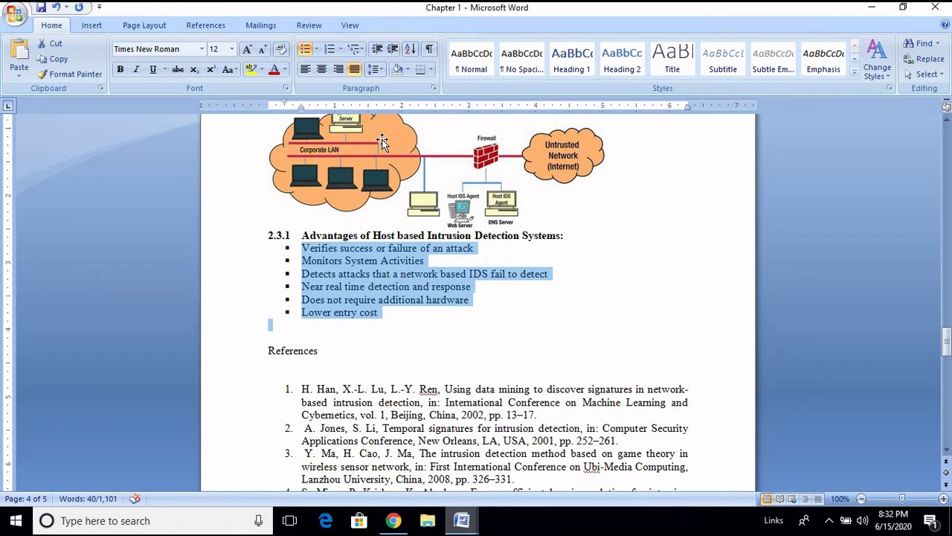
# Set the line spacing of the bulleted advantages list under 2.3.1 to 1.5 lines.
pyautogui.rightClick(392, 275)
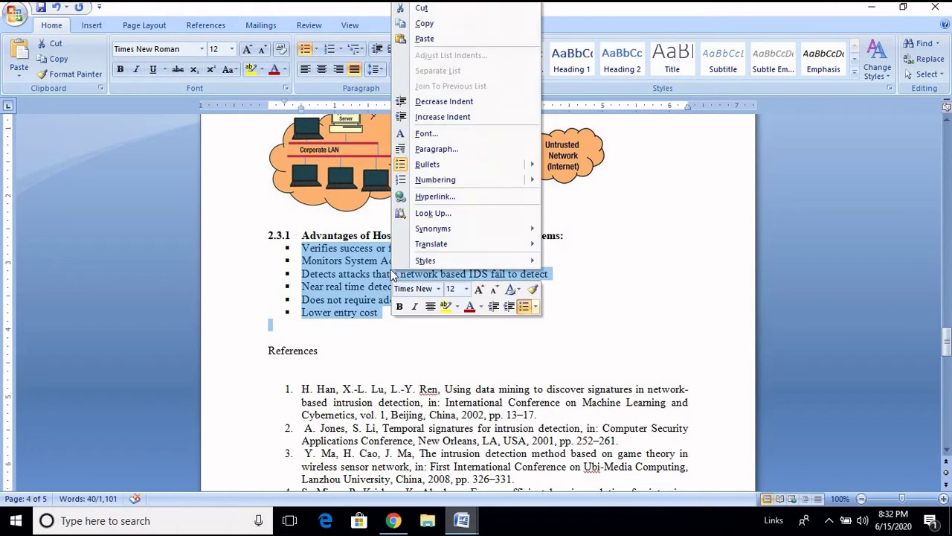
pyautogui.click(437, 149)
pyautogui.click(545, 280)
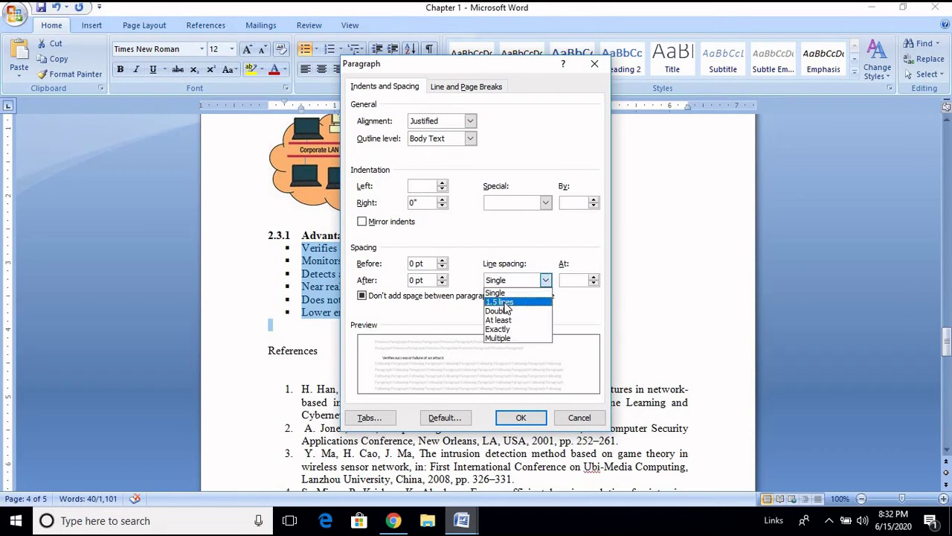
pyautogui.click(506, 301)
pyautogui.click(522, 419)
pyautogui.click(439, 364)
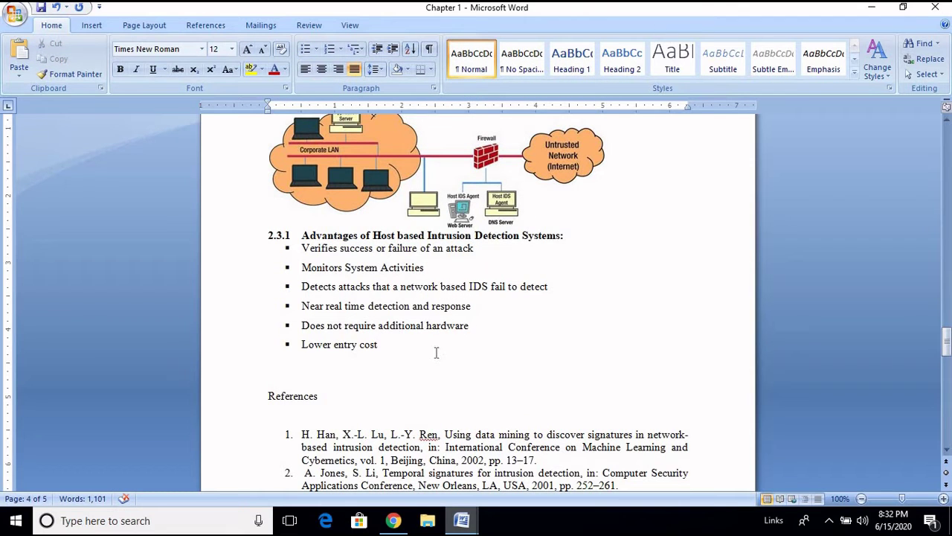
# Review the formatting of the Chapter 2 title, the section headings and the body paragraphs under 2.1 and 2.2.
pyautogui.scroll(15, 382, 382)
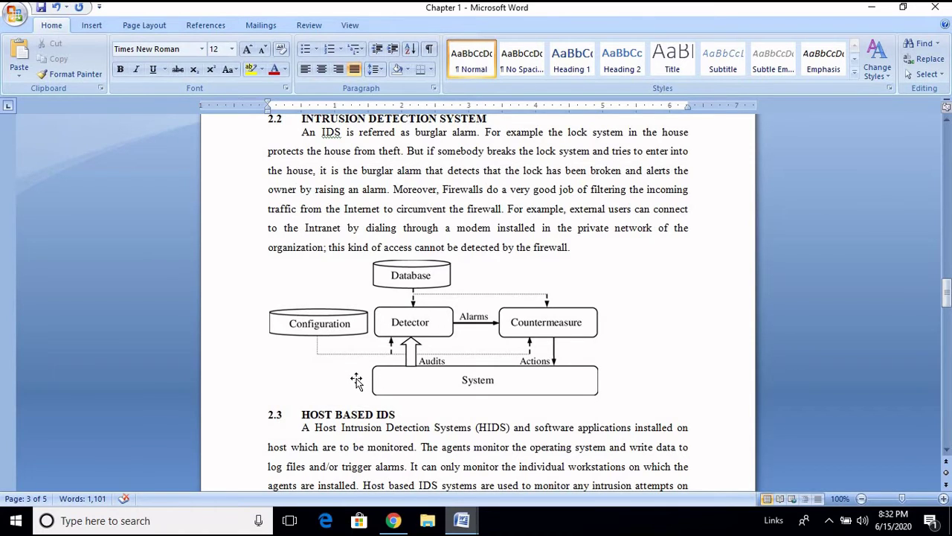
pyautogui.scroll(10, 356, 381)
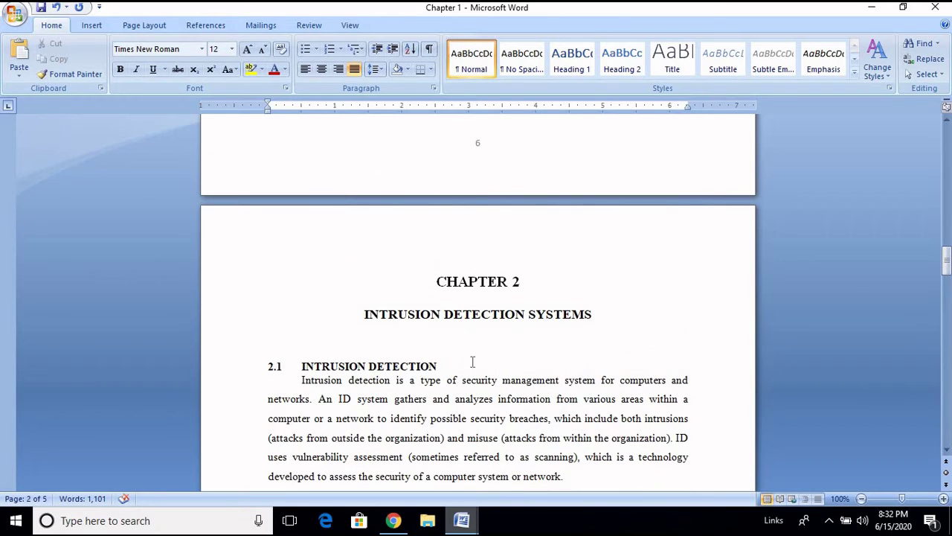
pyautogui.click(487, 281)
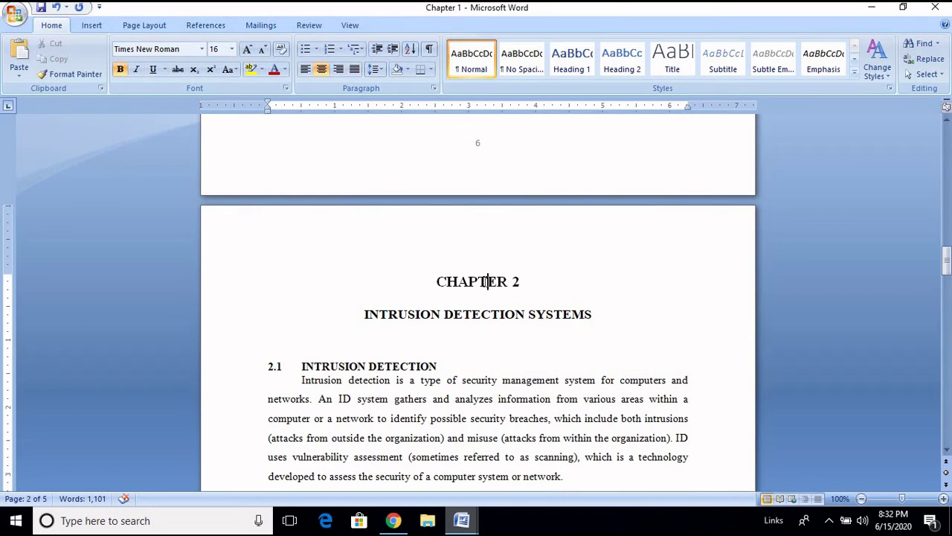
pyautogui.click(465, 314)
pyautogui.click(411, 344)
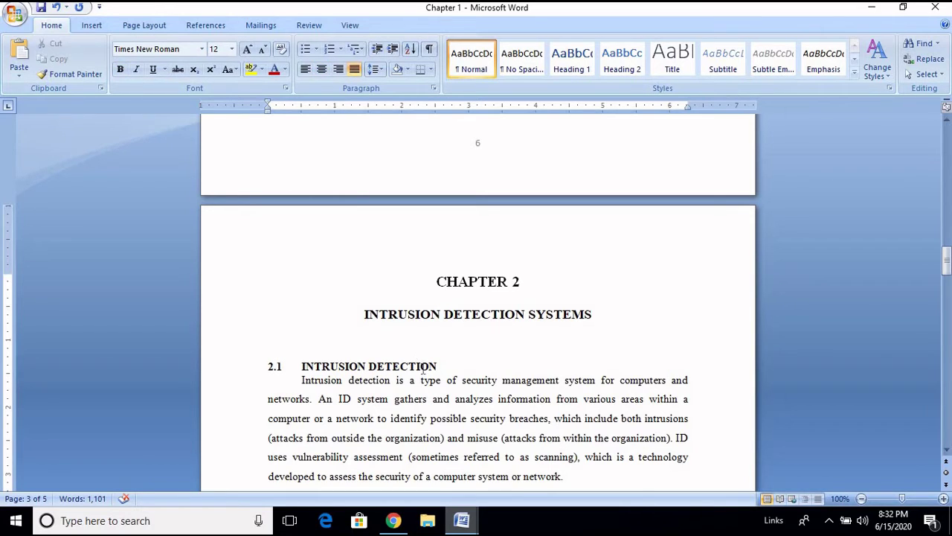
pyautogui.scroll(-3, 367, 394)
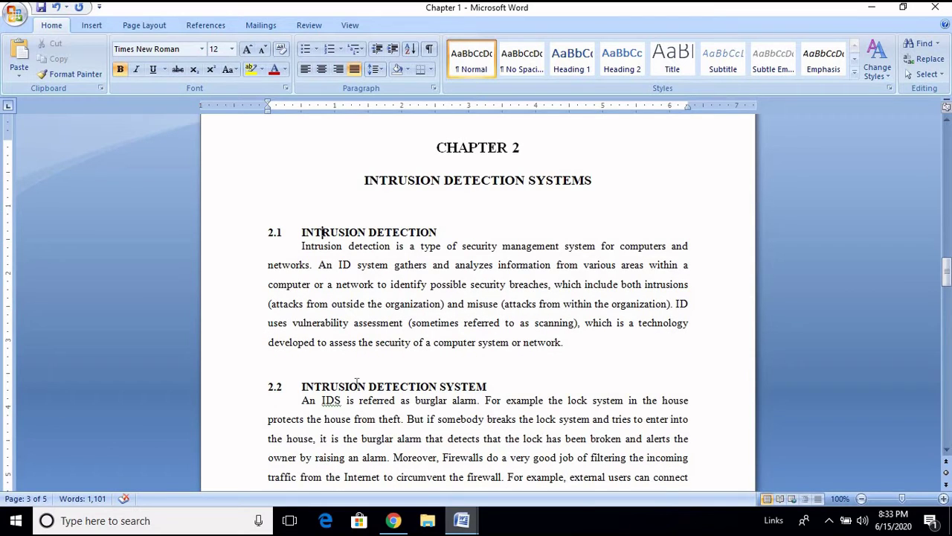
pyautogui.click(391, 286)
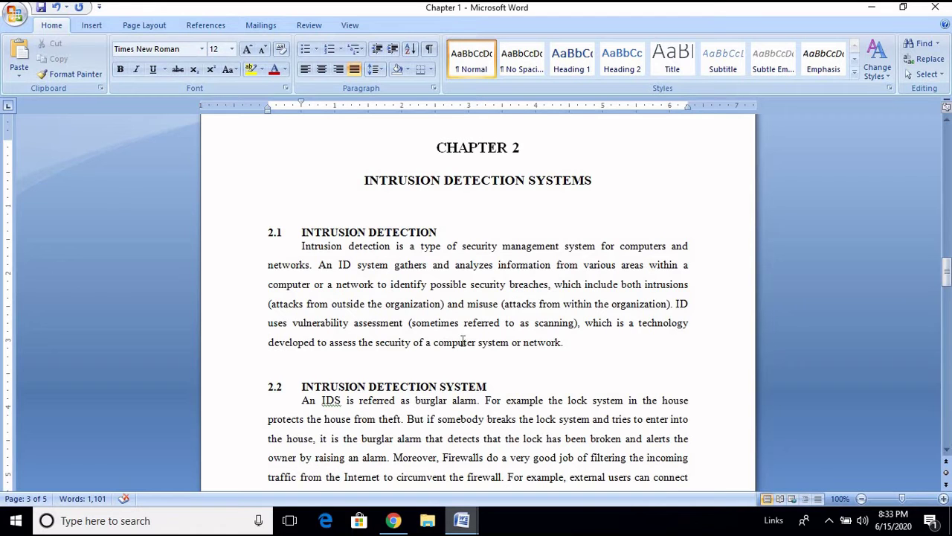
pyautogui.scroll(-4, 455, 339)
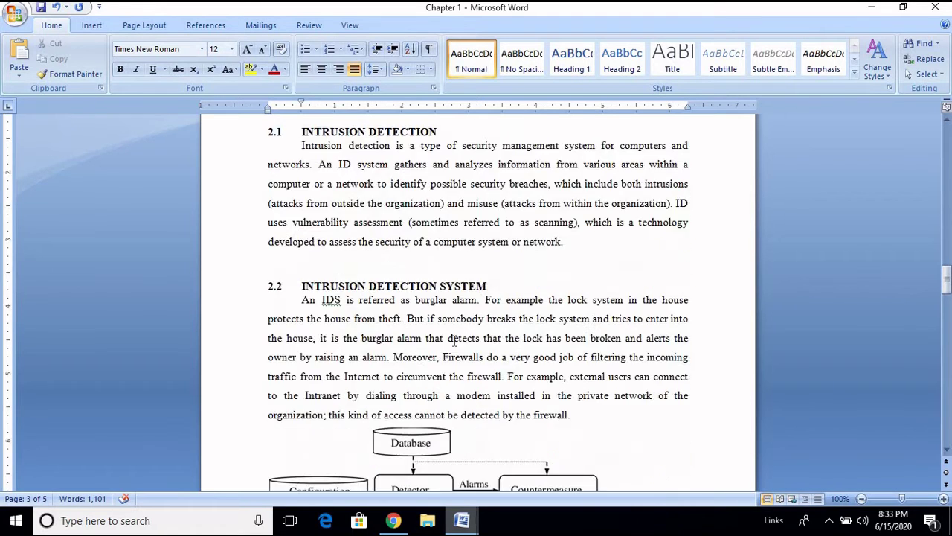
pyautogui.scroll(5, 455, 339)
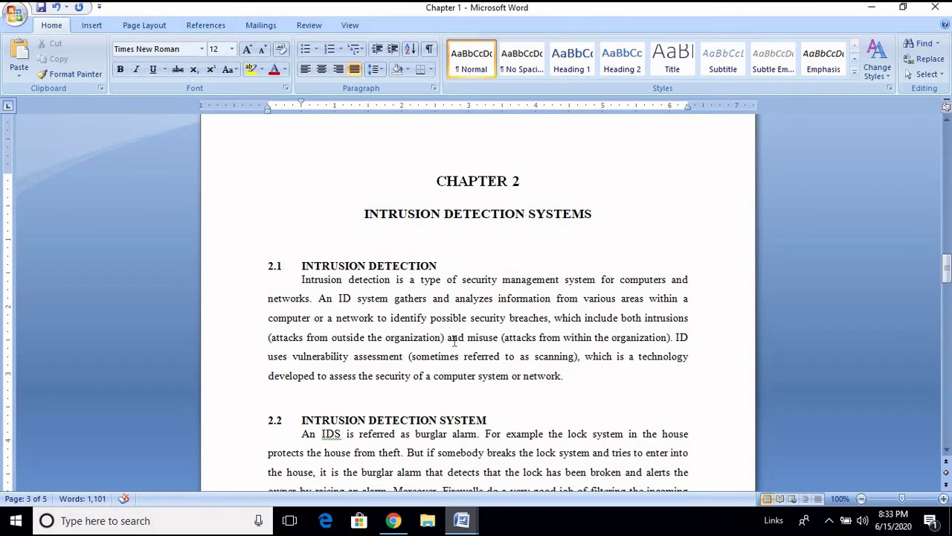
# In the Document1 checklist, color the items Line Spacing Setup, Start Aligning The Text and Chapter Alignment red.
pyautogui.moveTo(461, 521)
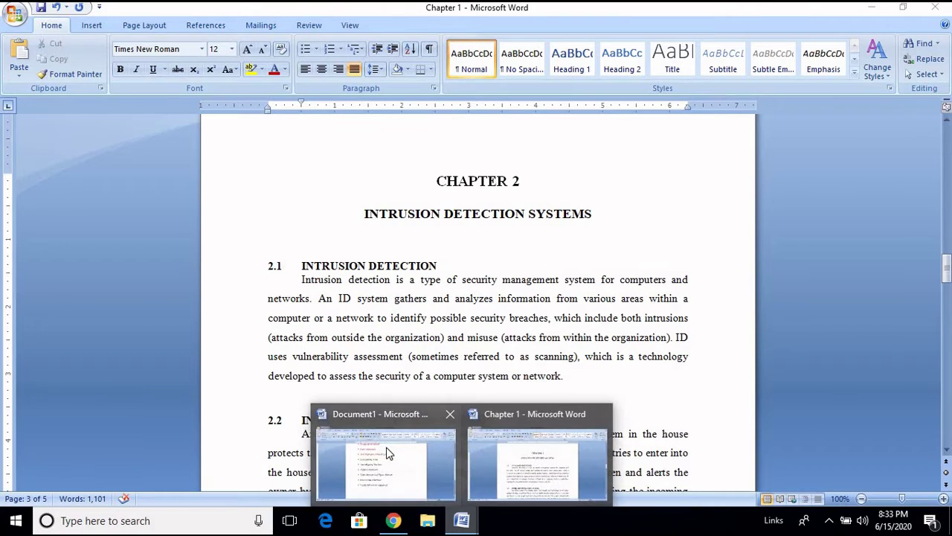
pyautogui.click(386, 452)
pyautogui.click(287, 225)
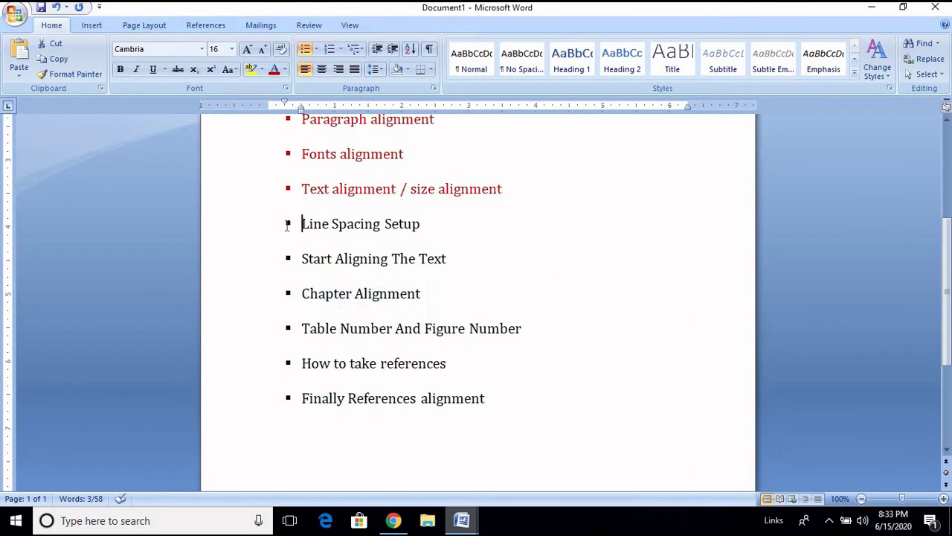
pyautogui.moveTo(301, 224); pyautogui.dragTo(442, 255)
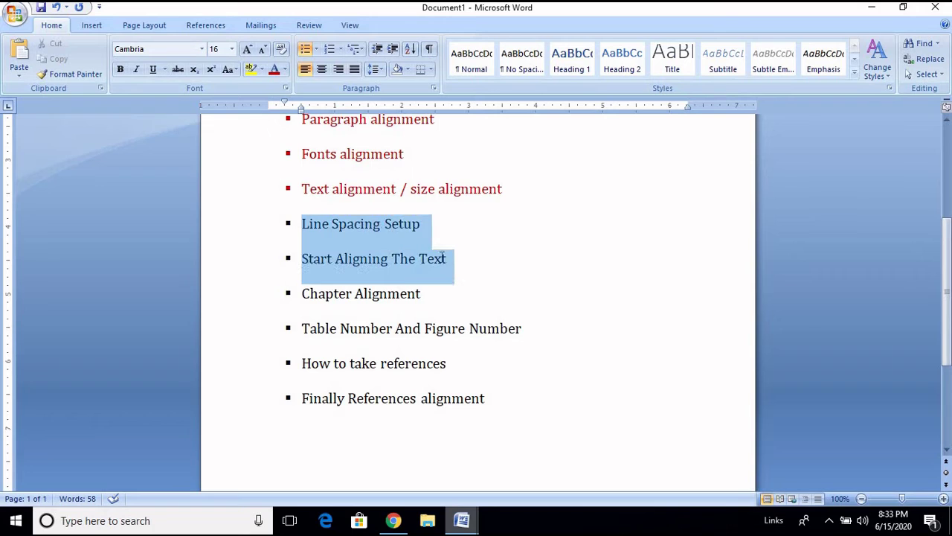
pyautogui.moveTo(444, 293); pyautogui.dragTo(439, 298)
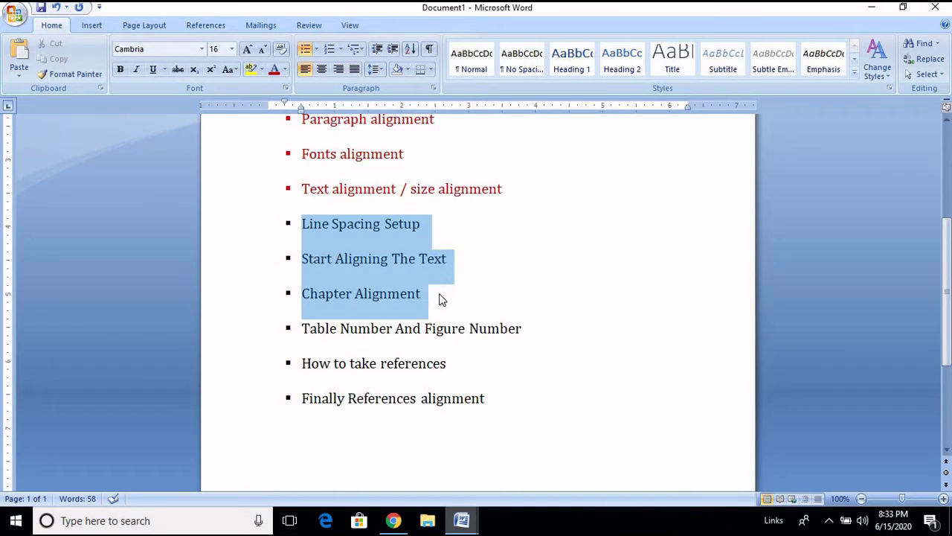
pyautogui.click(275, 69)
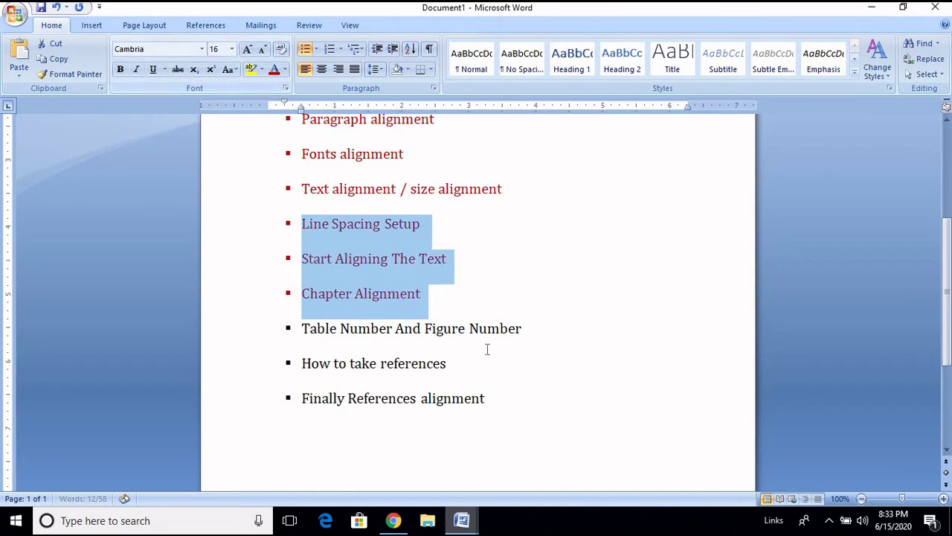
pyautogui.scroll(-1, 487, 347)
pyautogui.click(386, 263)
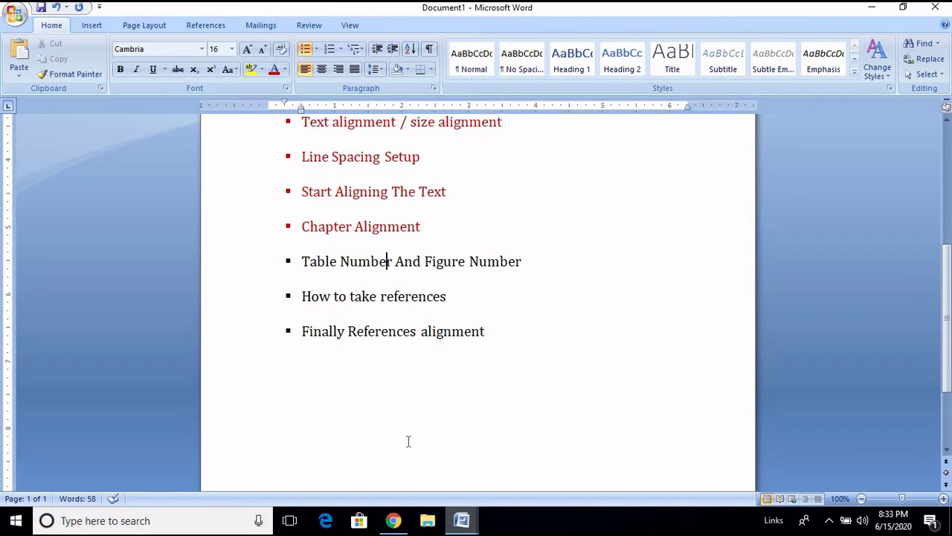
# Return to the Chapter 1 document and examine the figures in sections 2.2 and 2.3.
pyautogui.moveTo(461, 520)
pyautogui.click(503, 410)
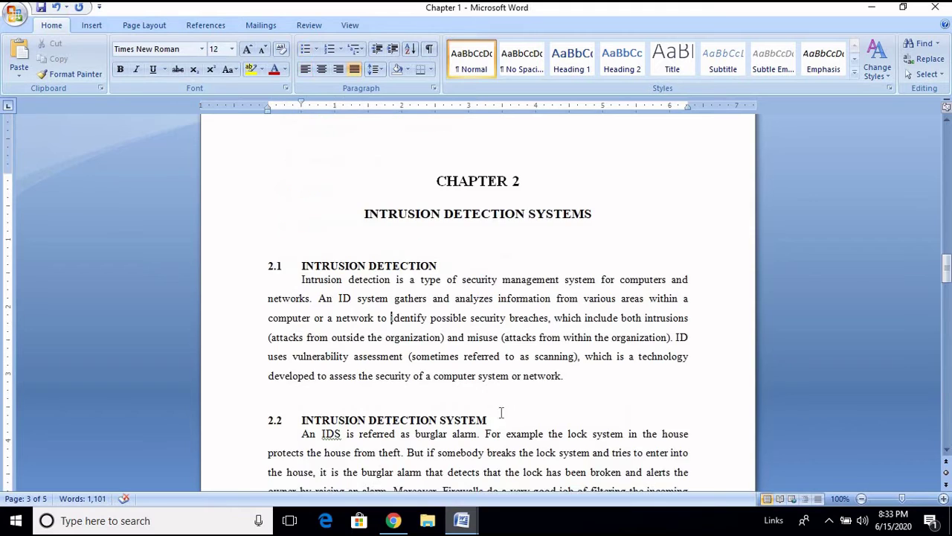
pyautogui.scroll(-4, 489, 398)
pyautogui.scroll(-4, 489, 398)
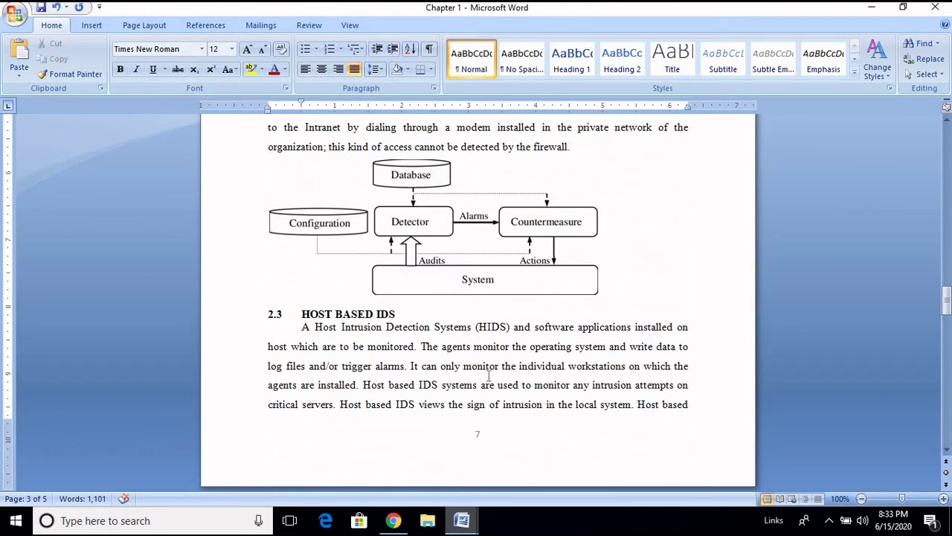
pyautogui.click(479, 253)
pyautogui.scroll(-9, 502, 372)
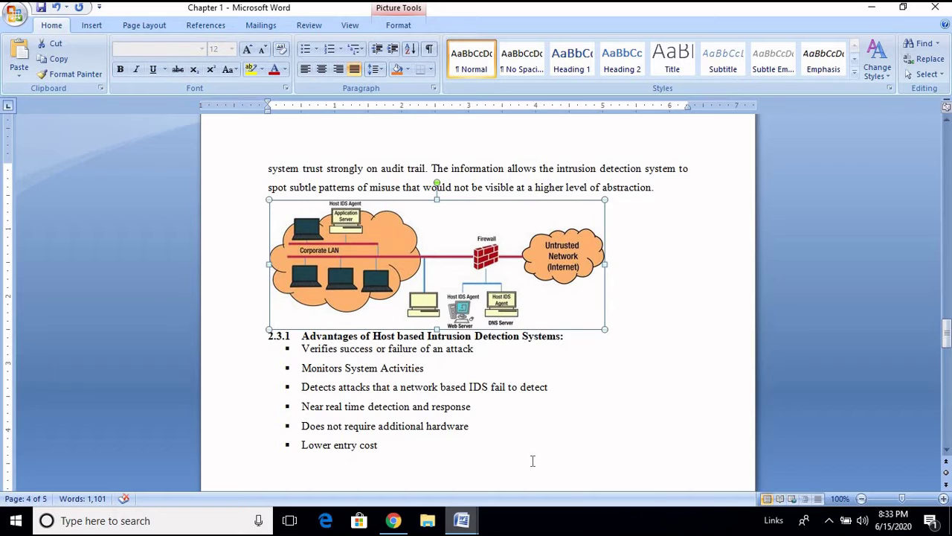
pyautogui.scroll(10, 532, 462)
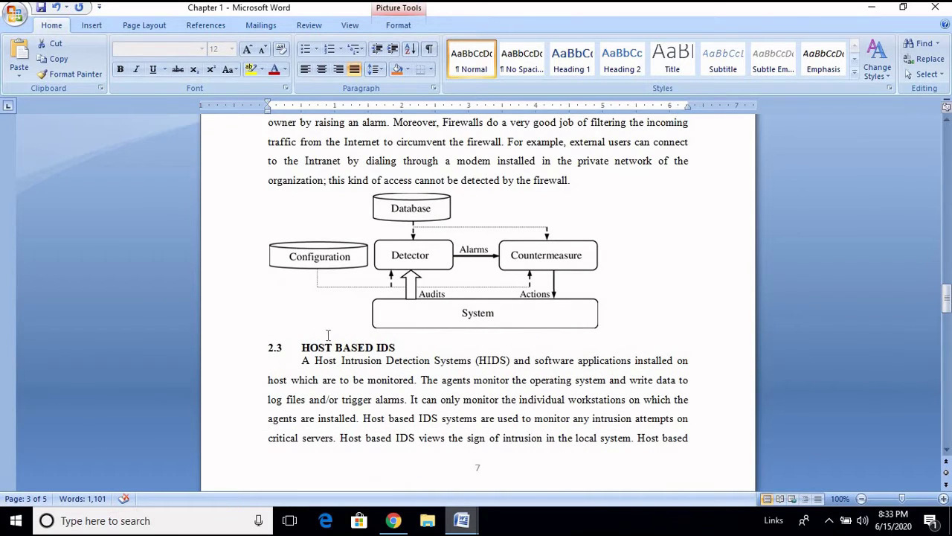
# Center the intrusion detection diagram above section 2.3 and insert a blank line between it and the HOST BASED IDS heading.
pyautogui.click(619, 321)
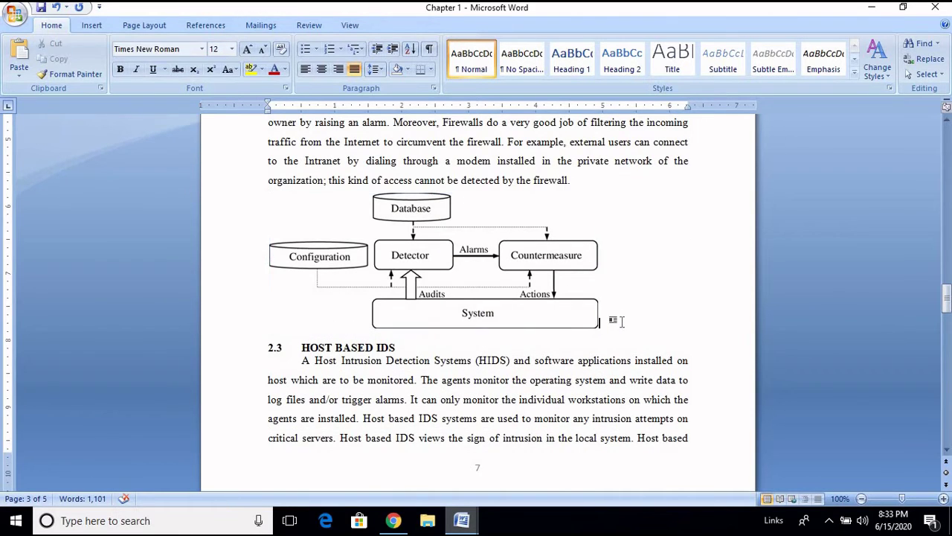
pyautogui.click(481, 269)
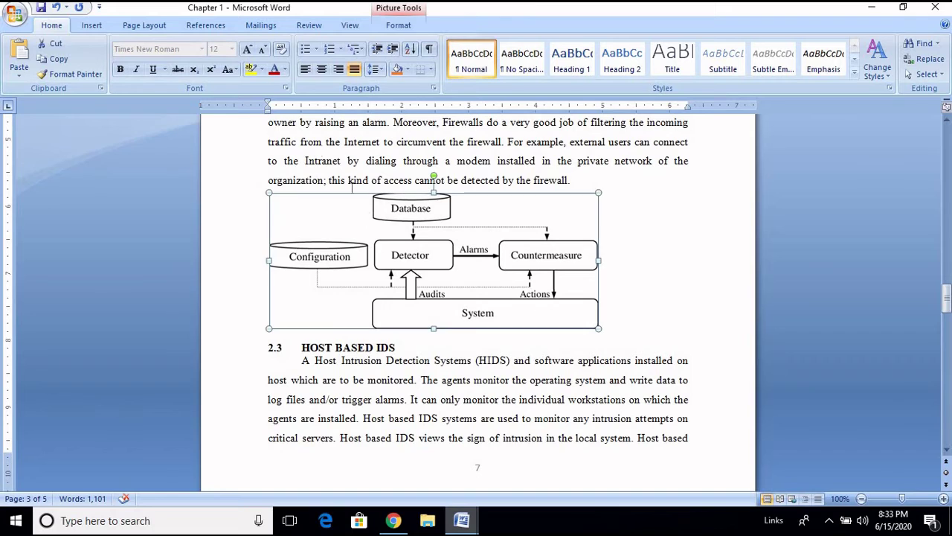
pyautogui.click(321, 69)
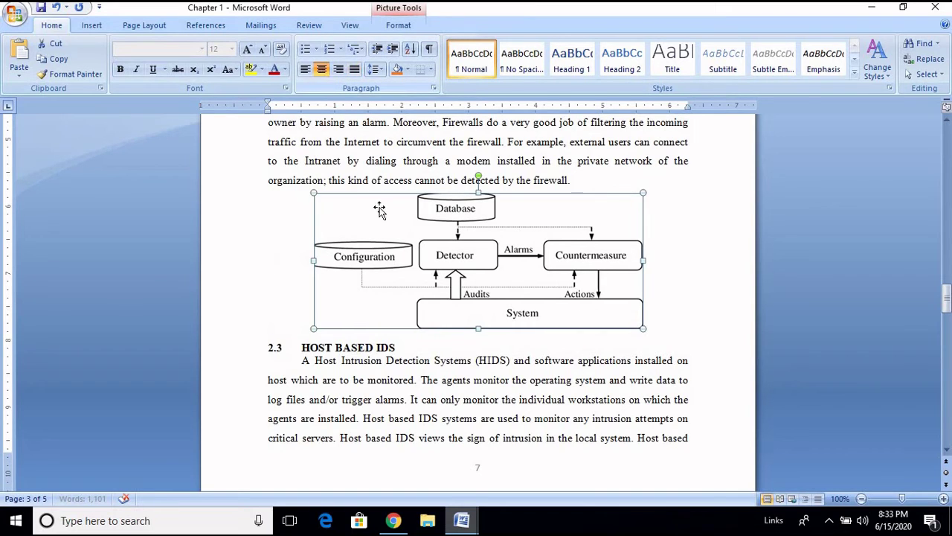
pyautogui.click(287, 336)
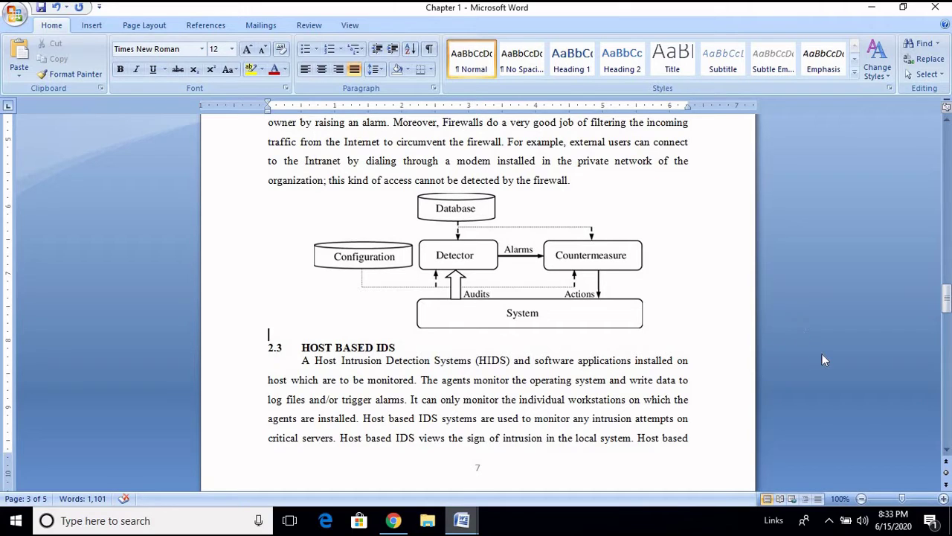
pyautogui.press('Return')
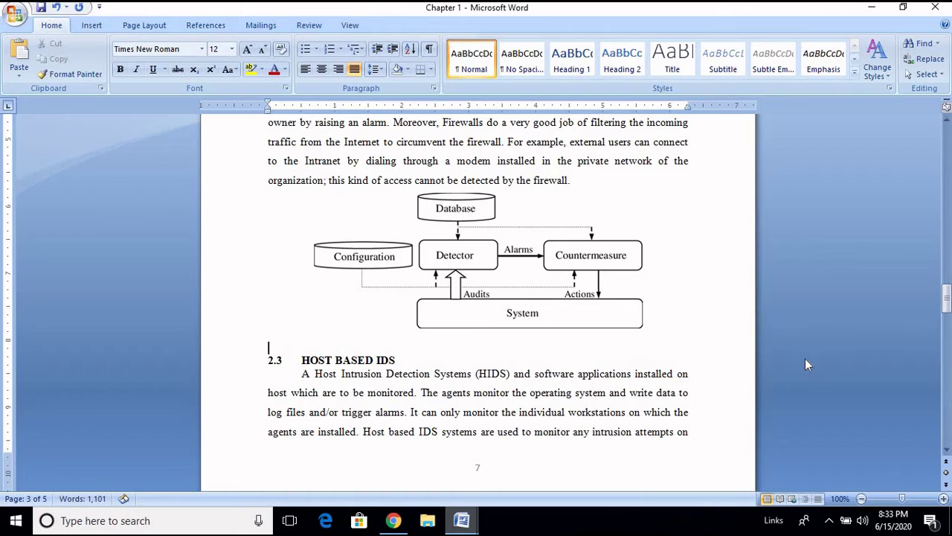
pyautogui.click(499, 294)
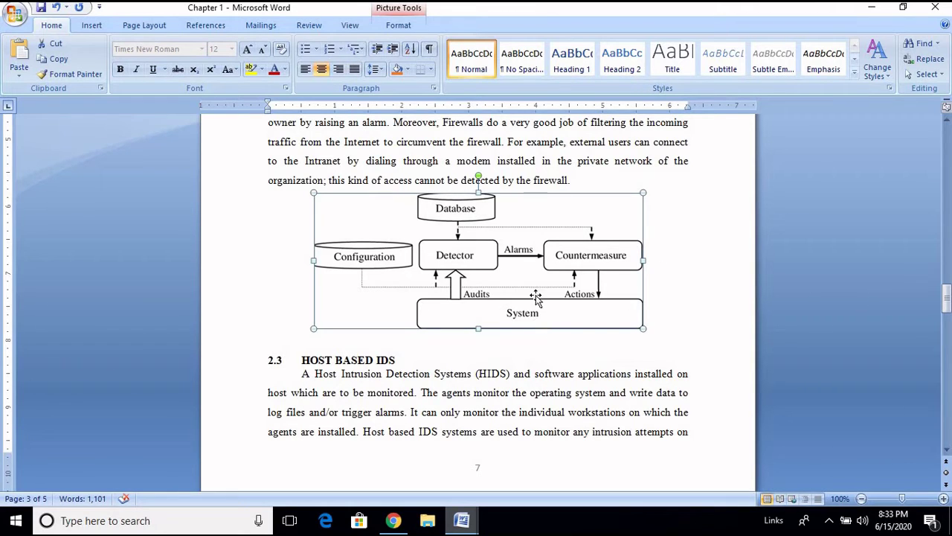
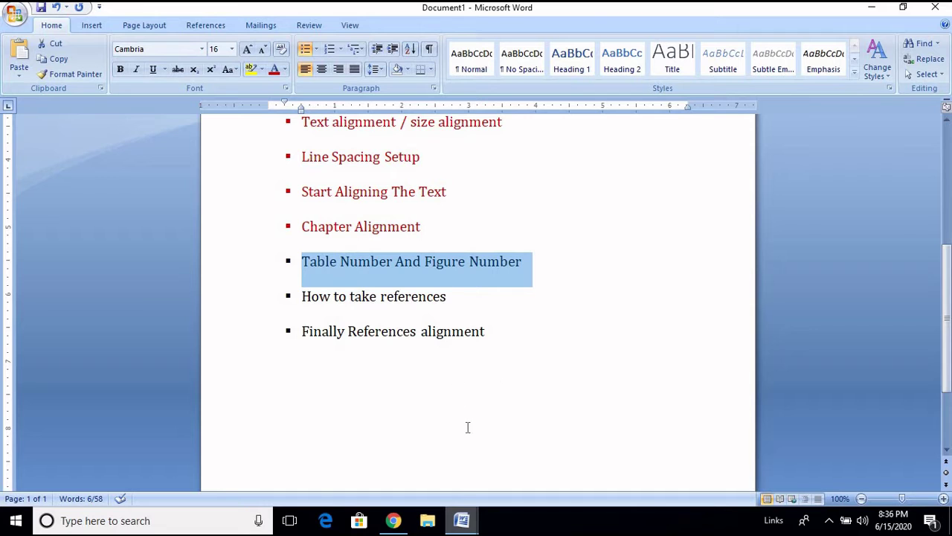
# In the Chapter 1 document, copy the first sentence of section 1.1 GENERAL, from "An Intrusion Detection System" to "conventional firewall.".
pyautogui.click(461, 520)
pyautogui.click(526, 426)
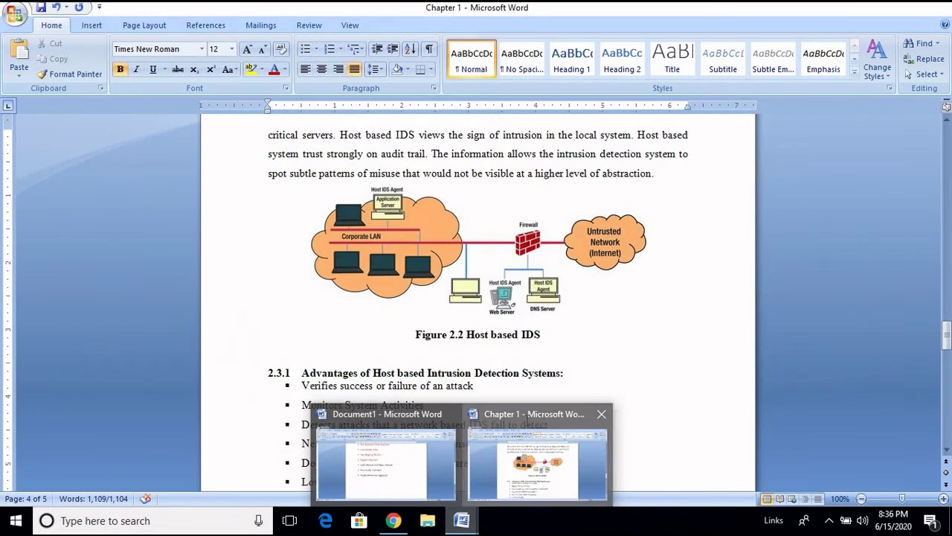
pyautogui.scroll(10, 502, 421)
pyautogui.scroll(15, 502, 422)
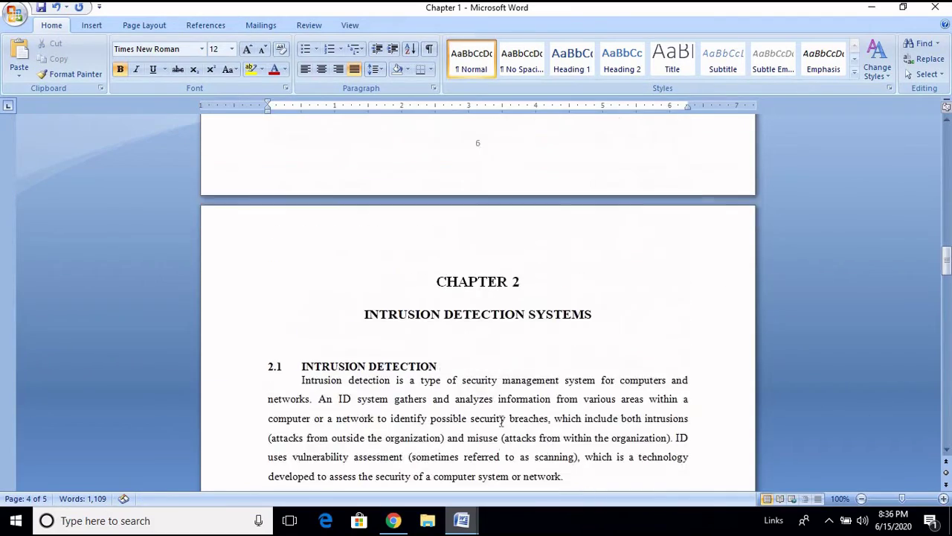
pyautogui.scroll(15, 495, 420)
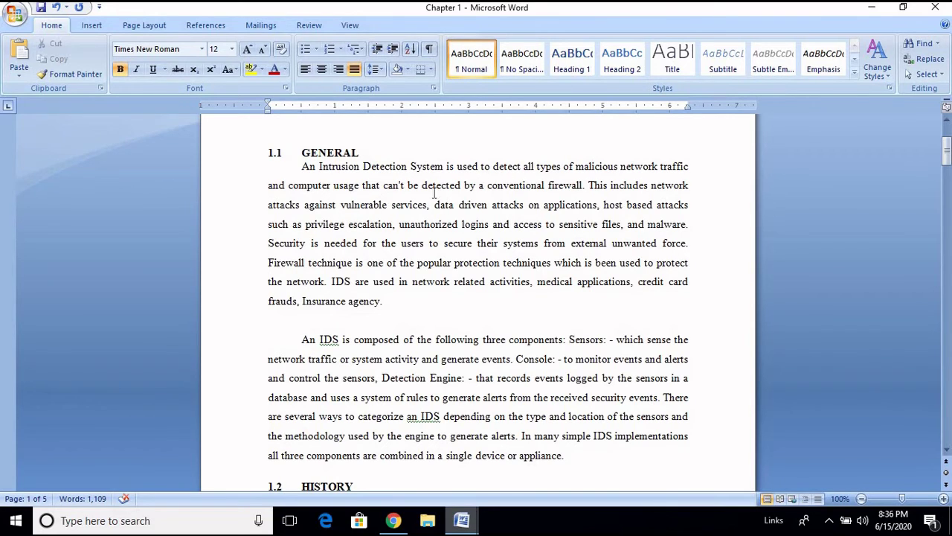
pyautogui.moveTo(300, 168); pyautogui.dragTo(588, 185)
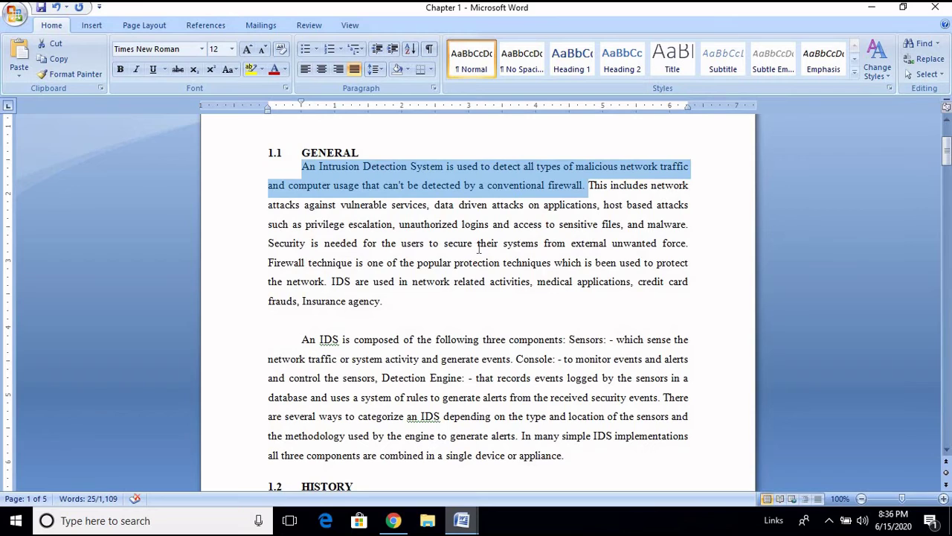
pyautogui.click(478, 248)
pyautogui.moveTo(303, 168); pyautogui.dragTo(588, 186)
pyautogui.rightClick(437, 180)
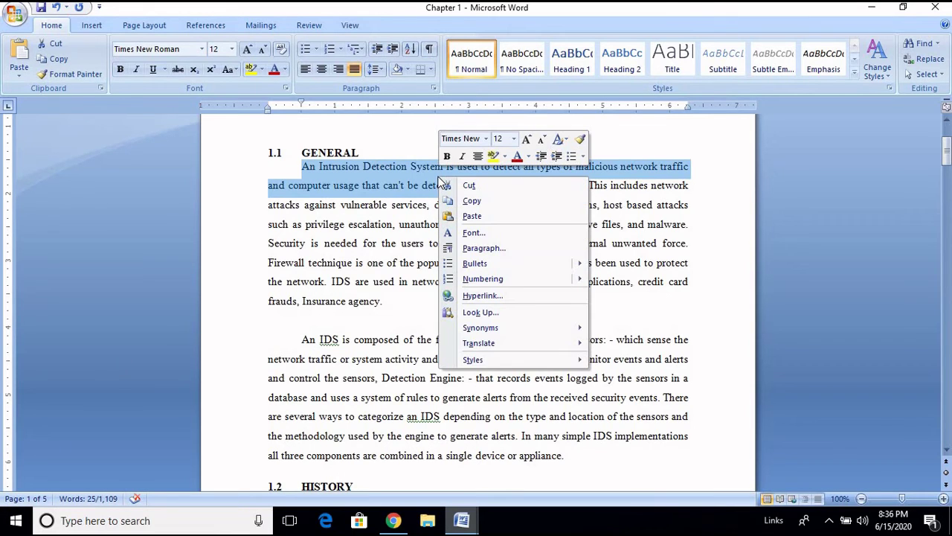
pyautogui.click(473, 201)
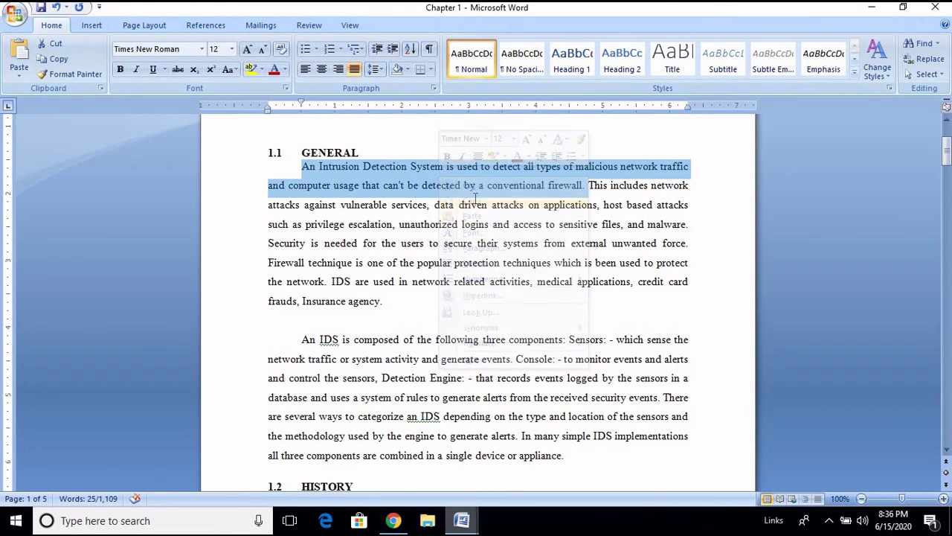
pyautogui.click(394, 523)
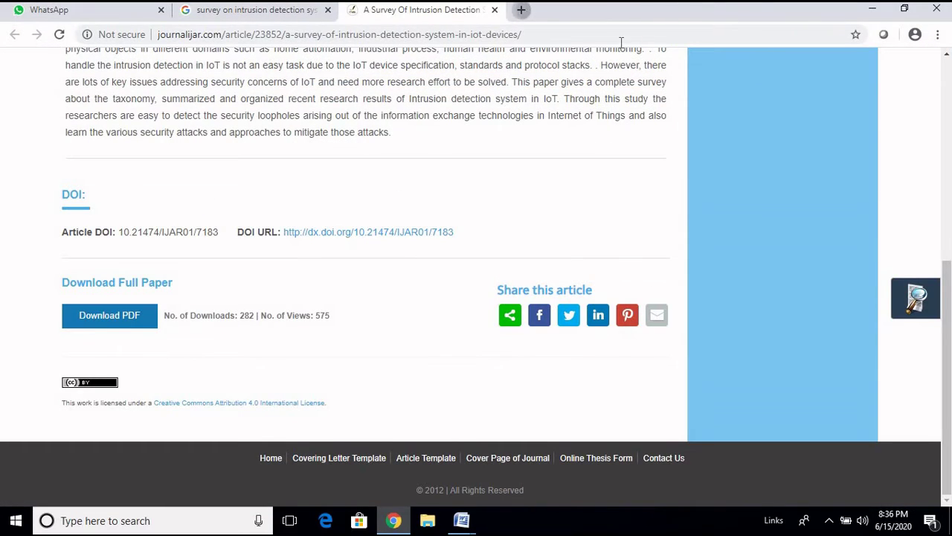
pyautogui.hotkey('ctrl', 't')
pyautogui.write('wwww')
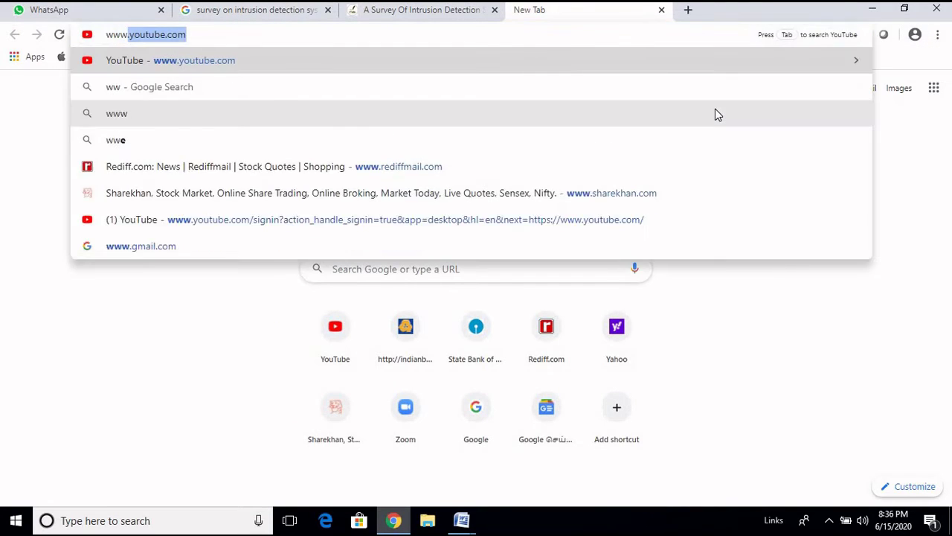
pyautogui.press('BackSpace')
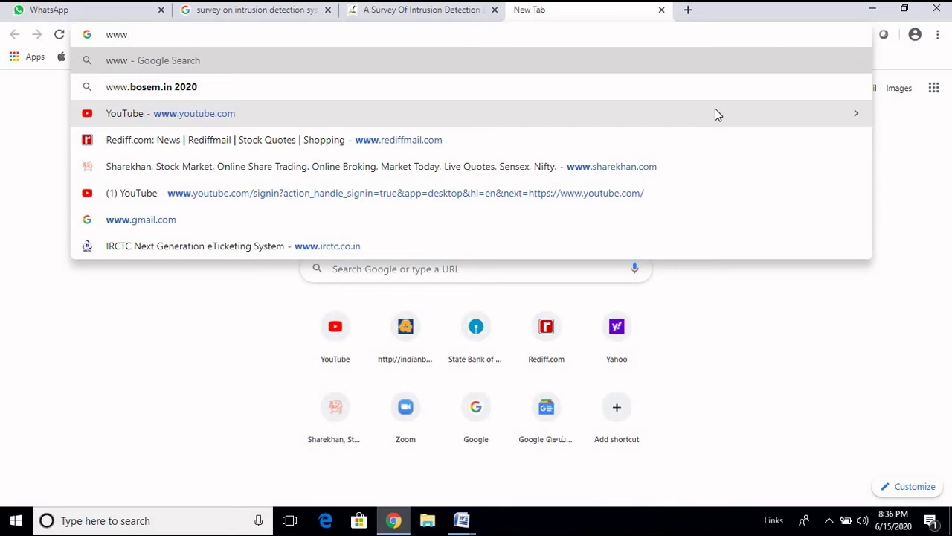
pyautogui.write('.google.')
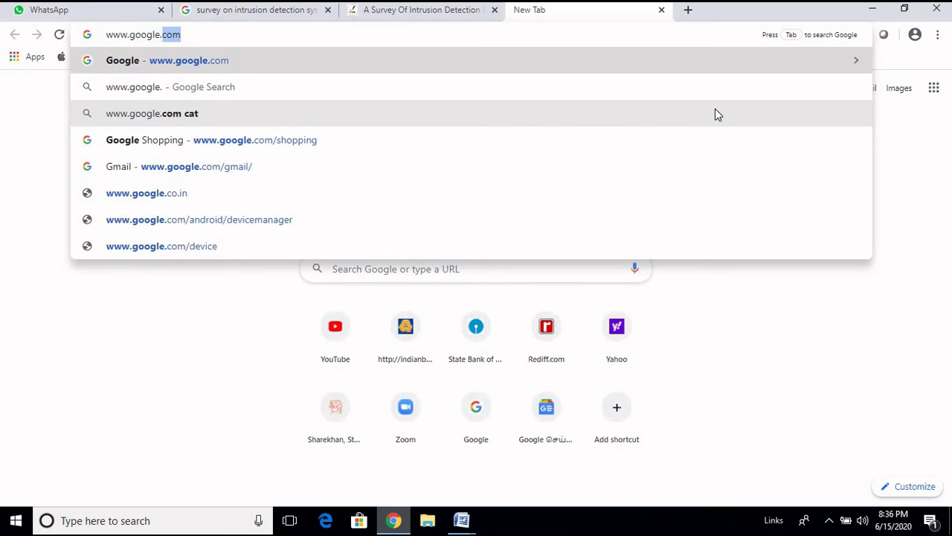
pyautogui.write('com/scholar')
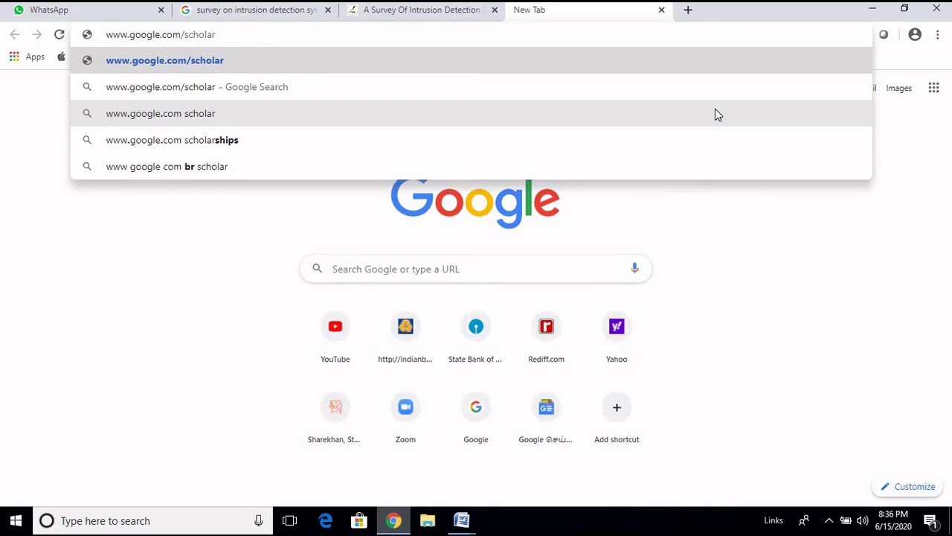
pyautogui.press('Return')
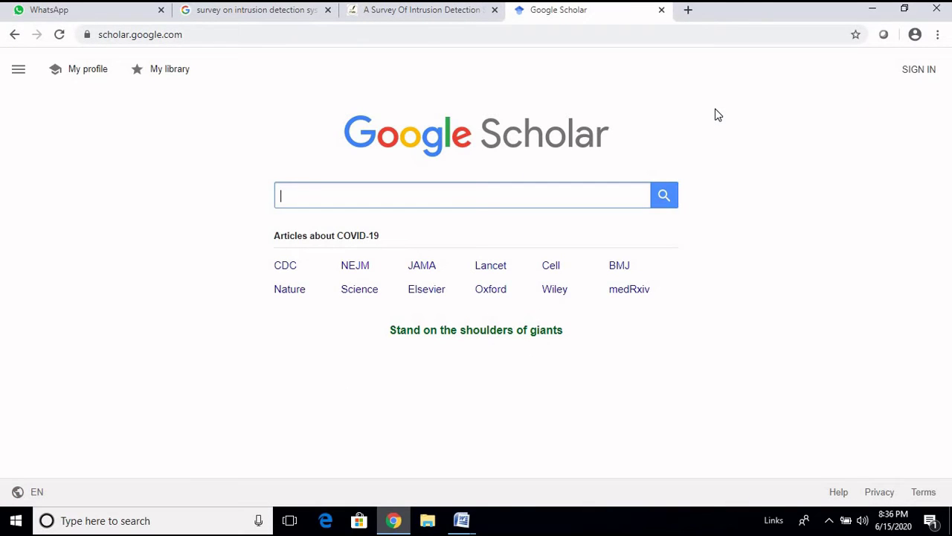
pyautogui.hotkey('ctrl', 'v')
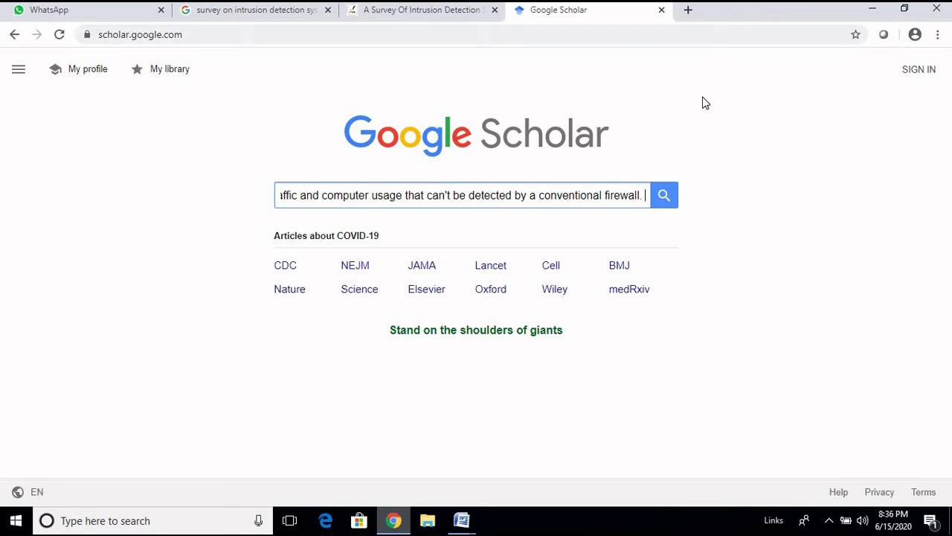
pyautogui.click(663, 197)
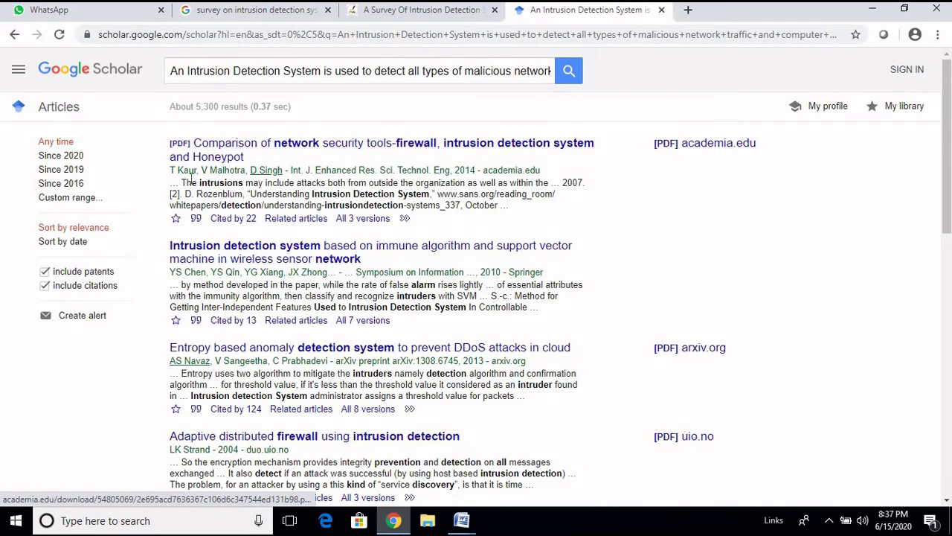
# Copy the Chicago-style citation of the first result, "Comparison of network security tools-firewall, intrusion detection system and Honeypot".
pyautogui.click(197, 220)
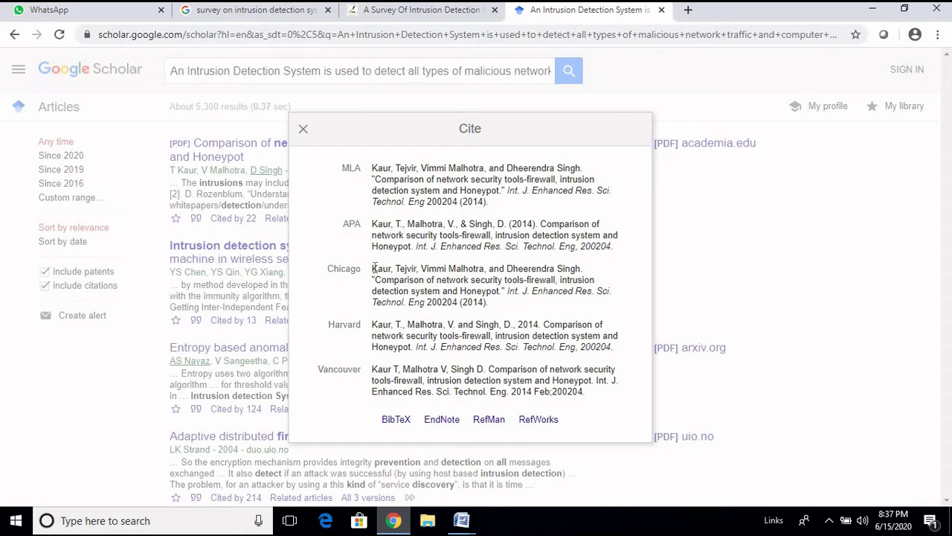
pyautogui.click(374, 269)
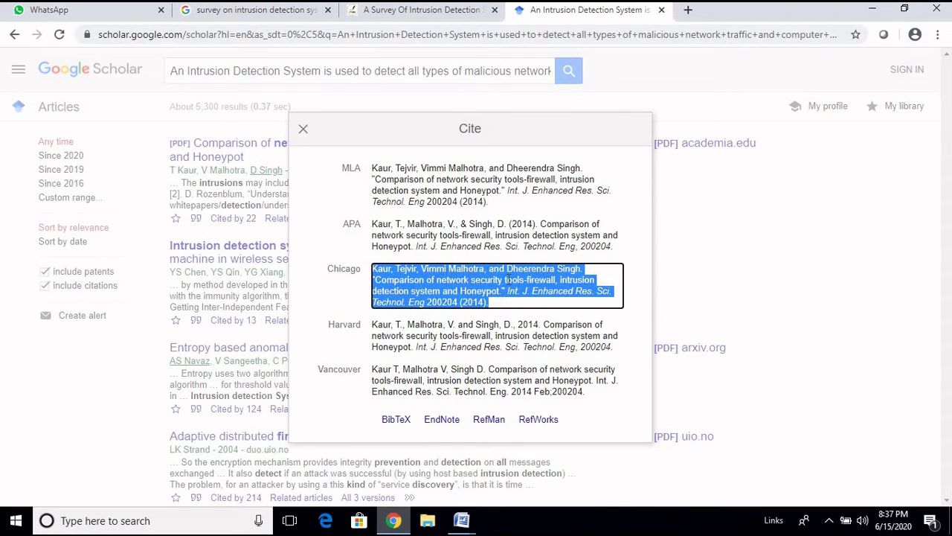
pyautogui.rightClick(468, 285)
pyautogui.click(501, 288)
# Return to the Chapter 1 document and paste the copied citation on its own line between the References heading and the numbered list.
pyautogui.moveTo(462, 523)
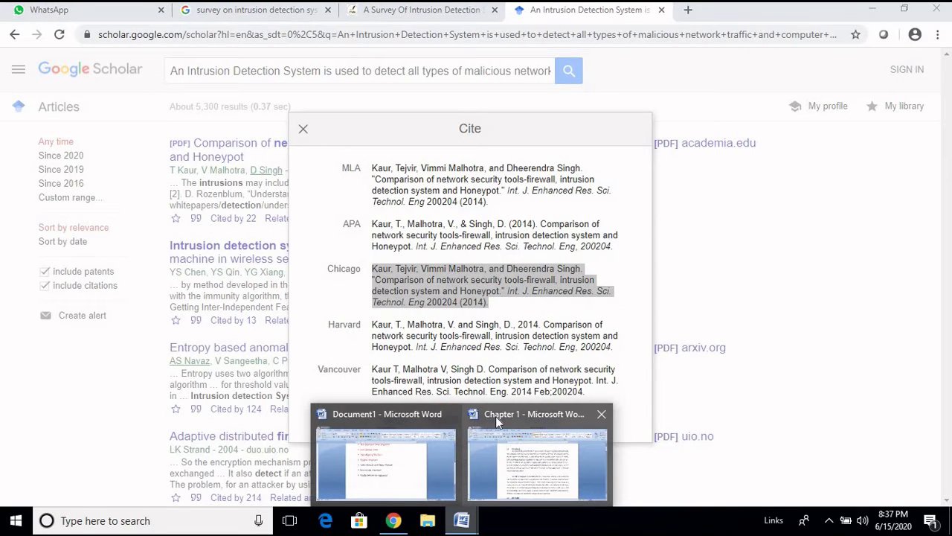
pyautogui.moveTo(495, 417)
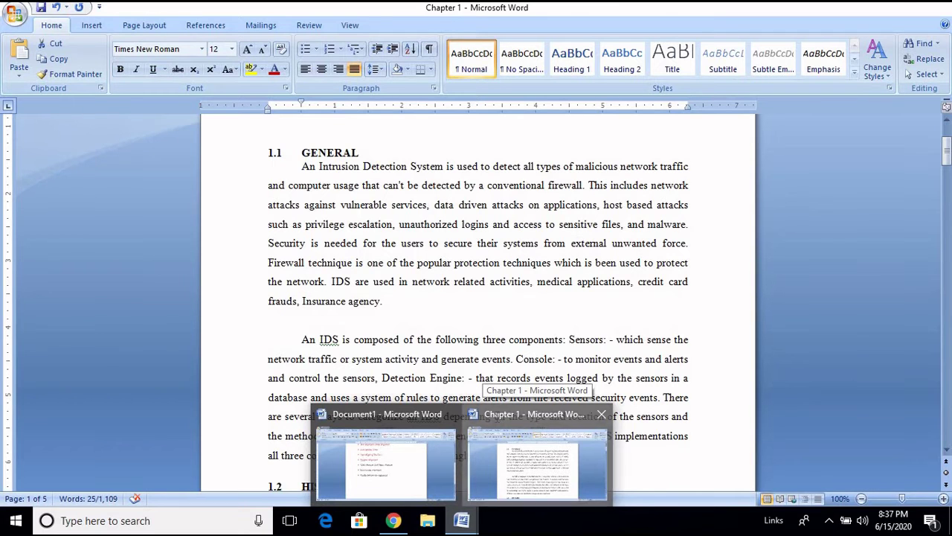
pyautogui.click(496, 415)
pyautogui.scroll(-2, 500, 402)
pyautogui.scroll(-20, 500, 402)
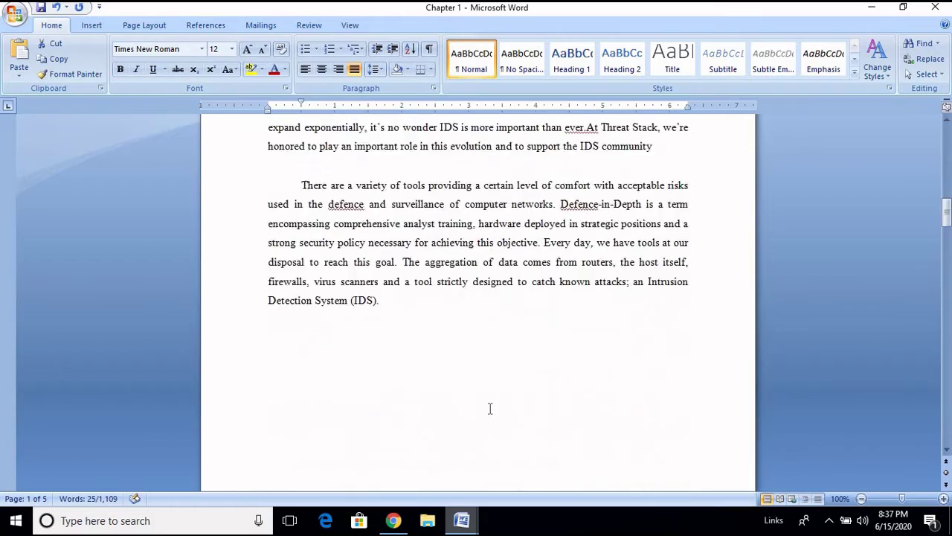
pyautogui.scroll(-20, 484, 411)
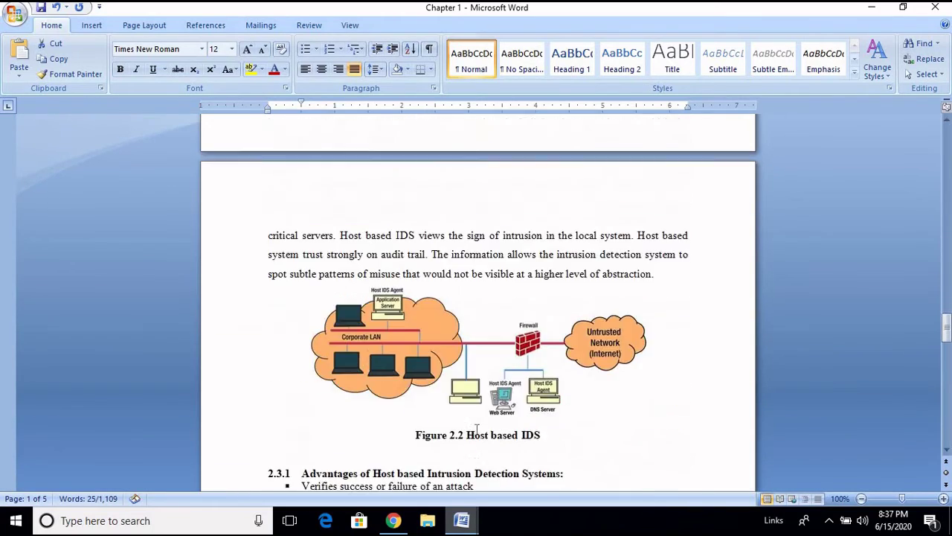
pyautogui.click(318, 183)
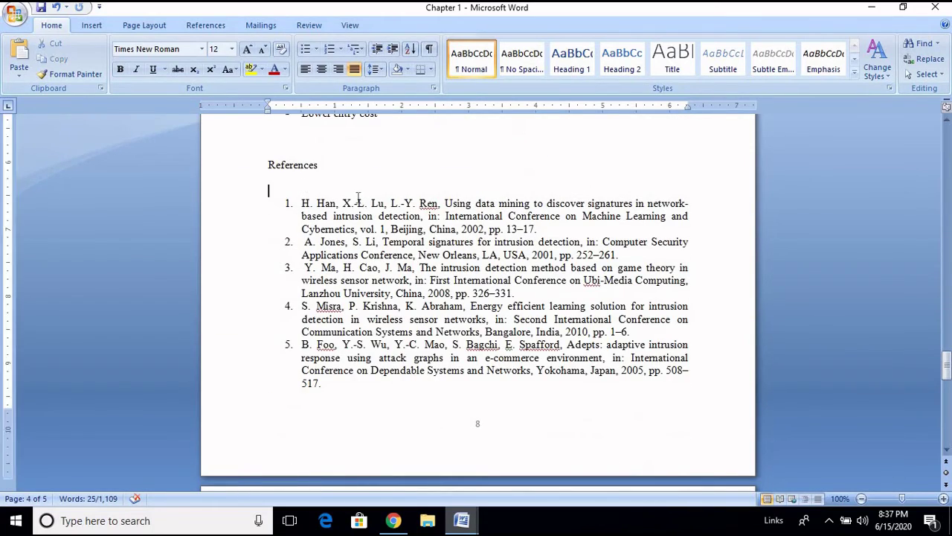
pyautogui.press('Return')
pyautogui.press('Up')
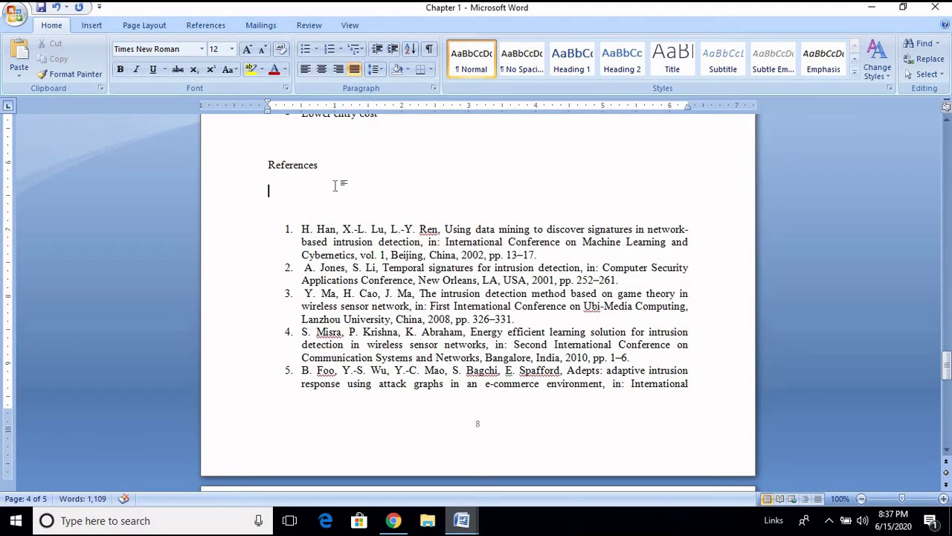
pyautogui.hotkey('ctrl', 'v')
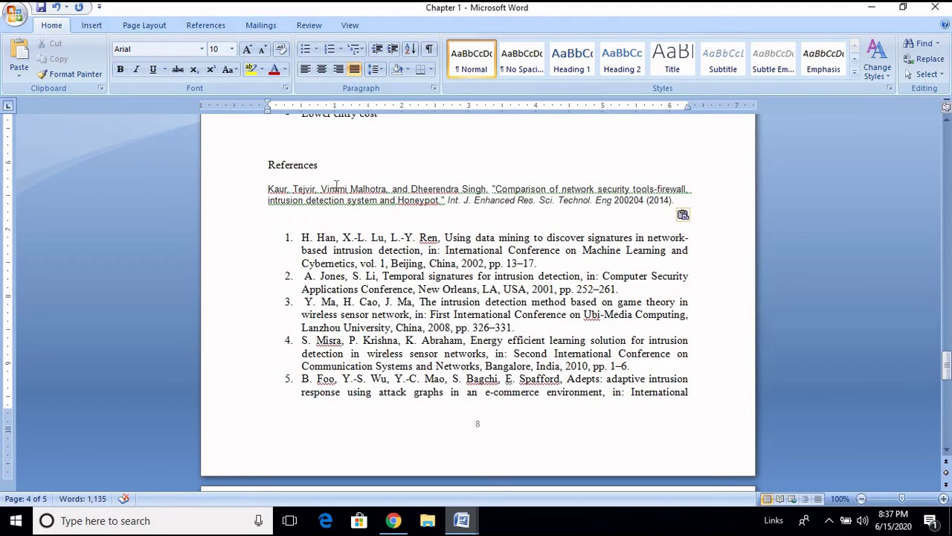
# Set the pasted citation under References to Times New Roman, size 12.
pyautogui.doubleClick(252, 195)
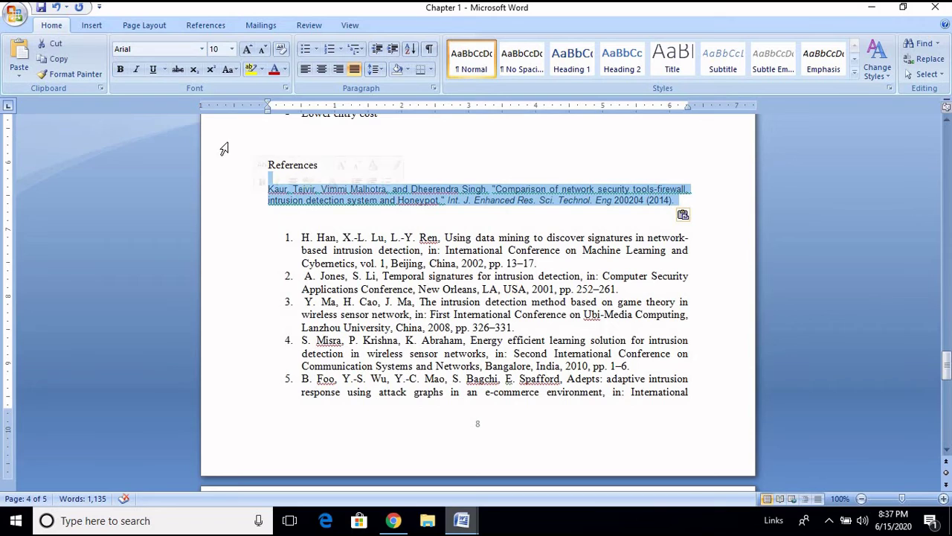
pyautogui.click(171, 49)
pyautogui.write('Time')
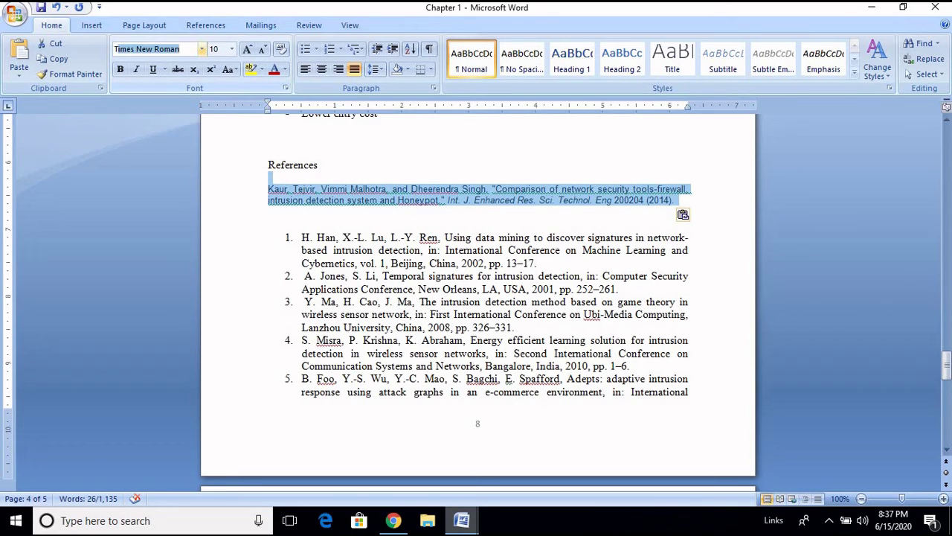
pyautogui.write('s')
pyautogui.press('Tab')
pyautogui.write('12')
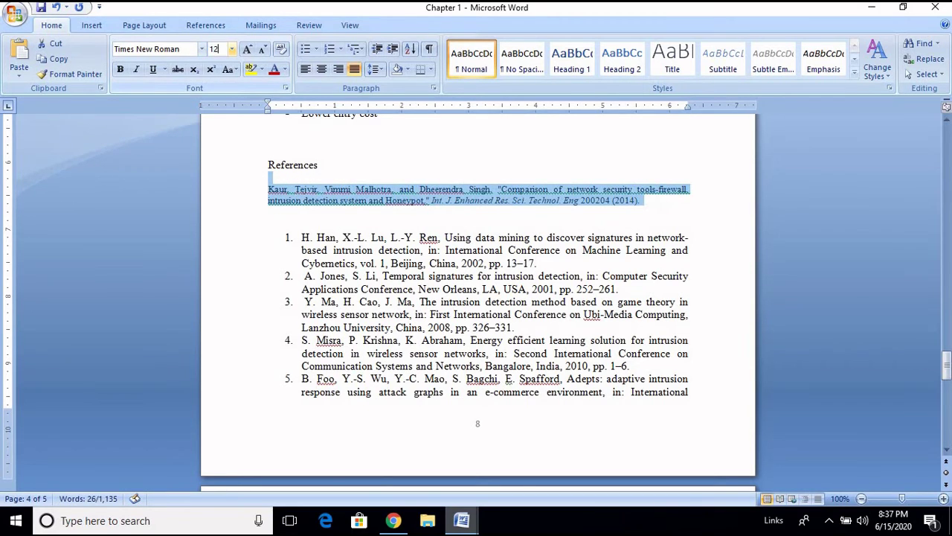
pyautogui.press('Return')
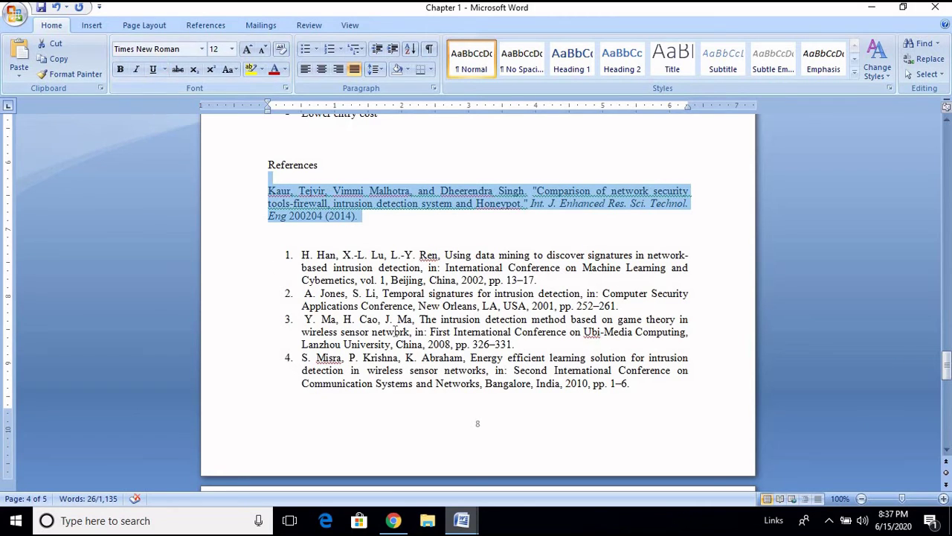
pyautogui.click(327, 203)
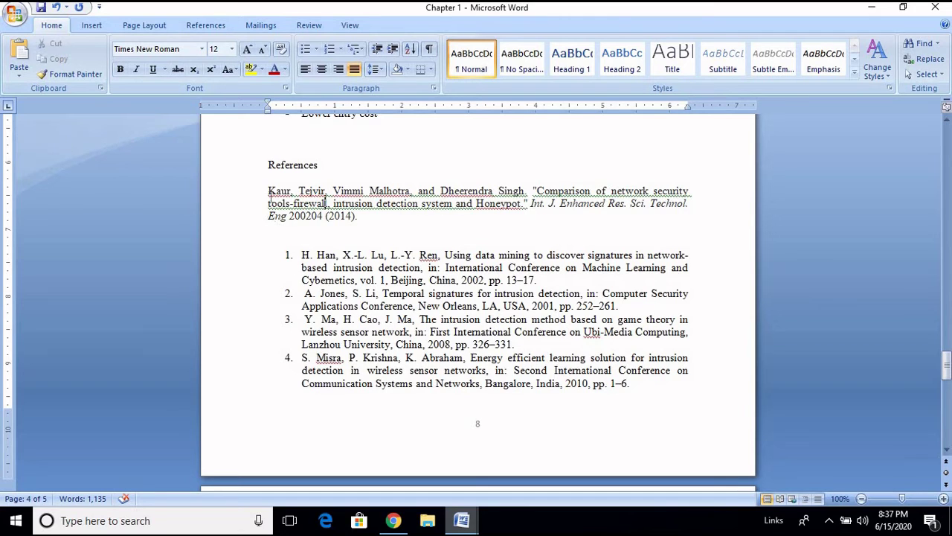
# Number the pasted citation under References as 1 and copy the existing numbered list's formatting onto it.
pyautogui.write('1.')
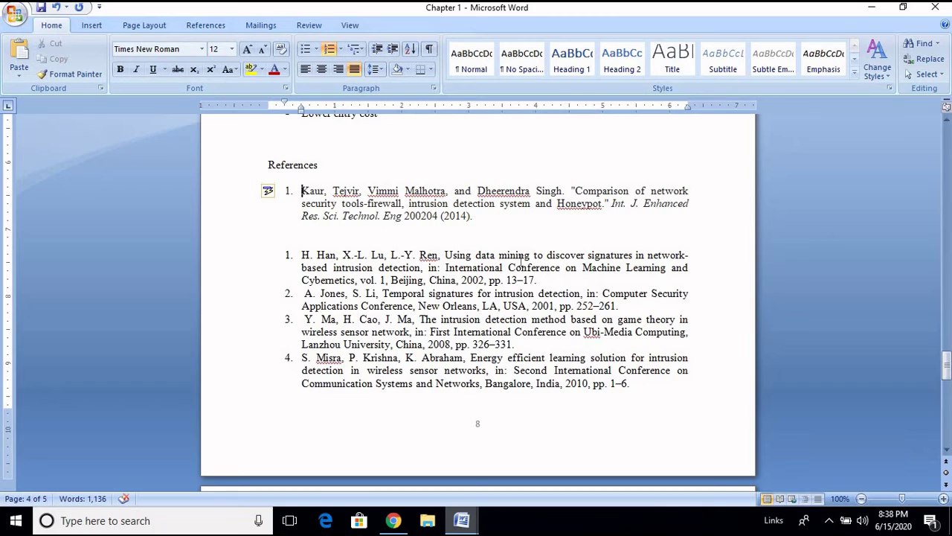
pyautogui.click(302, 255)
pyautogui.click(82, 74)
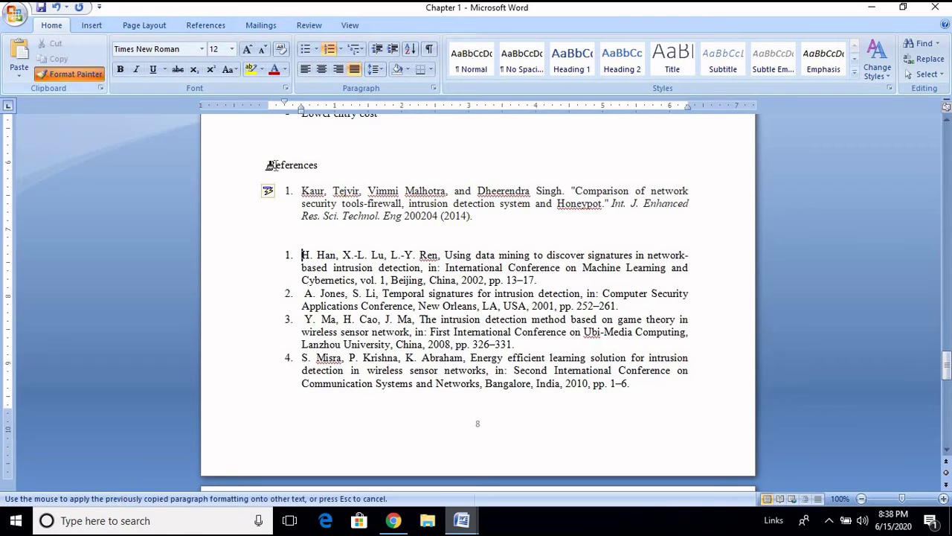
pyautogui.click(301, 191)
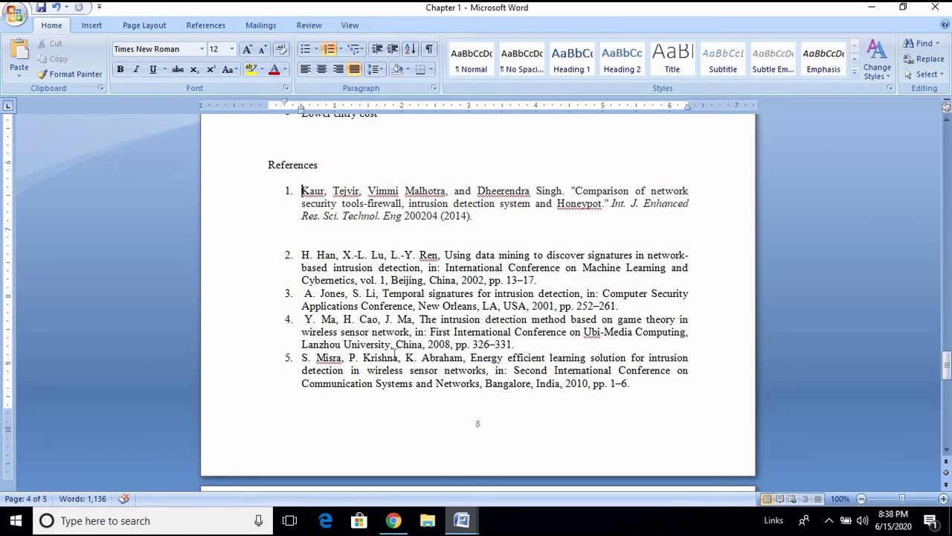
# Insert the in-text citation [1] after "conventional firewall" in the first sentence of section 1.1 GENERAL.
pyautogui.scroll(10, 486, 323)
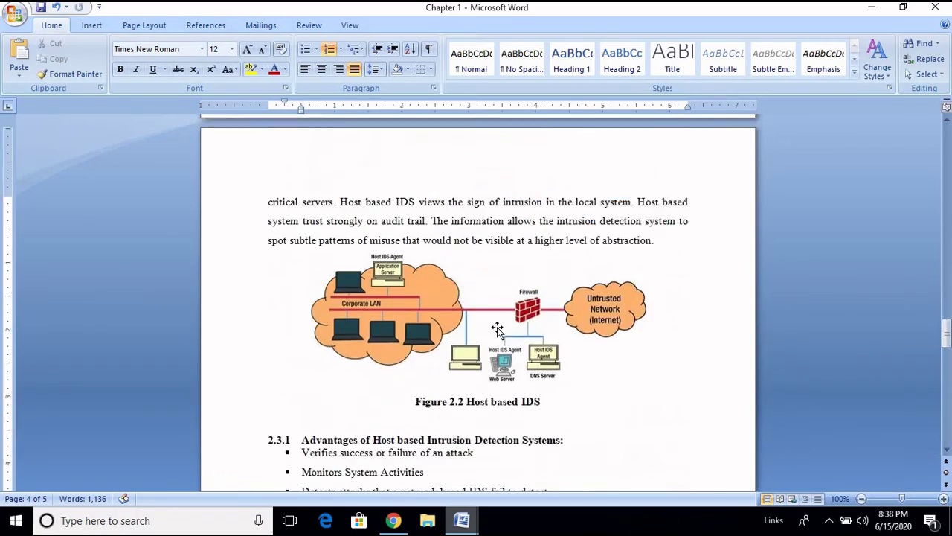
pyautogui.scroll(20, 498, 328)
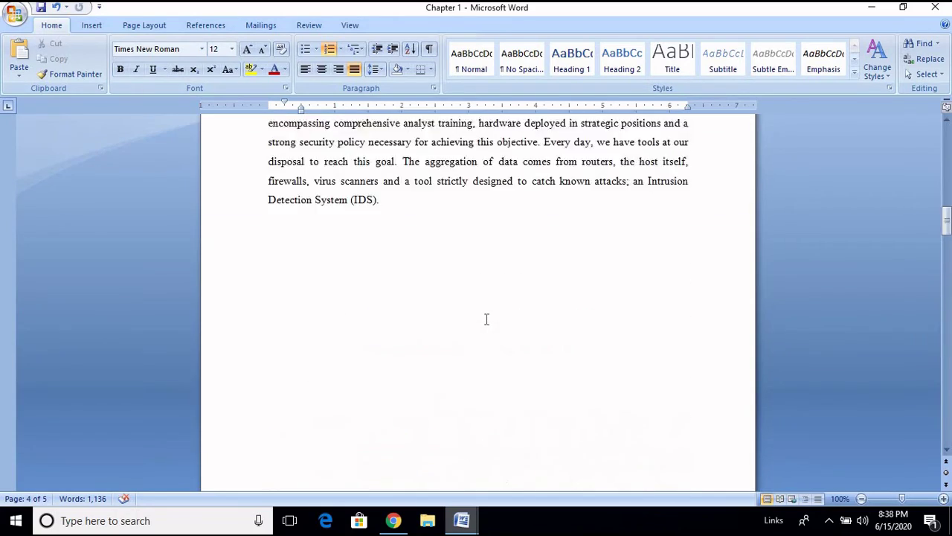
pyautogui.scroll(20, 487, 319)
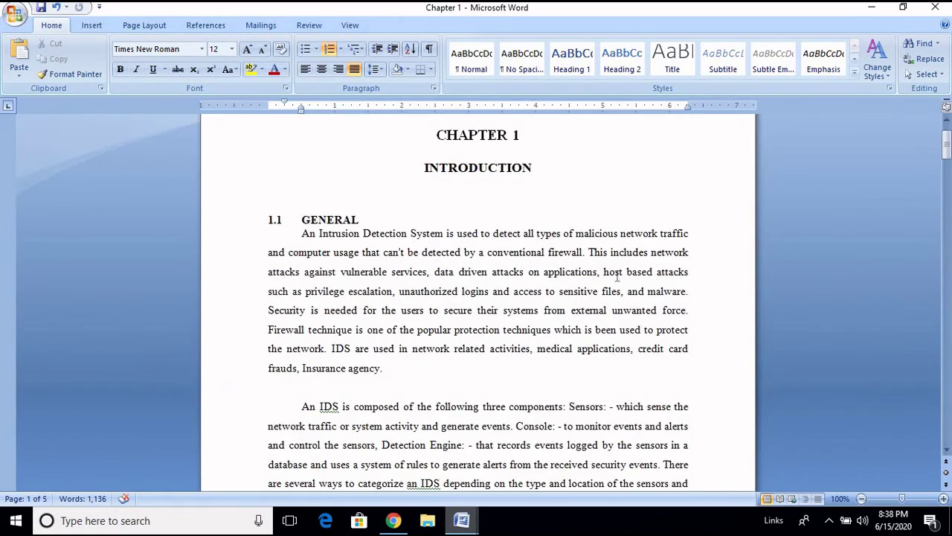
pyautogui.click(585, 253)
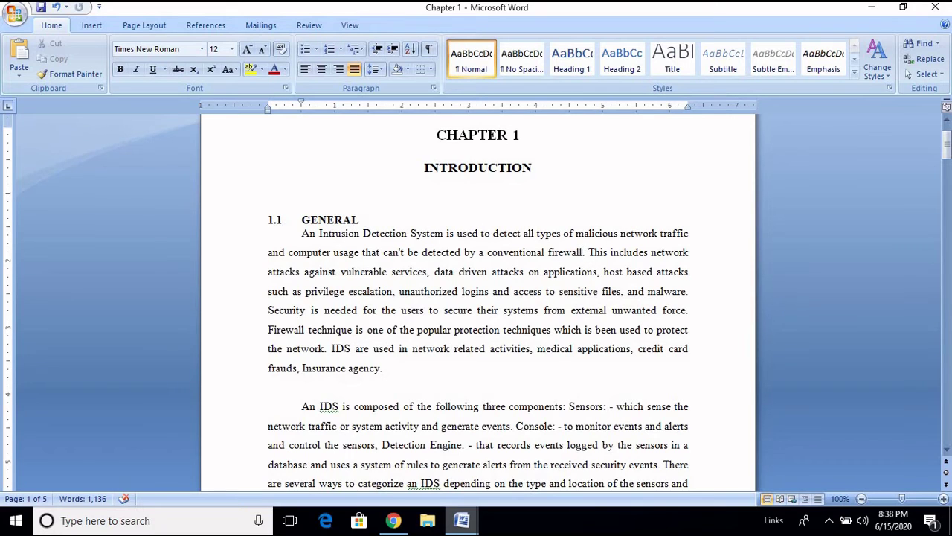
pyautogui.write('[1]')
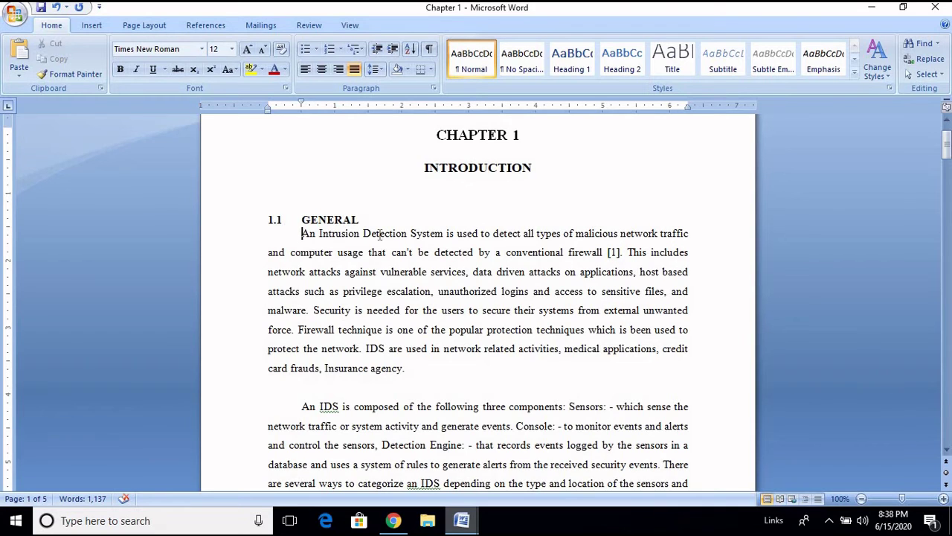
pyautogui.moveTo(379, 235); pyautogui.dragTo(599, 256)
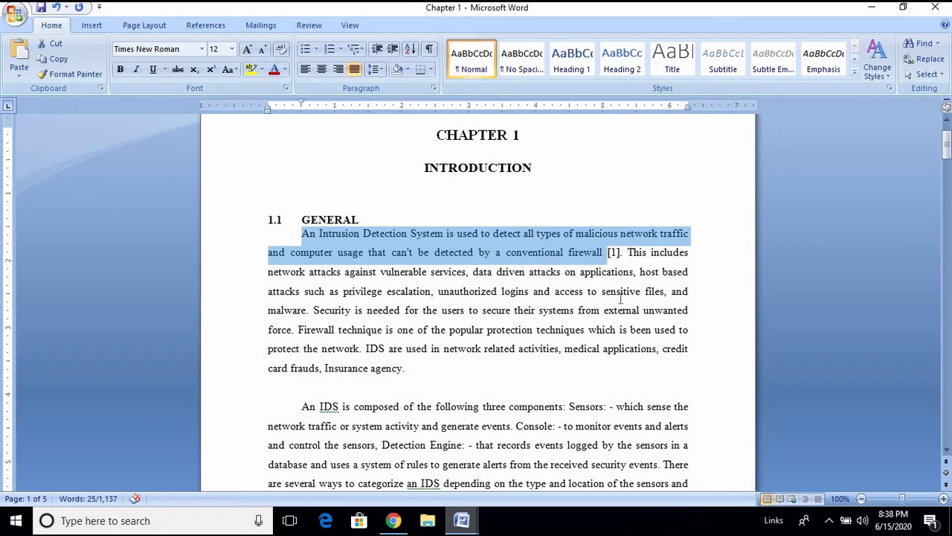
pyautogui.click(615, 256)
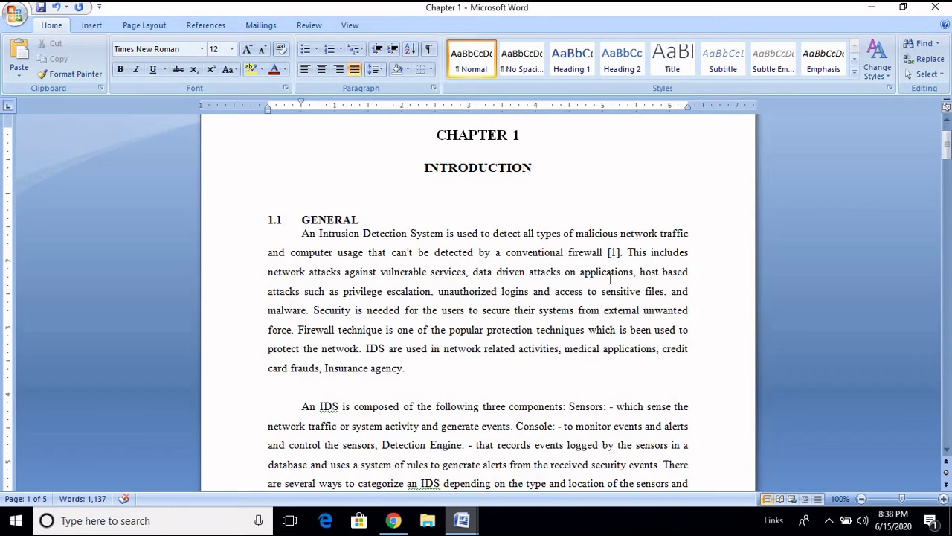
pyautogui.moveTo(301, 233); pyautogui.dragTo(599, 253)
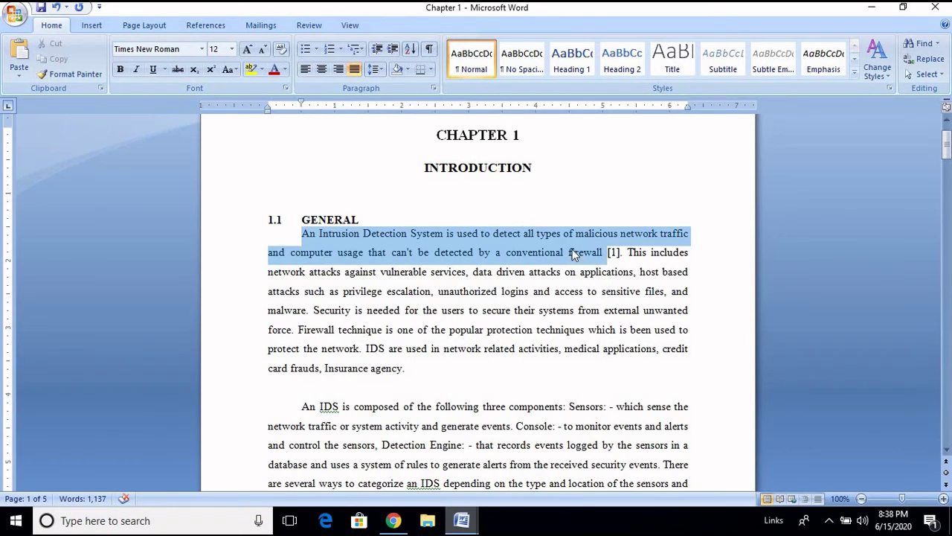
pyautogui.click(484, 330)
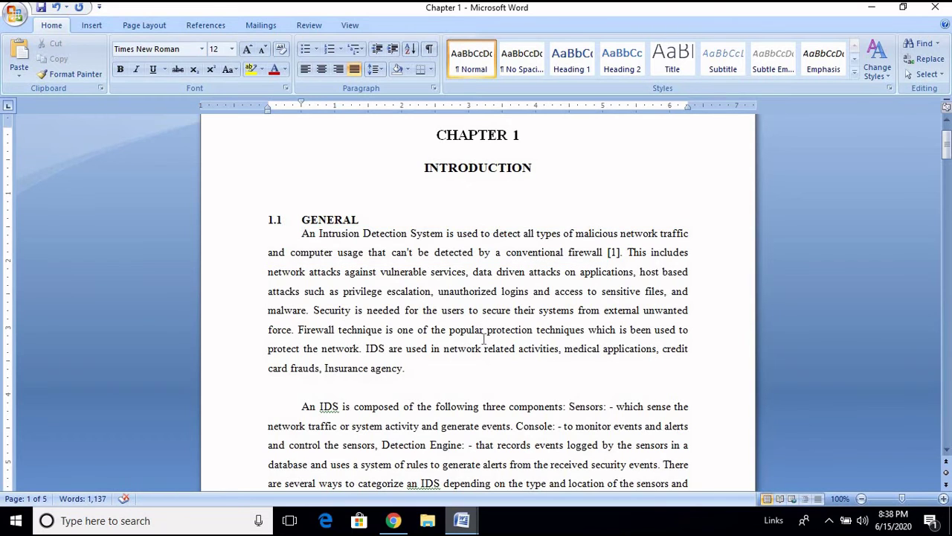
# Copy the sentence "Firewall technique is one of the popular protection techniques which is been used to protect the network" from section 1.1.
pyautogui.scroll(-3, 484, 339)
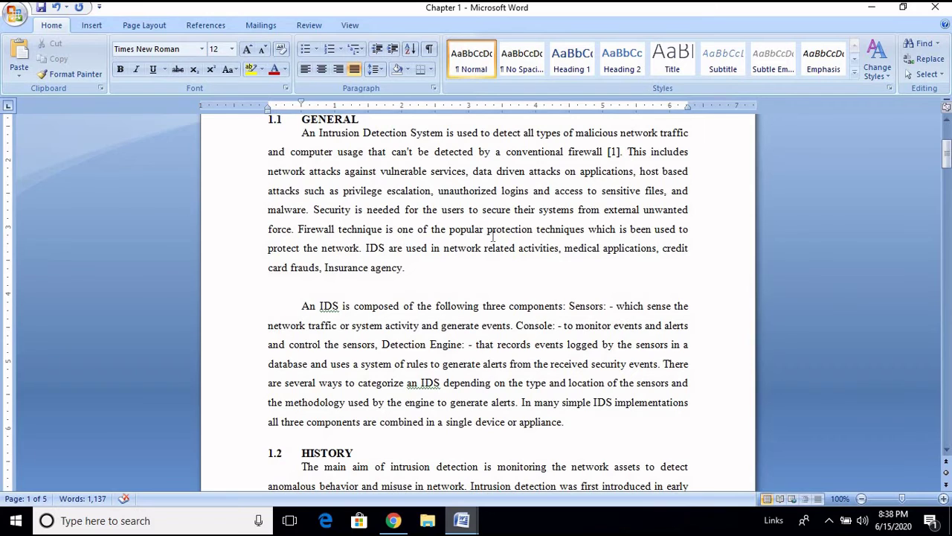
pyautogui.moveTo(297, 229); pyautogui.dragTo(372, 256)
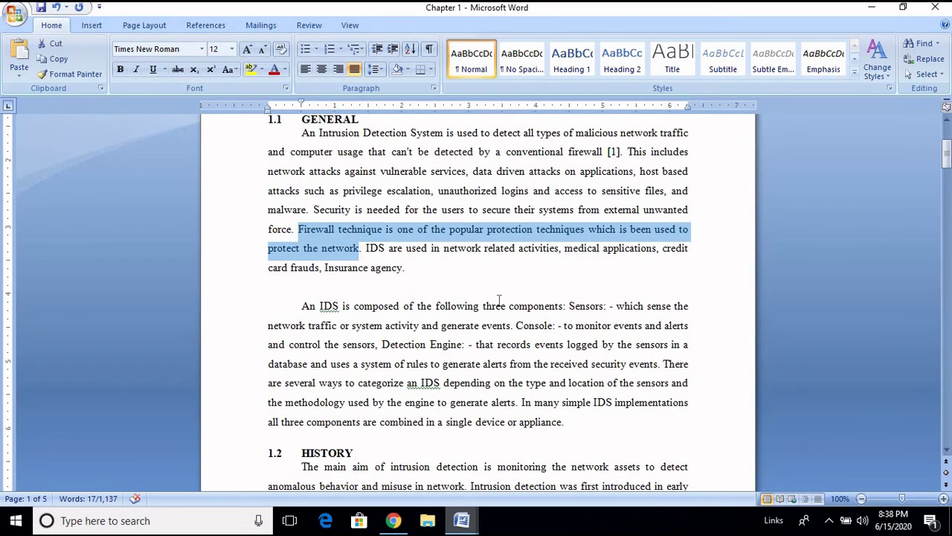
pyautogui.rightClick(343, 240)
pyautogui.click(370, 260)
# Switch to Chrome, close the open citation dialog and search Google Scholar for the copied firewall sentence.
pyautogui.click(393, 500)
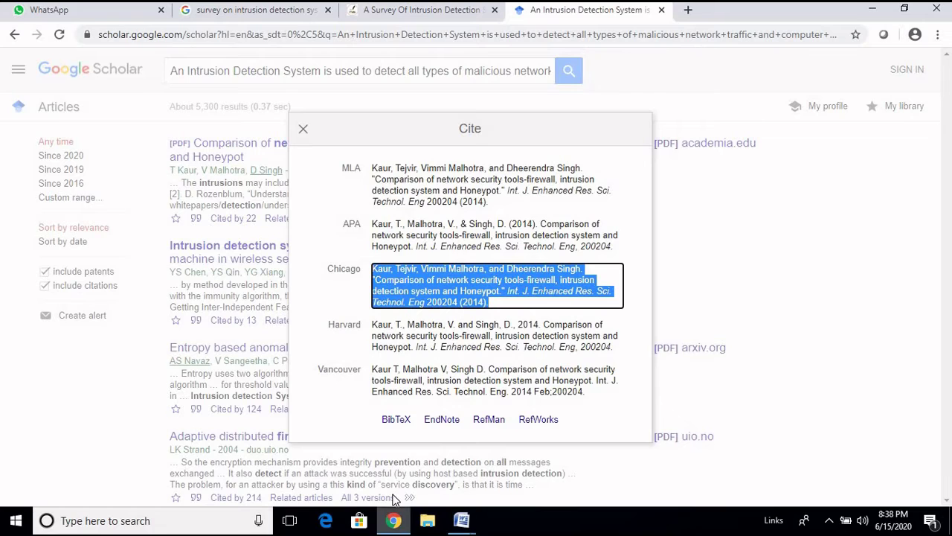
pyautogui.click(303, 129)
pyautogui.click(279, 73)
pyautogui.hotkey('ctrl', 'a')
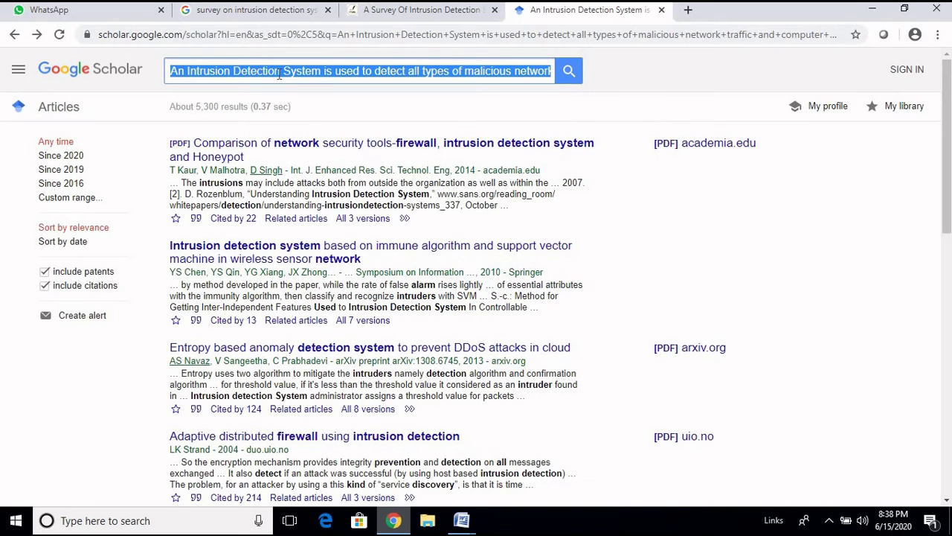
pyautogui.press('BackSpace')
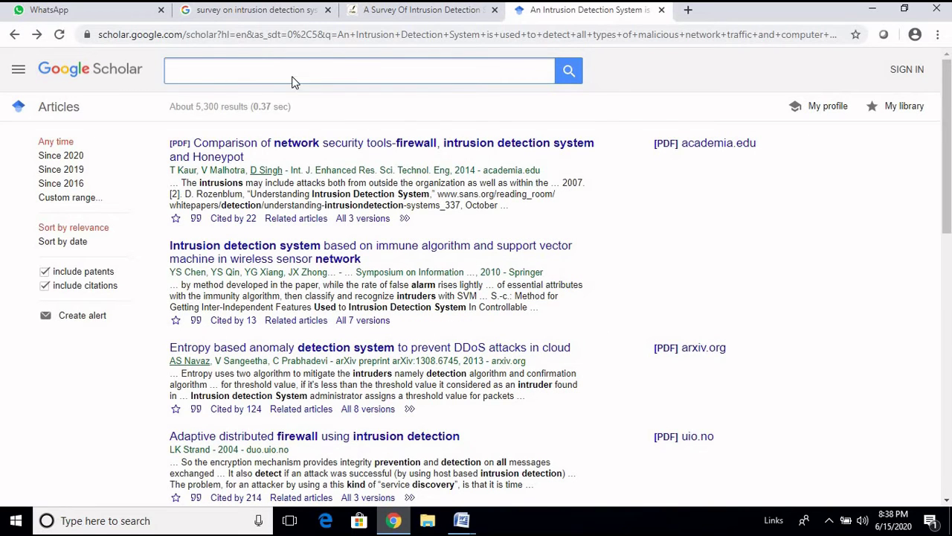
pyautogui.rightClick(292, 81)
pyautogui.click(333, 163)
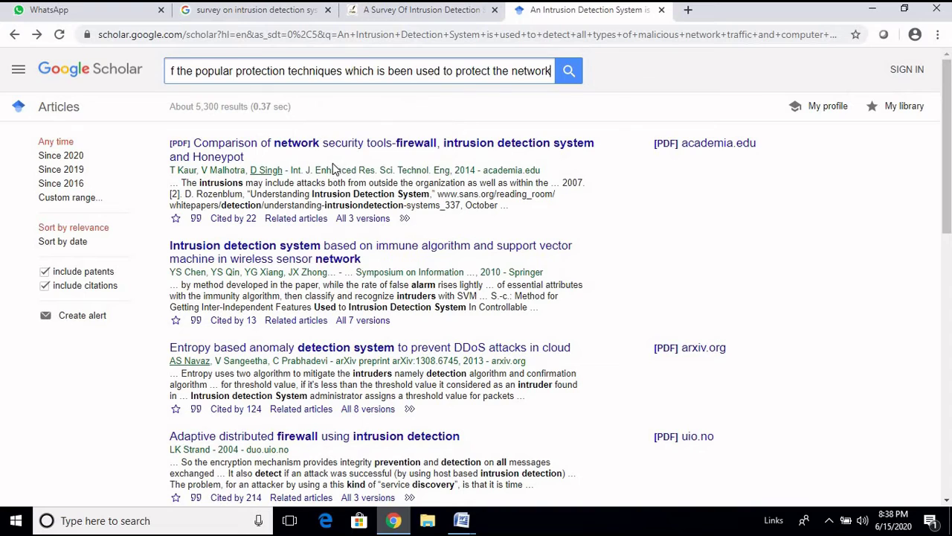
pyautogui.click(571, 82)
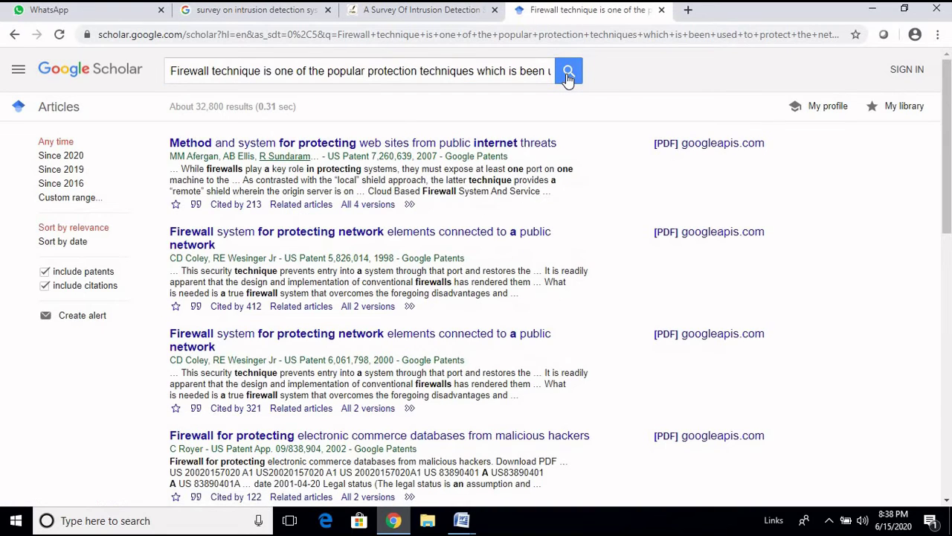
# Copy the Chicago-style citation of the first result, "Method and system for protecting web sites from public internet threats".
pyautogui.click(197, 206)
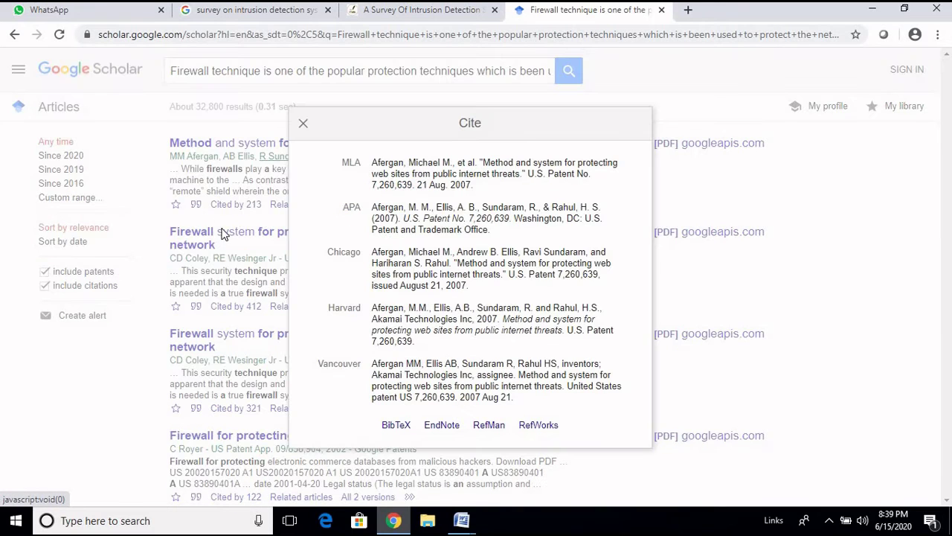
pyautogui.click(395, 264)
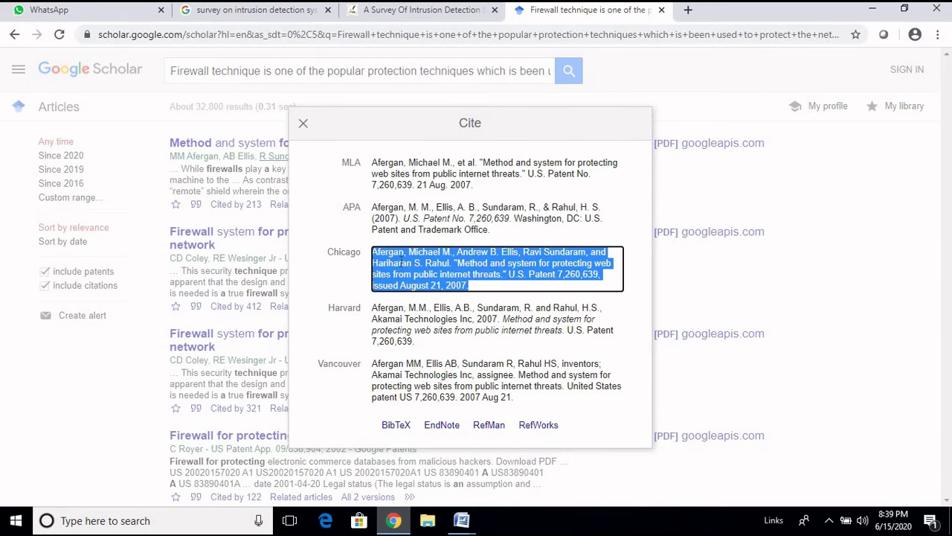
pyautogui.rightClick(401, 265)
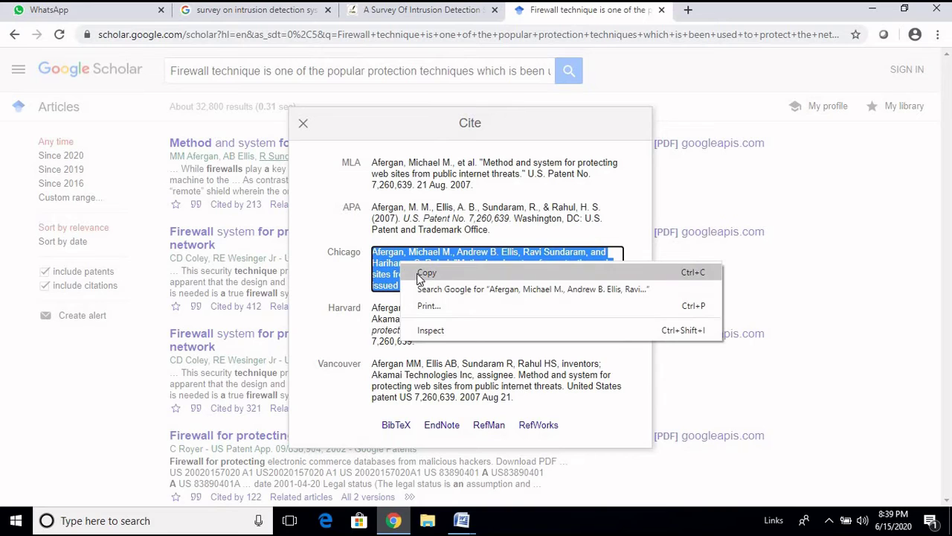
pyautogui.click(421, 277)
# Return to the Chapter 1 document in Word and paste the copied citation on the empty line below reference 1.
pyautogui.click(461, 520)
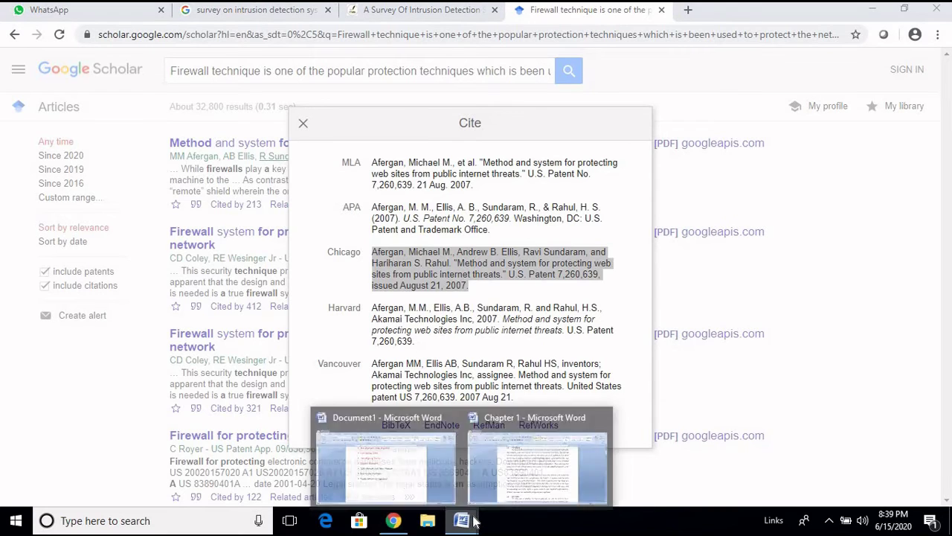
pyautogui.click(519, 424)
pyautogui.scroll(-15, 509, 402)
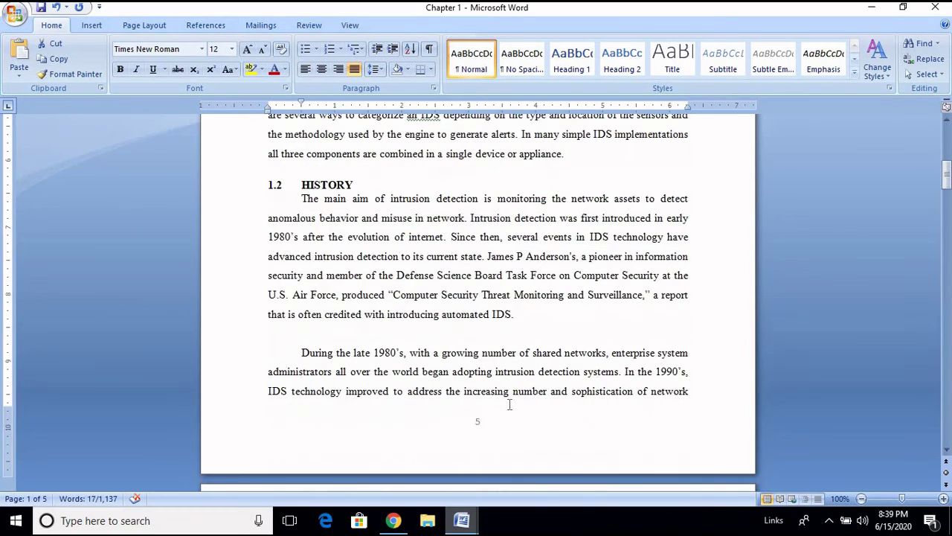
pyautogui.scroll(3, 469, 398)
pyautogui.scroll(1, 463, 396)
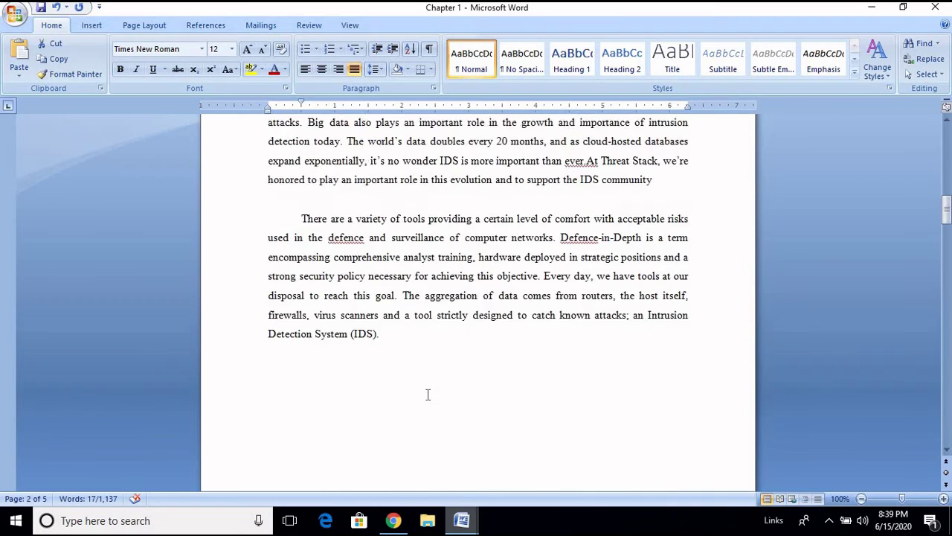
pyautogui.scroll(-8, 446, 401)
pyautogui.scroll(-9, 428, 402)
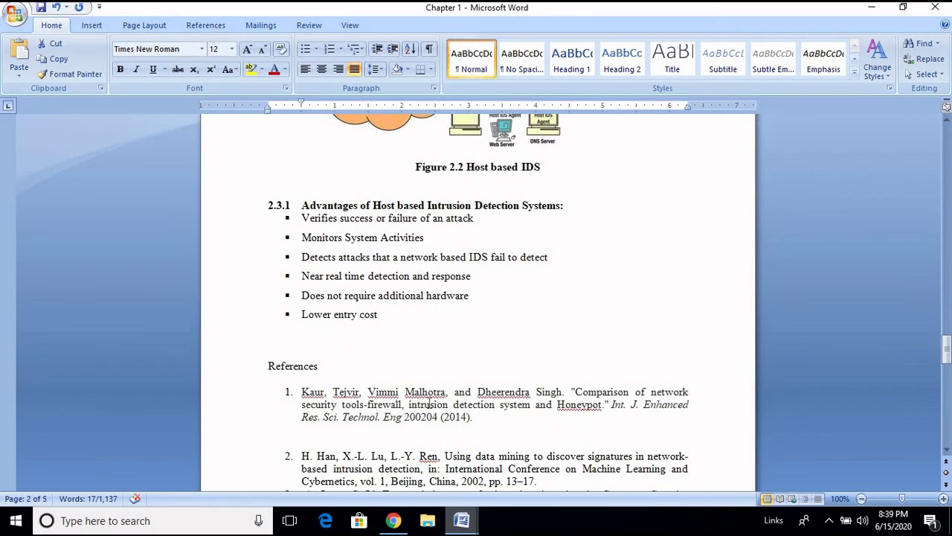
pyautogui.click(301, 305)
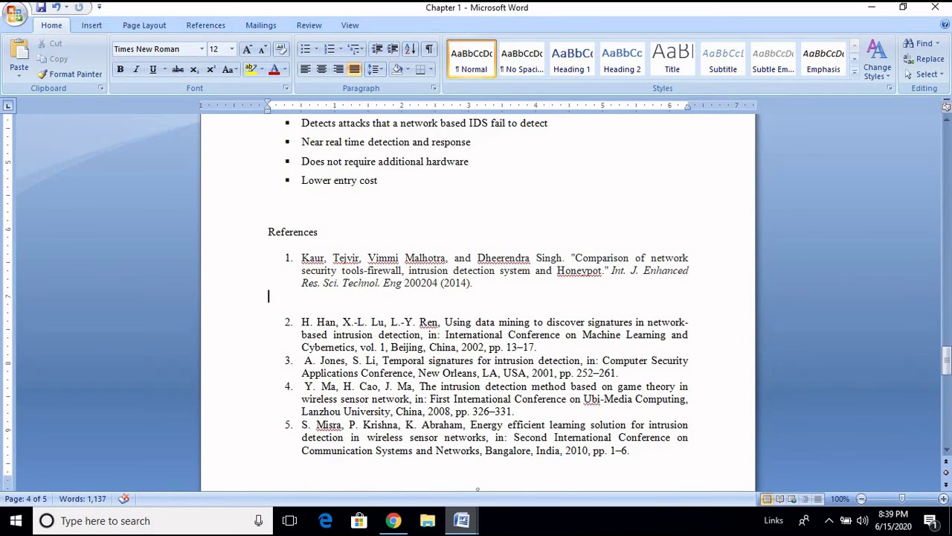
pyautogui.hotkey('ctrl', 'v')
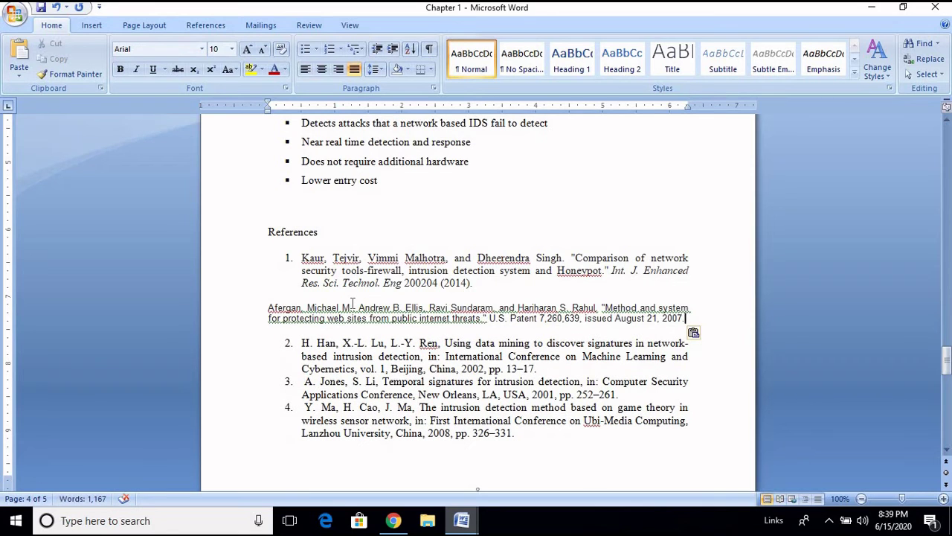
# Set the newly pasted web-site protection patent citation to Times New Roman, size 12.
pyautogui.click(245, 307)
pyautogui.moveTo(245, 323); pyautogui.dragTo(242, 327)
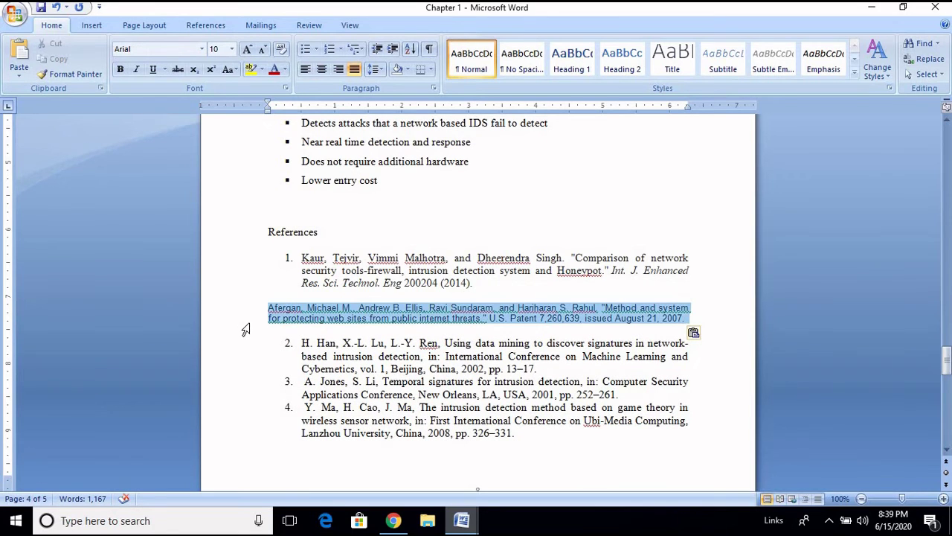
pyautogui.click(155, 52)
pyautogui.write('Times New Roman')
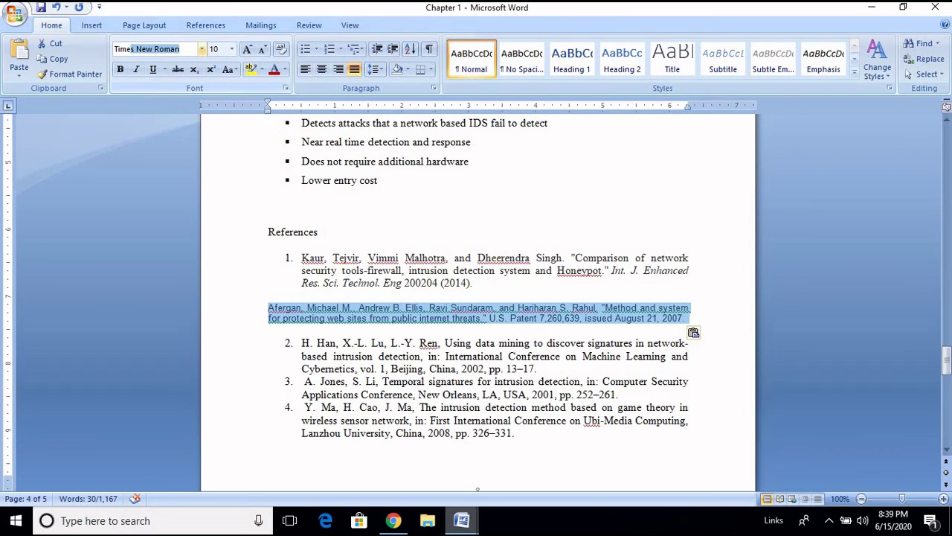
pyautogui.press('Tab')
pyautogui.write('12')
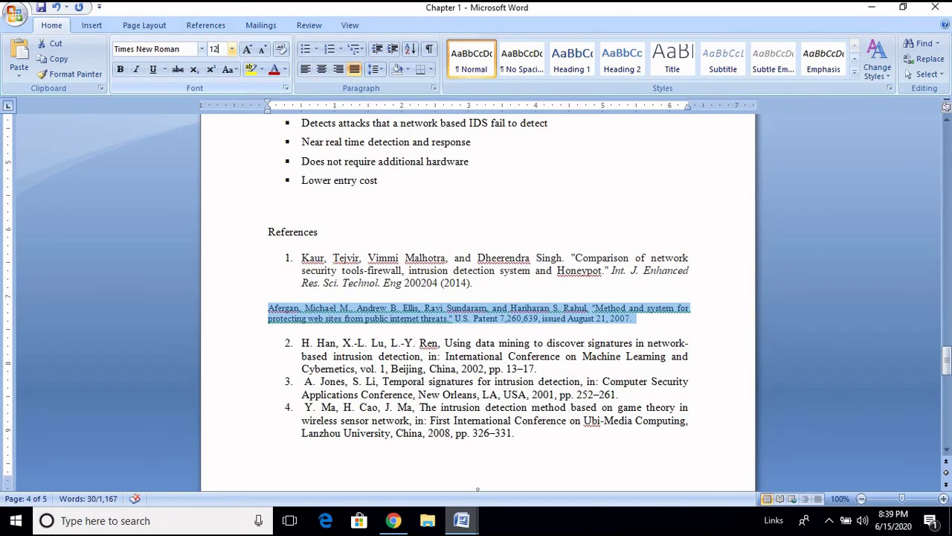
pyautogui.press('Return')
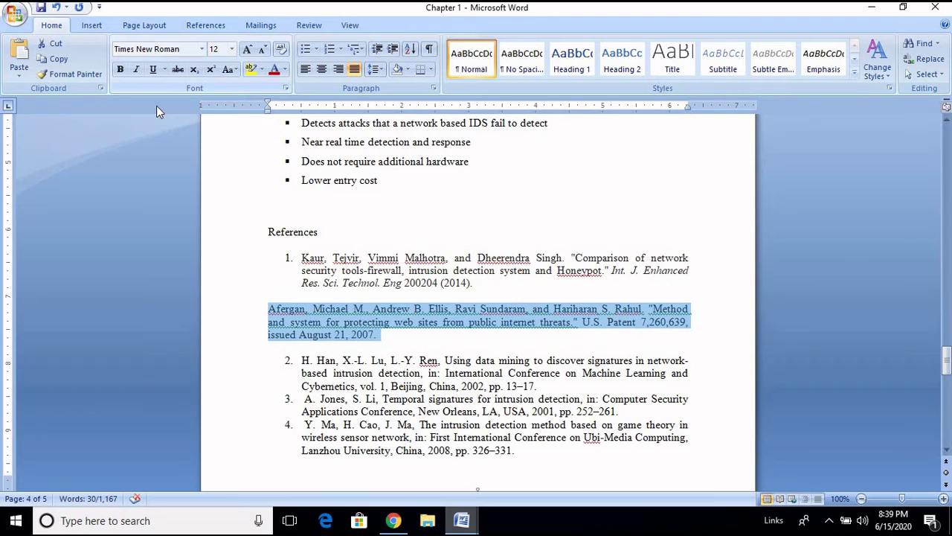
# Copy reference 1's numbered-list formatting onto the patent citation with Format Painter to make it reference 2.
pyautogui.click(301, 261)
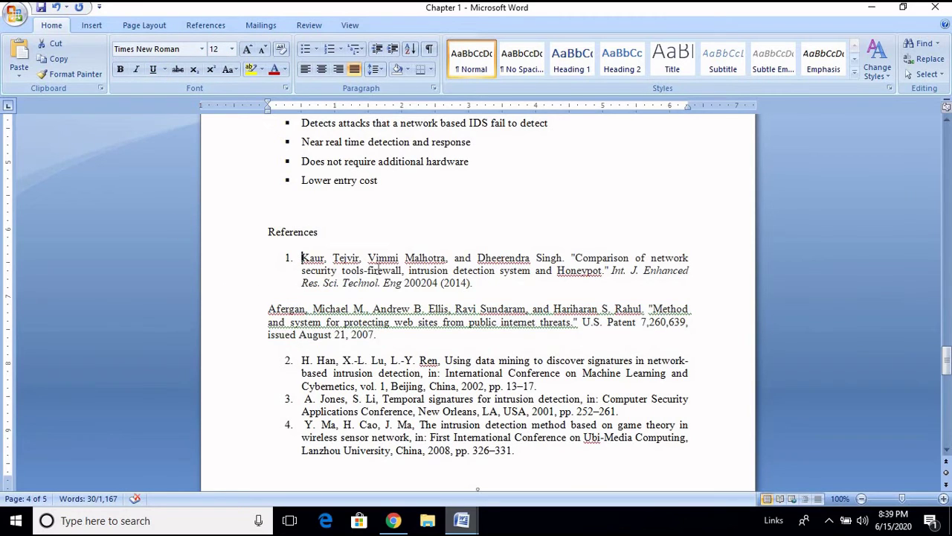
pyautogui.doubleClick(71, 73)
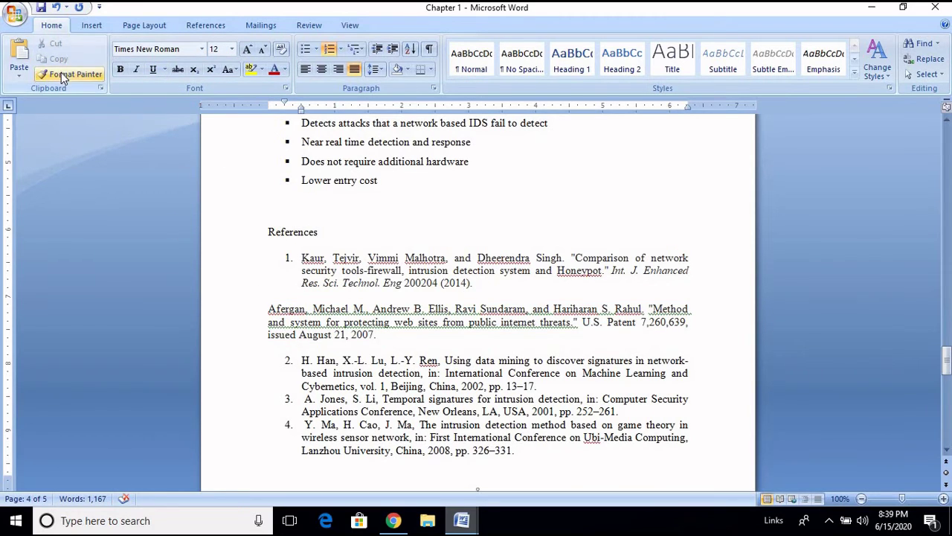
pyautogui.click(272, 311)
pyautogui.press('Escape')
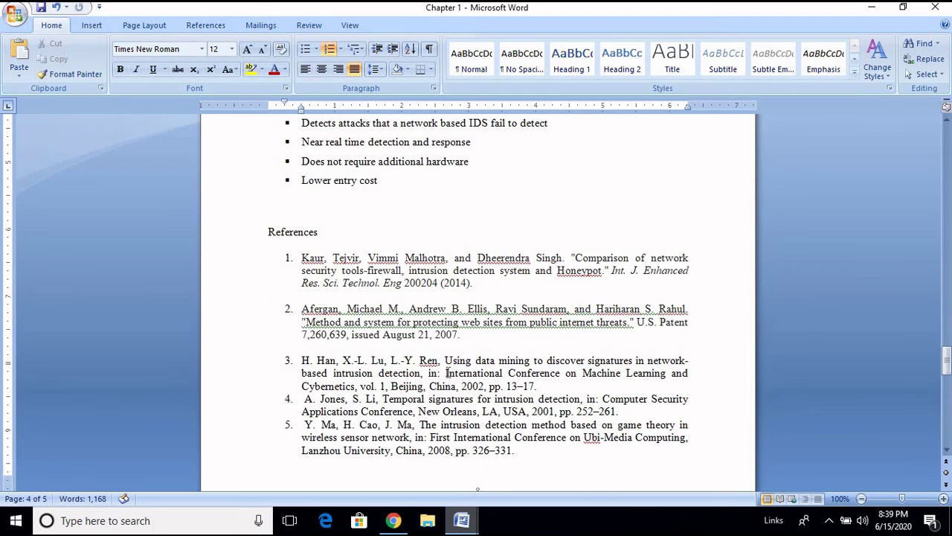
# Insert the in-text citation marker [2] after "protect the network" in section 1.1 GENERAL.
pyautogui.scroll(15, 524, 313)
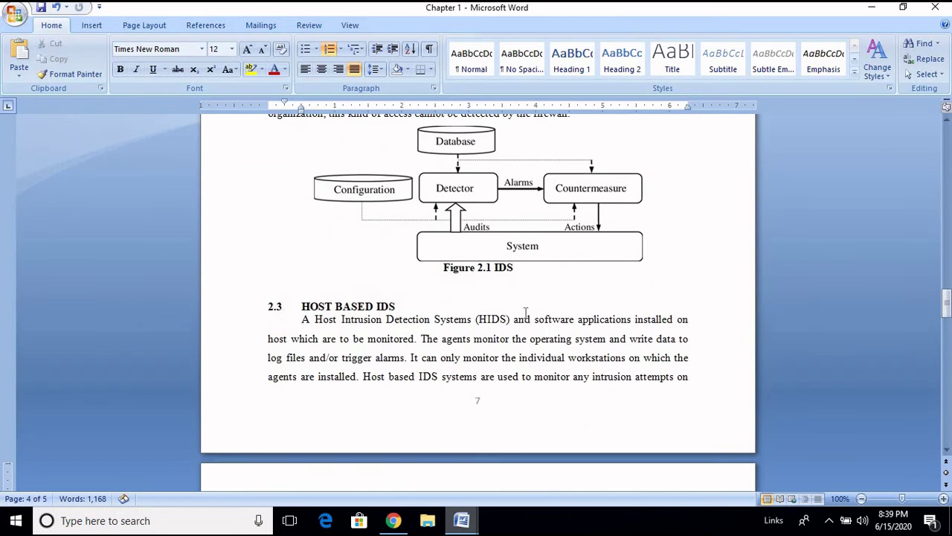
pyautogui.scroll(15, 525, 312)
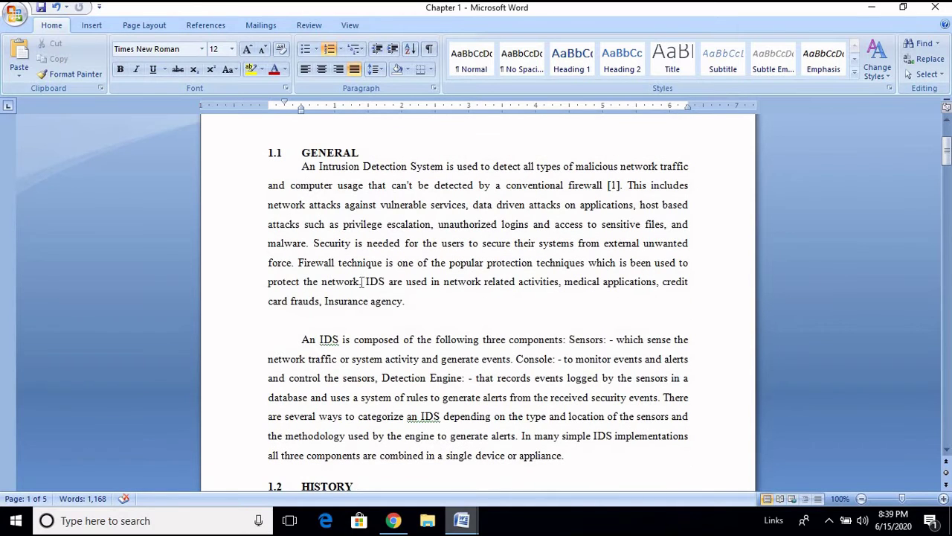
pyautogui.click(361, 281)
pyautogui.write('[2]')
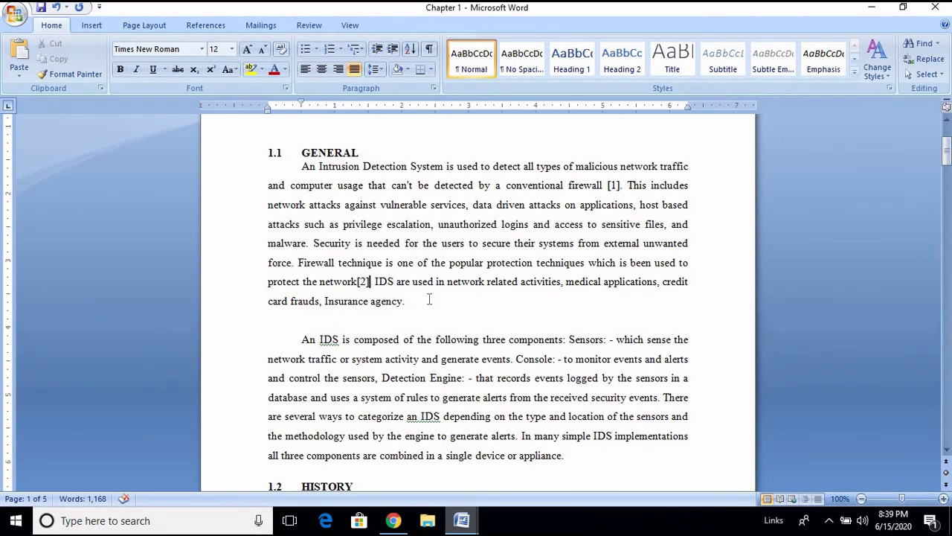
# Switch to Document1 and review the checklist items "How to take references" and "Finally References alignment".
pyautogui.scroll(-4, 428, 300)
pyautogui.scroll(-3, 422, 324)
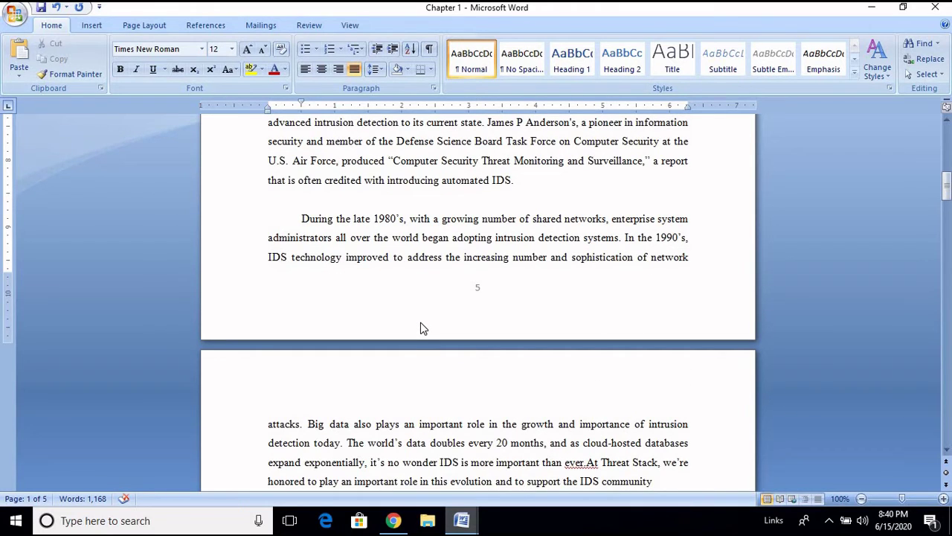
pyautogui.scroll(-3, 422, 327)
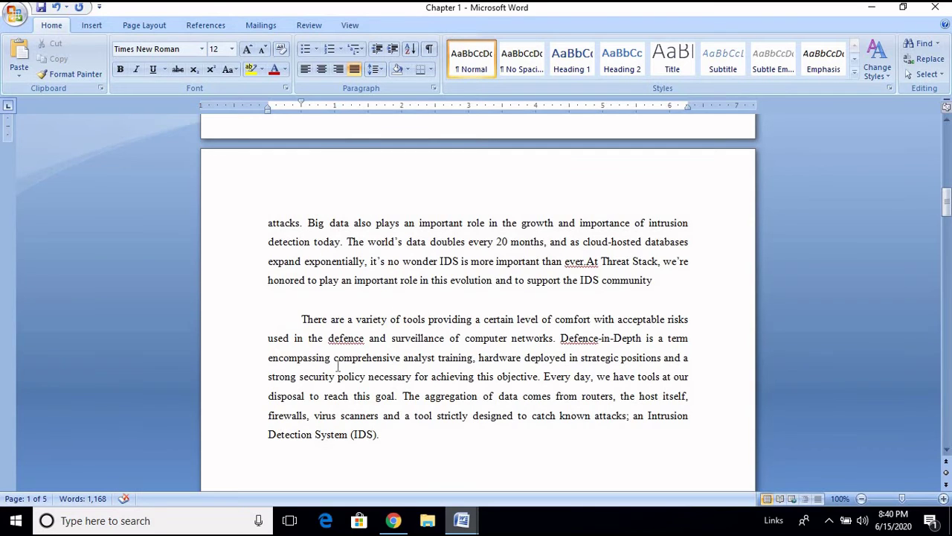
pyautogui.moveTo(461, 520)
pyautogui.click(387, 487)
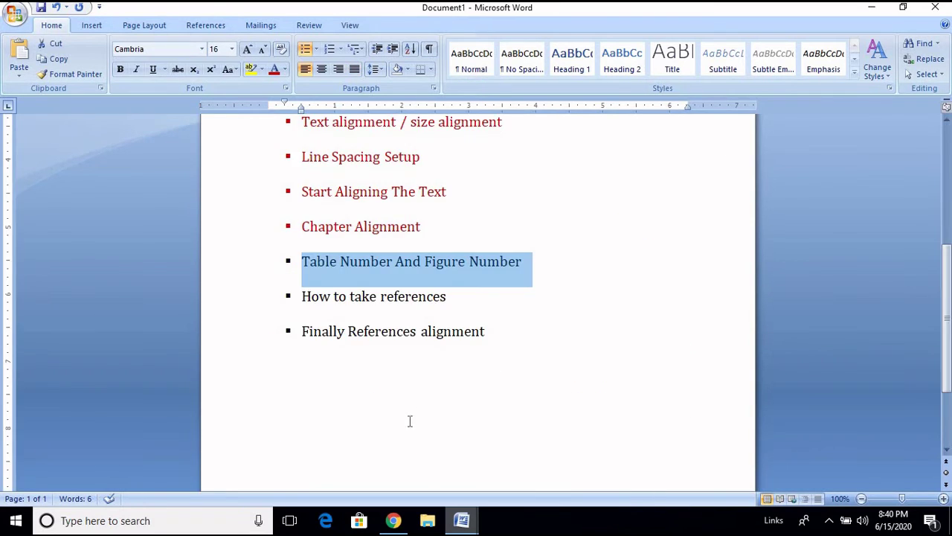
pyautogui.scroll(-3, 409, 421)
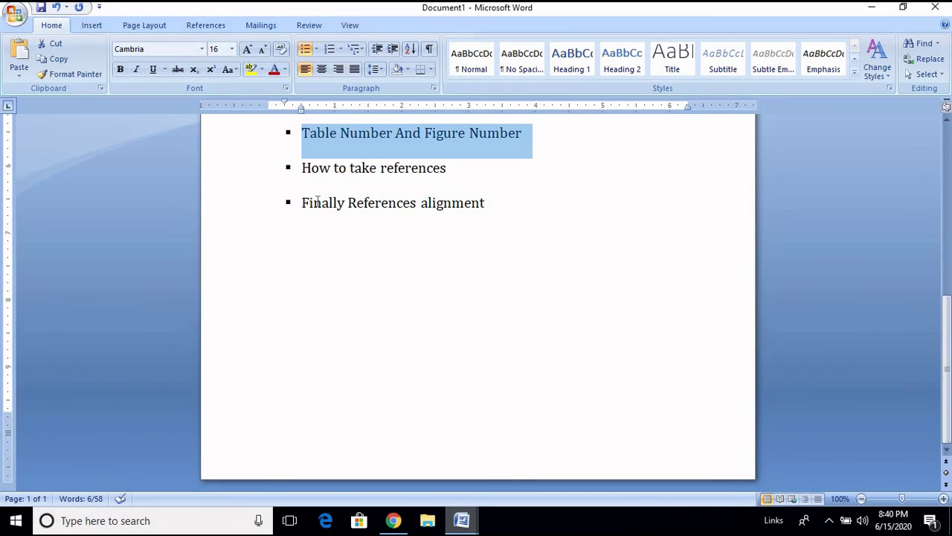
pyautogui.click(302, 203)
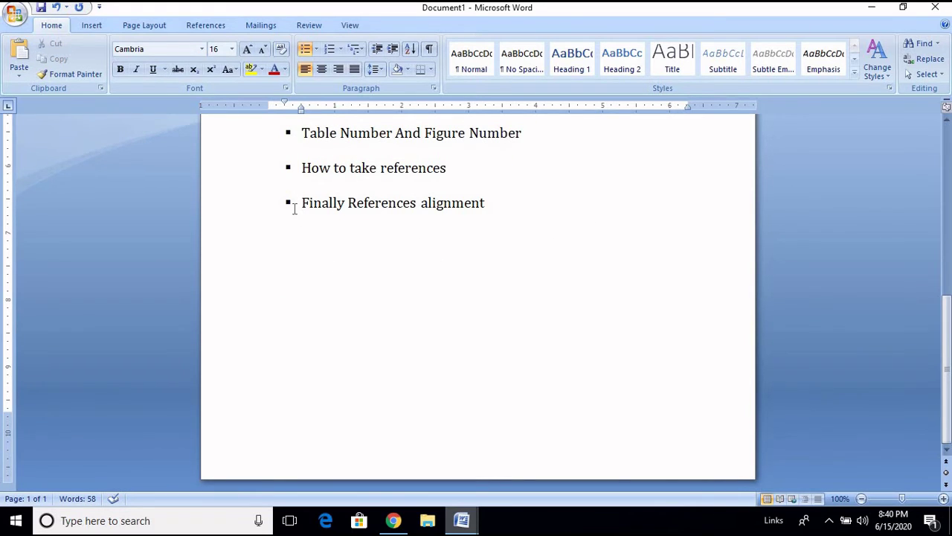
pyautogui.moveTo(304, 168); pyautogui.dragTo(476, 163)
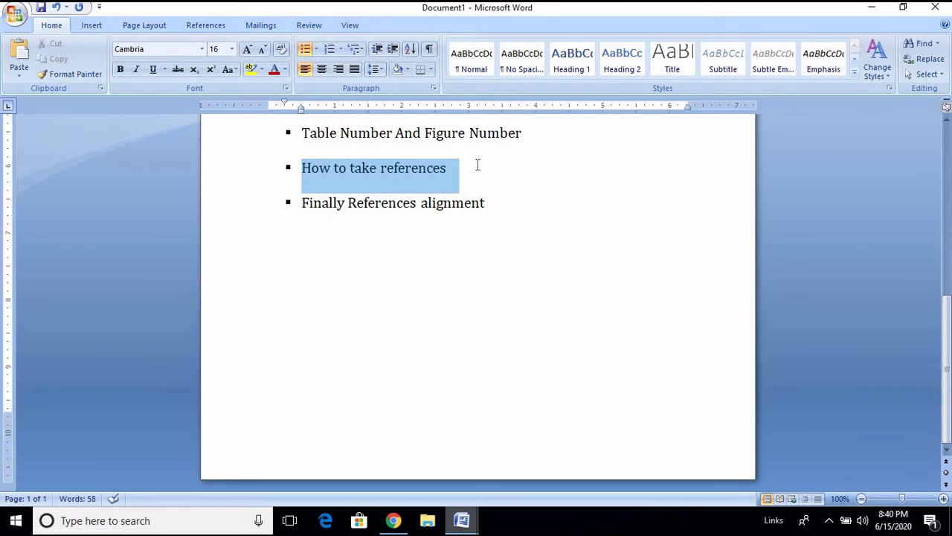
pyautogui.click(476, 251)
pyautogui.click(302, 202)
pyautogui.moveTo(348, 201); pyautogui.dragTo(517, 201)
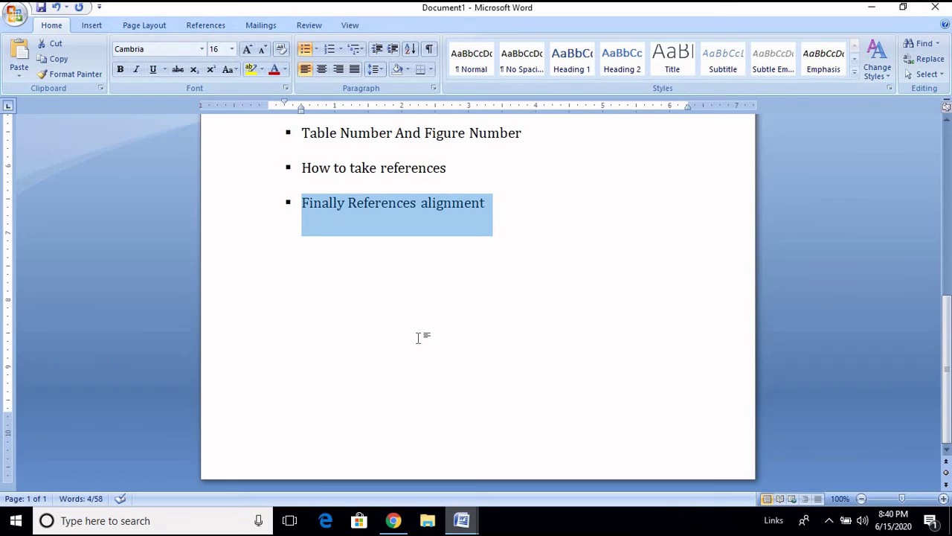
# Return to the Chapter 1 document and insert blank lines above the References heading until it starts on a new page.
pyautogui.click(462, 521)
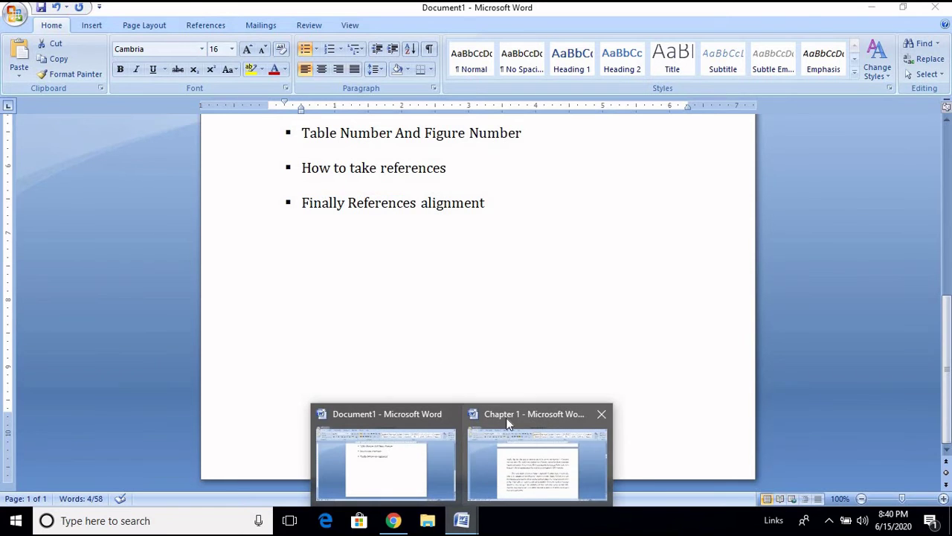
pyautogui.click(506, 417)
pyautogui.click(508, 413)
pyautogui.scroll(-20, 487, 394)
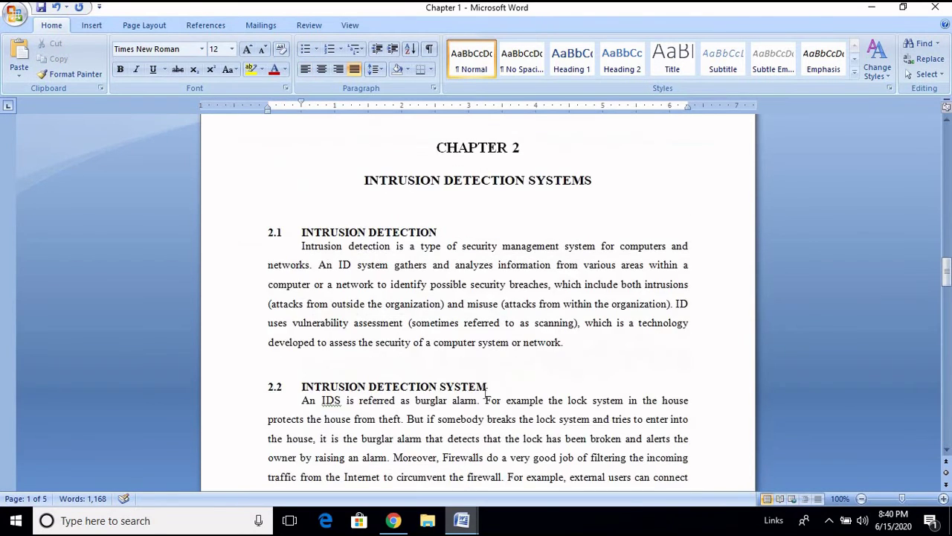
pyautogui.scroll(-15, 493, 405)
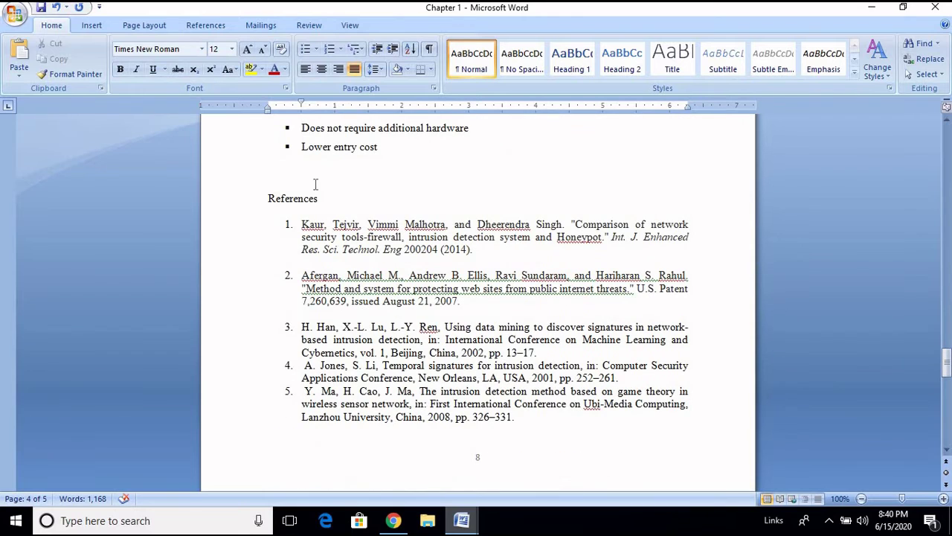
pyautogui.click(316, 183)
pyautogui.press('Return')
pyautogui.press('Return')
pyautogui.press('Return')
pyautogui.press('Return')
pyautogui.press('Return')
pyautogui.press('Return')
pyautogui.press('Return')
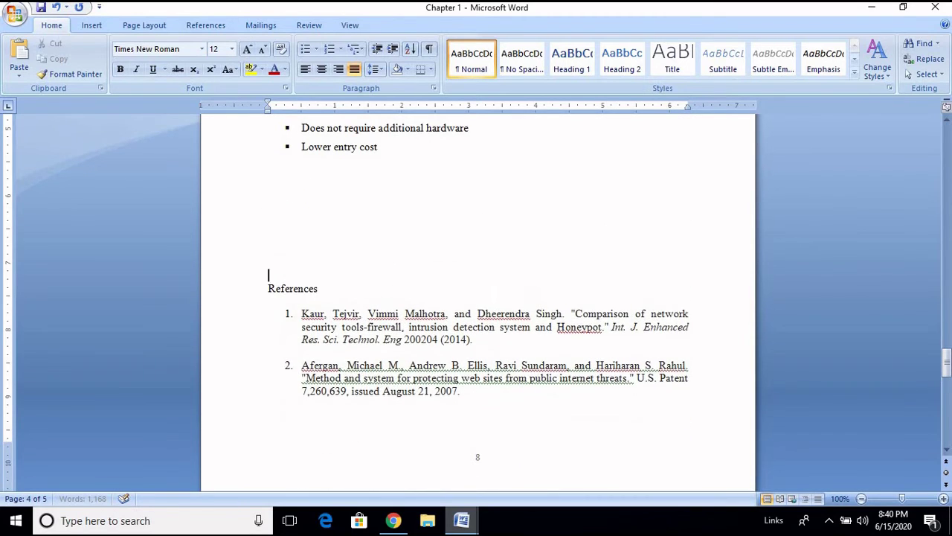
pyautogui.press('Return')
pyautogui.press('Return')
pyautogui.press('Return')
pyautogui.press('Return')
pyautogui.press('Return')
pyautogui.press('Return')
pyautogui.press('Return')
pyautogui.press('Return')
pyautogui.press('Return')
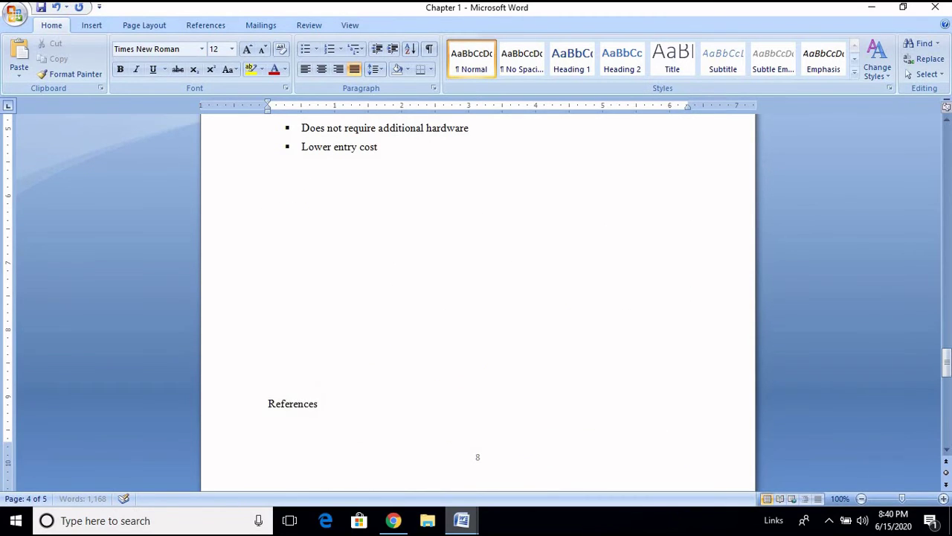
pyautogui.press('Return')
pyautogui.press('Return')
pyautogui.press('Return')
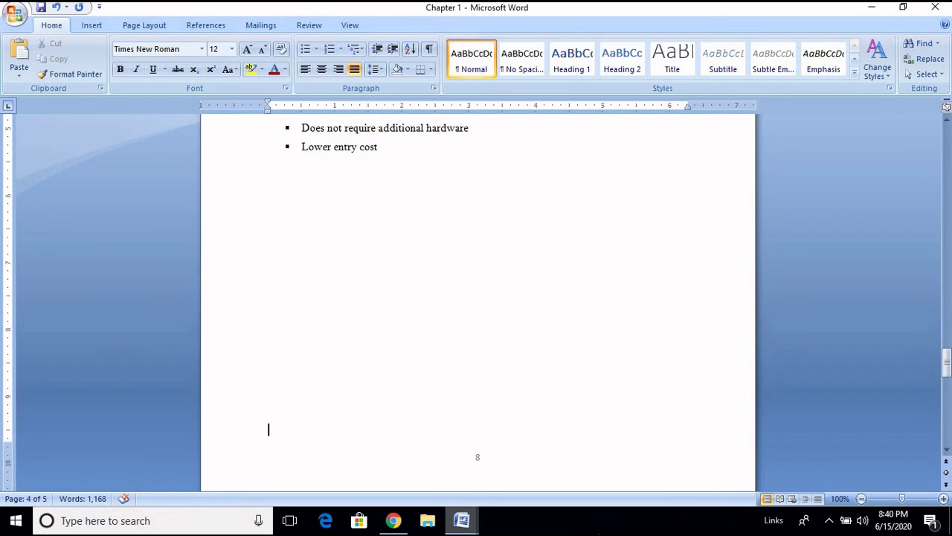
pyautogui.scroll(-1, 565, 323)
pyautogui.scroll(-8, 566, 323)
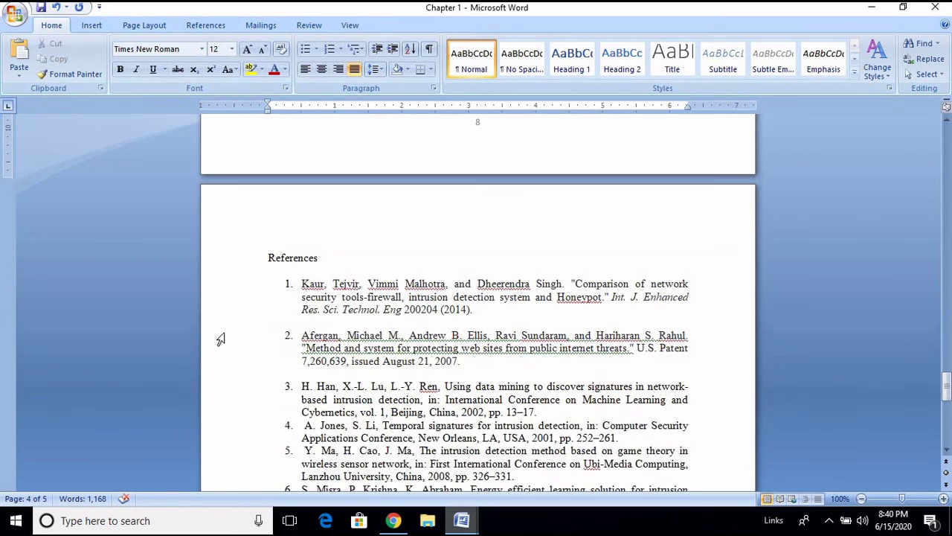
# Format the References heading as uppercase, bold, size 14 and centred.
pyautogui.click(236, 261)
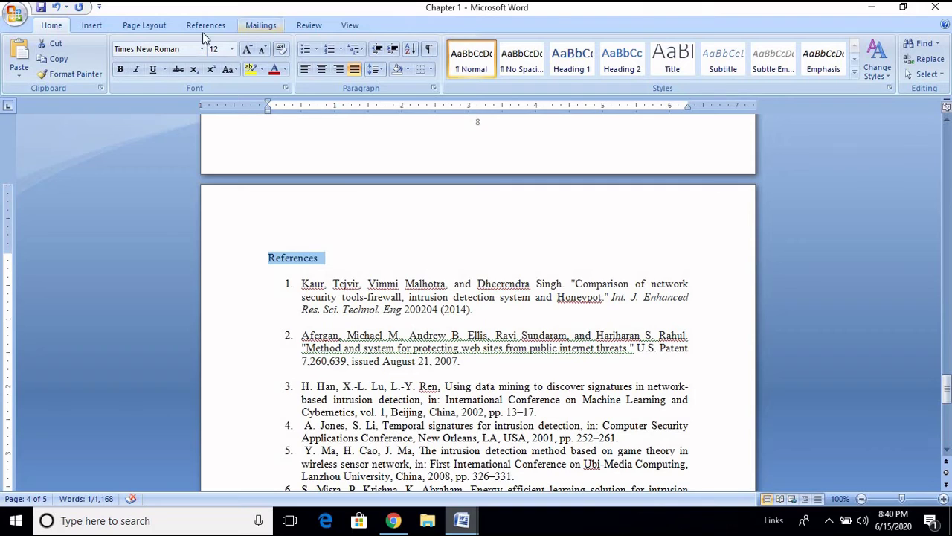
pyautogui.click(227, 72)
pyautogui.click(253, 123)
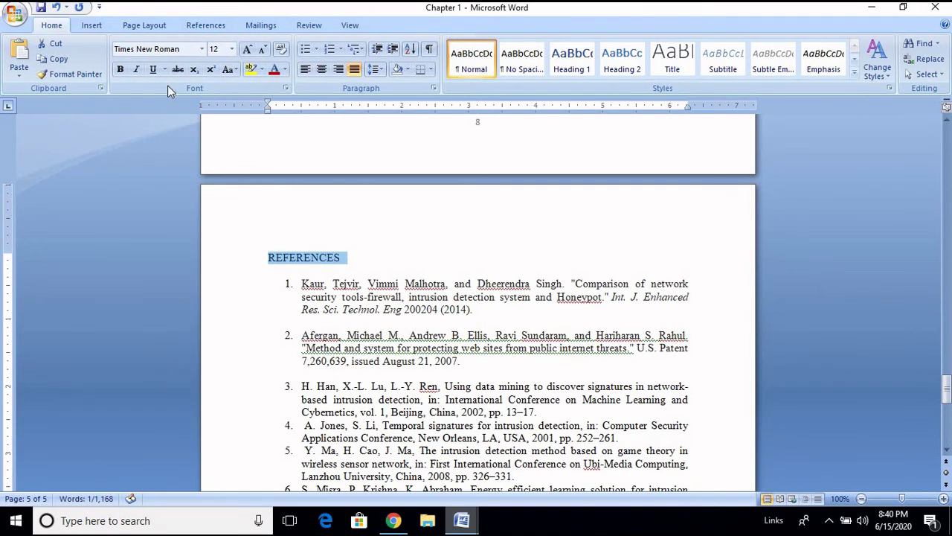
pyautogui.click(120, 70)
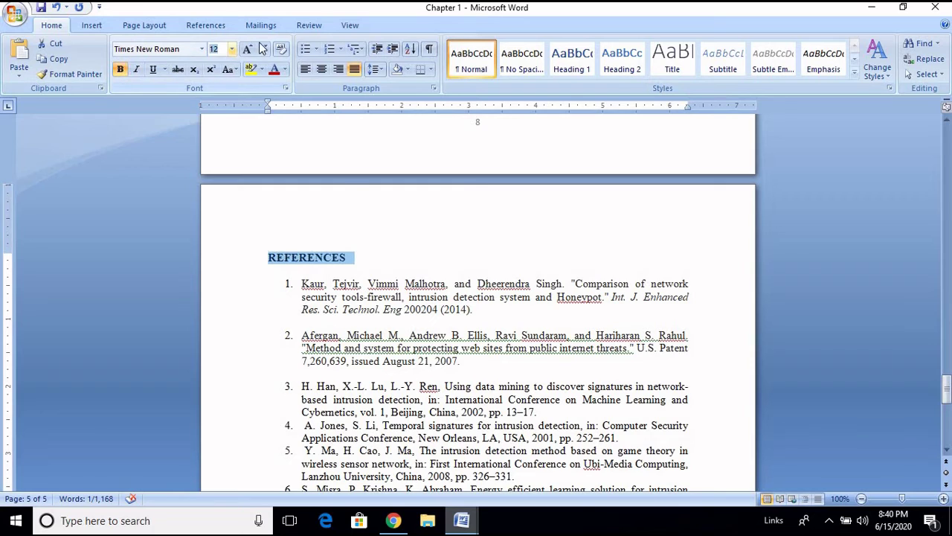
pyautogui.click(248, 48)
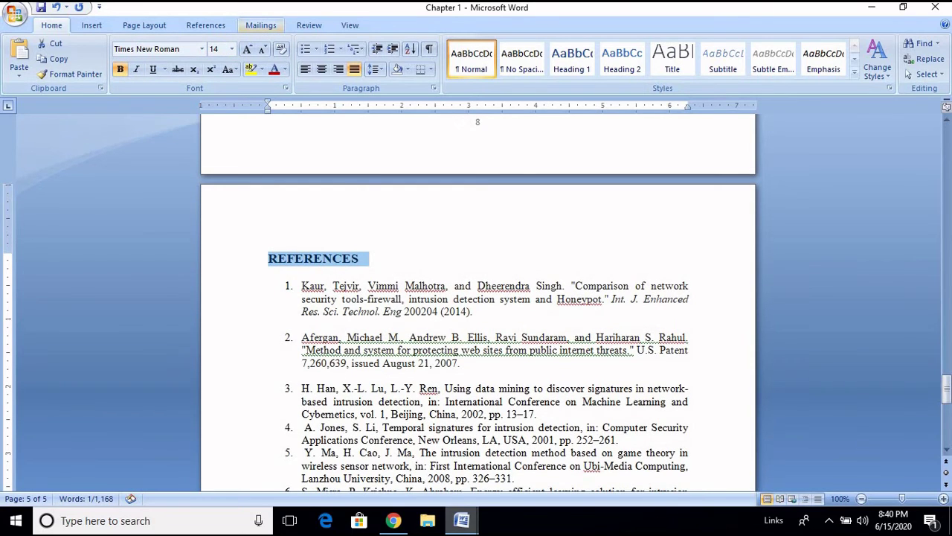
pyautogui.click(327, 68)
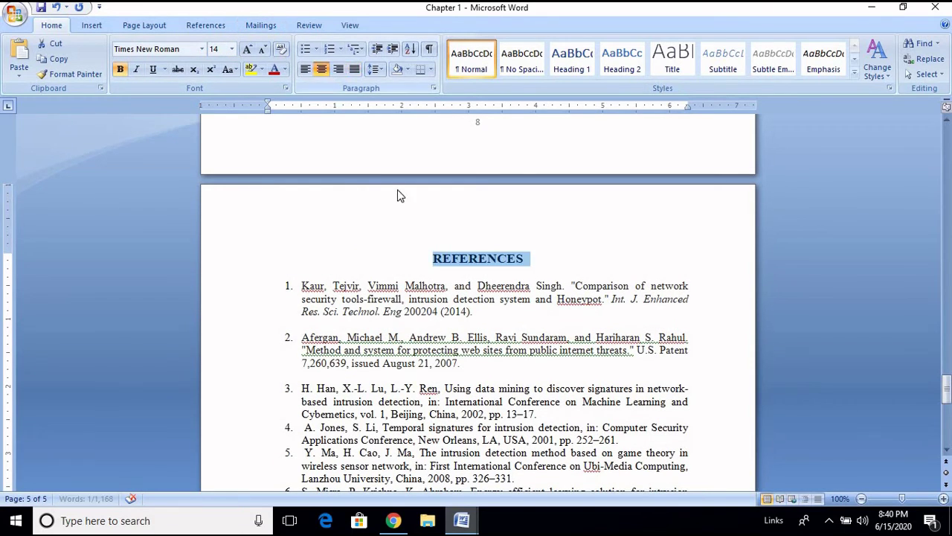
pyautogui.click(693, 348)
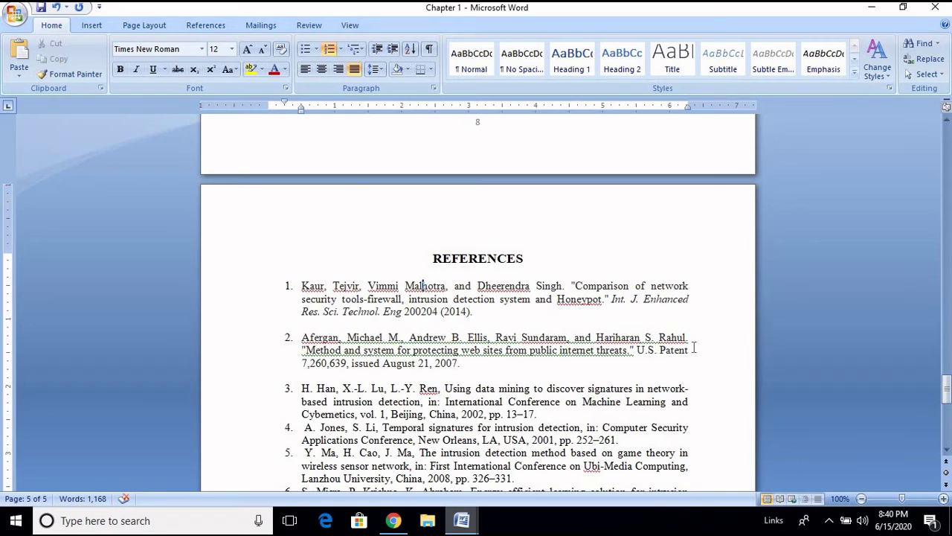
# Delete references 9 to 11 and the empty numbered items 12 and 13 from the end of the list.
pyautogui.scroll(-10, 438, 375)
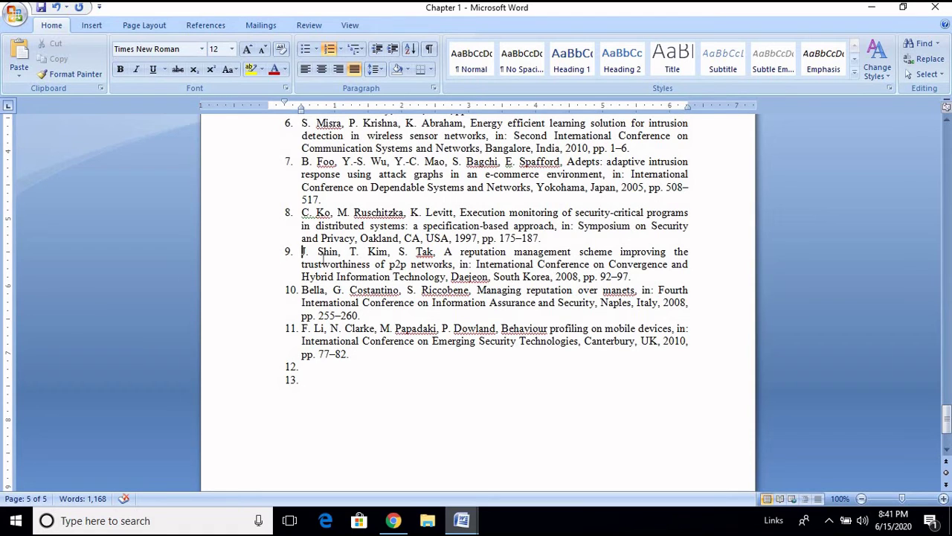
pyautogui.moveTo(322, 257); pyautogui.dragTo(347, 404)
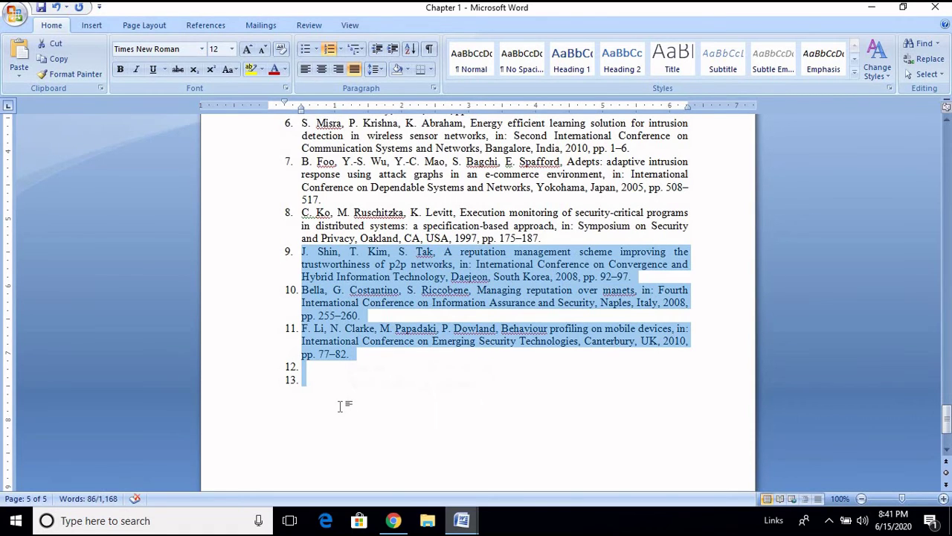
pyautogui.press('Delete')
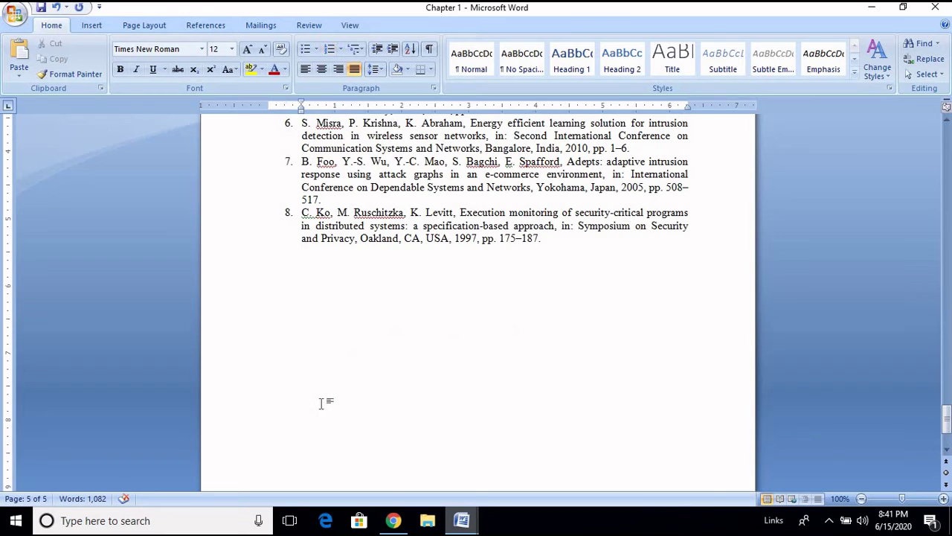
pyautogui.press('BackSpace')
# Select the whole reference list from 1 to 8 and view the available numbering formats without choosing another one.
pyautogui.scroll(5, 320, 402)
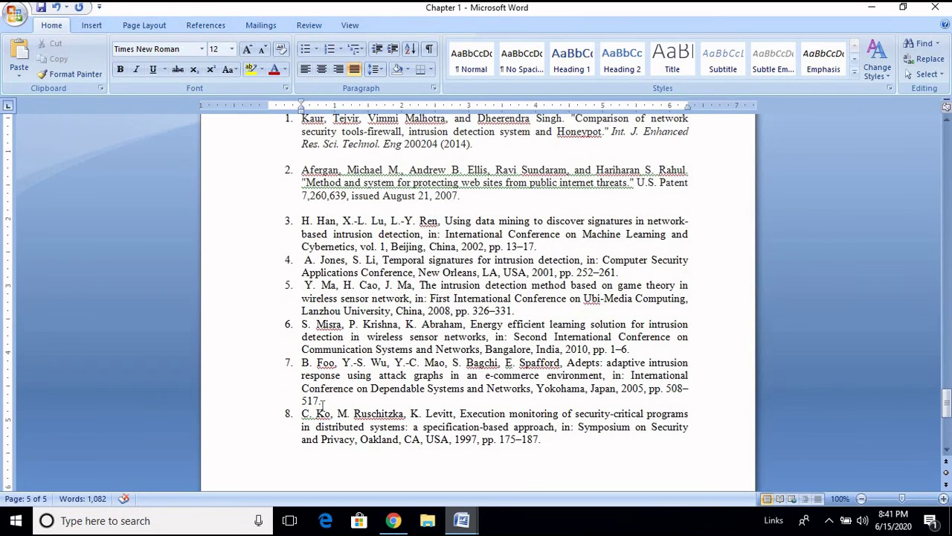
pyautogui.scroll(3, 320, 403)
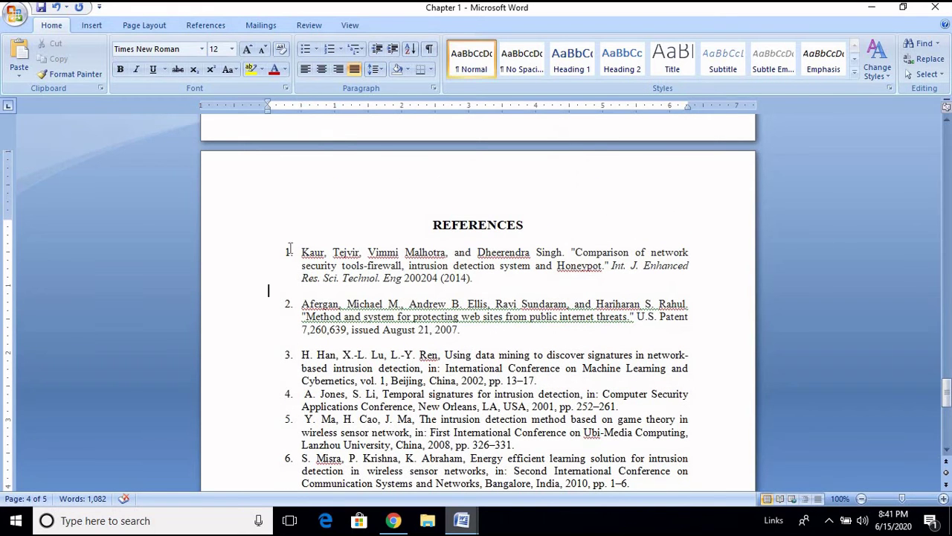
pyautogui.click(289, 253)
pyautogui.click(316, 277)
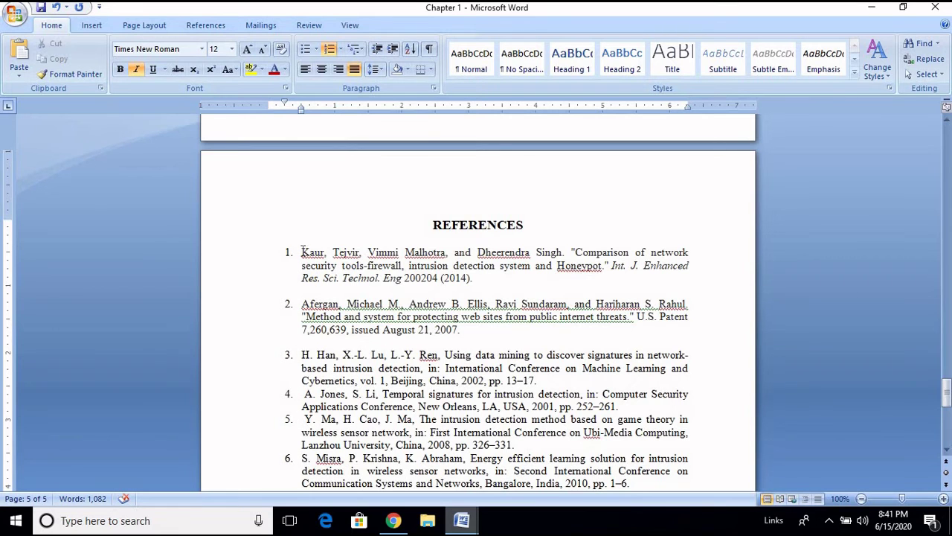
pyautogui.click(302, 252)
pyautogui.scroll(-3, 446, 350)
pyautogui.scroll(-2, 540, 405)
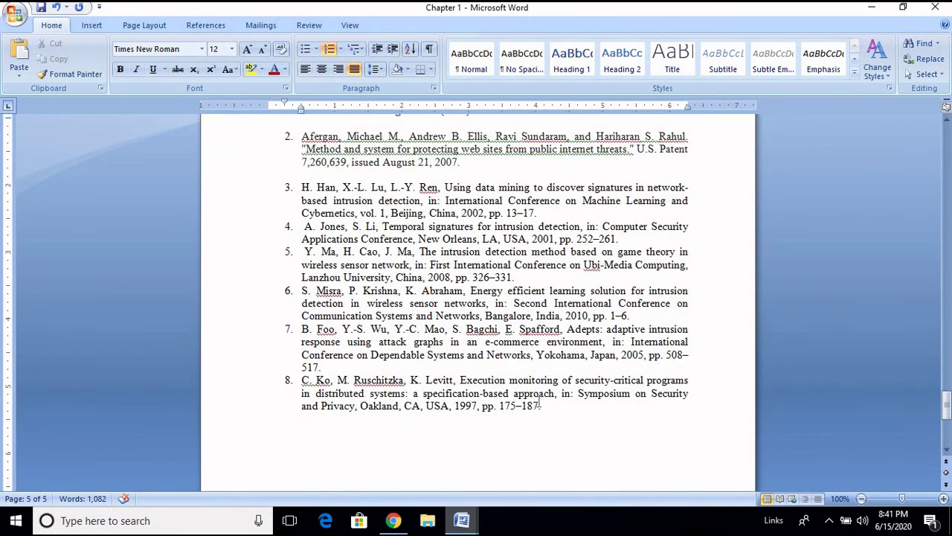
pyautogui.keyDown('shift'); pyautogui.click(555, 405); pyautogui.keyUp('shift')
pyautogui.scroll(7, 546, 408)
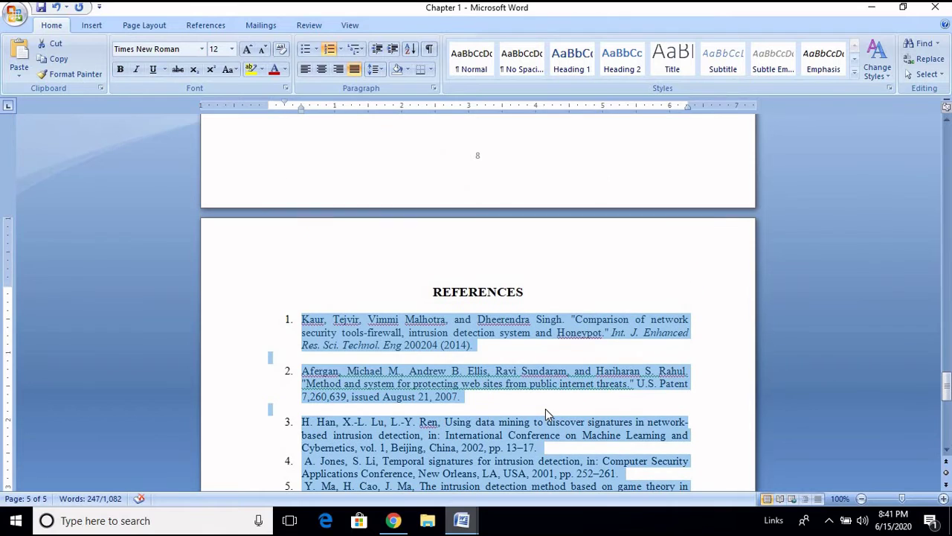
pyautogui.scroll(3, 545, 408)
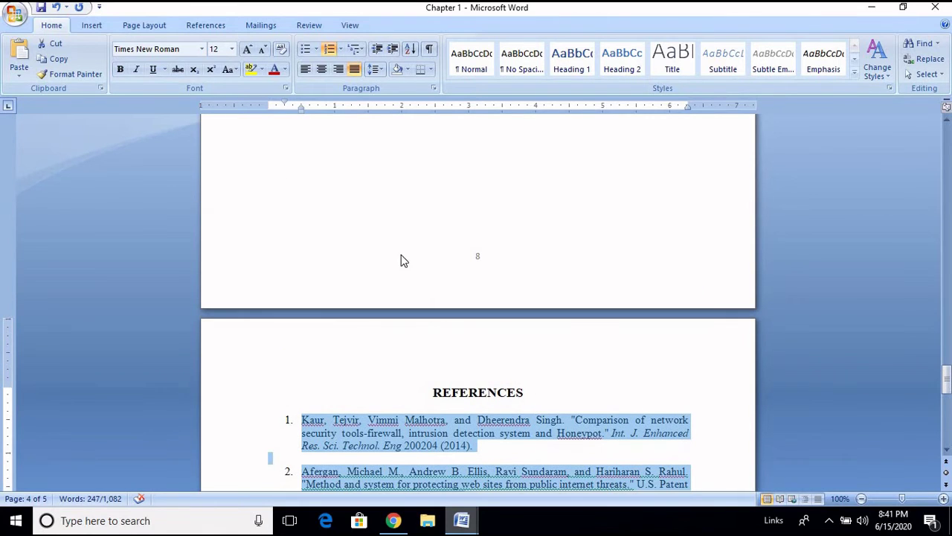
pyautogui.click(341, 50)
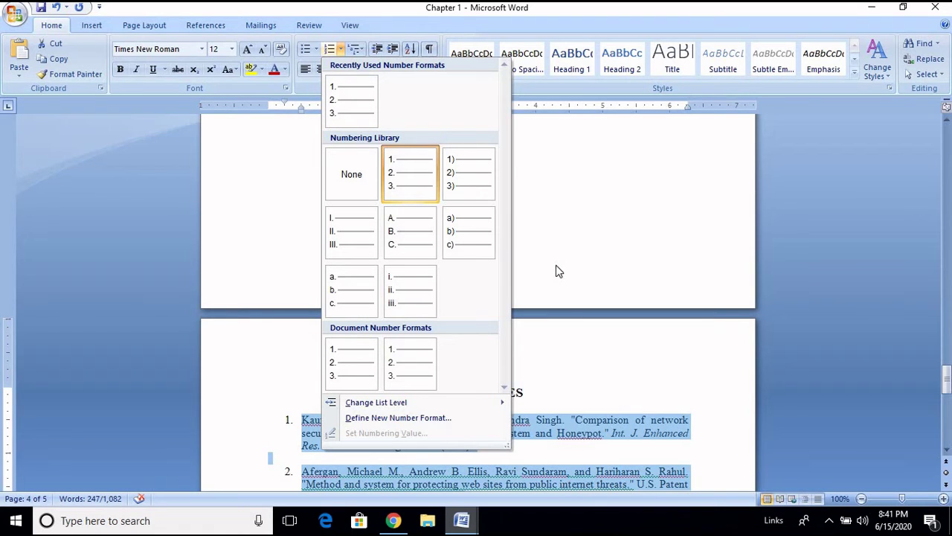
pyautogui.click(575, 290)
pyautogui.scroll(20, 557, 291)
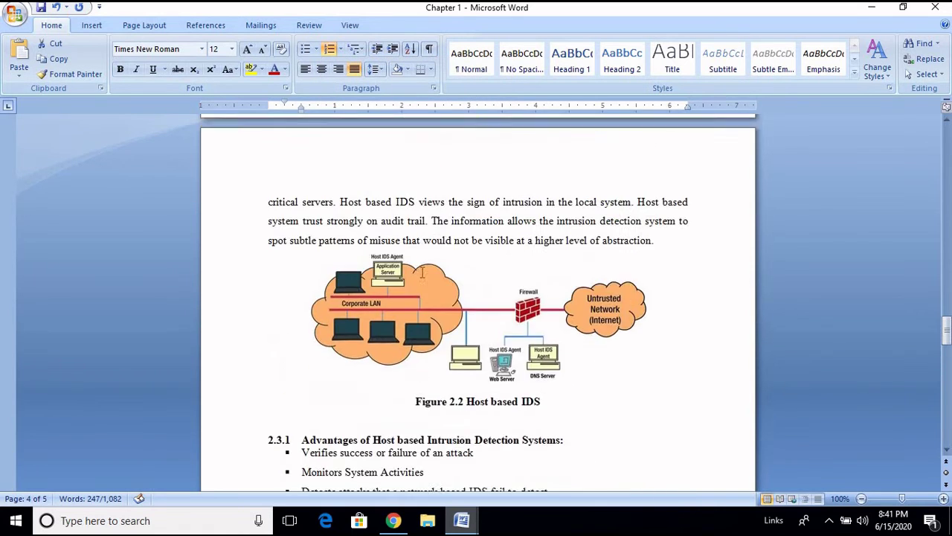
pyautogui.scroll(10, 417, 273)
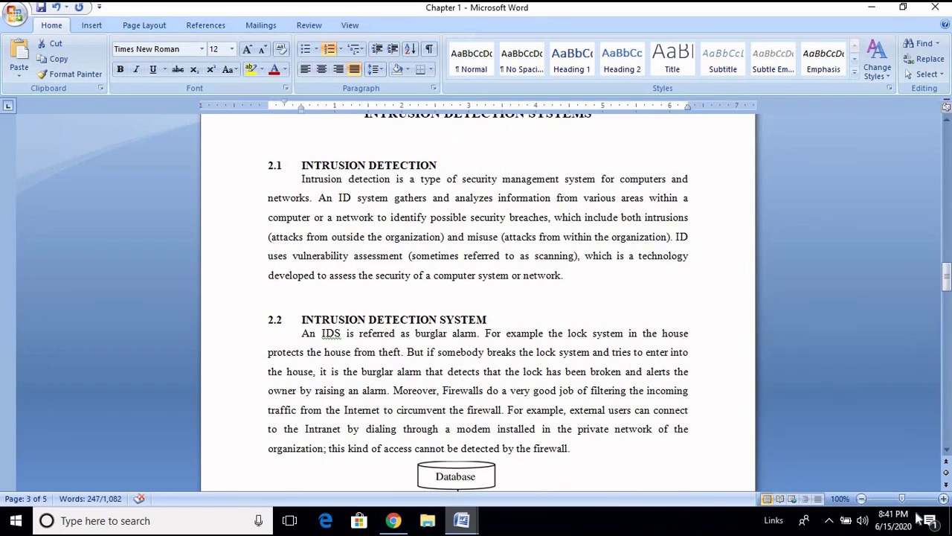
# Examine the in-text citation markers [1] and [2] in section 1.1 and their matching entries in the reference list.
pyautogui.keyDown('ctrl'); pyautogui.scroll(5, 538, 357); pyautogui.keyUp('ctrl')
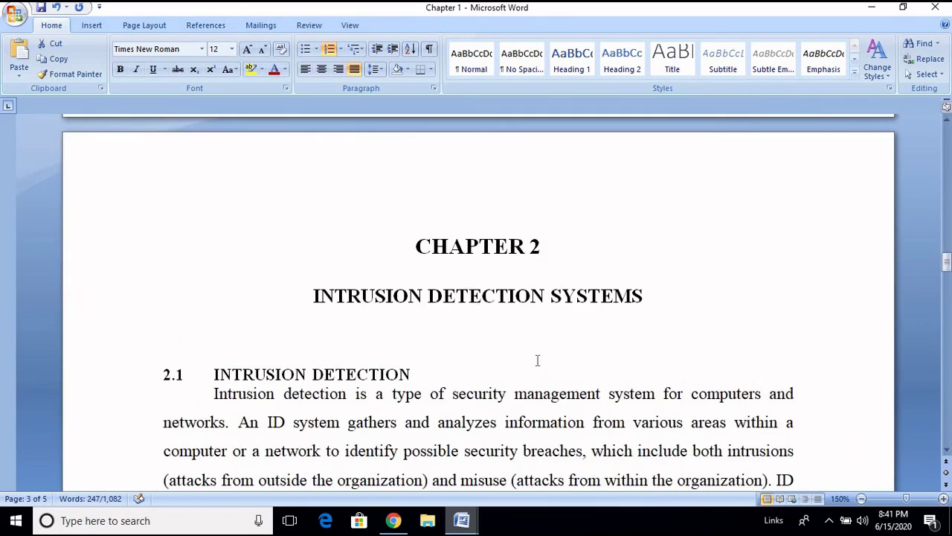
pyautogui.scroll(-4, 488, 369)
pyautogui.scroll(3, 487, 369)
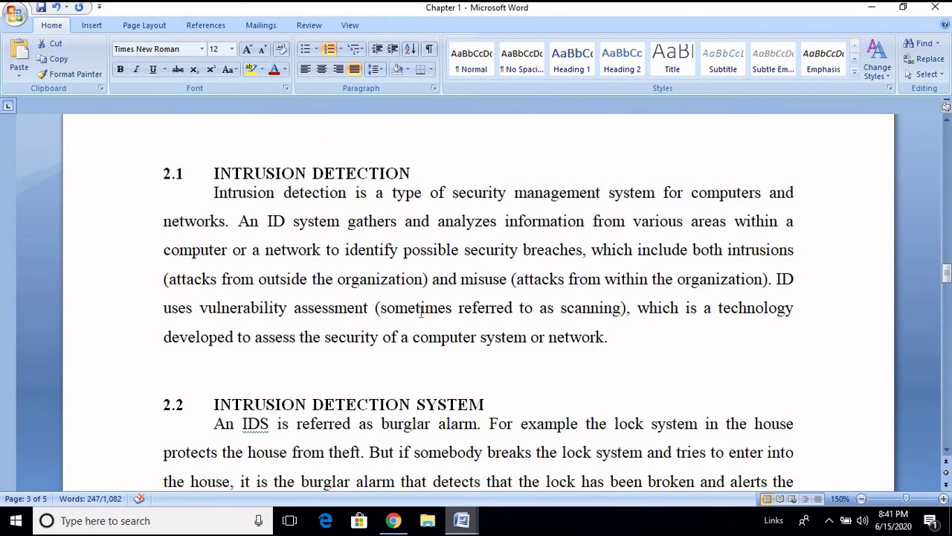
pyautogui.scroll(-5, 481, 316)
pyautogui.scroll(15, 478, 330)
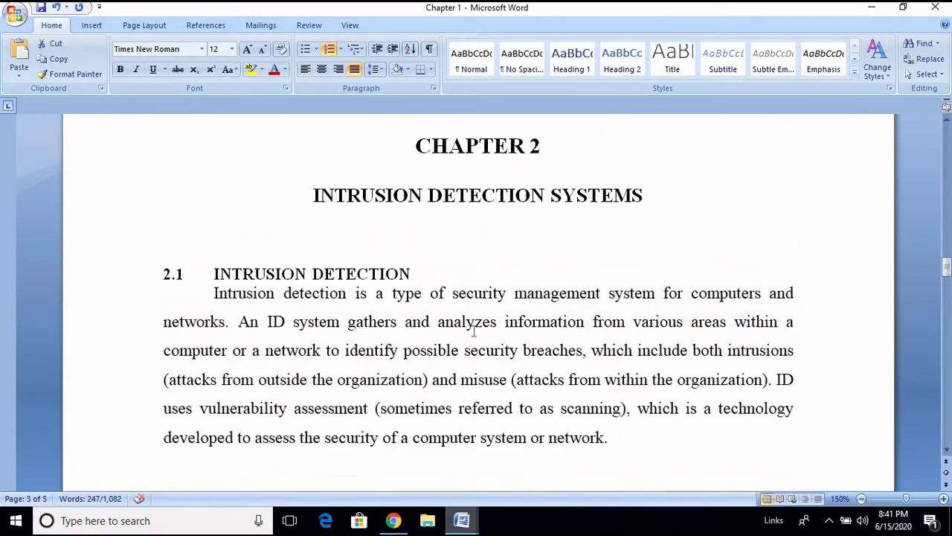
pyautogui.scroll(20, 457, 326)
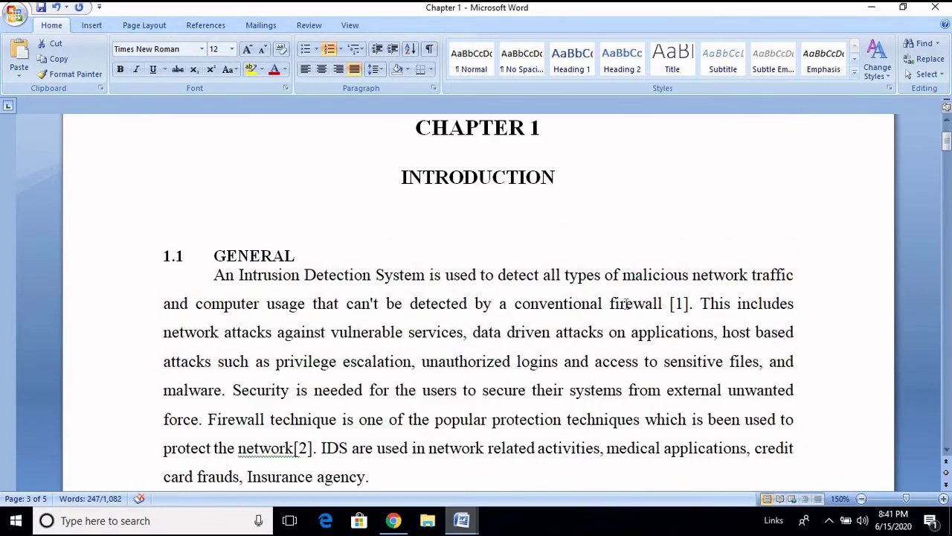
pyautogui.moveTo(670, 304); pyautogui.dragTo(697, 333)
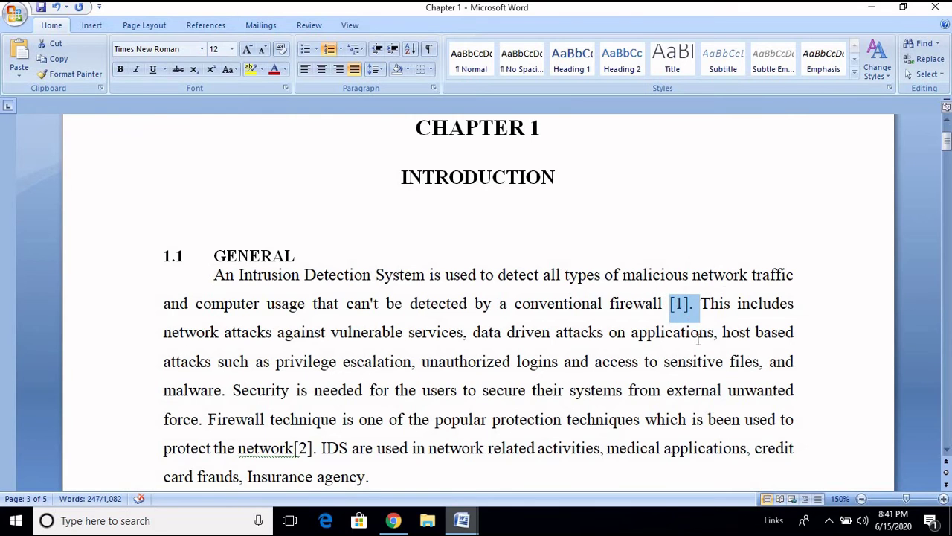
pyautogui.scroll(-3, 483, 346)
pyautogui.scroll(-3, 483, 346)
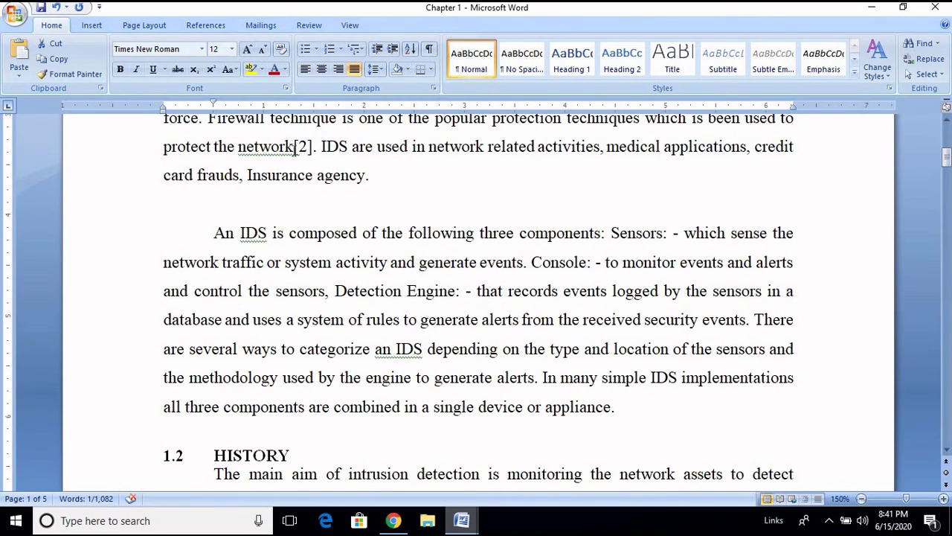
pyautogui.moveTo(294, 147); pyautogui.dragTo(321, 147)
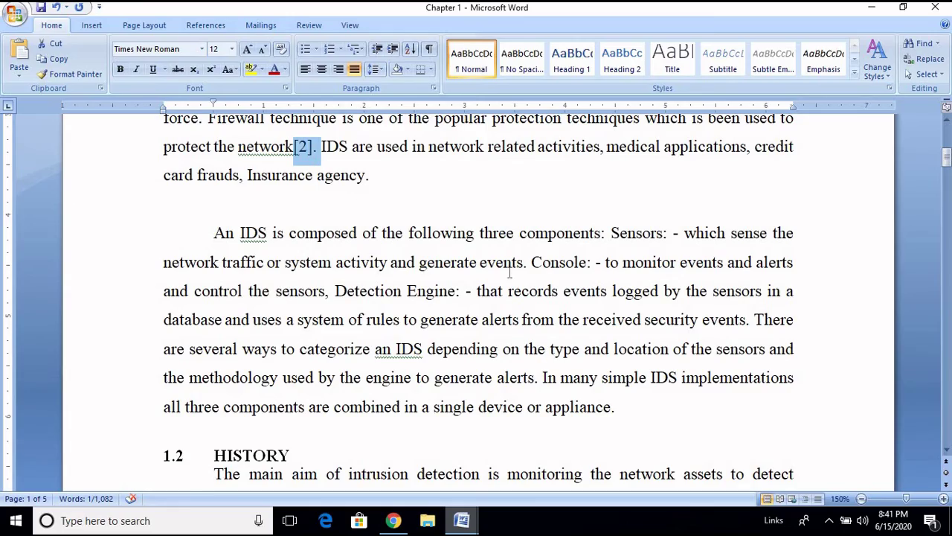
pyautogui.scroll(-20, 513, 284)
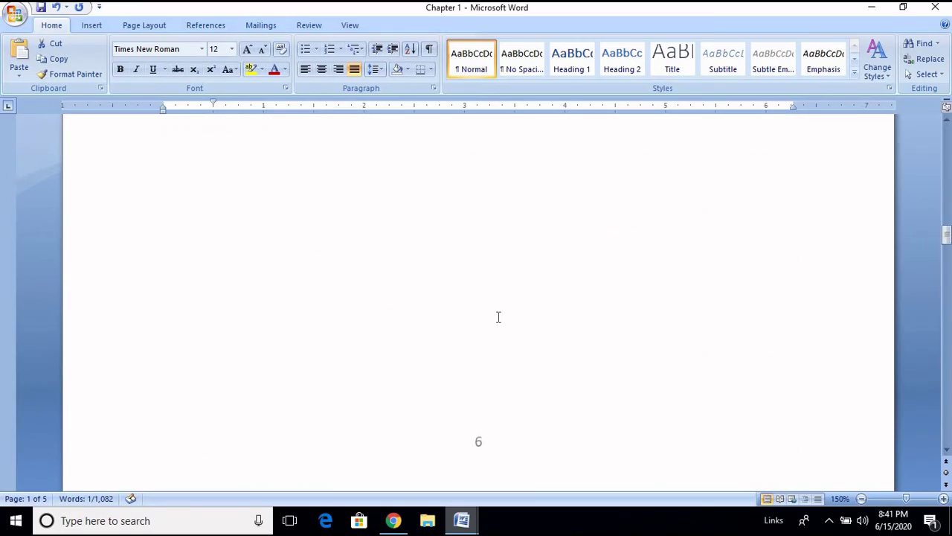
pyautogui.scroll(-20, 498, 330)
pyautogui.scroll(-5, 493, 325)
pyautogui.scroll(5, 253, 309)
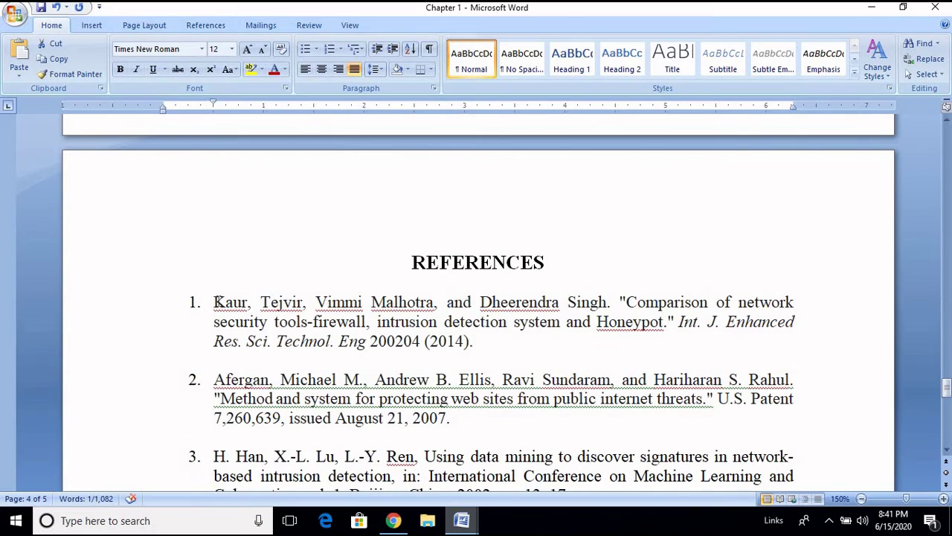
# Add the sample labels [1] and [2] on separate lines between the REFERENCES heading and the list.
pyautogui.click(296, 275)
pyautogui.click(506, 288)
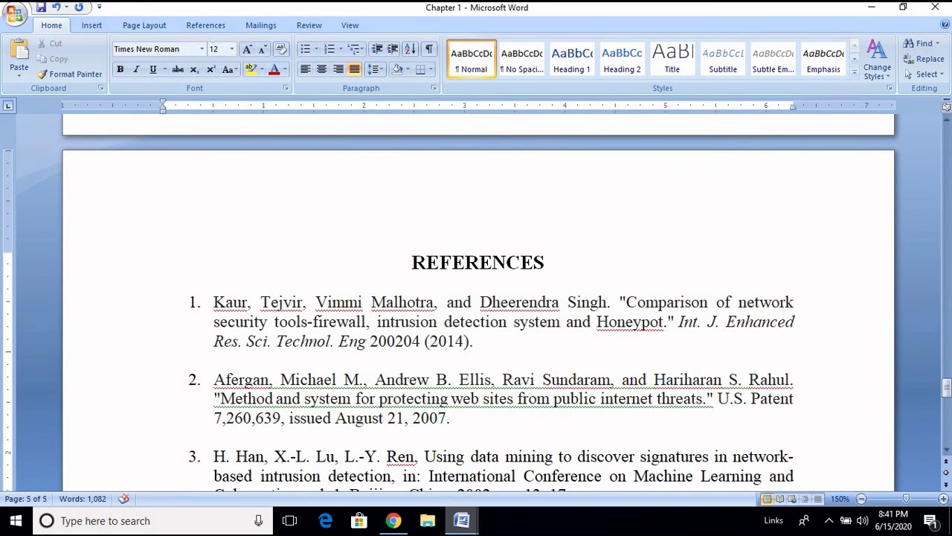
pyautogui.press('Return')
pyautogui.write('[1')
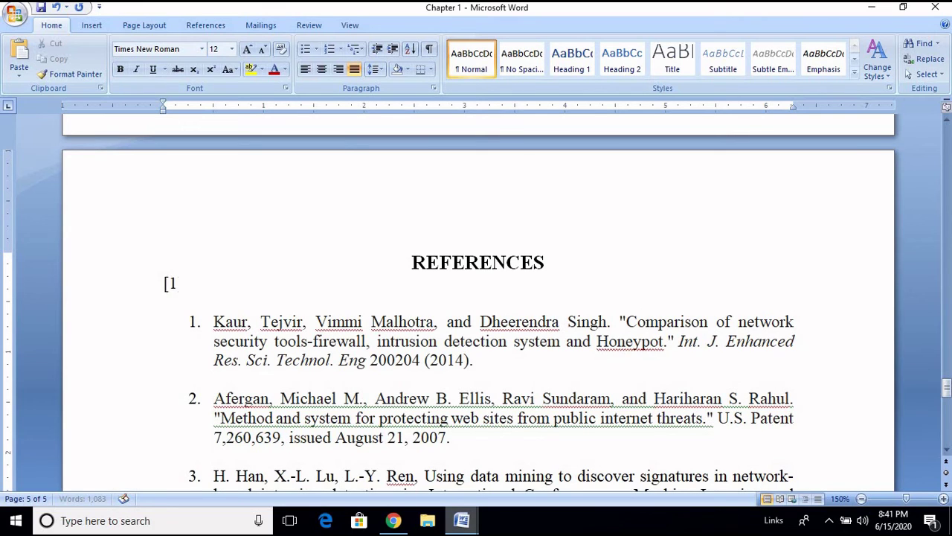
pyautogui.write(']')
pyautogui.press('Return')
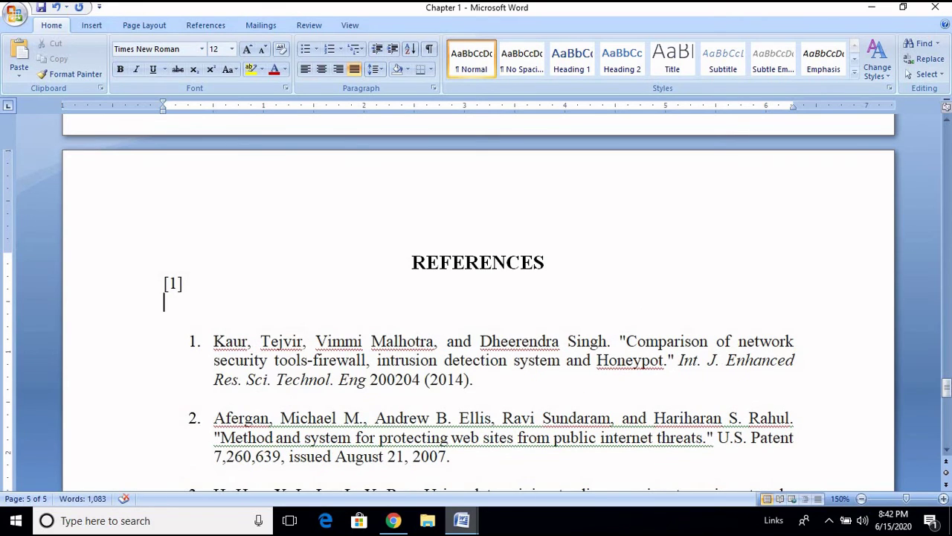
pyautogui.write('[2]')
# Delete the sample labels [1] and [2] together with the blank line below the REFERENCES heading.
pyautogui.moveTo(146, 282); pyautogui.dragTo(136, 318)
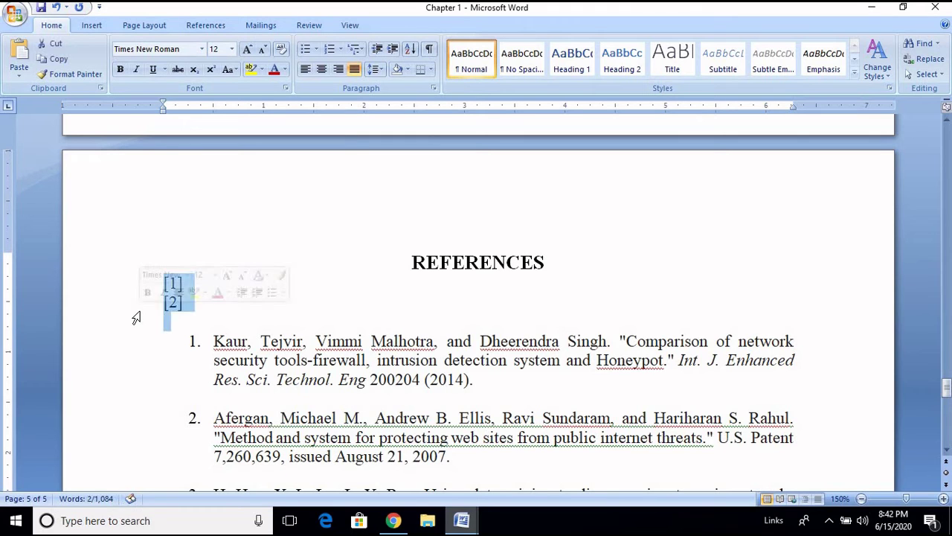
pyautogui.press('Delete')
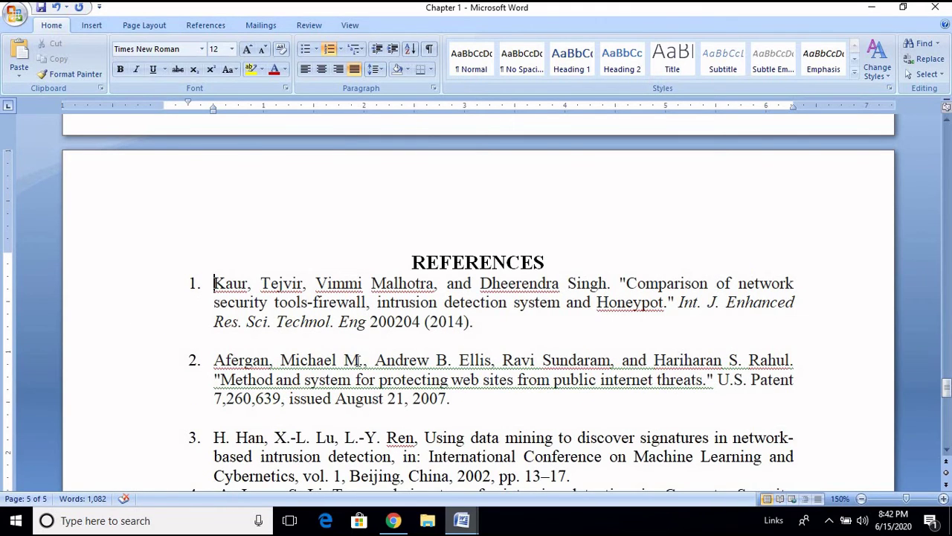
pyautogui.scroll(-3, 357, 360)
pyautogui.scroll(4, 357, 349)
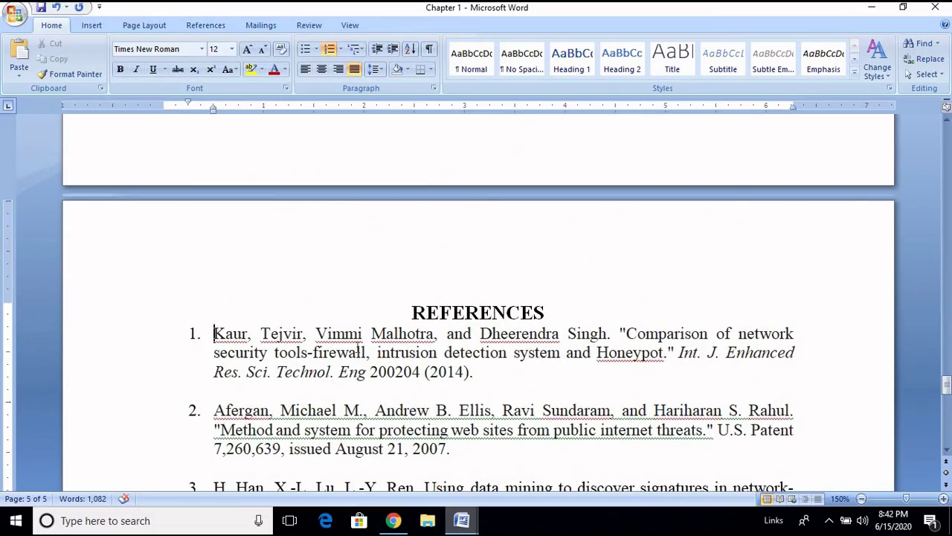
# Select references 1 to 8 and reapply the 1., 2., 3. numbering format.
pyautogui.scroll(-10, 363, 352)
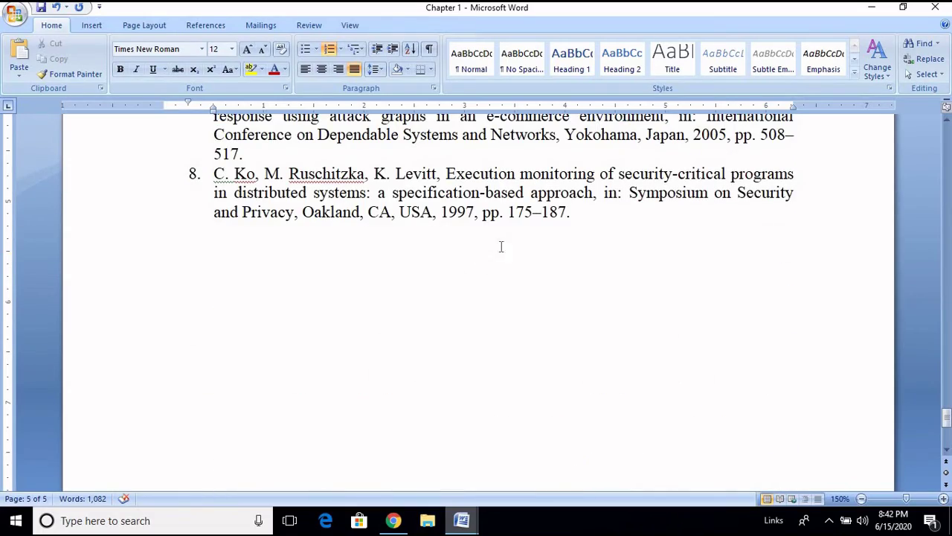
pyautogui.keyDown('shift'); pyautogui.click(587, 218); pyautogui.keyUp('shift')
pyautogui.scroll(11, 393, 419)
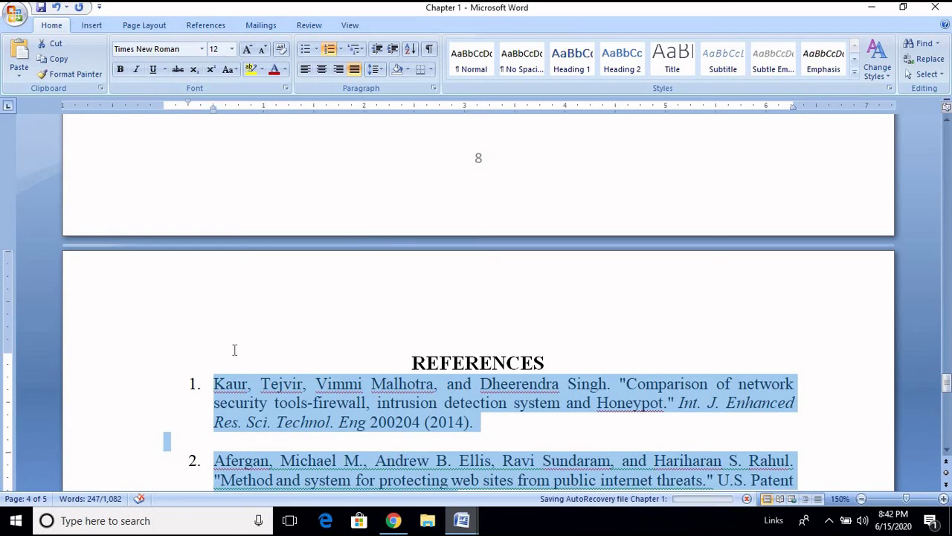
pyautogui.click(345, 53)
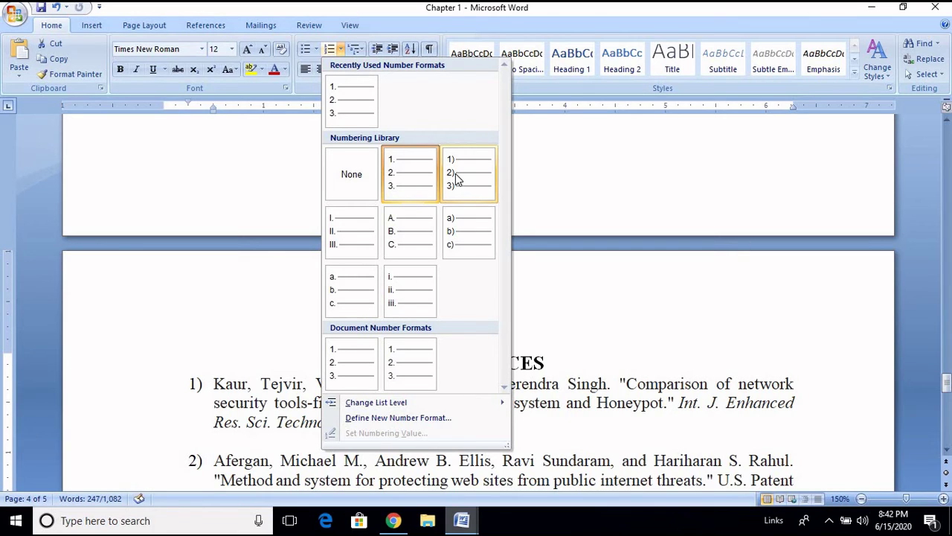
pyautogui.click(397, 172)
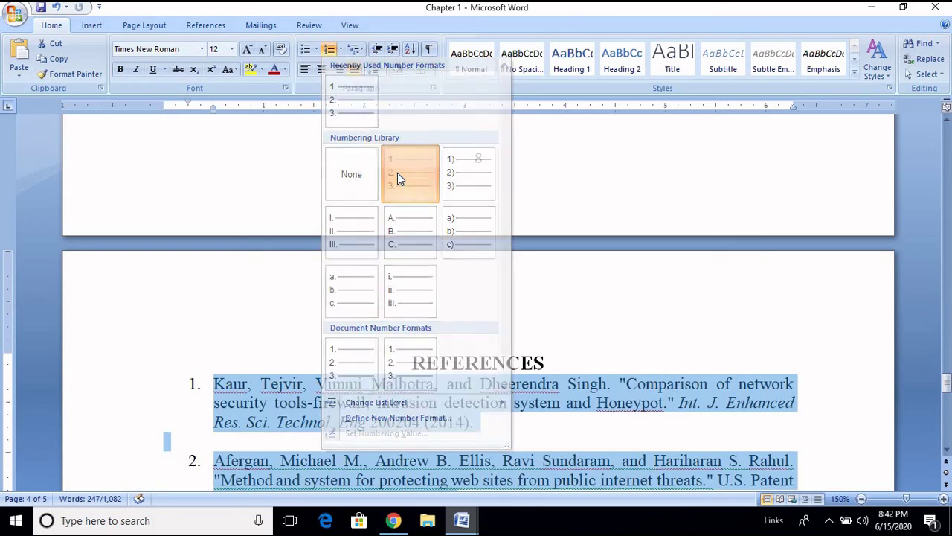
# Define a new number format [1] in square brackets for the selected references and check the list.
pyautogui.click(340, 50)
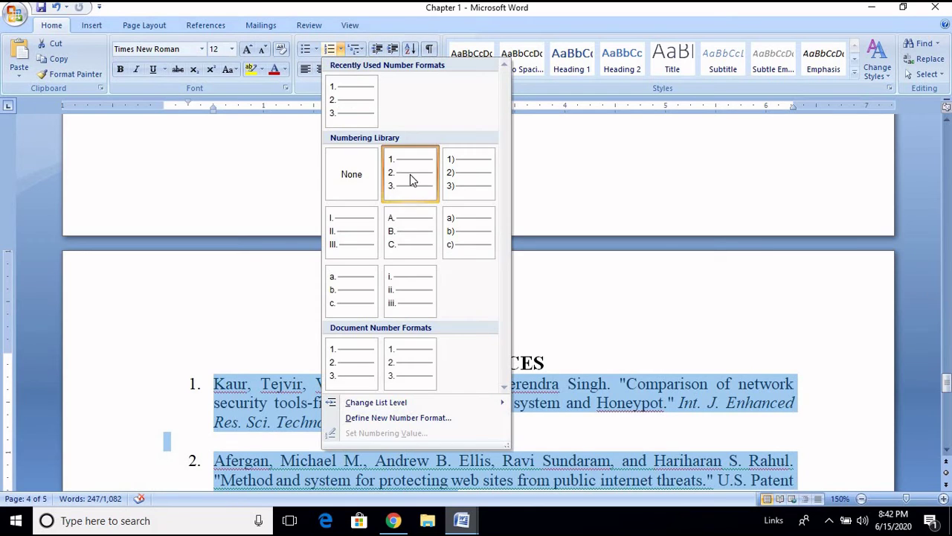
pyautogui.click(399, 418)
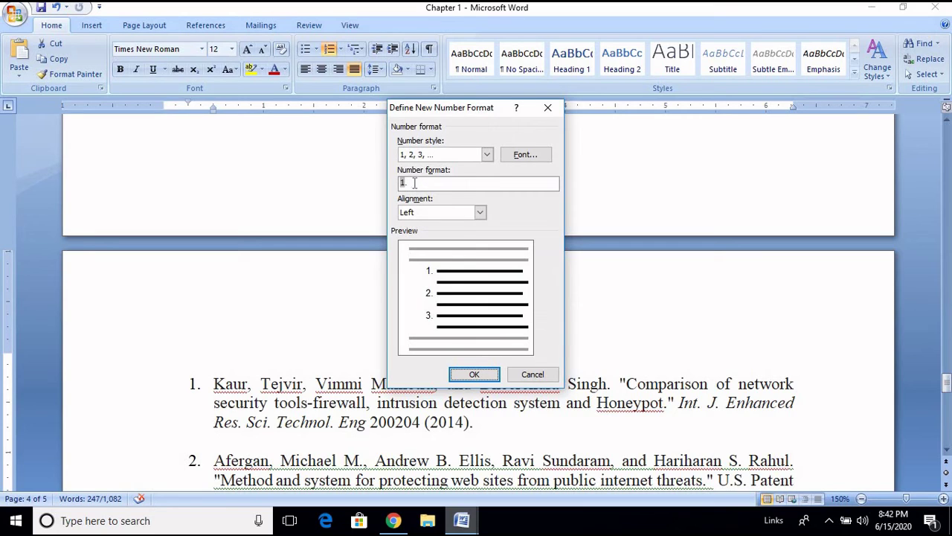
pyautogui.click(414, 183)
pyautogui.write(')')
pyautogui.write('[1')
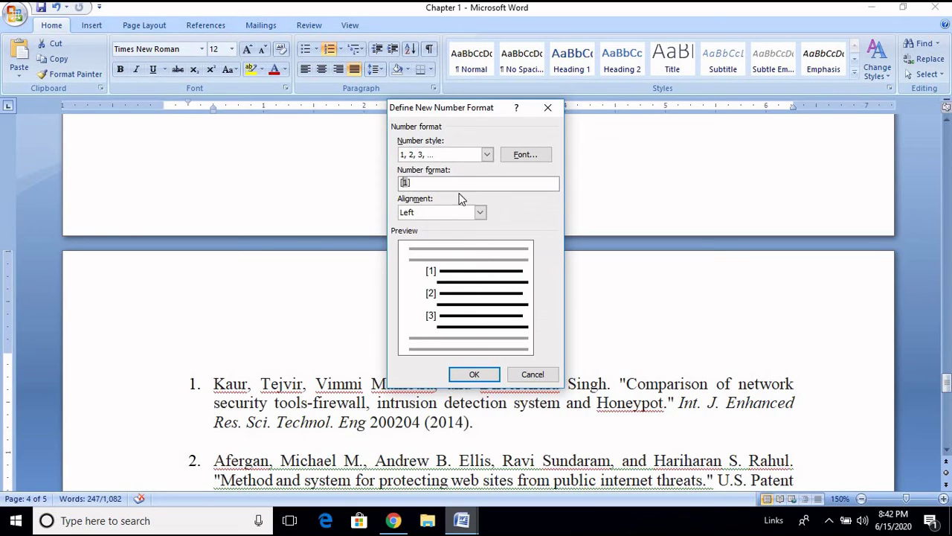
pyautogui.click(474, 374)
pyautogui.scroll(-6, 484, 379)
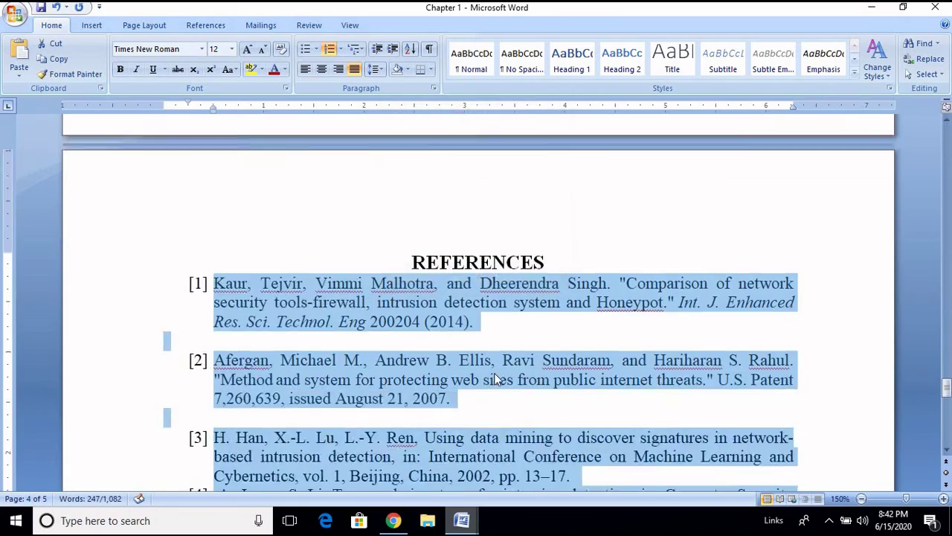
pyautogui.scroll(-4, 501, 384)
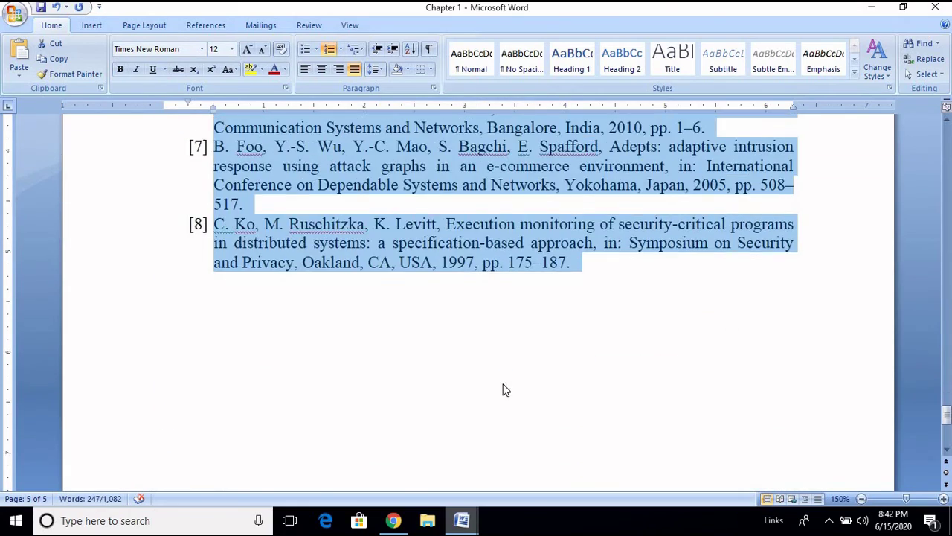
# Undo the square-bracket numbering of the reference list.
pyautogui.scroll(8, 501, 382)
pyautogui.click(242, 337)
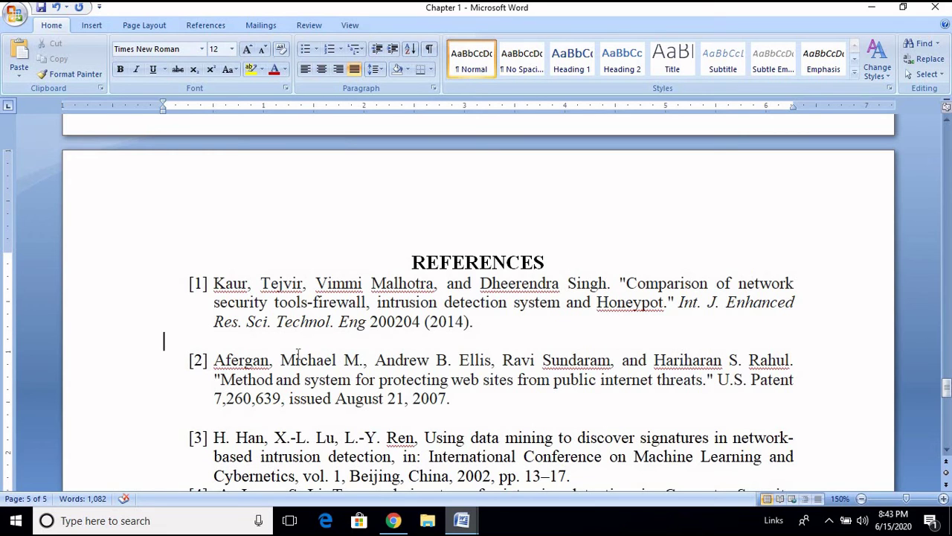
pyautogui.hotkey('ctrl', 'z')
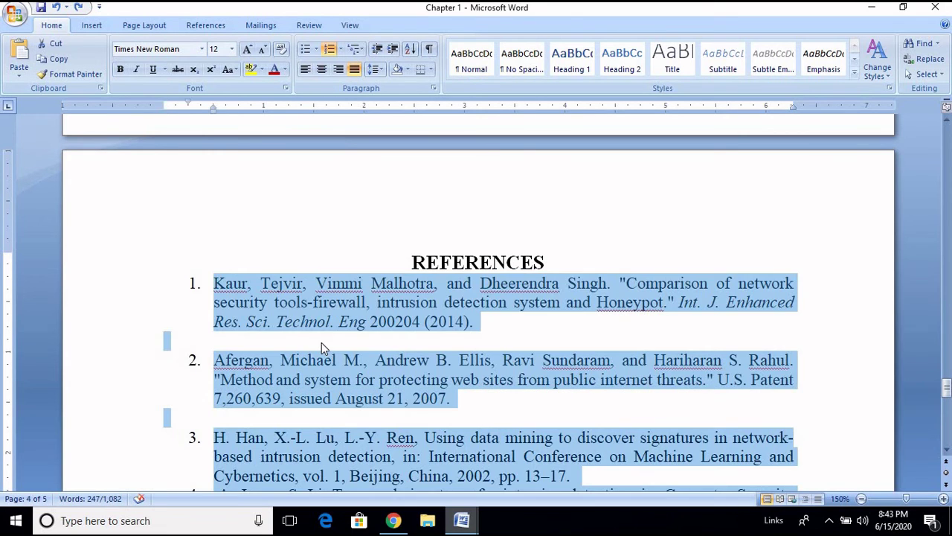
# Select the whole list from reference 1 to 8 and apply a newly defined number format with square brackets, [1].
pyautogui.click(321, 342)
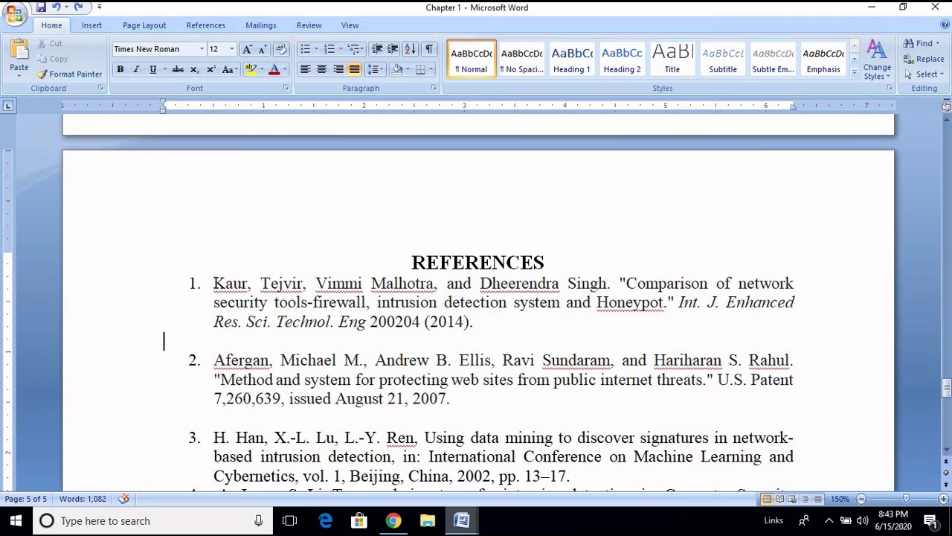
pyautogui.click(214, 283)
pyautogui.scroll(-8, 493, 354)
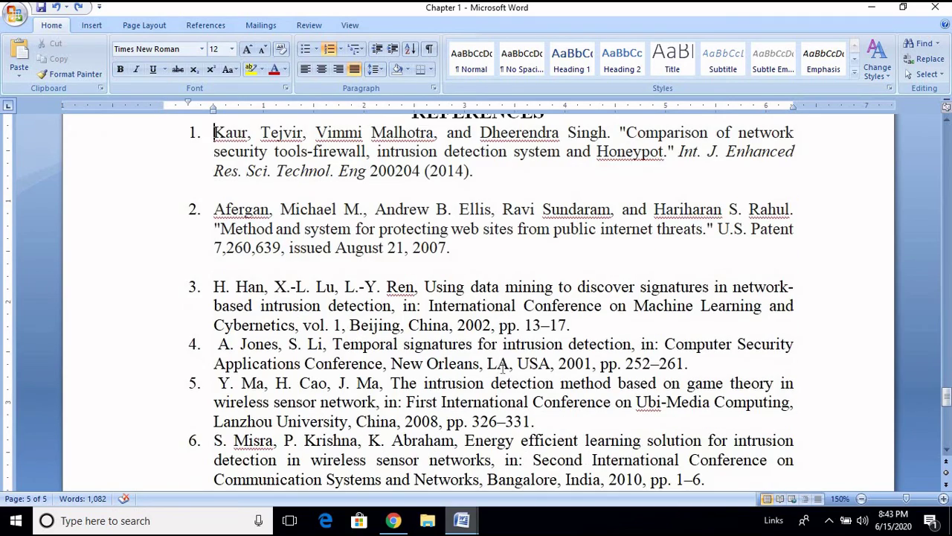
pyautogui.keyDown('shift'); pyautogui.click(578, 366); pyautogui.keyUp('shift')
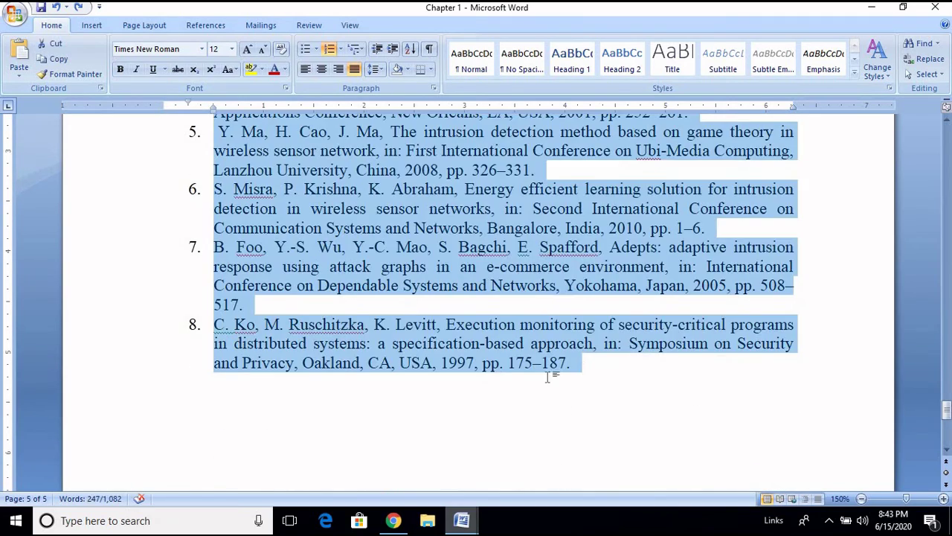
pyautogui.scroll(-1, 498, 383)
pyautogui.scroll(8, 495, 382)
pyautogui.scroll(3, 495, 377)
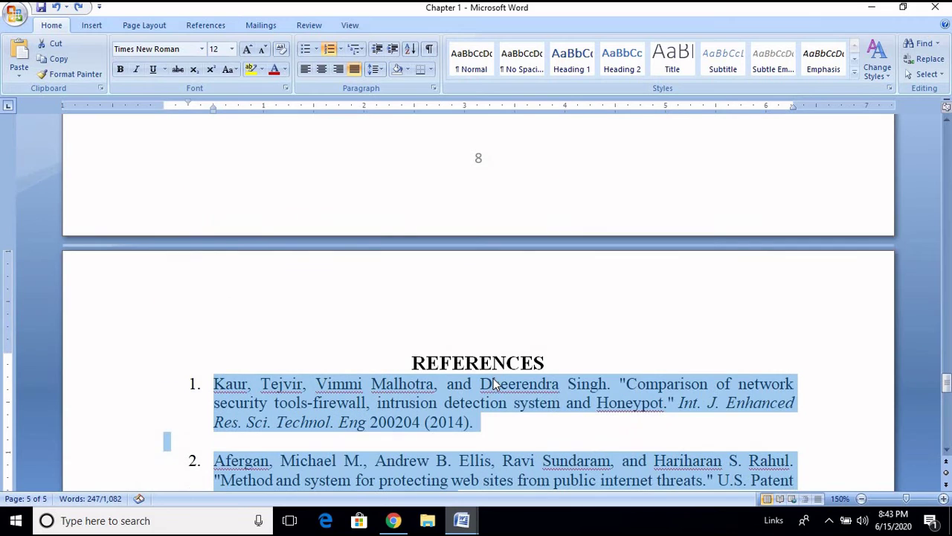
pyautogui.click(340, 48)
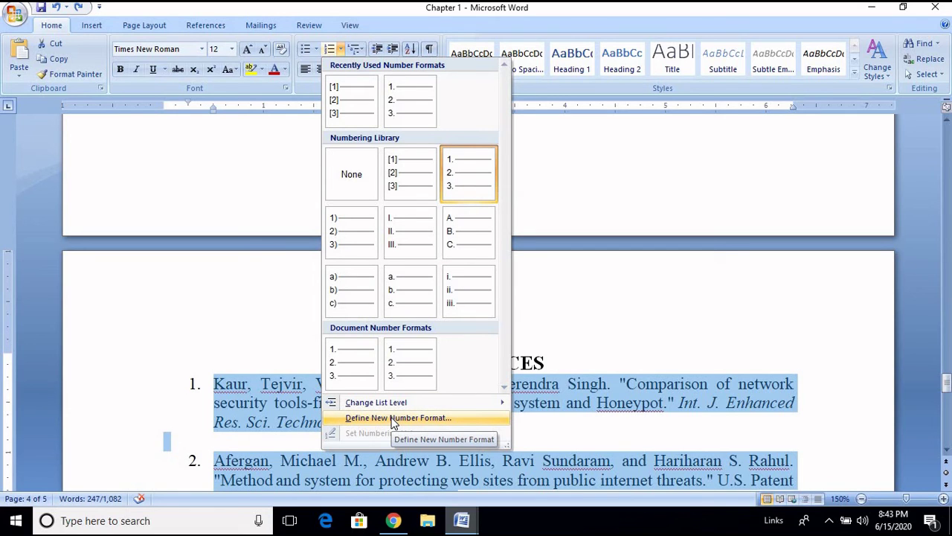
pyautogui.click(394, 419)
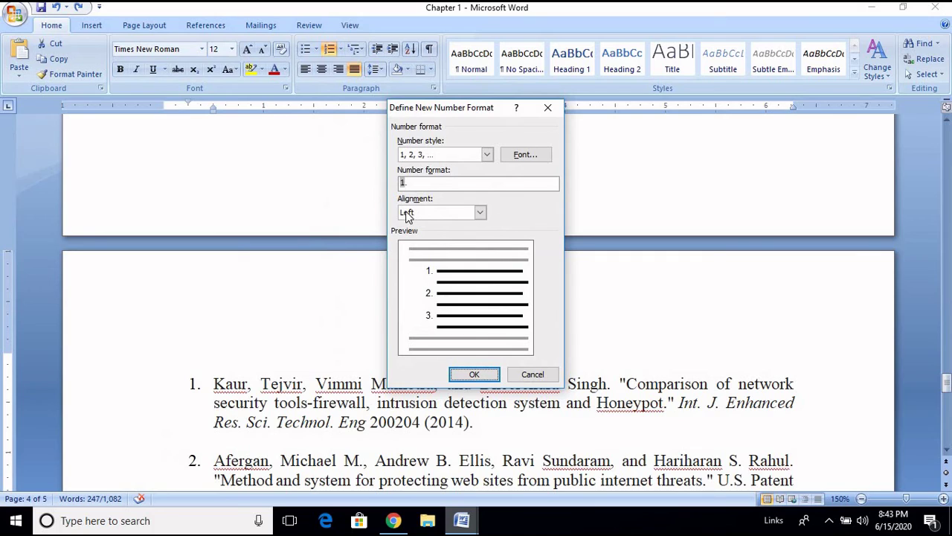
pyautogui.click(427, 185)
pyautogui.write('[1')
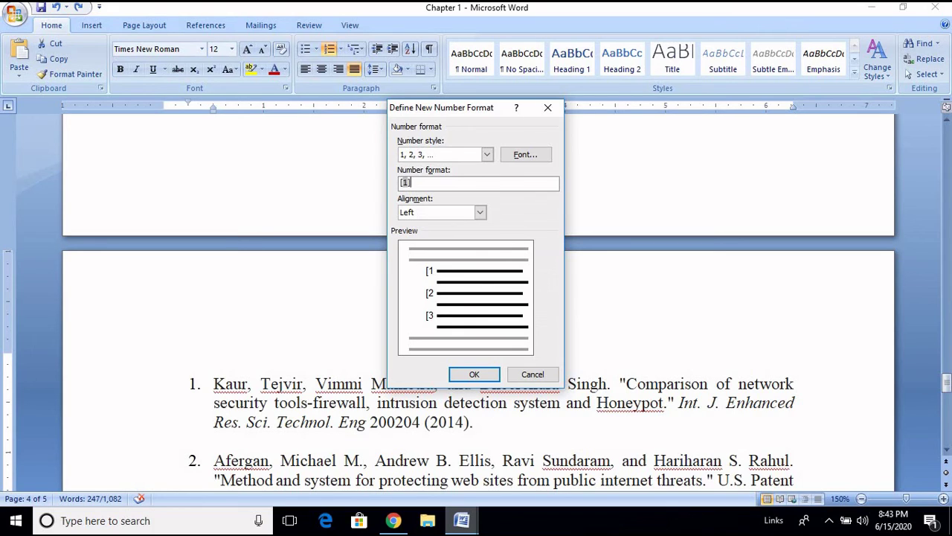
pyautogui.write(']')
pyautogui.click(475, 374)
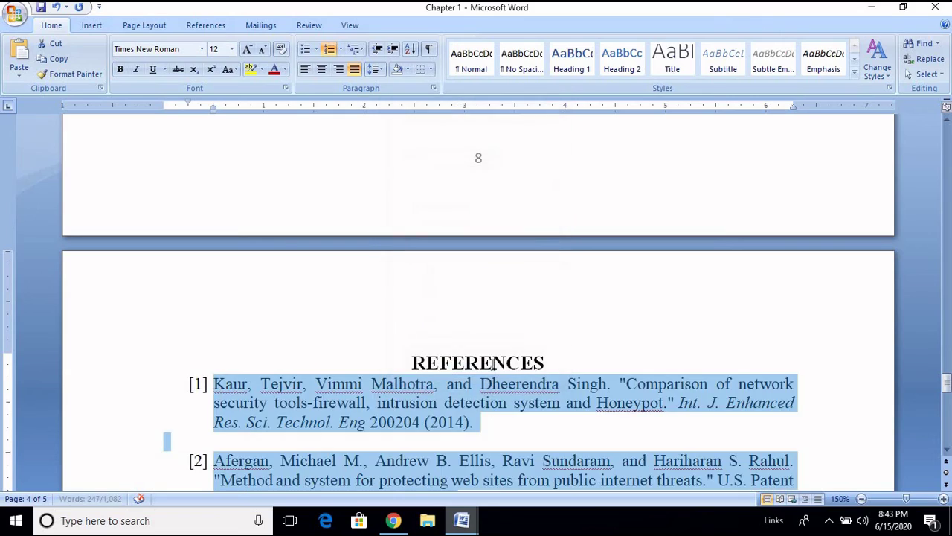
pyautogui.scroll(-10, 485, 437)
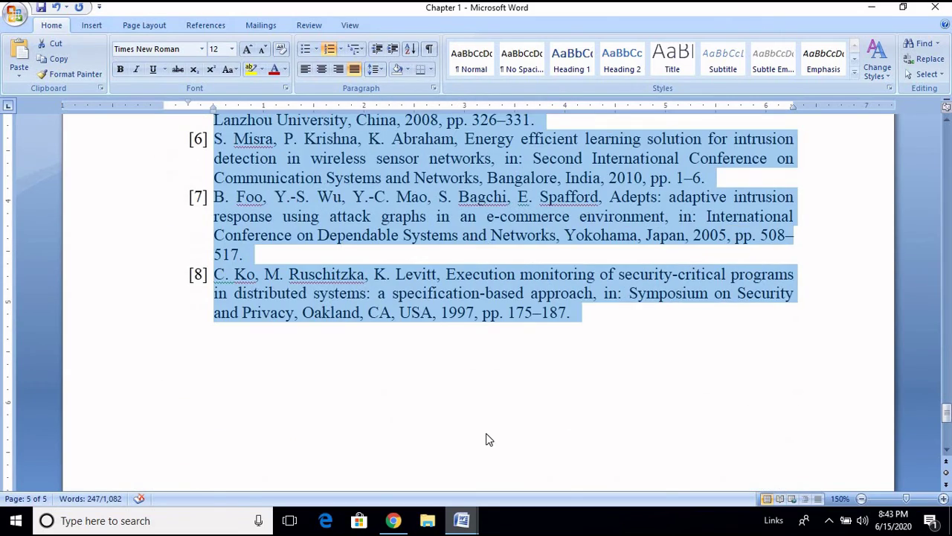
# Remove the blank lines that separate references [1], [2] and [3].
pyautogui.scroll(5, 486, 440)
pyautogui.click(227, 209)
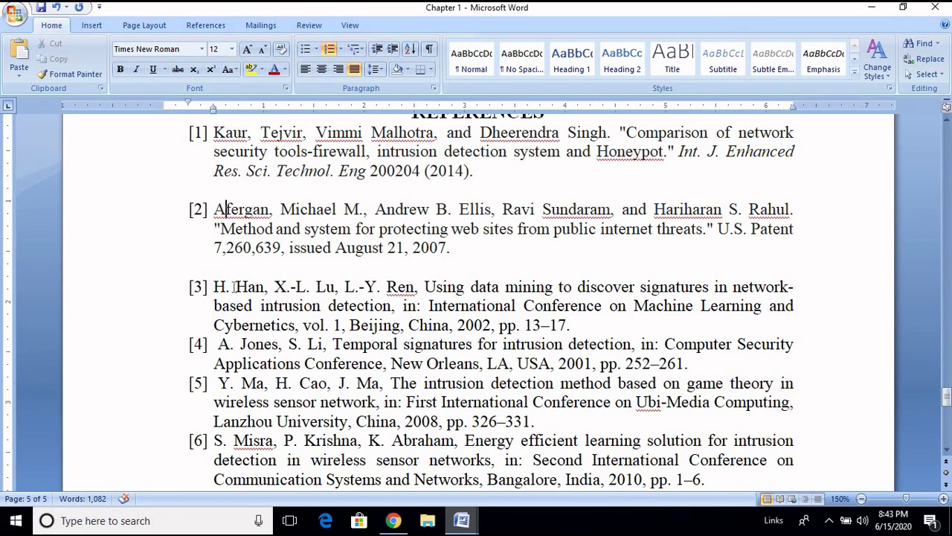
pyautogui.click(208, 190)
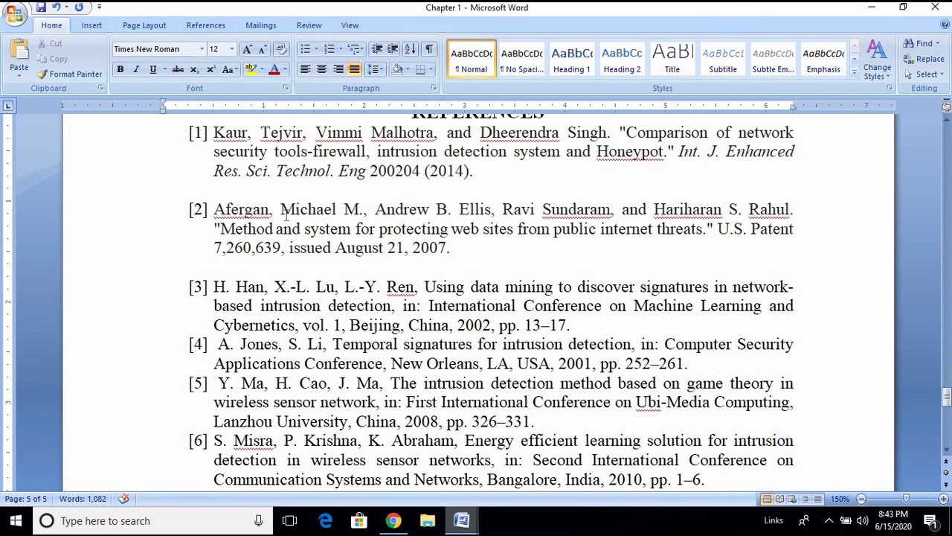
pyautogui.press('Delete')
pyautogui.click(199, 242)
pyautogui.press('Delete')
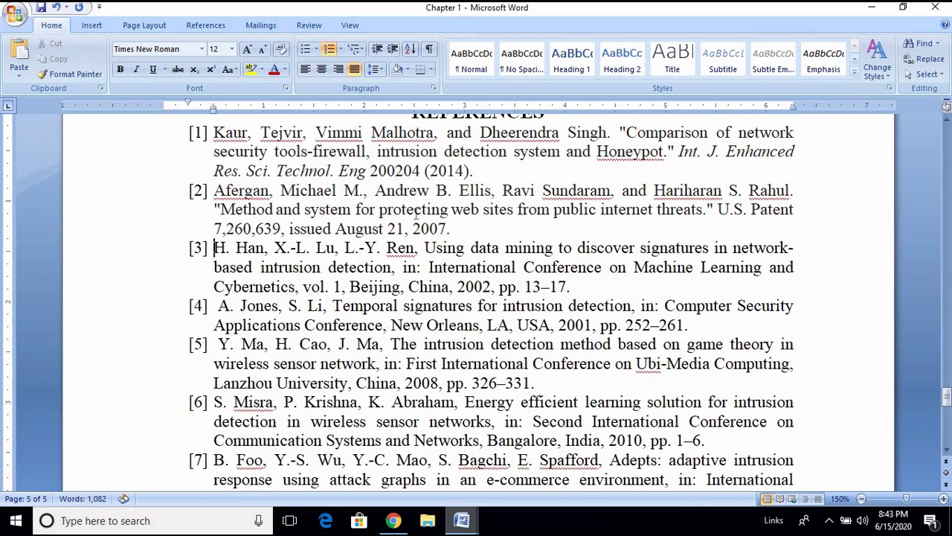
# Insert a single unnumbered blank line after reference [1] and another after reference [2].
pyautogui.click(501, 175)
pyautogui.press('Return')
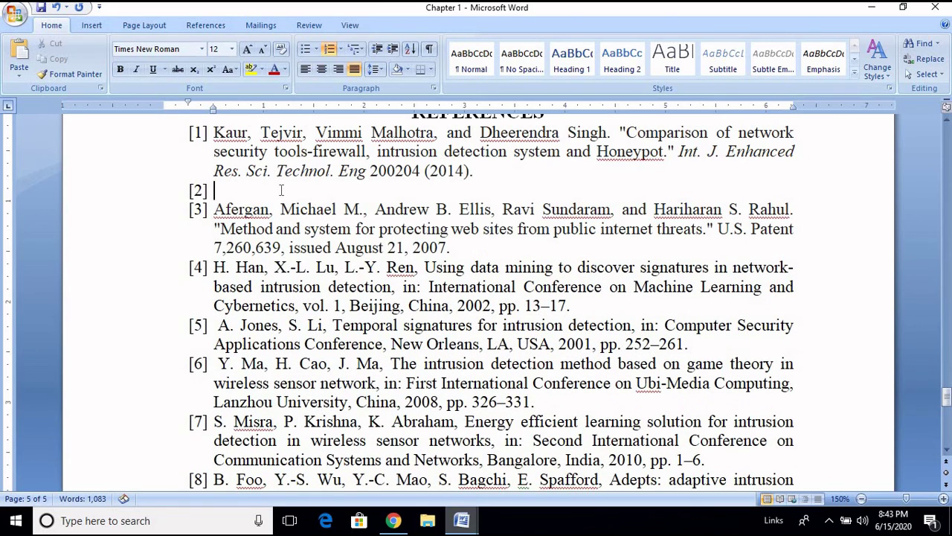
pyautogui.press('BackSpace')
pyautogui.click(468, 247)
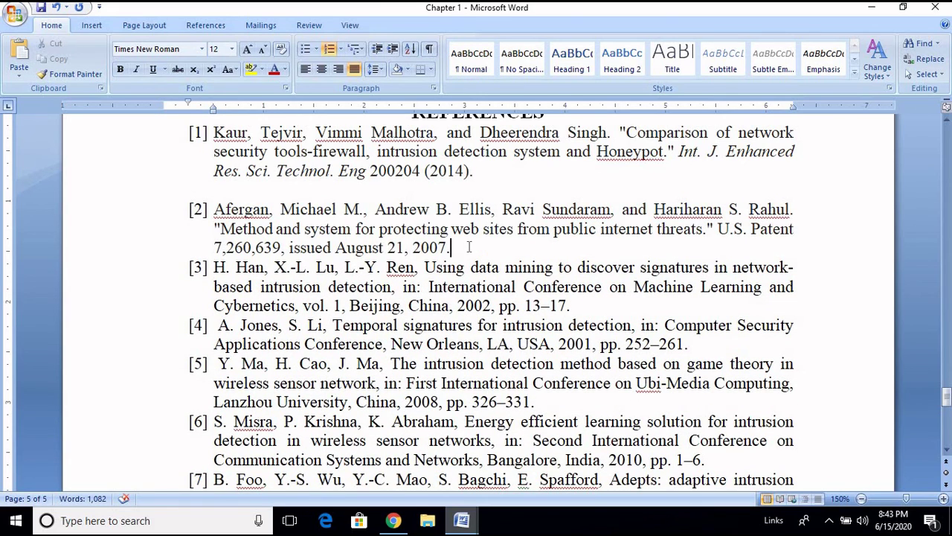
pyautogui.press('Return')
pyautogui.press('BackSpace')
pyautogui.press('Up')
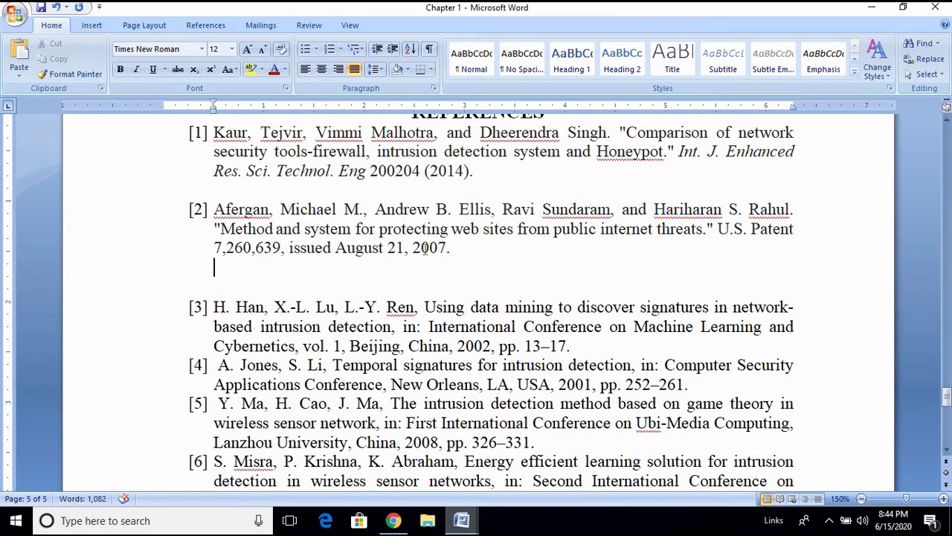
pyautogui.press('Delete')
# Add a single unnumbered blank line after references [3] and [4], keeping the following entries' numbering intact.
pyautogui.scroll(-2, 421, 255)
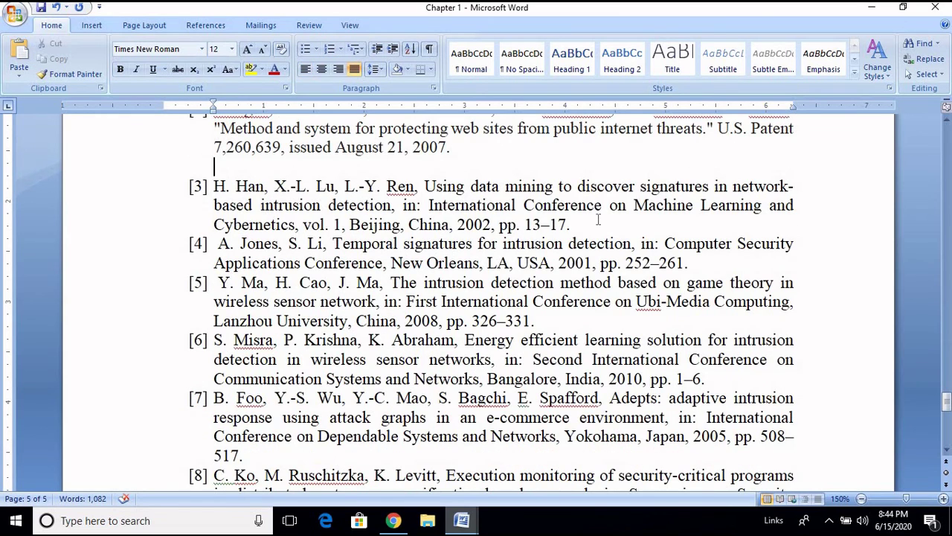
pyautogui.click(574, 224)
pyautogui.press('Return')
pyautogui.press('BackSpace')
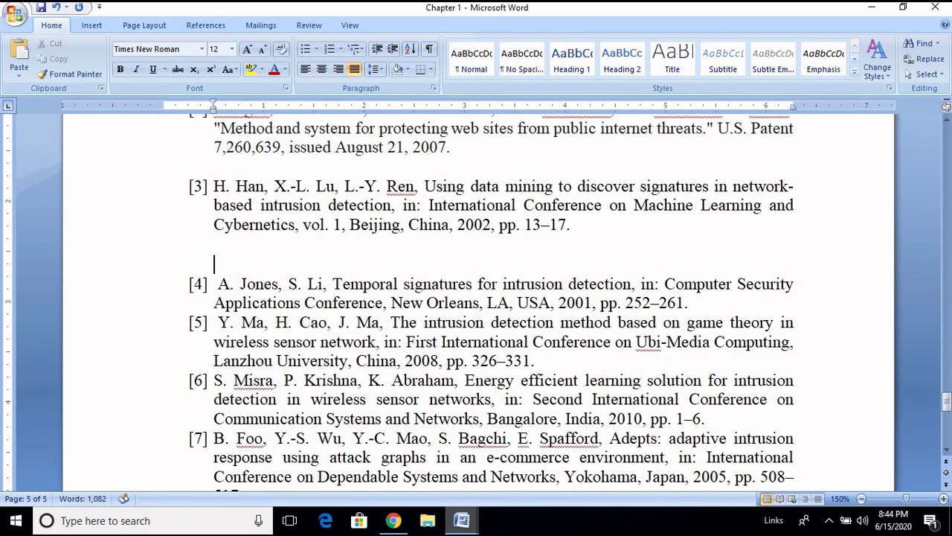
pyautogui.press('Up')
pyautogui.press('Delete')
pyautogui.click(707, 289)
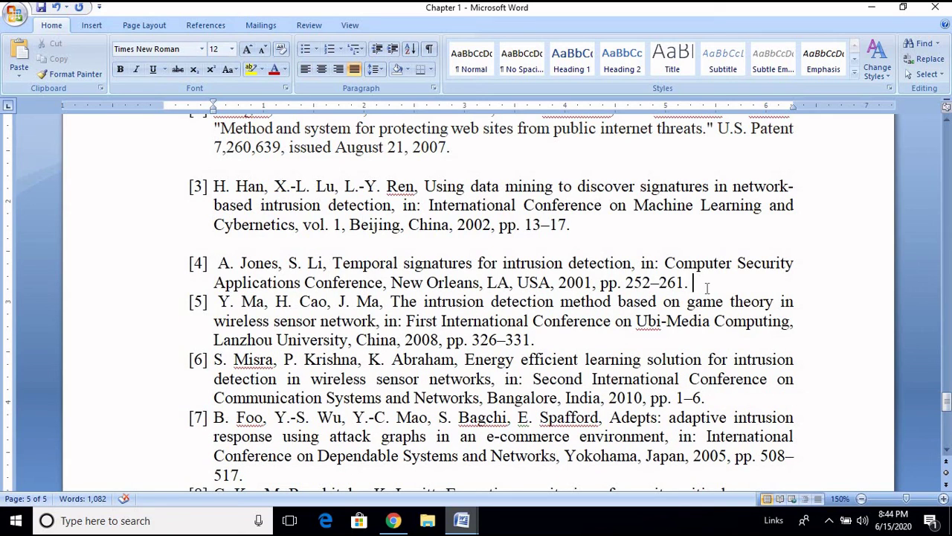
pyautogui.press('Return')
pyautogui.press('Down')
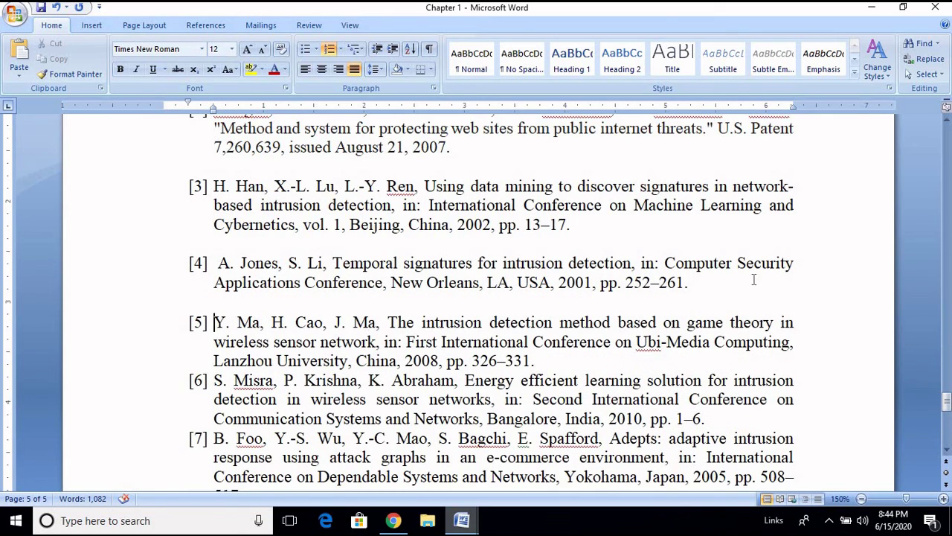
# Separate references [5] and [6] with a single unnumbered blank line.
pyautogui.scroll(-2, 696, 302)
pyautogui.click(599, 263)
pyautogui.press('Return')
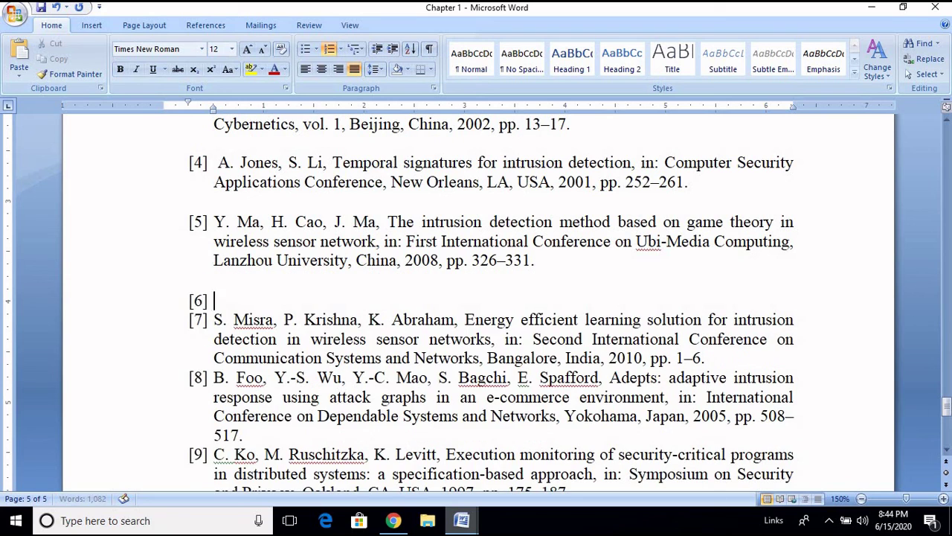
pyautogui.press('BackSpace')
pyautogui.press('Up')
pyautogui.press('Delete')
# Separate references [6] and [7] with a single unnumbered blank line.
pyautogui.scroll(-3, 573, 262)
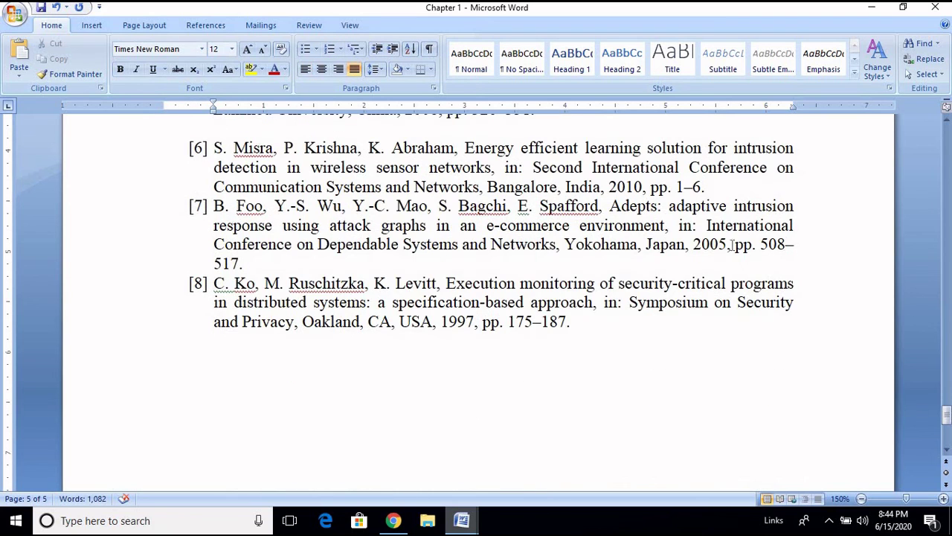
pyautogui.click(728, 192)
pyautogui.press('Return')
pyautogui.press('BackSpace')
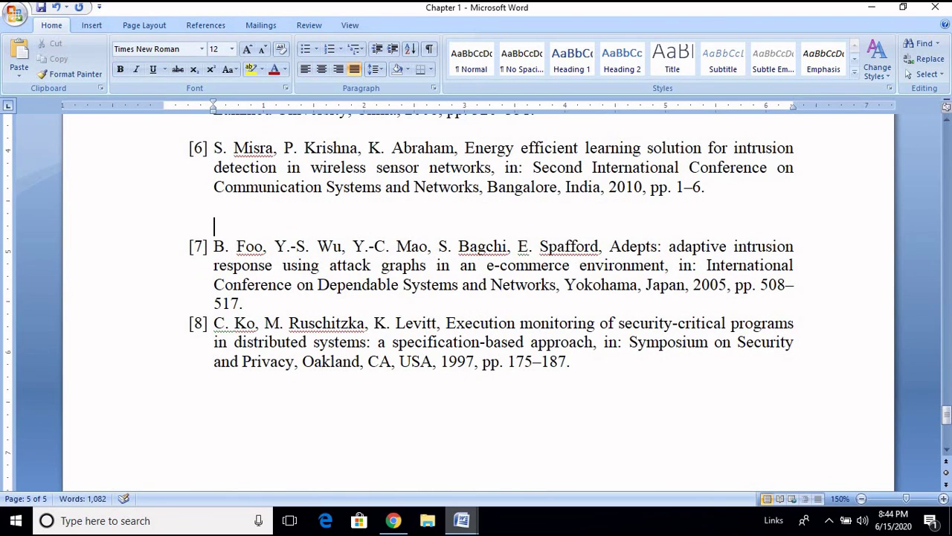
pyautogui.press('Up')
pyautogui.press('Delete')
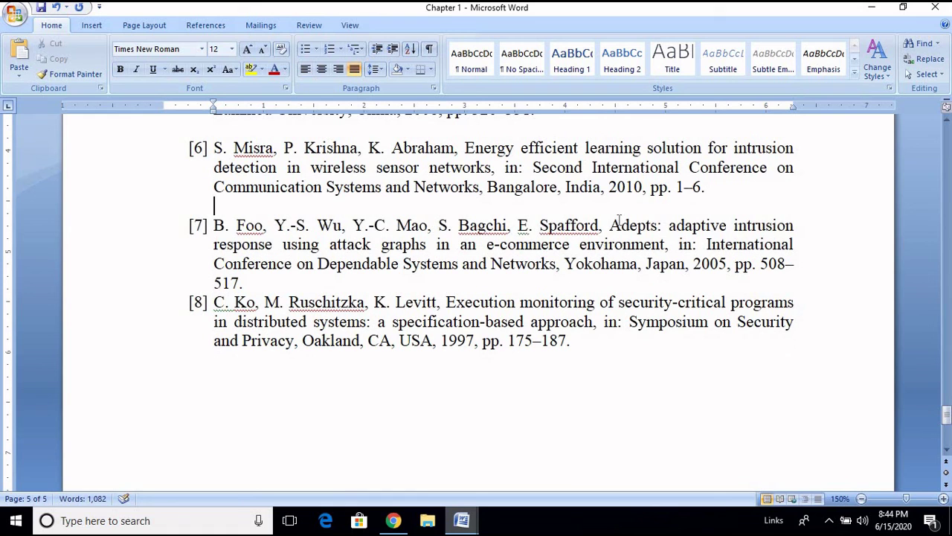
# Separate references [7] and [8] with a single unnumbered blank line.
pyautogui.click(293, 283)
pyautogui.press('Return')
pyautogui.press('Return')
pyautogui.press('BackSpace')
pyautogui.press('Up')
pyautogui.press('Delete')
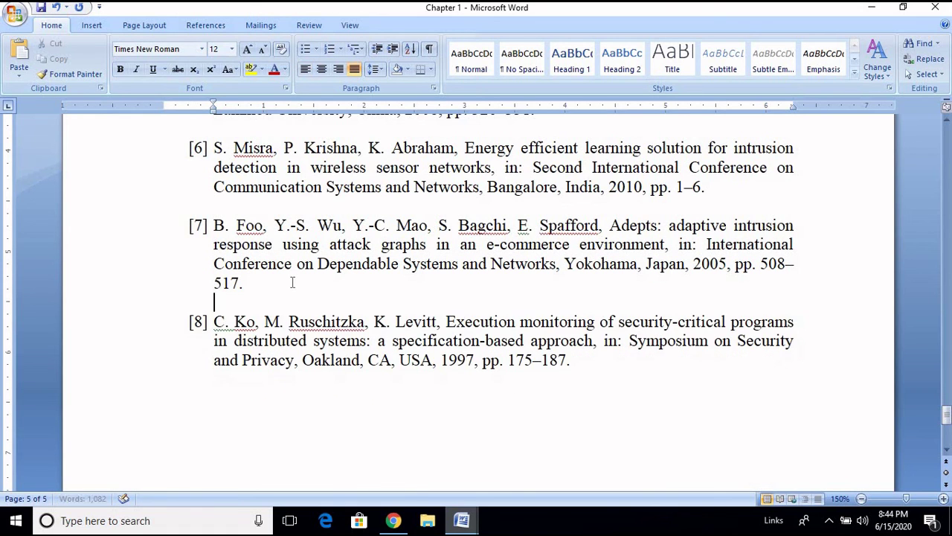
# Review the spacing of the reference list and look back through the document to the start of Chapter 2.
pyautogui.scroll(10, 308, 342)
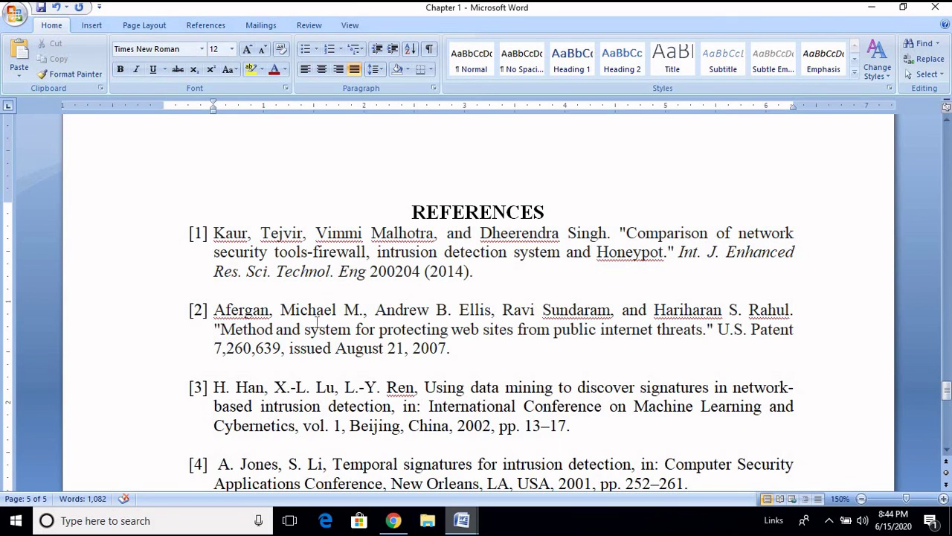
pyautogui.scroll(-4, 317, 321)
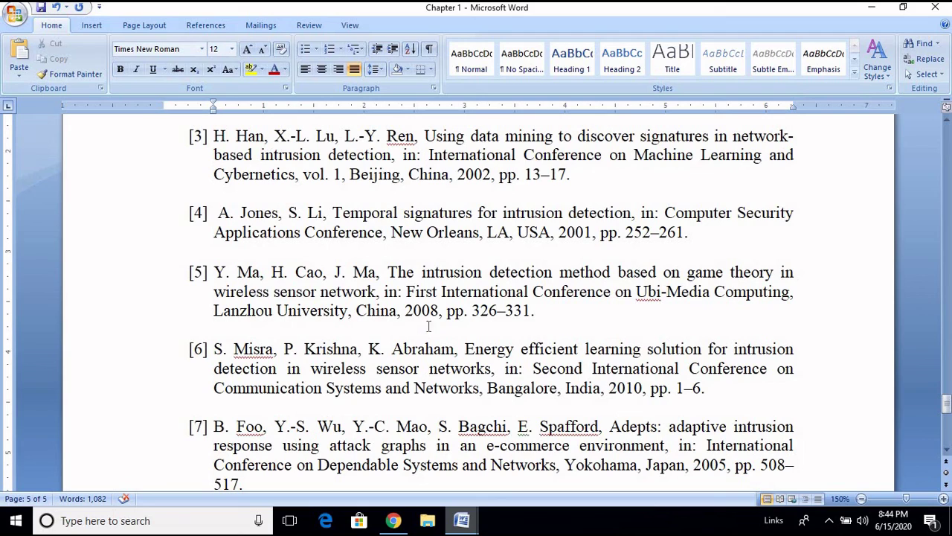
pyautogui.scroll(15, 438, 284)
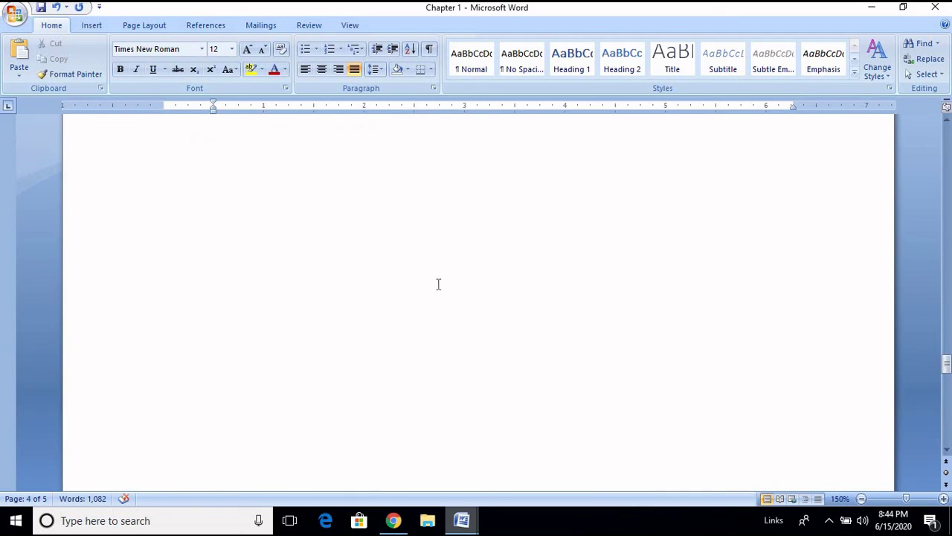
pyautogui.scroll(9, 438, 285)
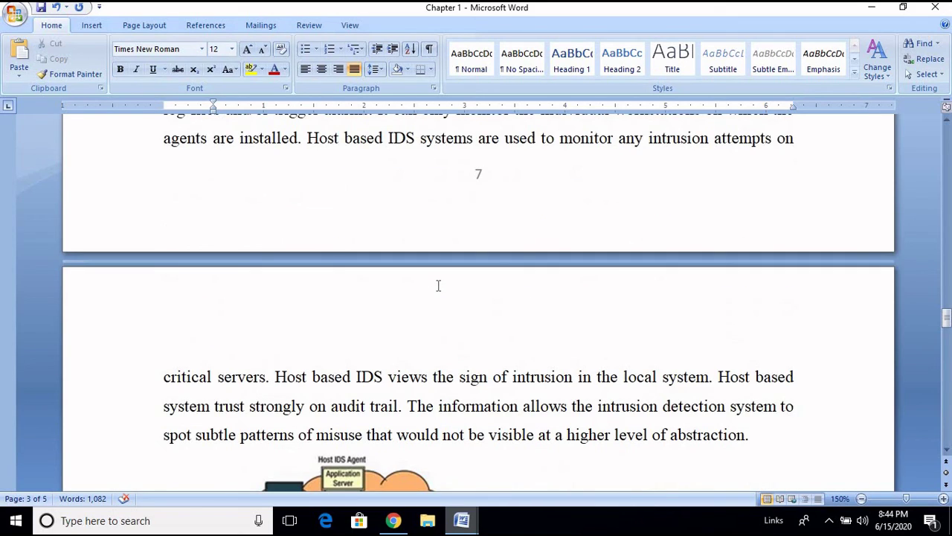
pyautogui.scroll(4, 437, 287)
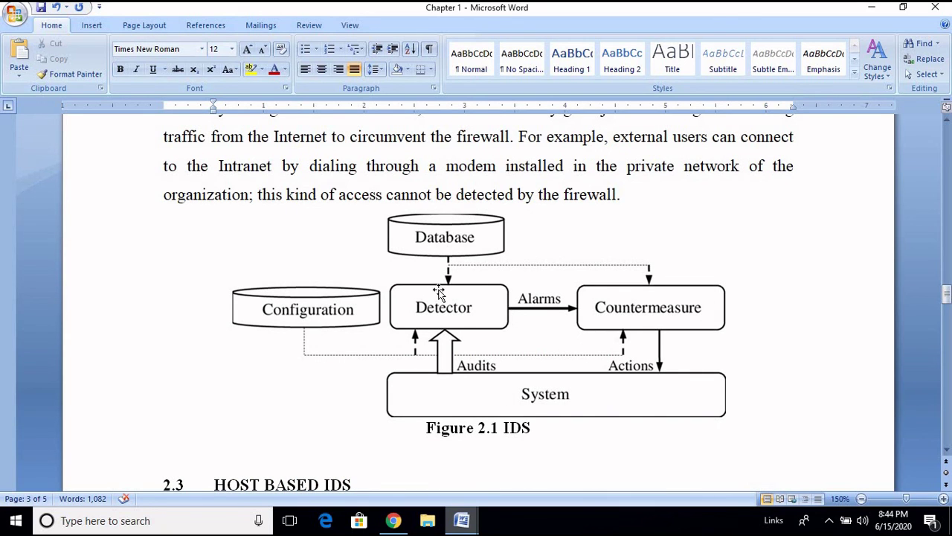
pyautogui.scroll(10, 437, 291)
pyautogui.scroll(4, 435, 292)
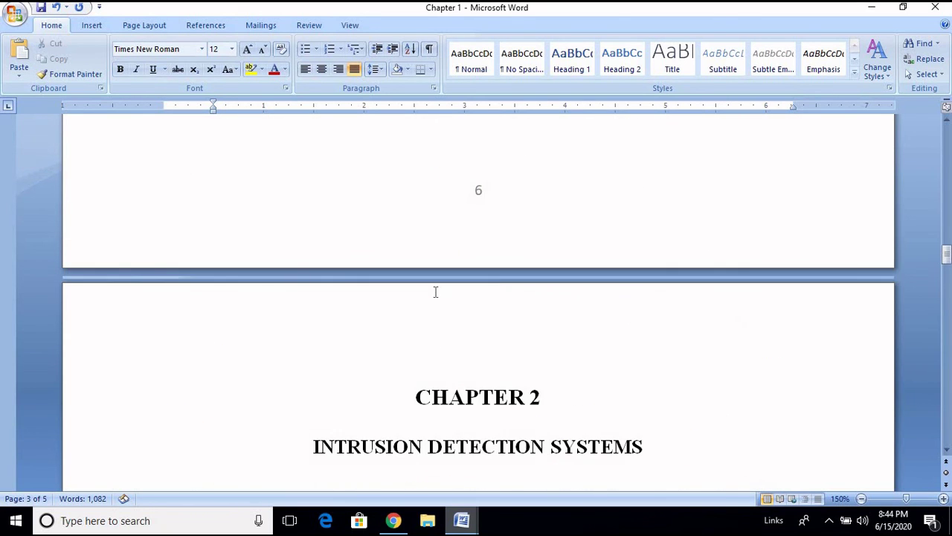